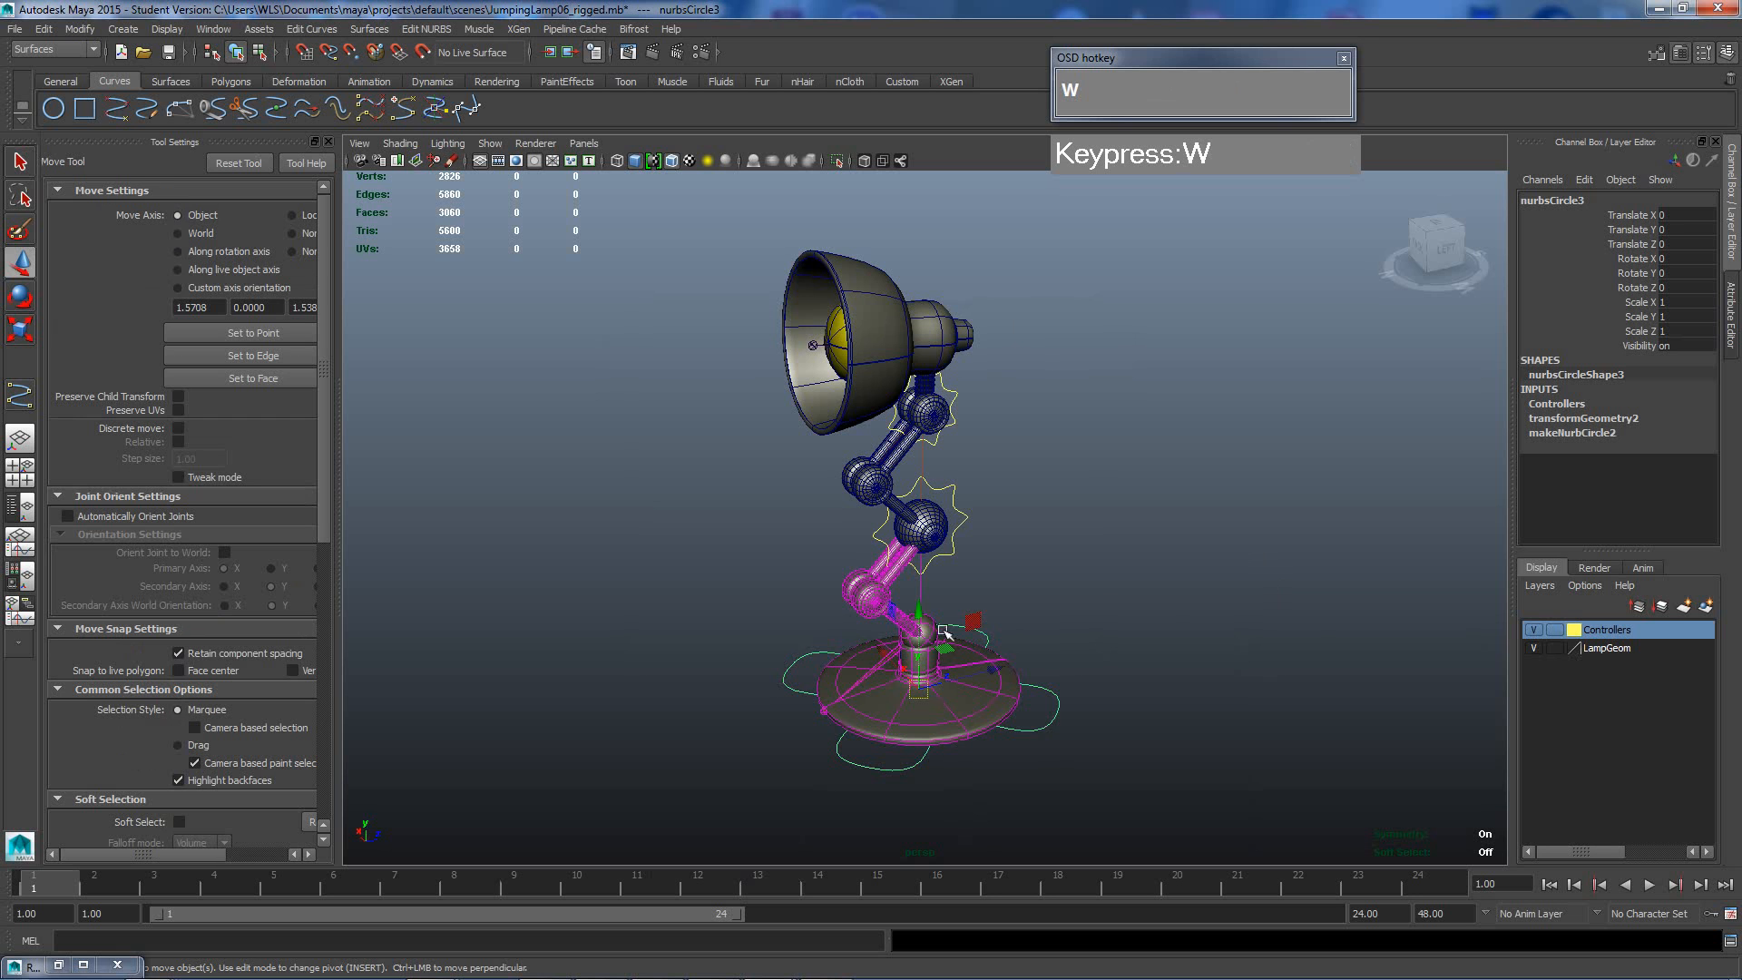
Try the lamp rig by raising the base controller, undoing that move, and shifting the lower star-shaped arm controller.
{"action": "left_click_drag", "start_coordinate": [921, 610], "coordinate": [904, 590]}
{"action": "key", "text": "z"}
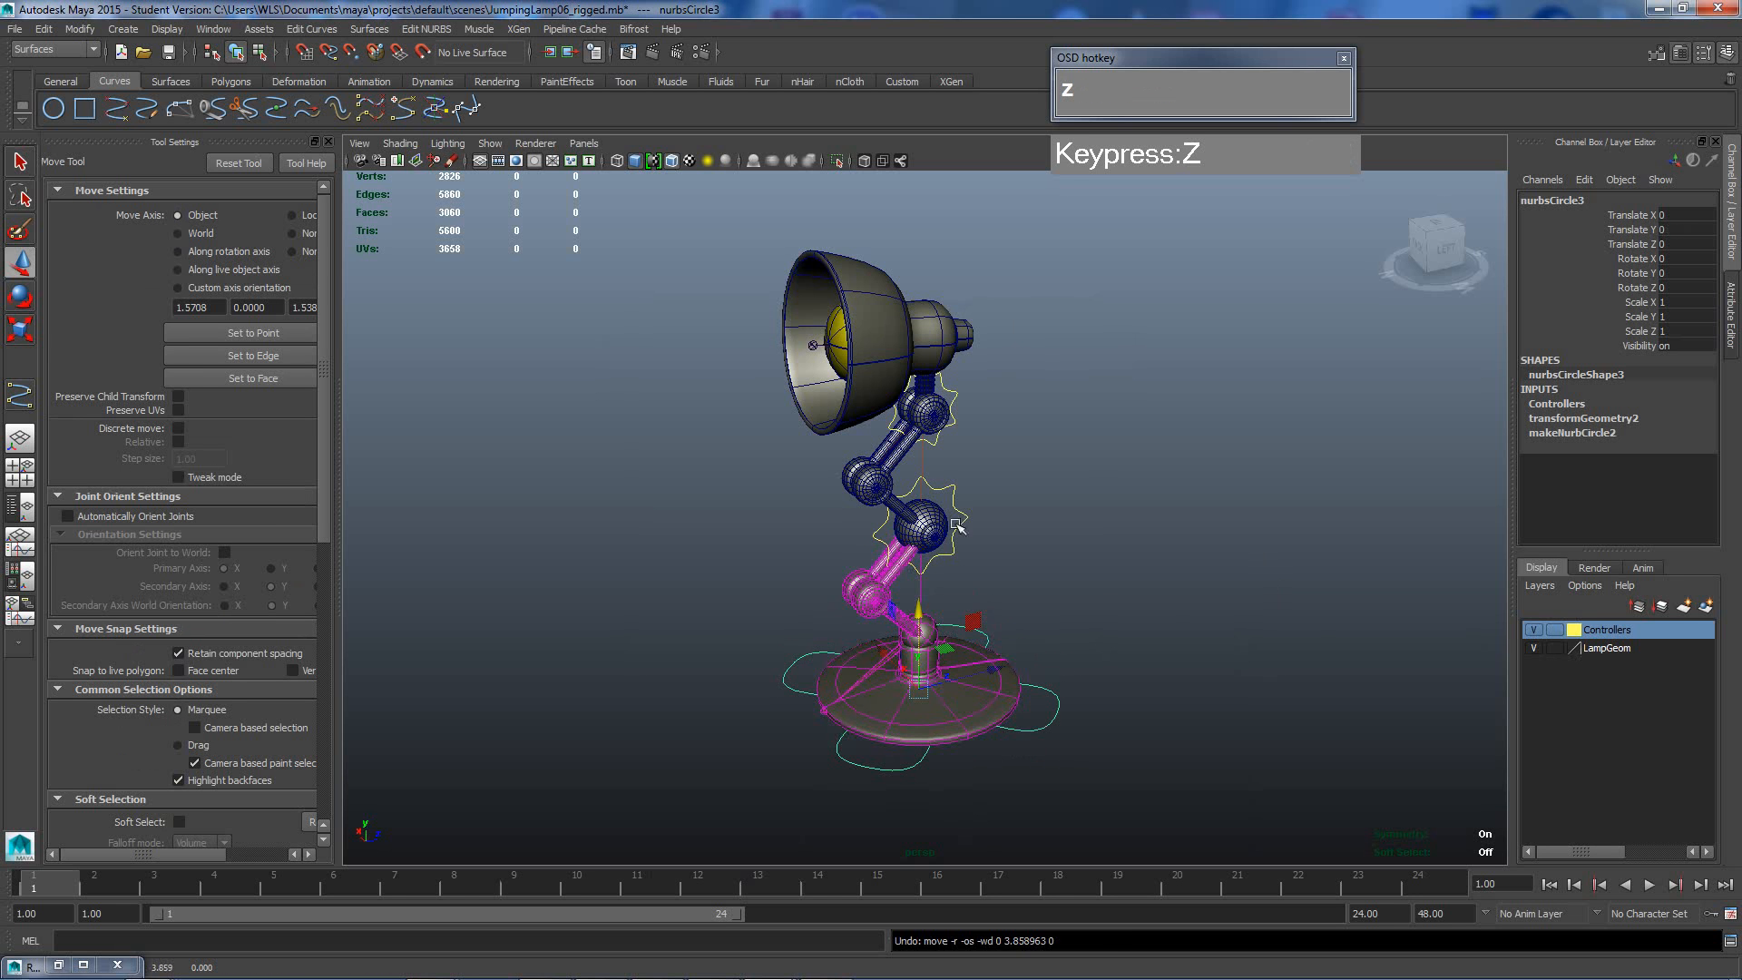
{"action": "left_click", "coordinate": [977, 529]}
{"action": "left_click", "coordinate": [975, 535]}
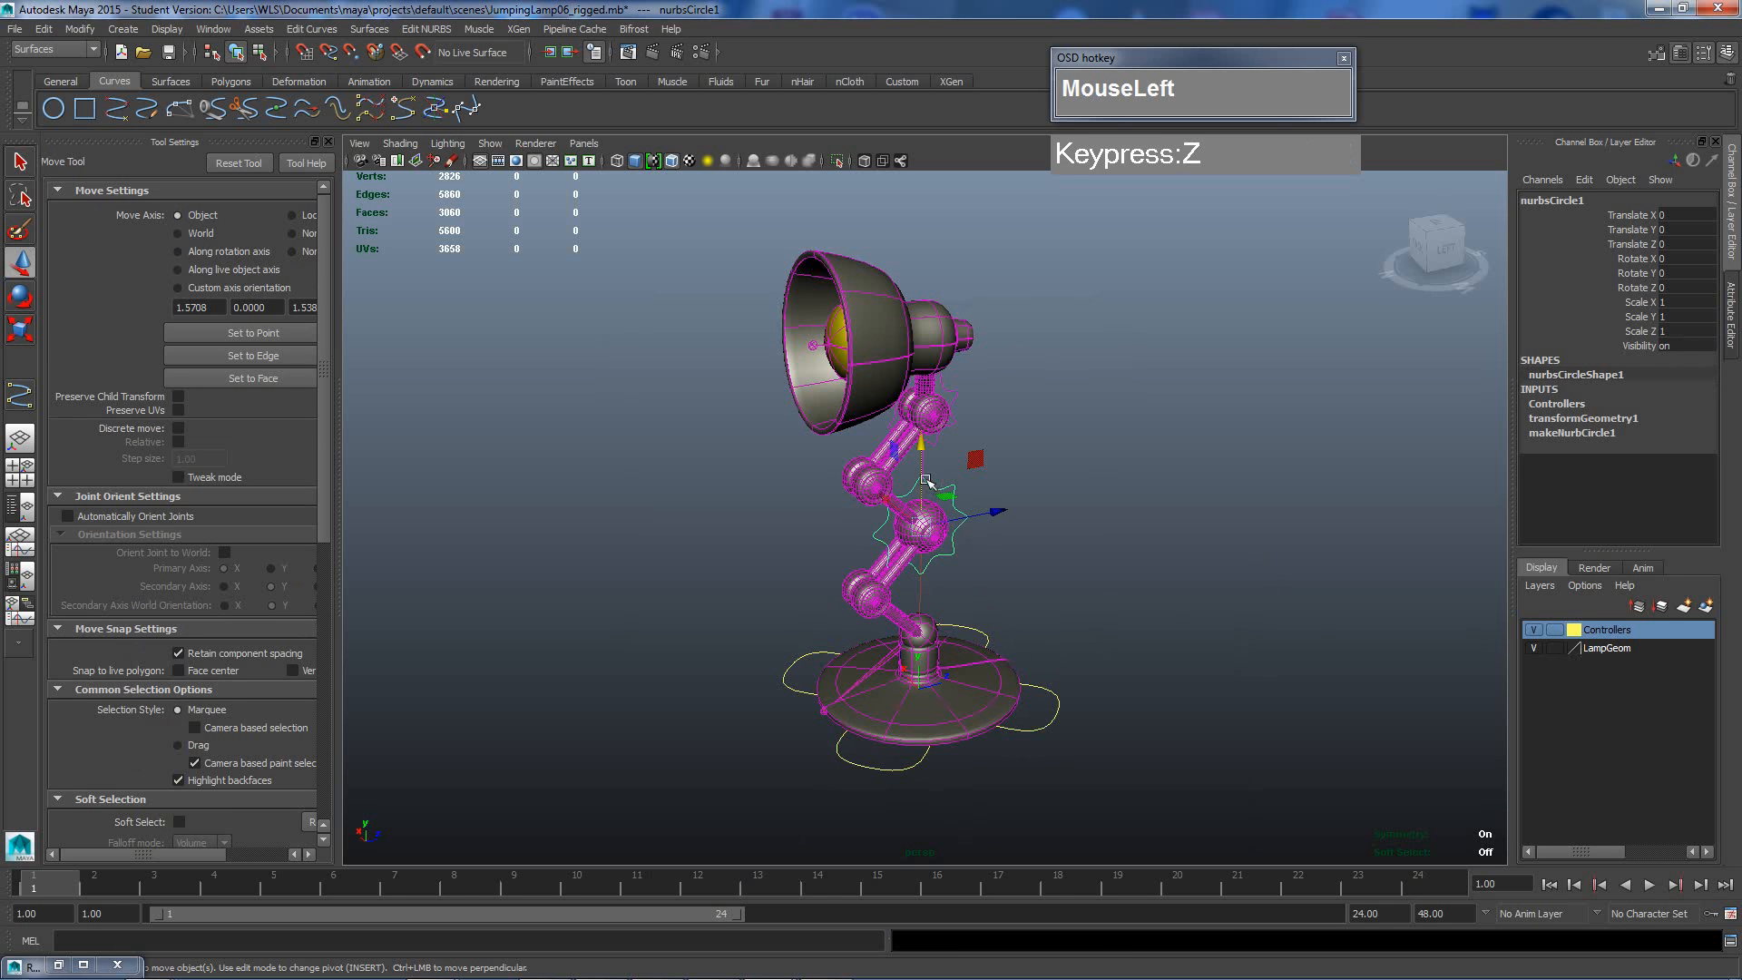
{"action": "left_click_drag", "start_coordinate": [975, 459], "coordinate": [1001, 485]}
Test the upper star-shaped arm controller by moving it down and partly back up so the lamp head follows.
{"action": "left_click", "coordinate": [963, 388]}
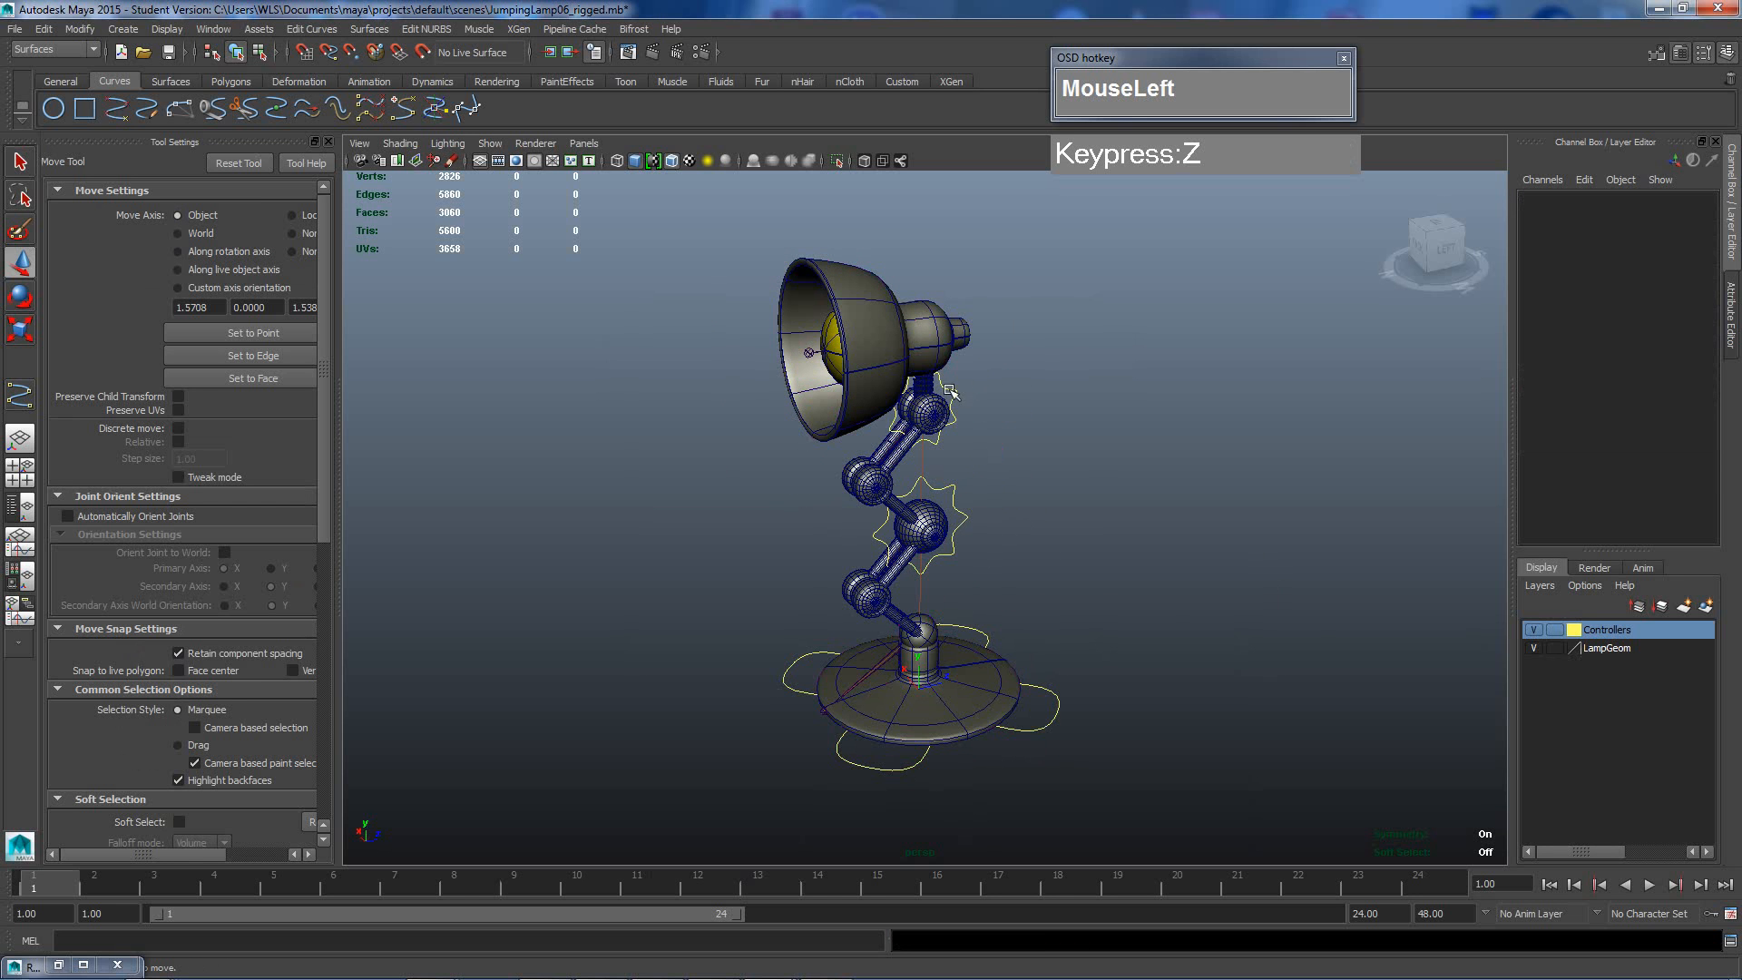
{"action": "left_click", "coordinate": [949, 400]}
{"action": "left_click_drag", "start_coordinate": [930, 348], "coordinate": [934, 424]}
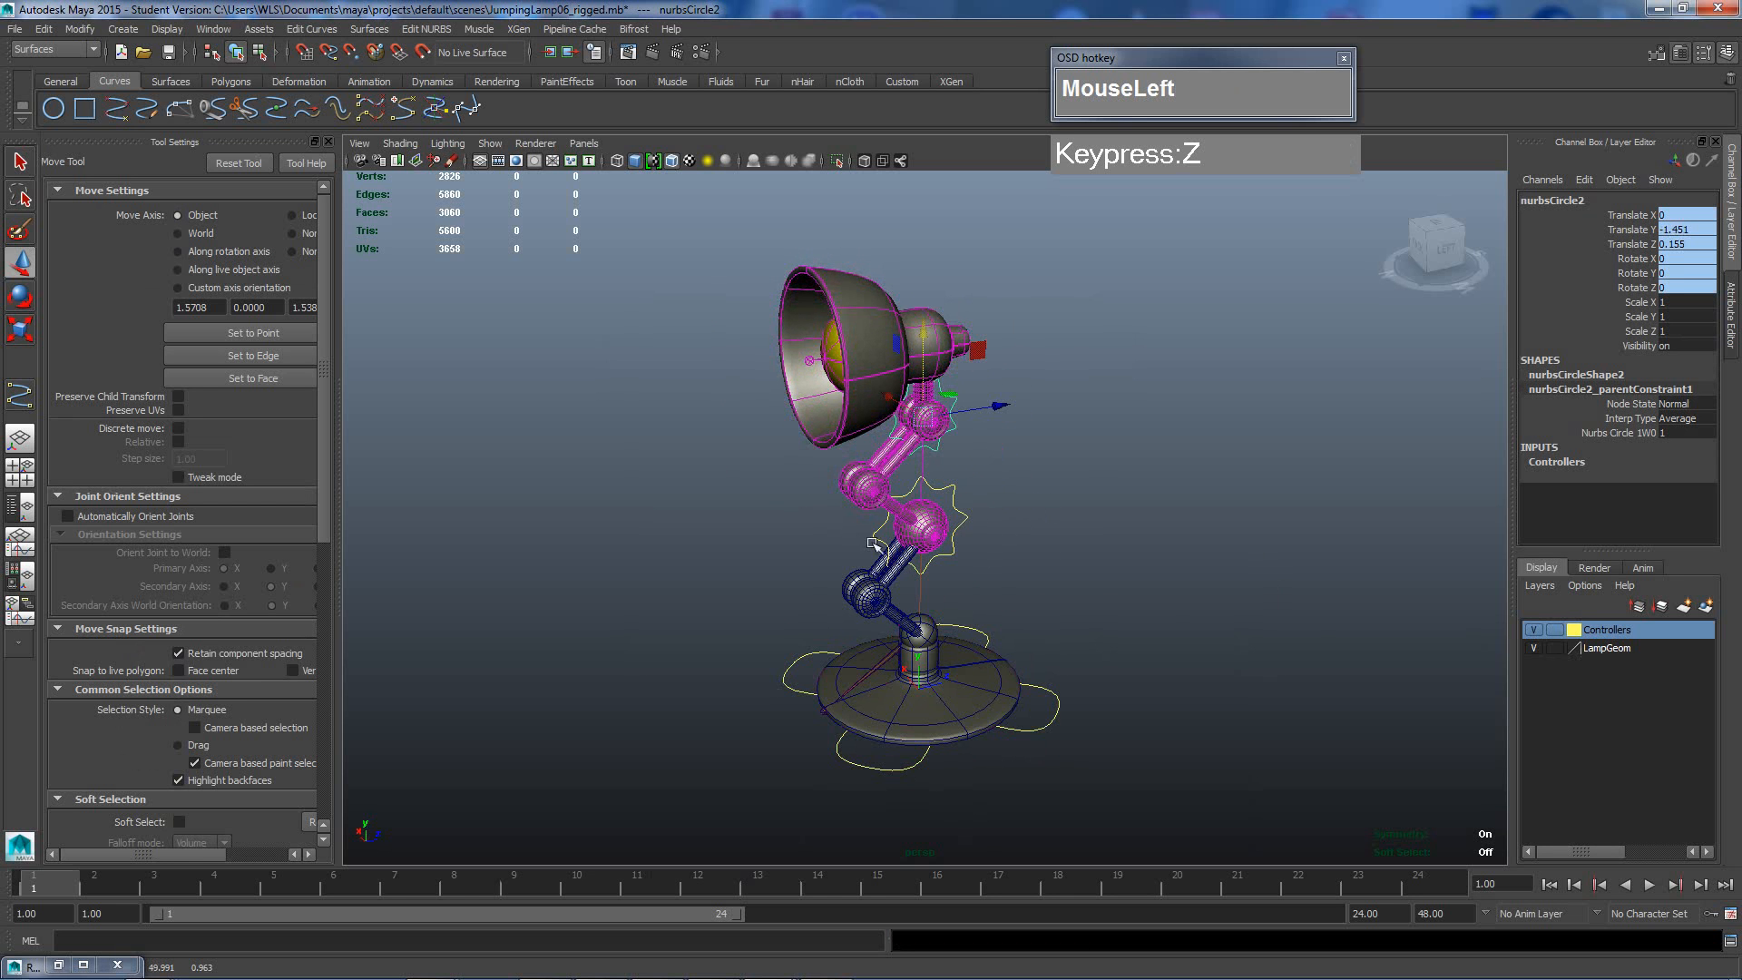
{"action": "mouse_move", "coordinate": [922, 341]}
{"action": "left_mouse_down"}
{"action": "mouse_move", "coordinate": [938, 312]}
{"action": "mouse_move", "coordinate": [939, 336]}
{"action": "left_mouse_up"}
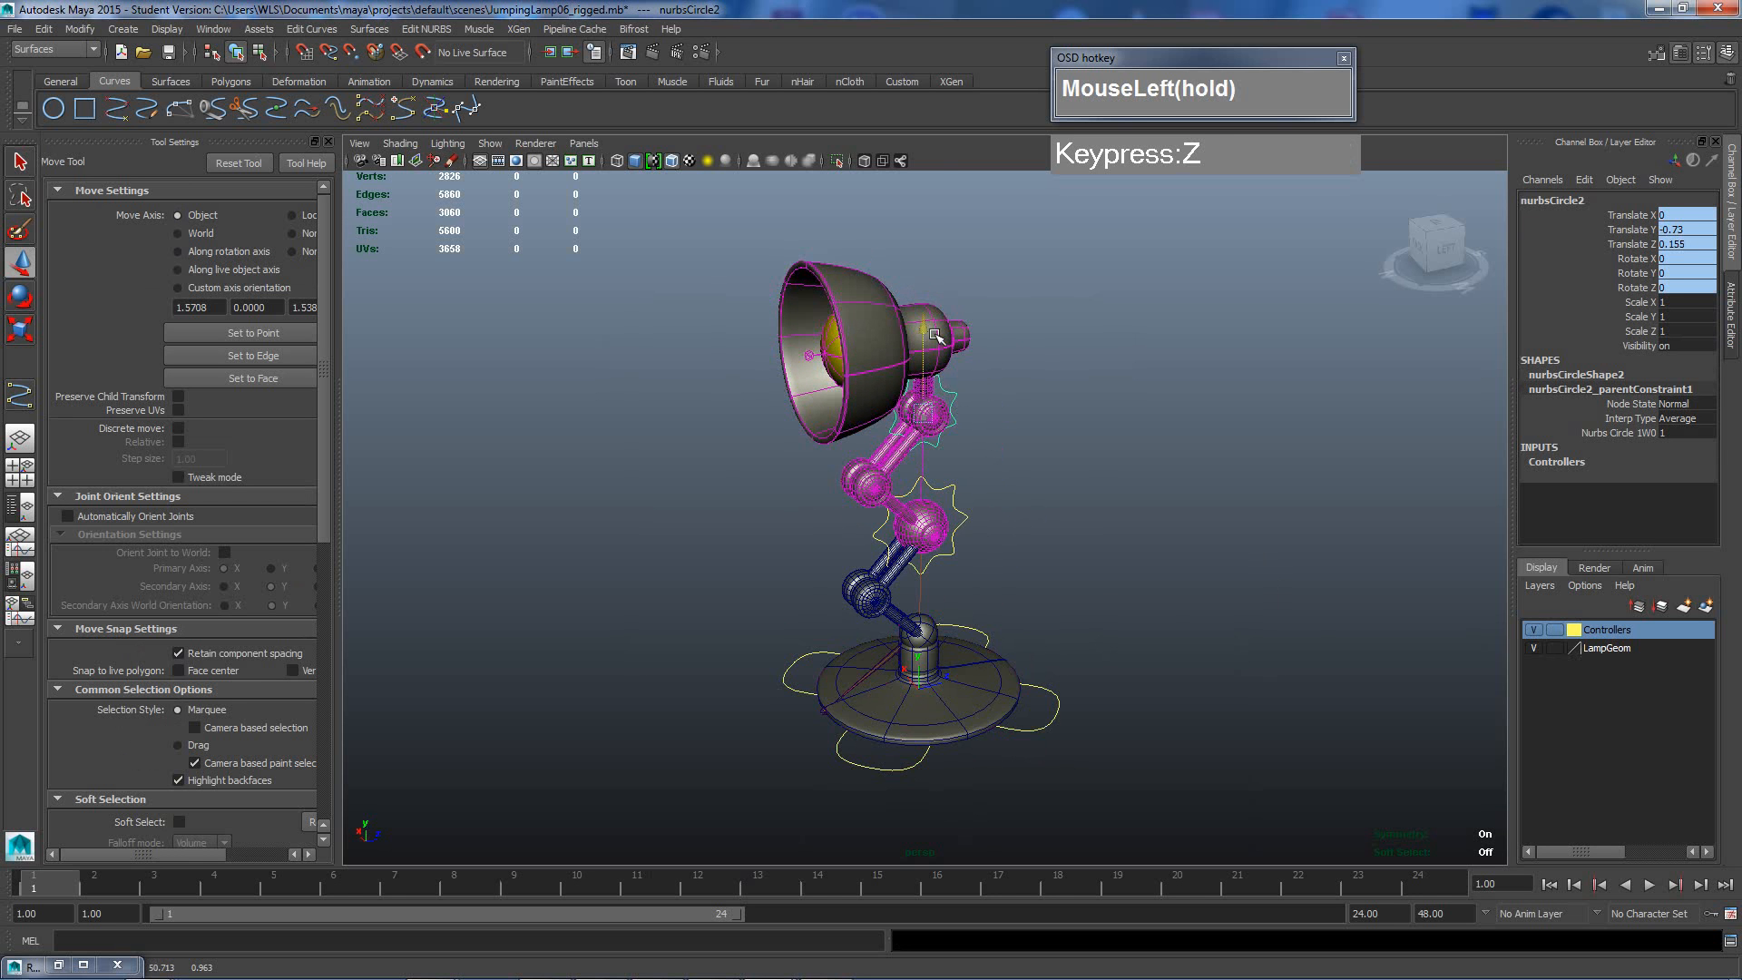
{"action": "left_click_drag", "start_coordinate": [912, 490], "coordinate": [1031, 513], "text": "alt"}
{"action": "middle_click_drag", "start_coordinate": [1007, 528], "coordinate": [964, 546], "text": "alt"}
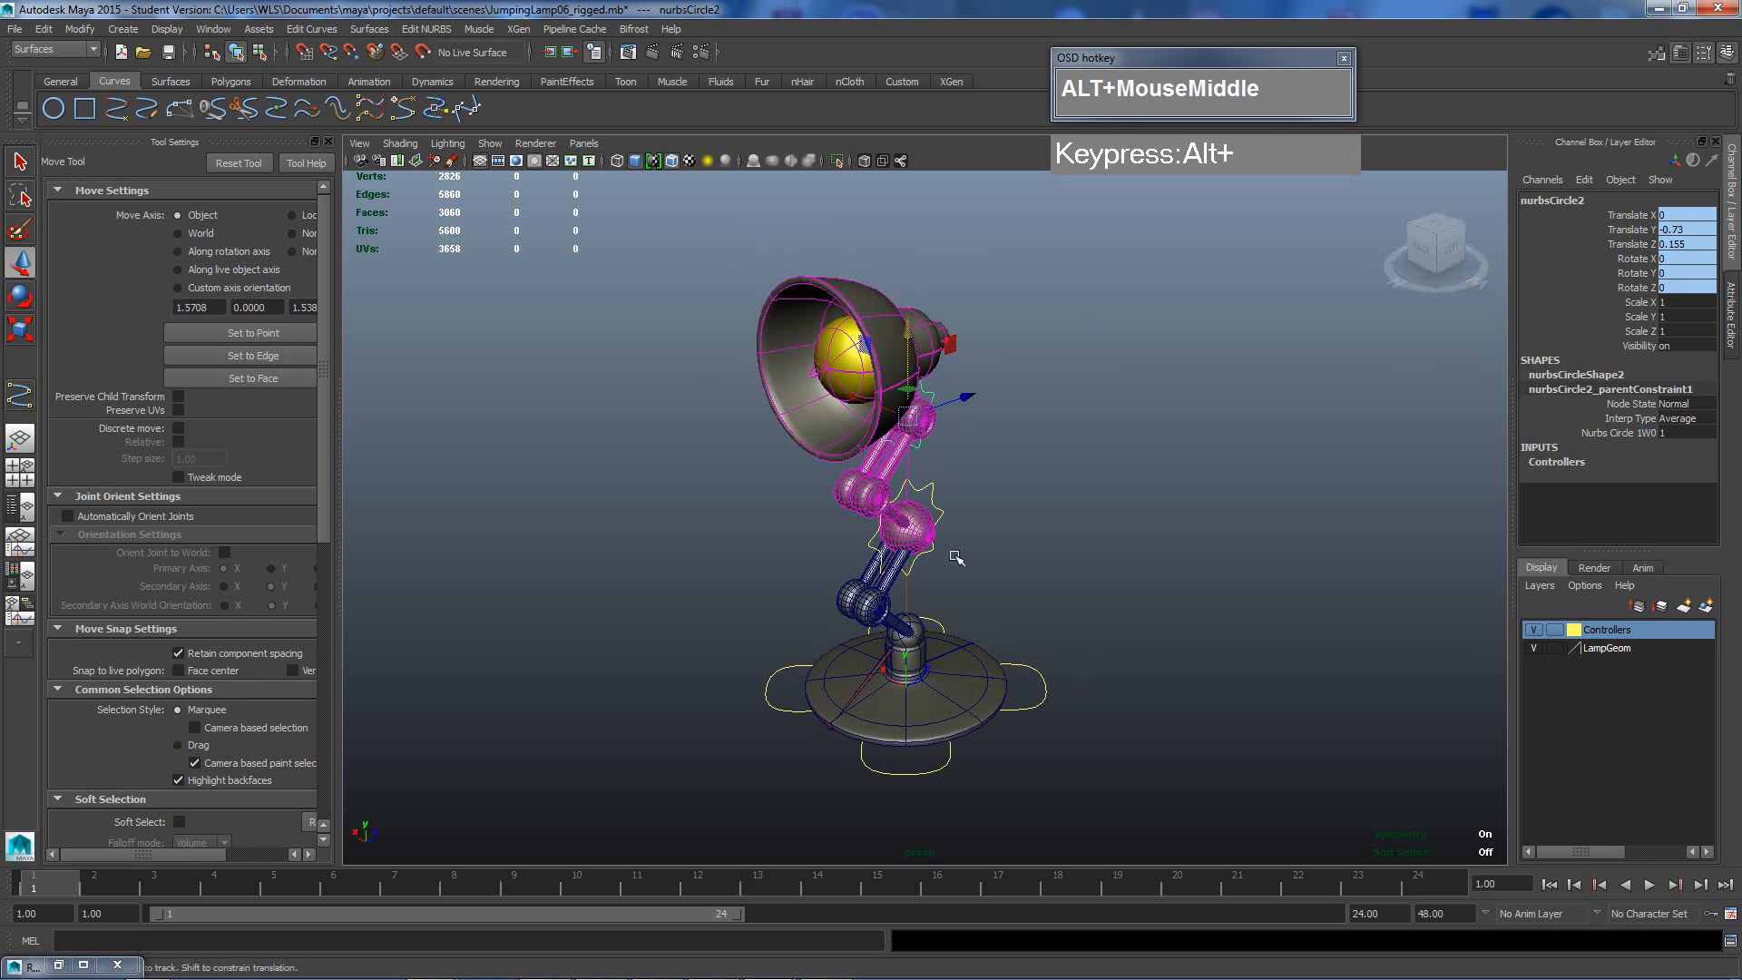
{"action": "left_click_drag", "start_coordinate": [963, 545], "coordinate": [797, 525], "text": "alt"}
{"action": "middle_click_drag", "start_coordinate": [797, 525], "coordinate": [901, 569], "text": "alt"}
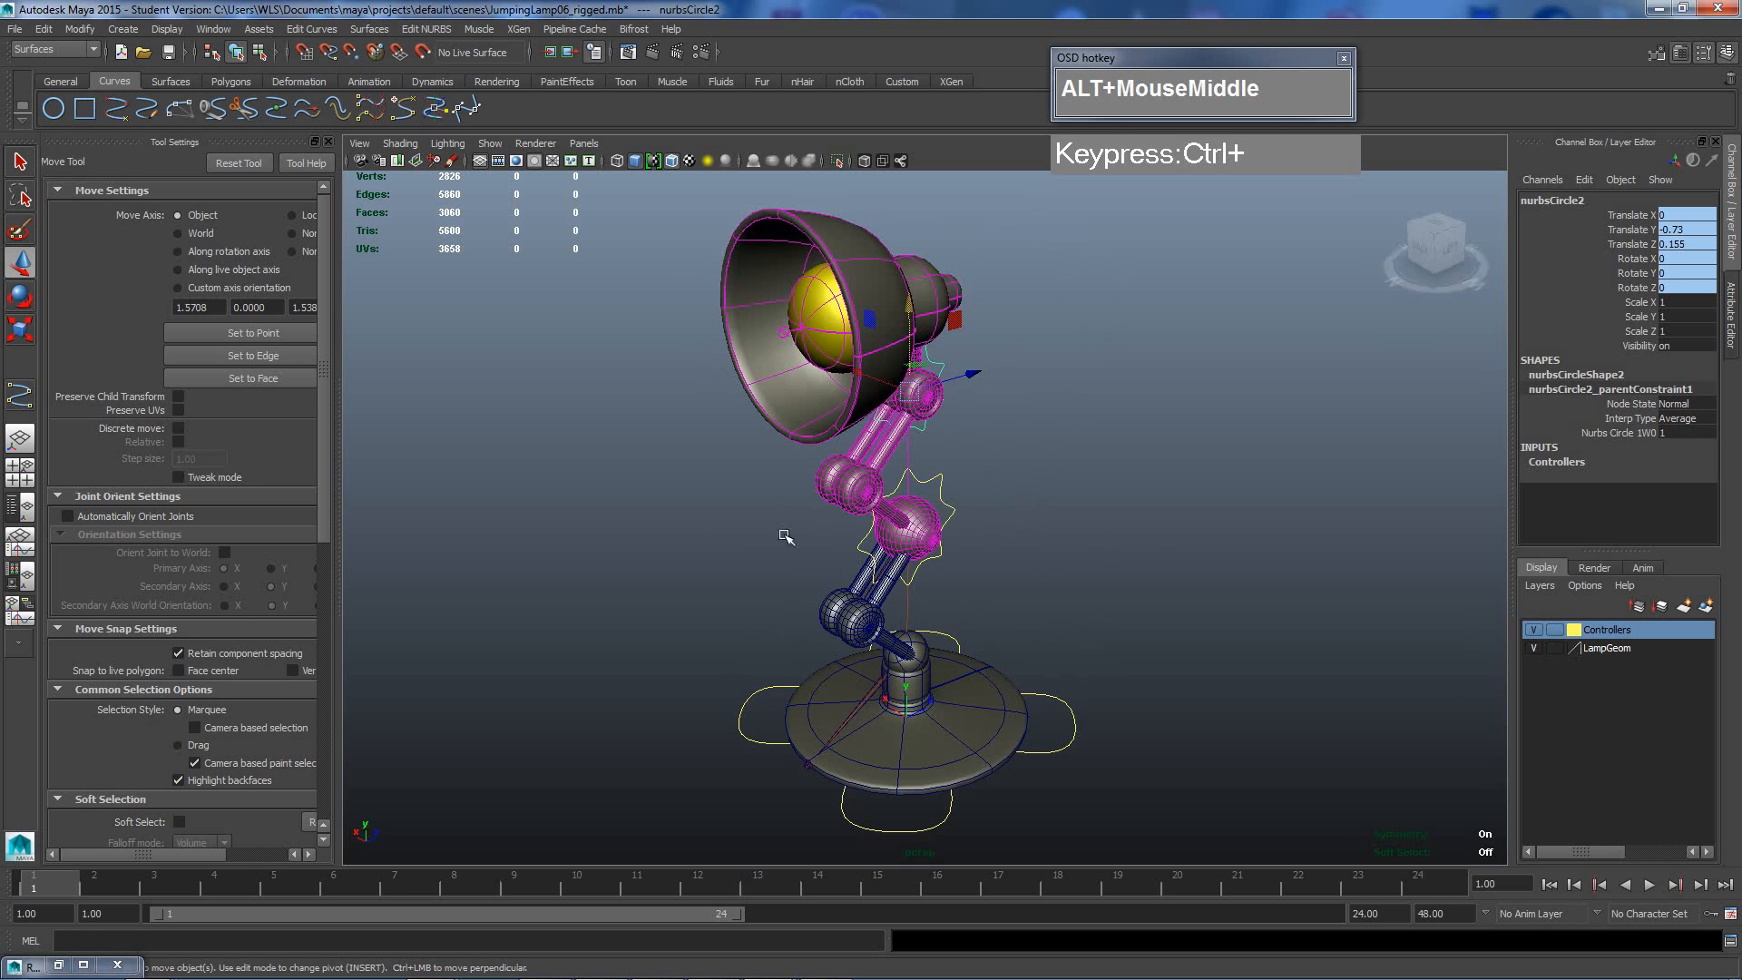
Start a new scene without saving the changes to JumpingLamp06_rigged.mb.
{"action": "left_click", "coordinate": [15, 29]}
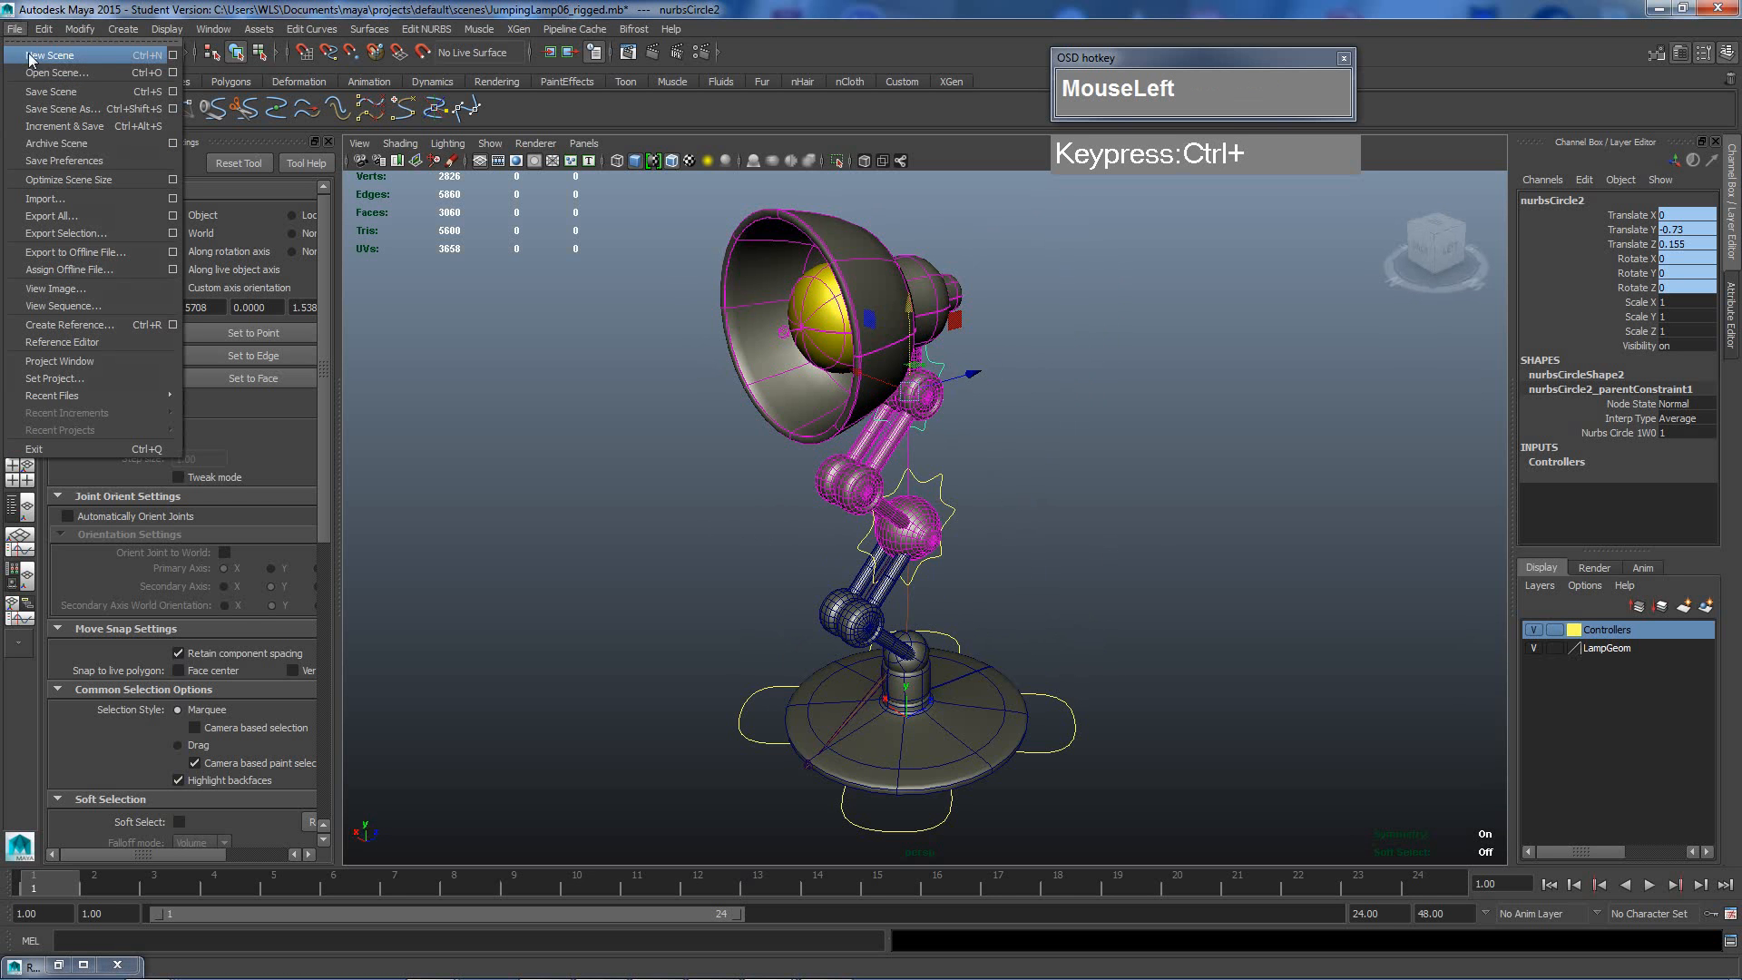
{"action": "left_click", "coordinate": [49, 55]}
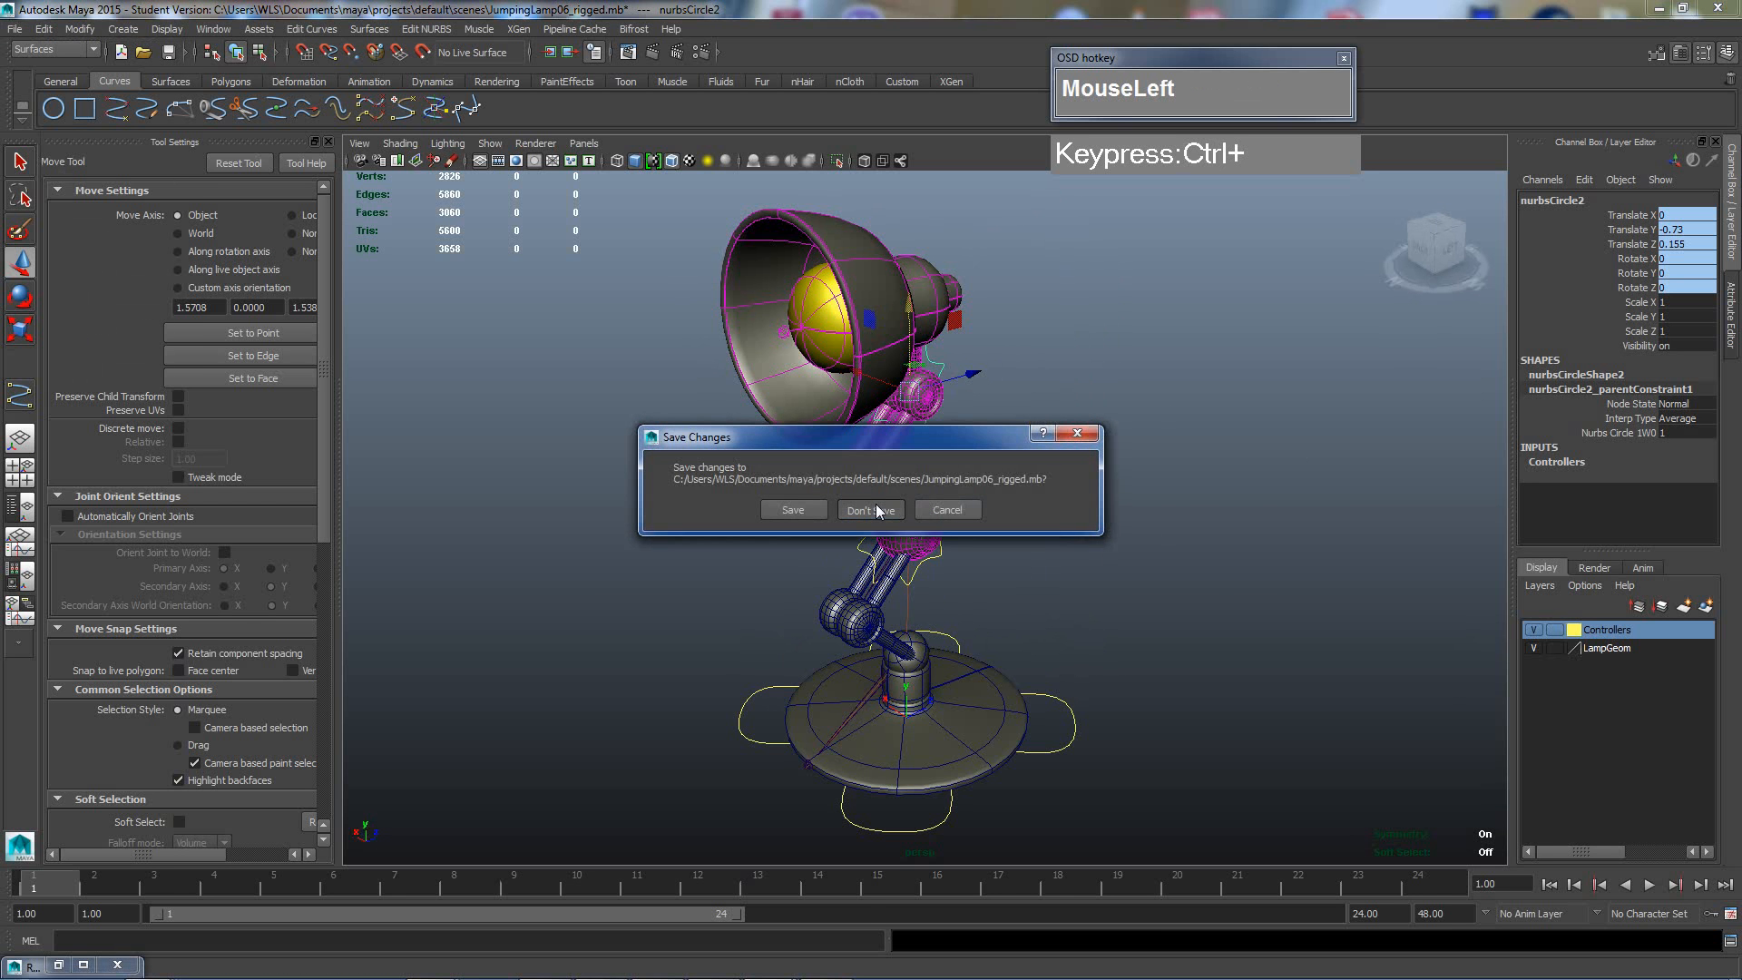
{"action": "left_click", "coordinate": [876, 511]}
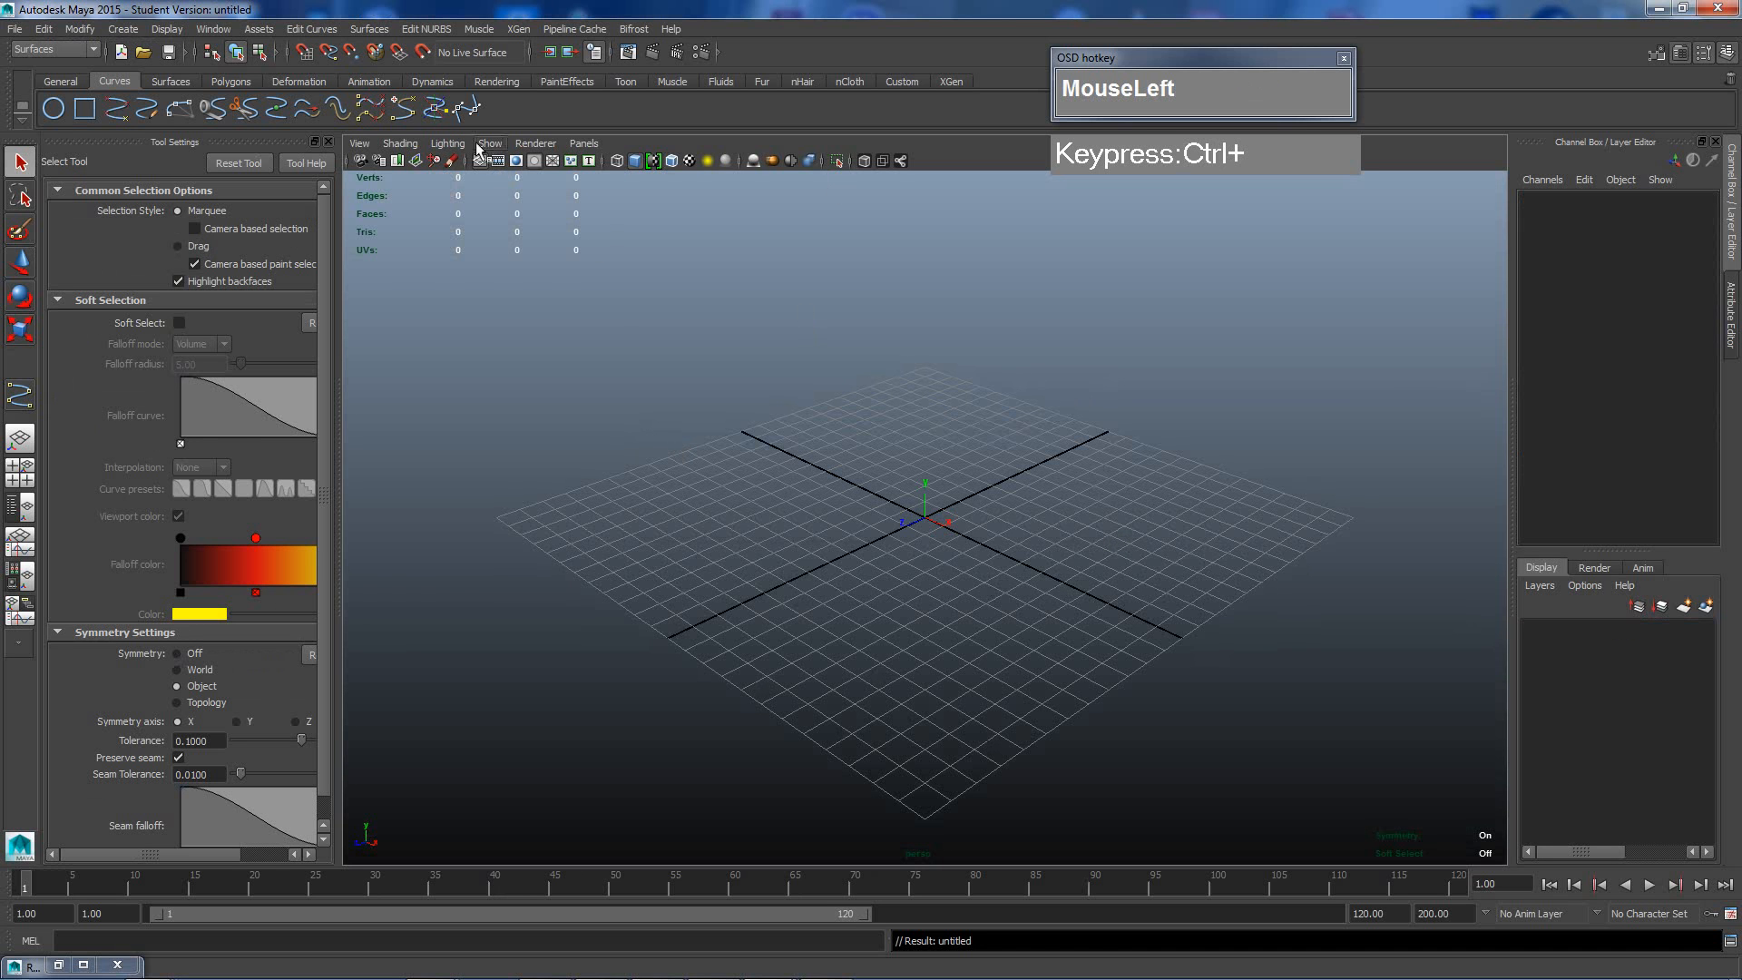
Set the viewport renderer to Legacy Default Viewport.
{"action": "left_click", "coordinate": [545, 144]}
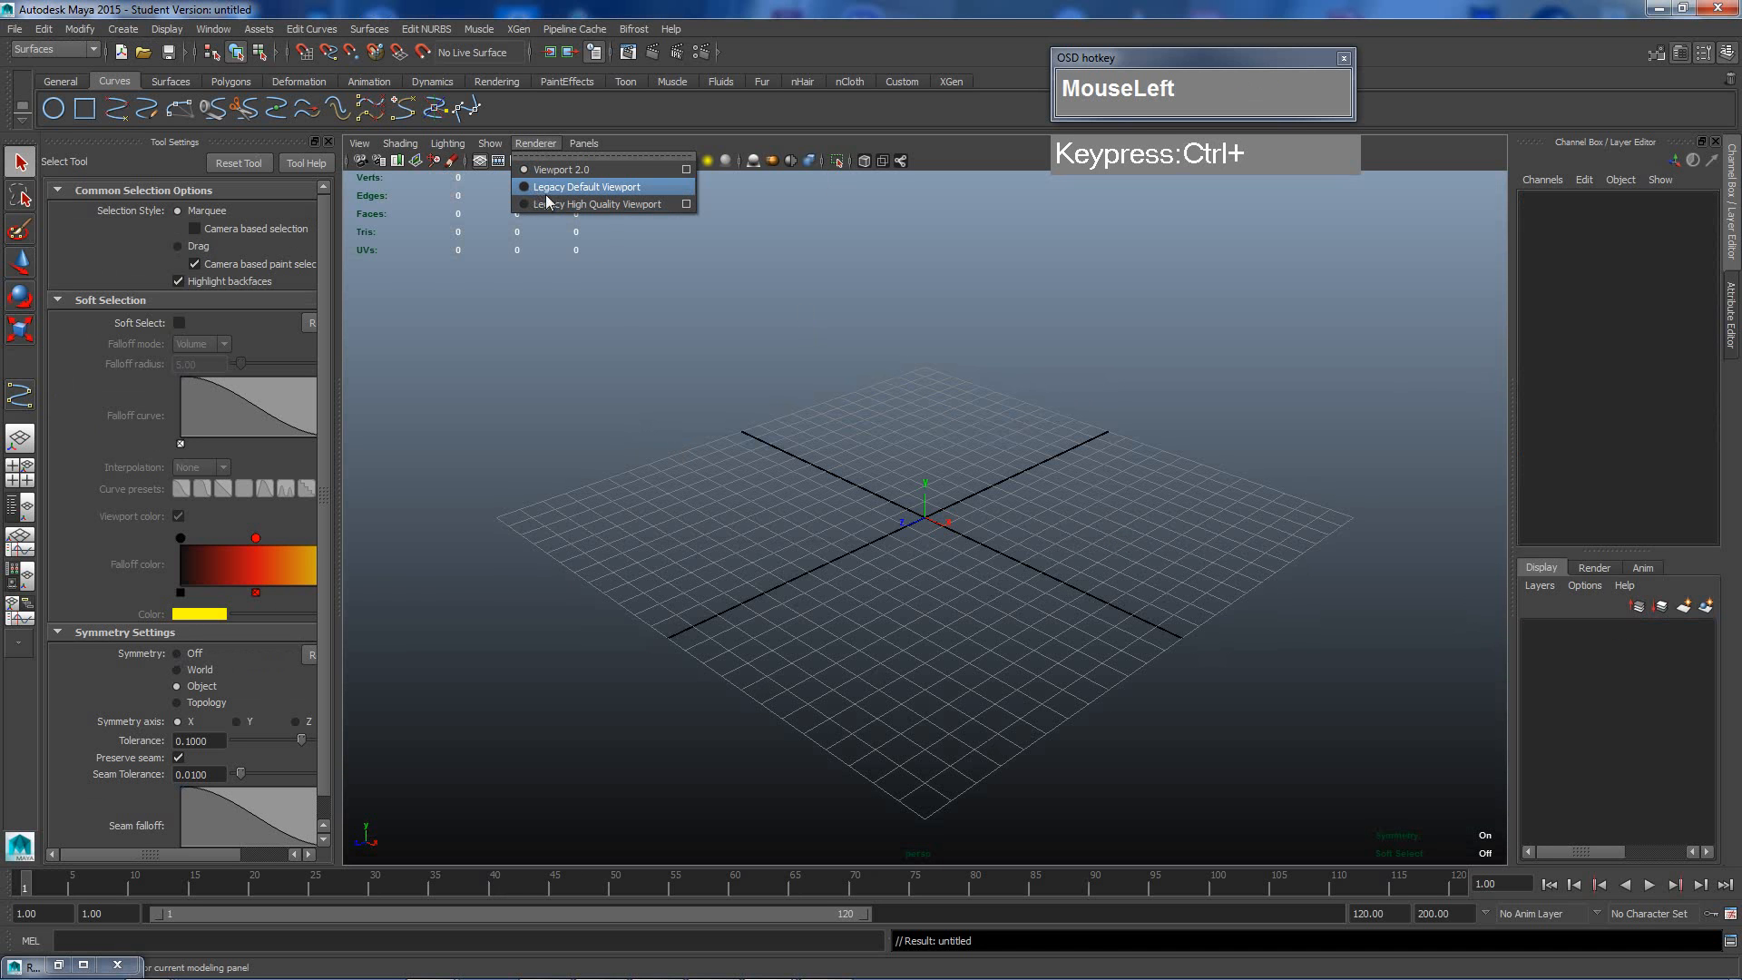
{"action": "left_click", "coordinate": [562, 187]}
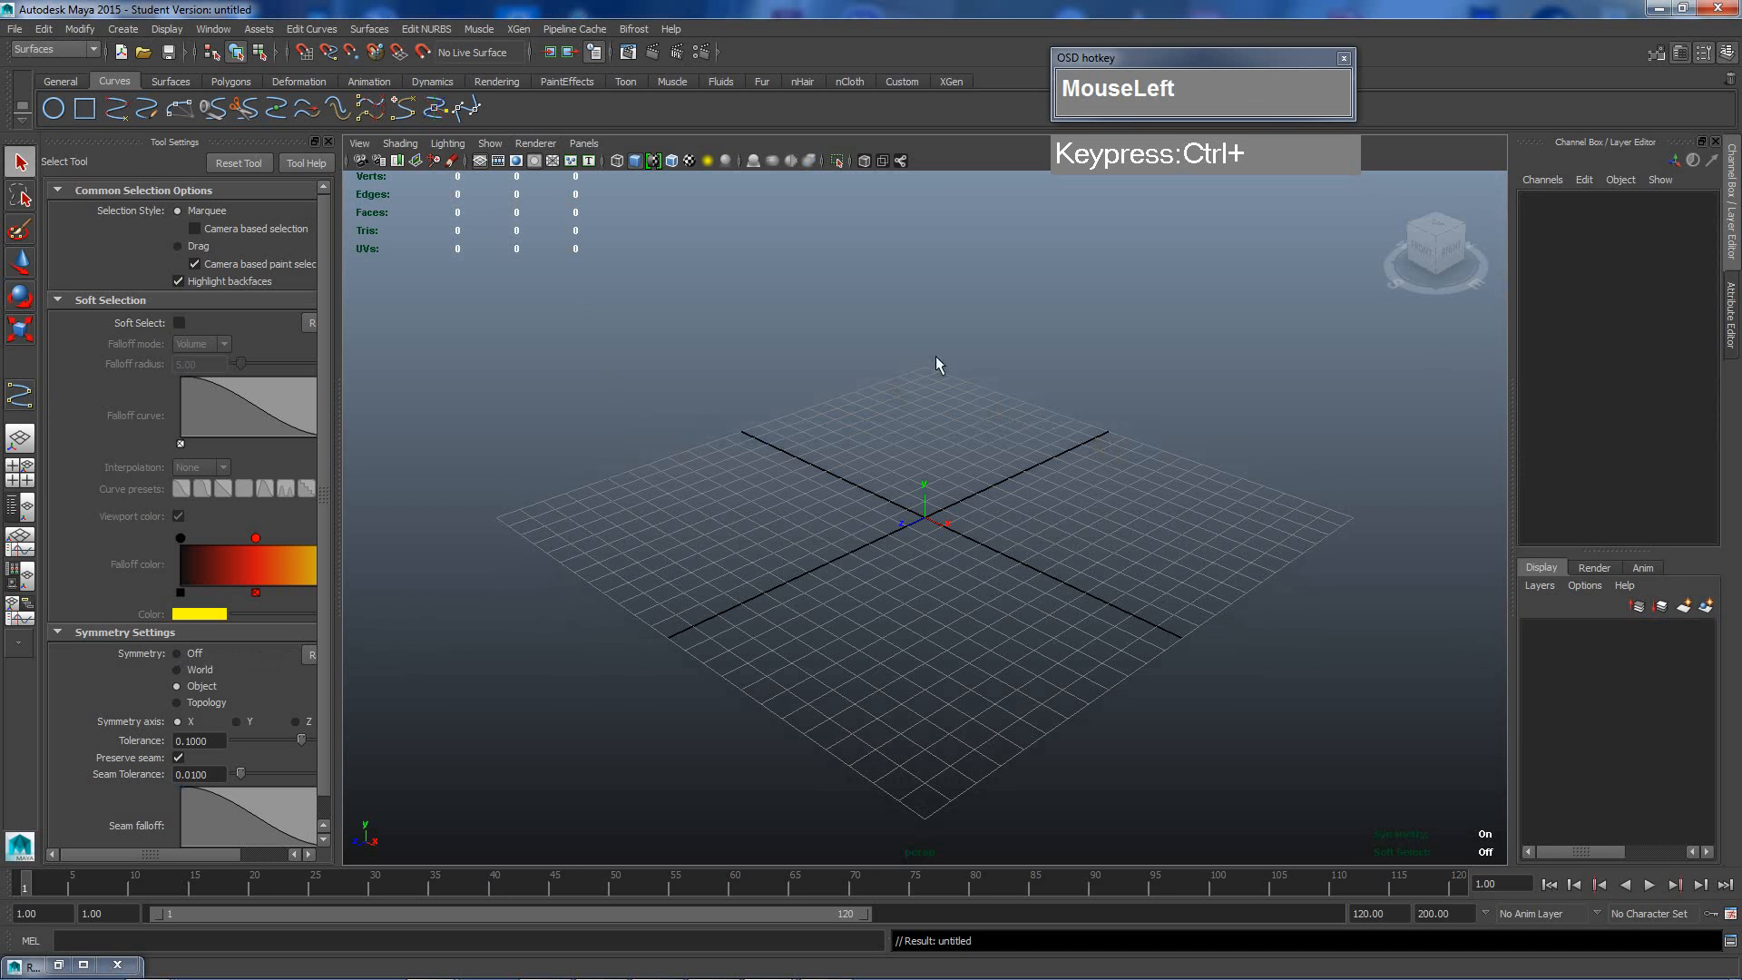
{"action": "left_click", "coordinate": [535, 142]}
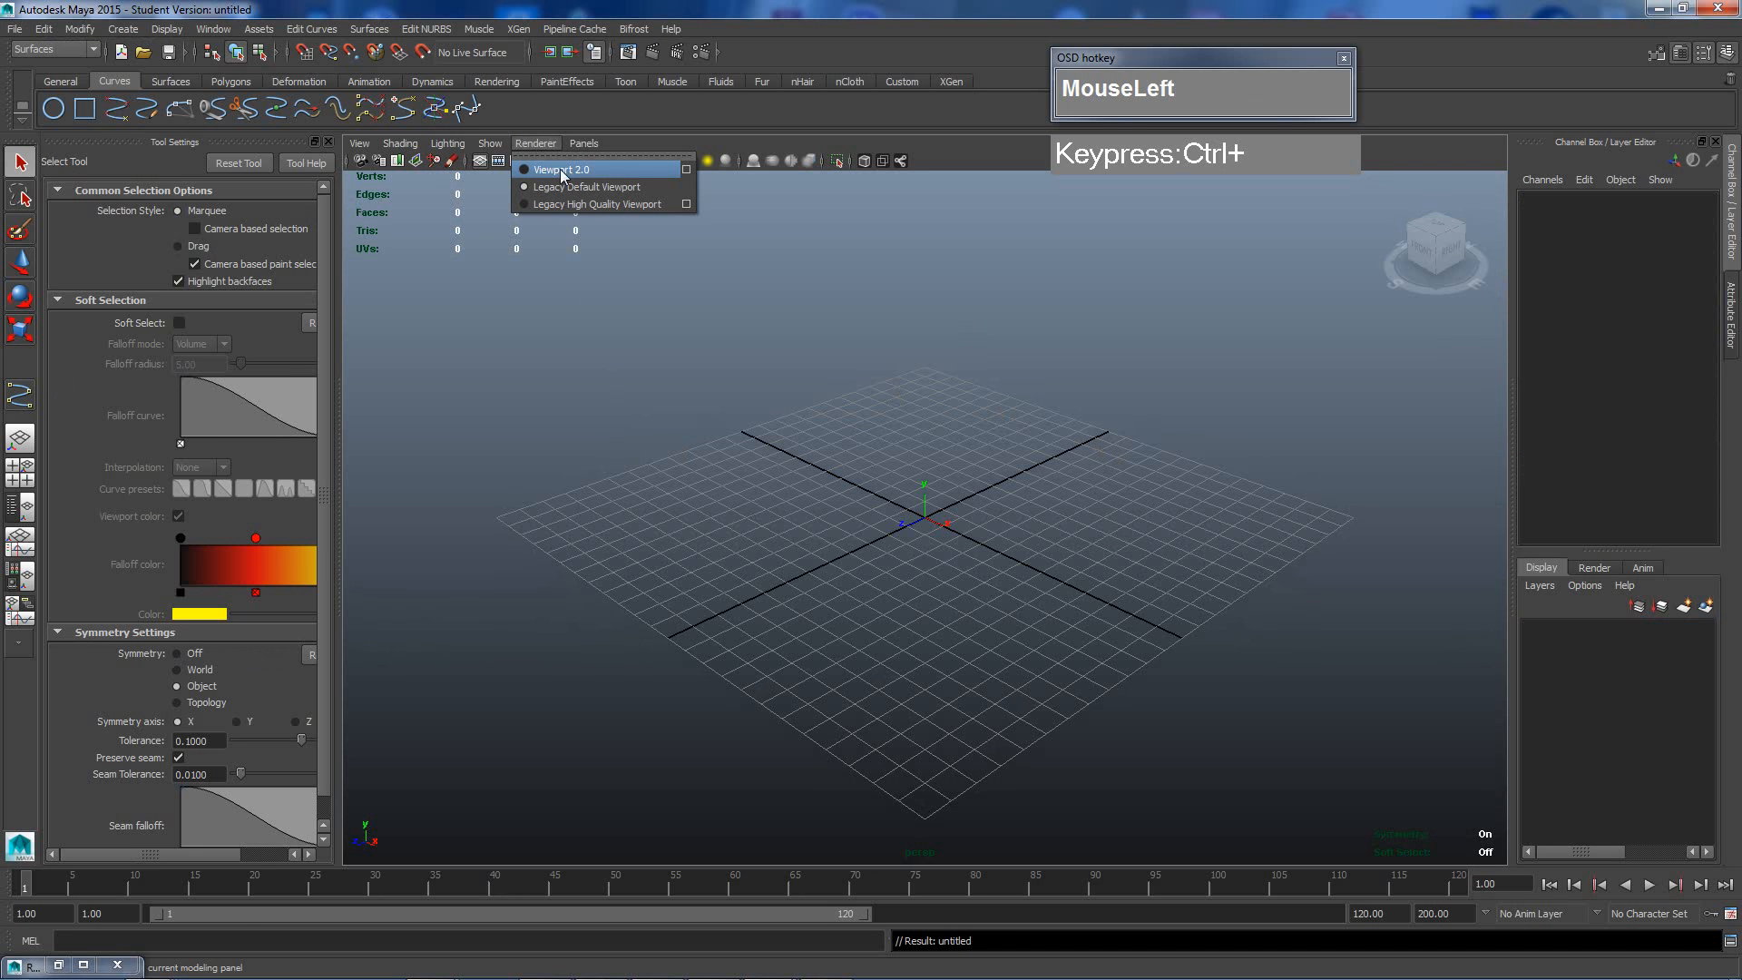
{"action": "left_click", "coordinate": [1143, 465]}
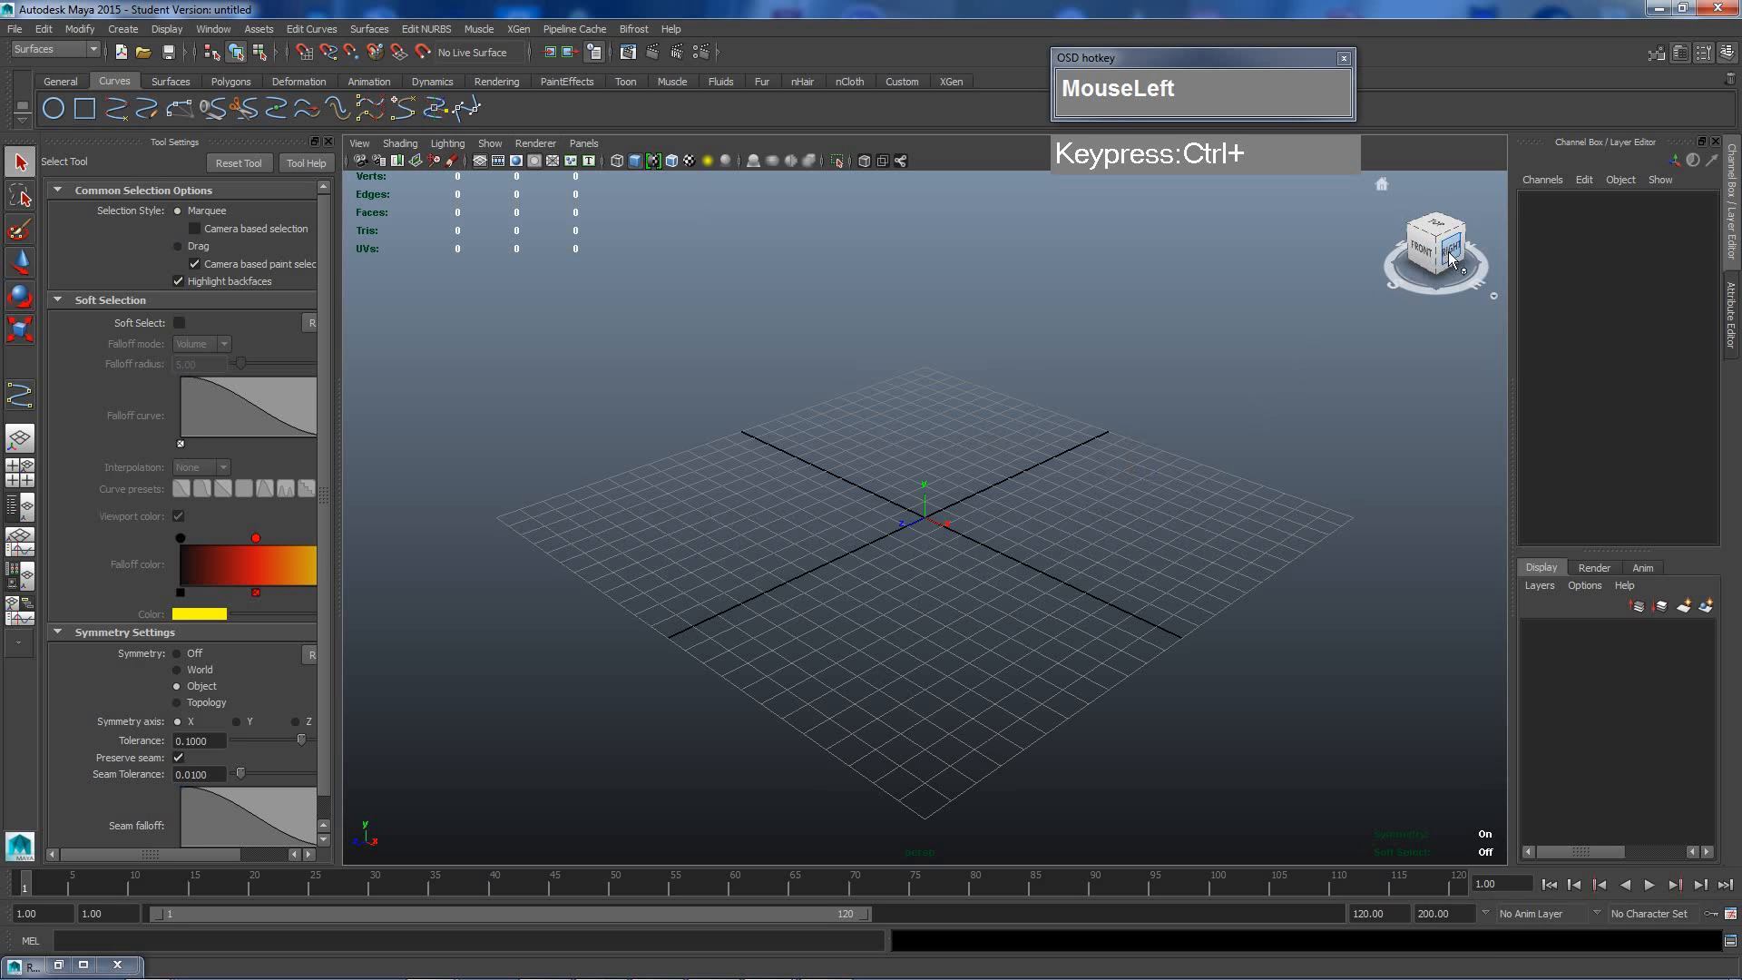
Switch the viewport from perspective to the right side view.
{"action": "key", "text": "space"}
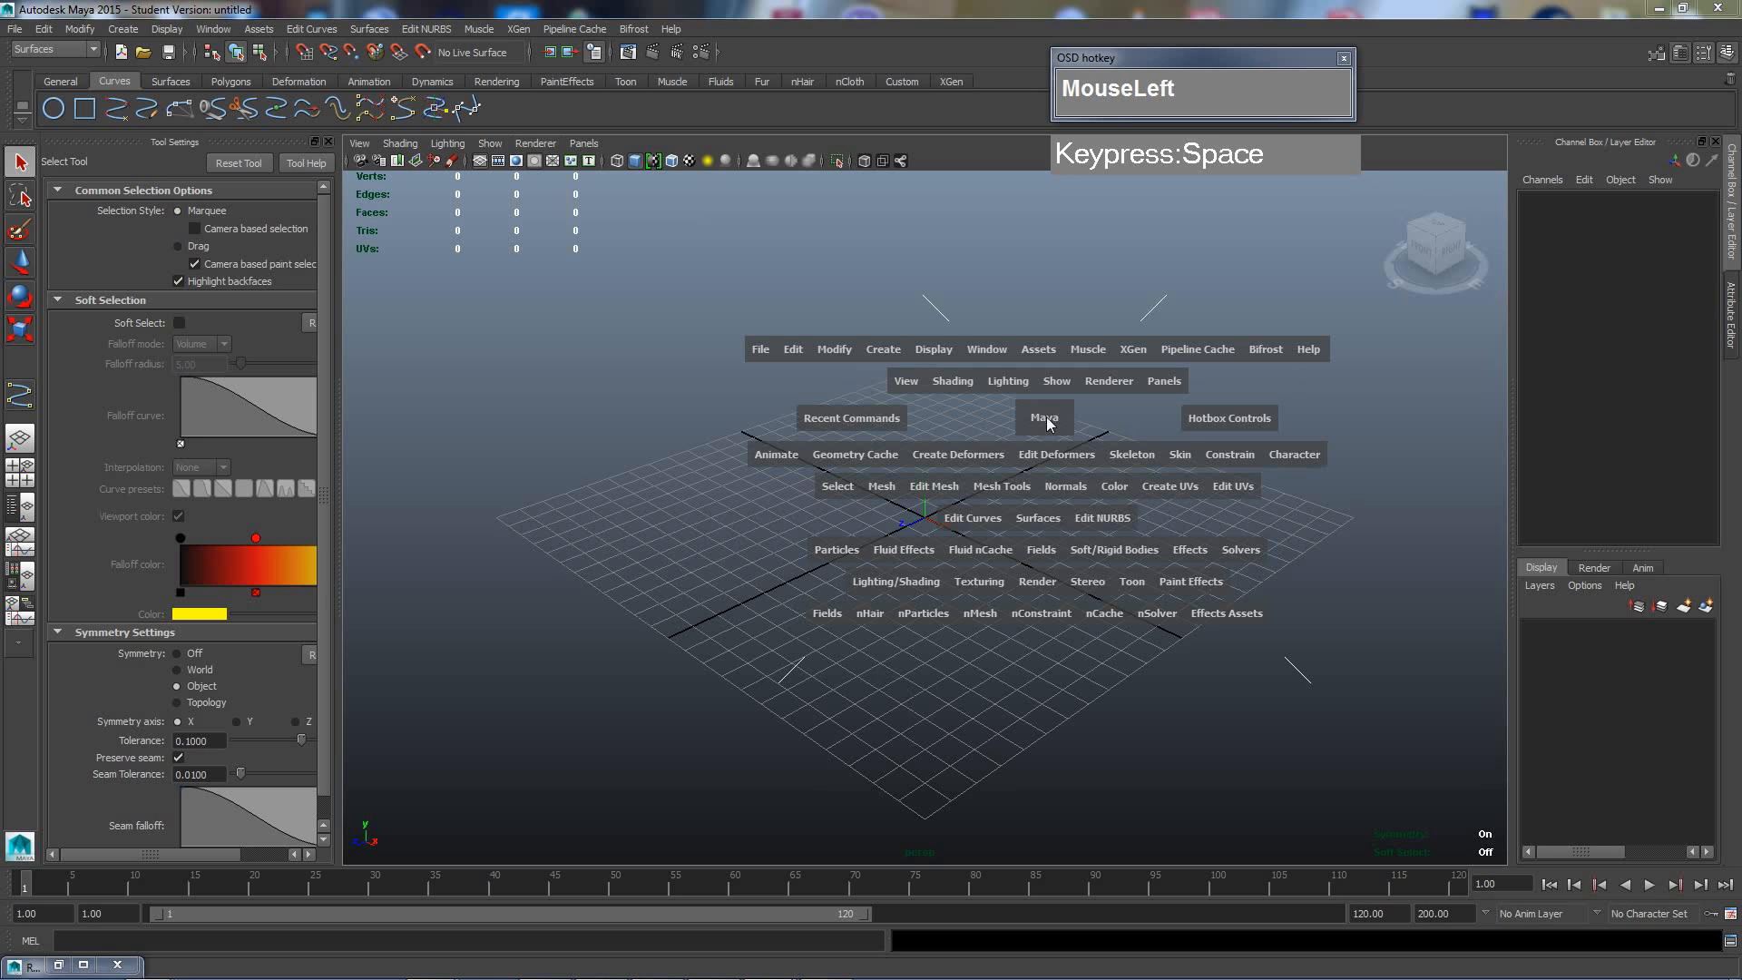
{"action": "left_click_drag", "start_coordinate": [1054, 419], "coordinate": [1144, 415]}
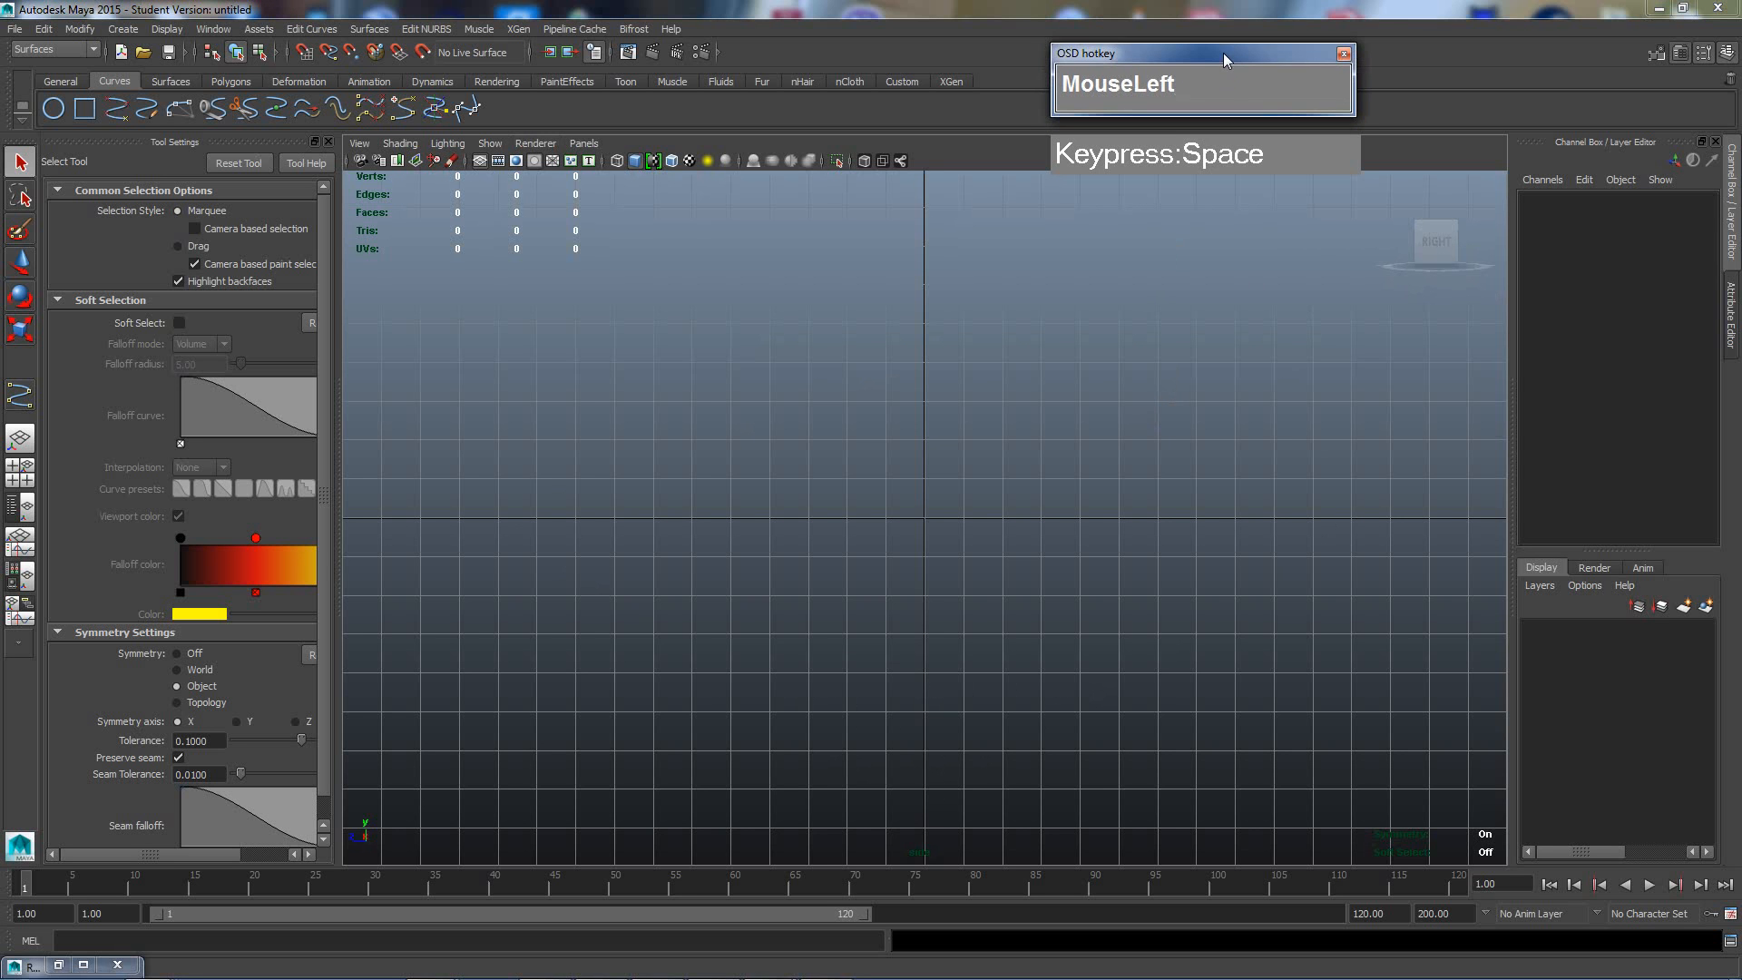
{"action": "left_click_drag", "start_coordinate": [1208, 148], "coordinate": [1208, 150]}
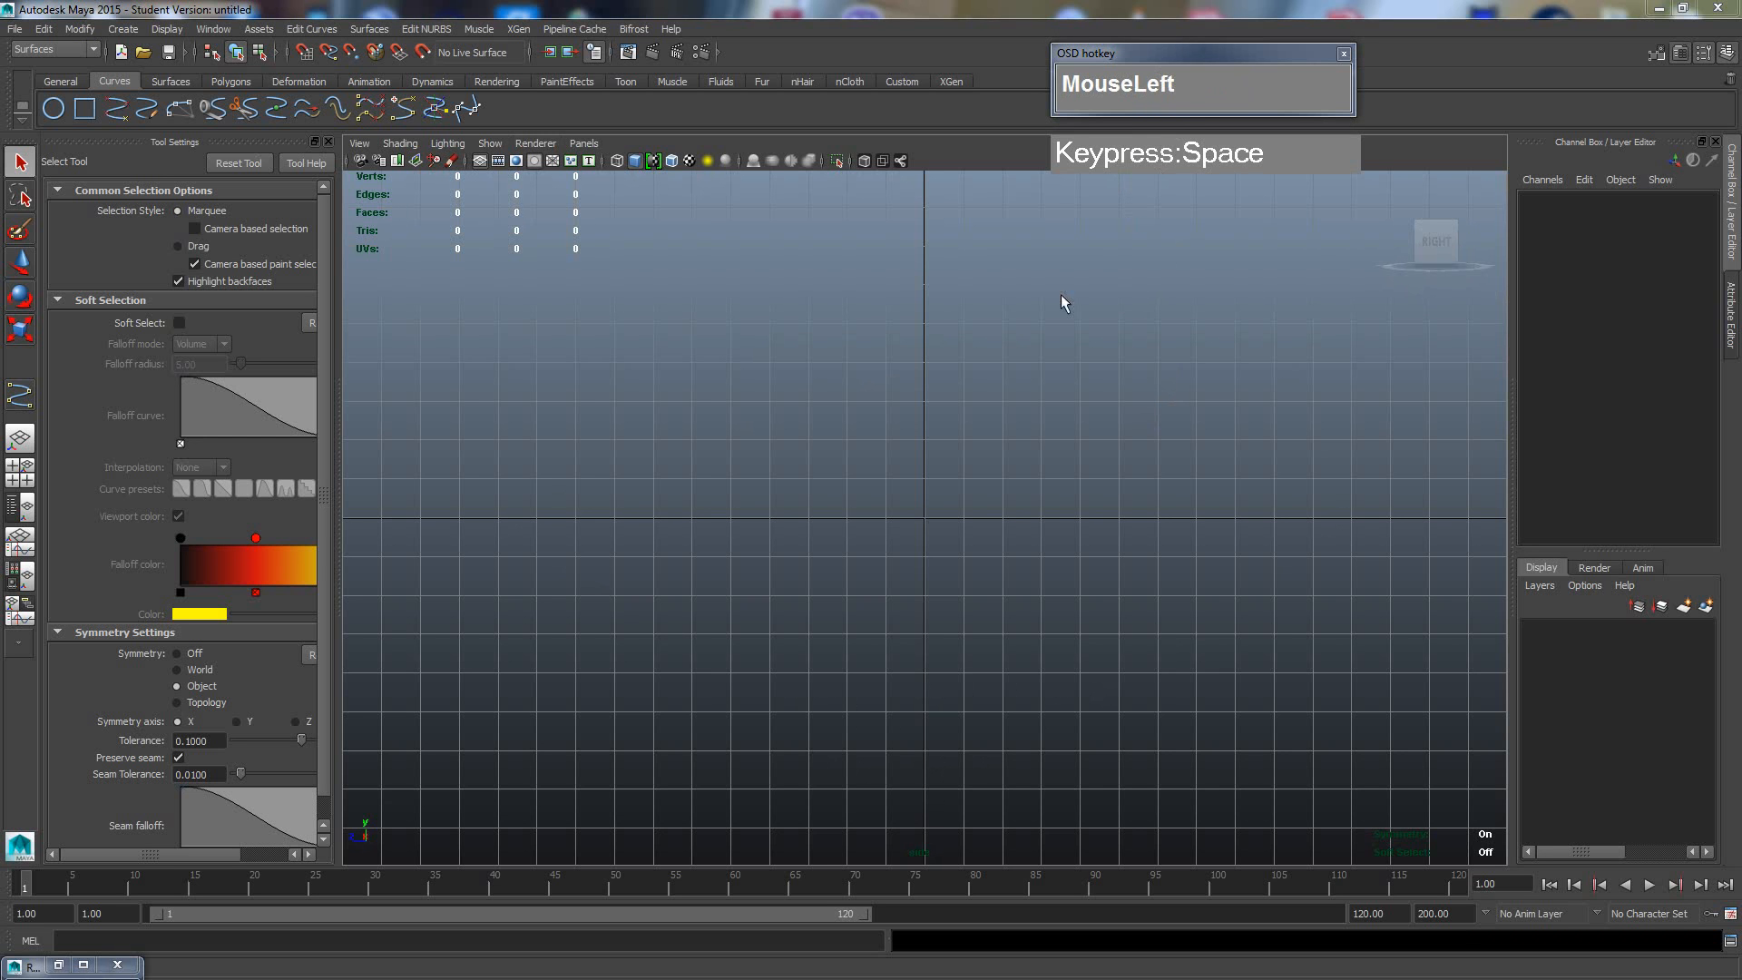
{"action": "middle_click_drag", "start_coordinate": [1118, 273], "coordinate": [1042, 323], "text": "alt"}
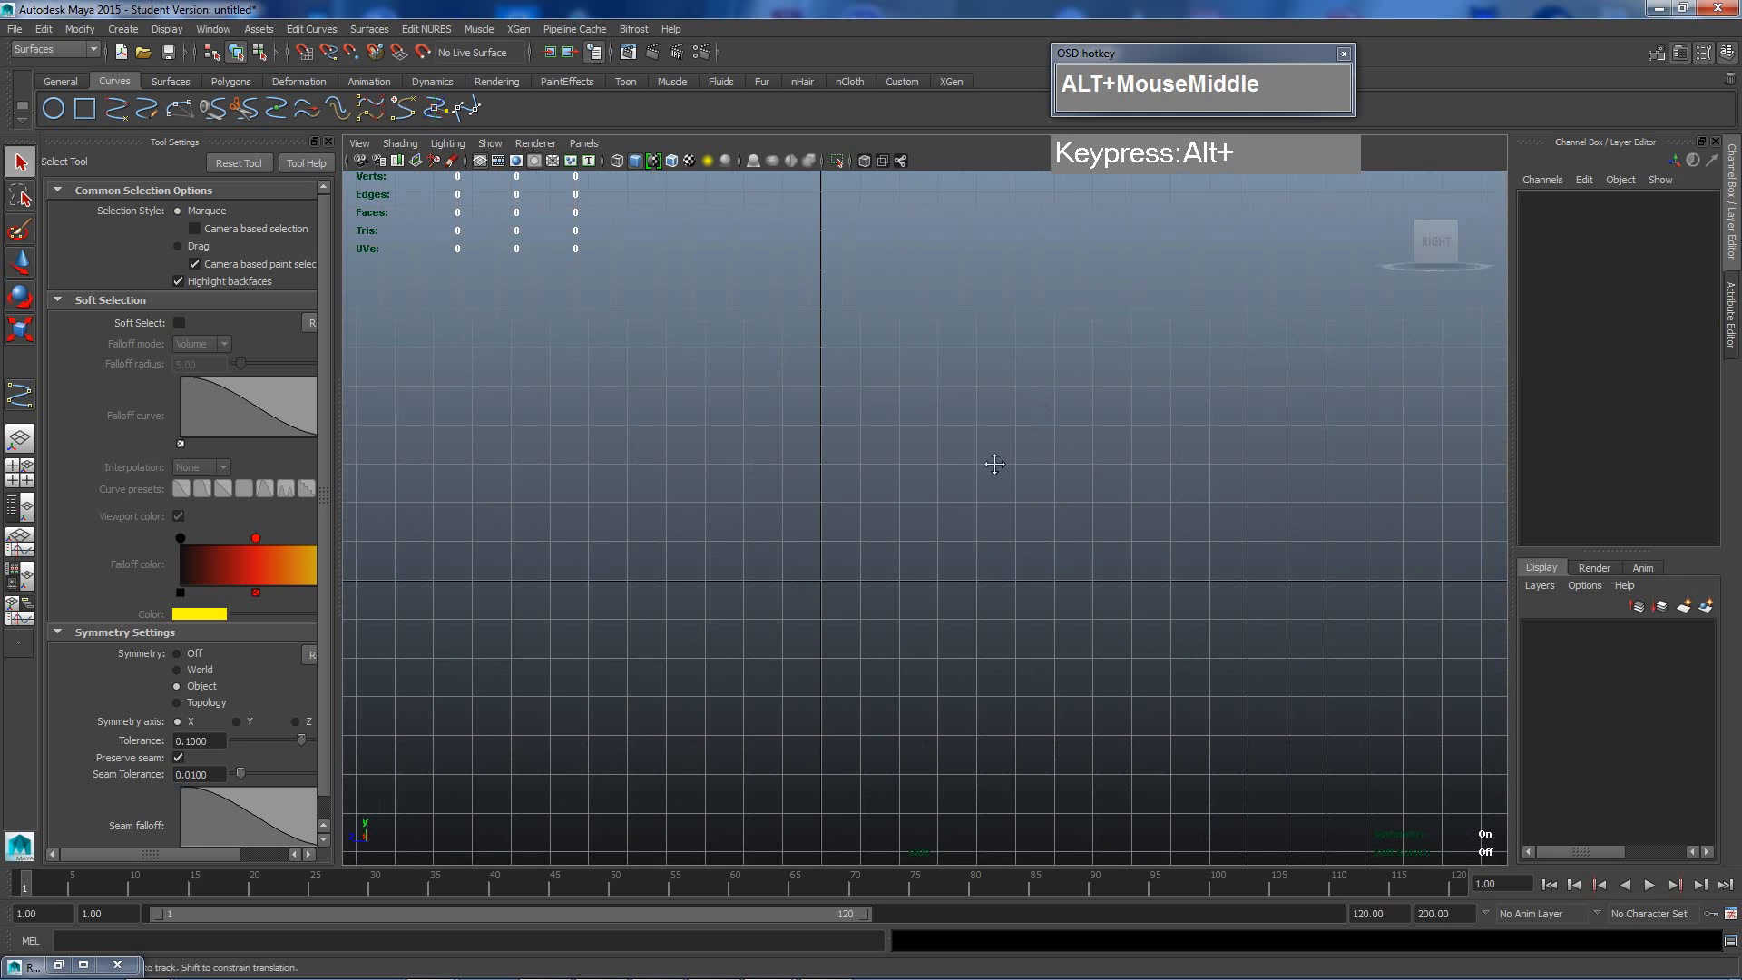
{"action": "scroll", "coordinate": [1040, 462], "scroll_direction": "up", "scroll_amount": 2}
{"action": "middle_click_drag", "start_coordinate": [1041, 460], "coordinate": [1018, 437], "text": "alt"}
{"action": "middle_click_drag", "start_coordinate": [1088, 379], "coordinate": [1066, 437], "text": "alt"}
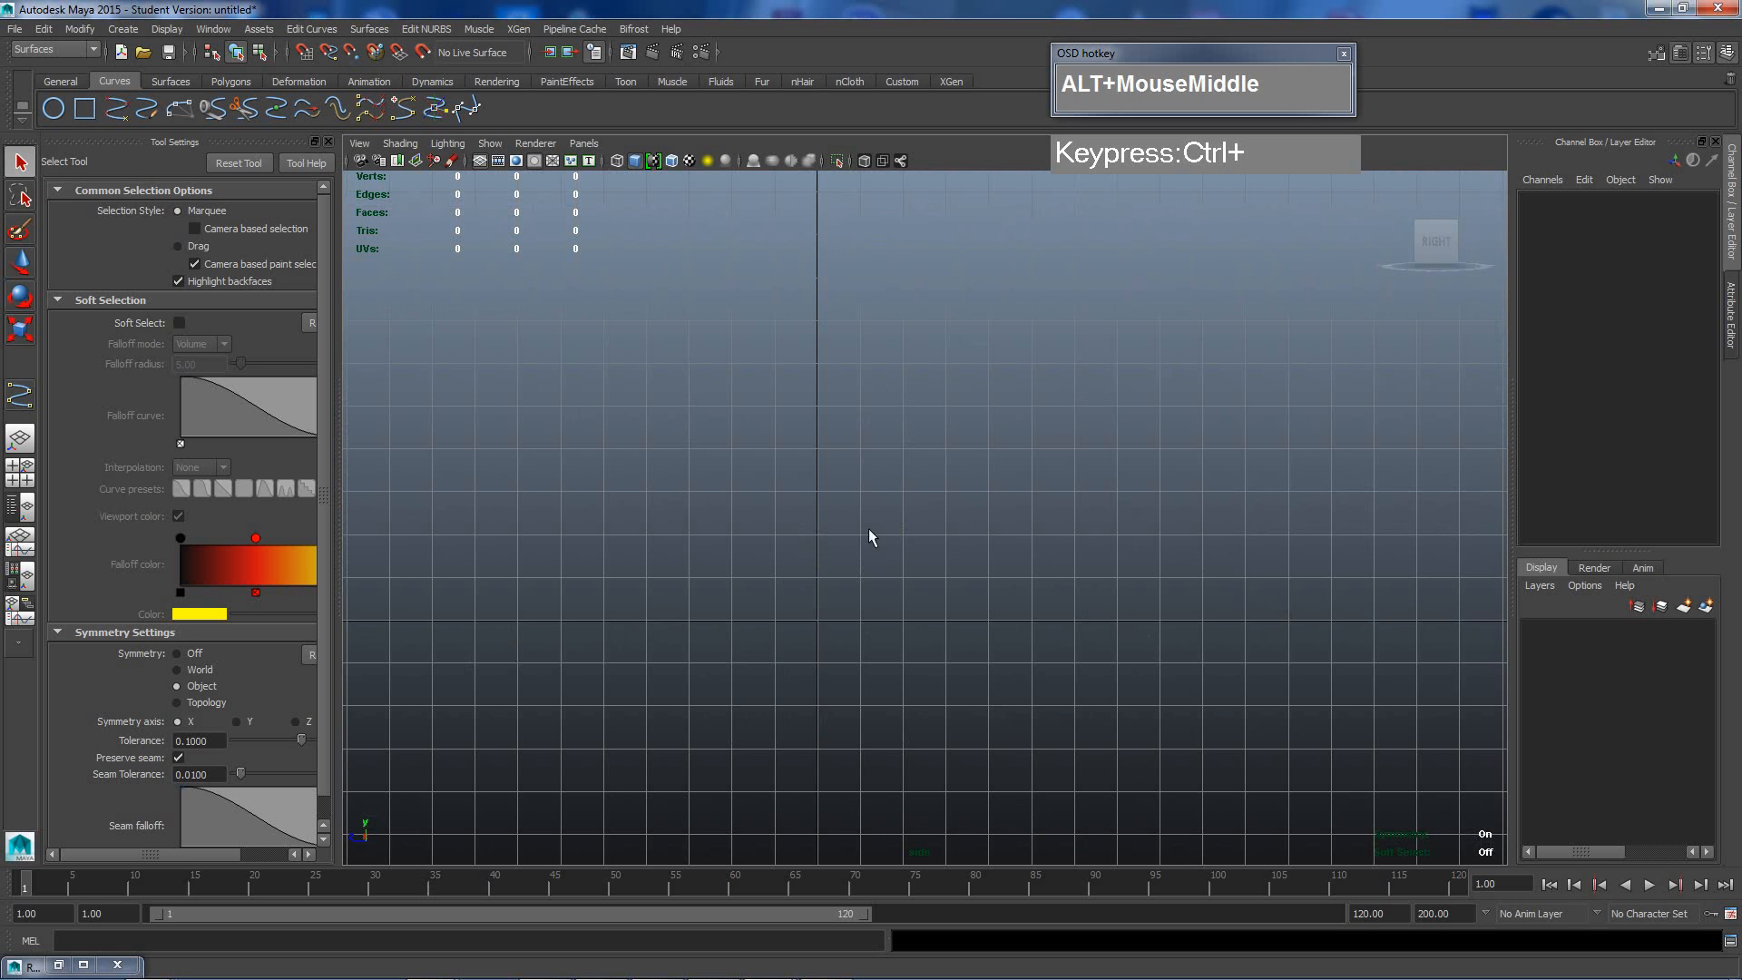
Using the cubic CV Curve Tool, draw the base profile's gently sloping upper edge from the vertical axis about 12.5 grid squares outward, rounding its outer corner.
{"action": "left_click", "coordinate": [50, 48]}
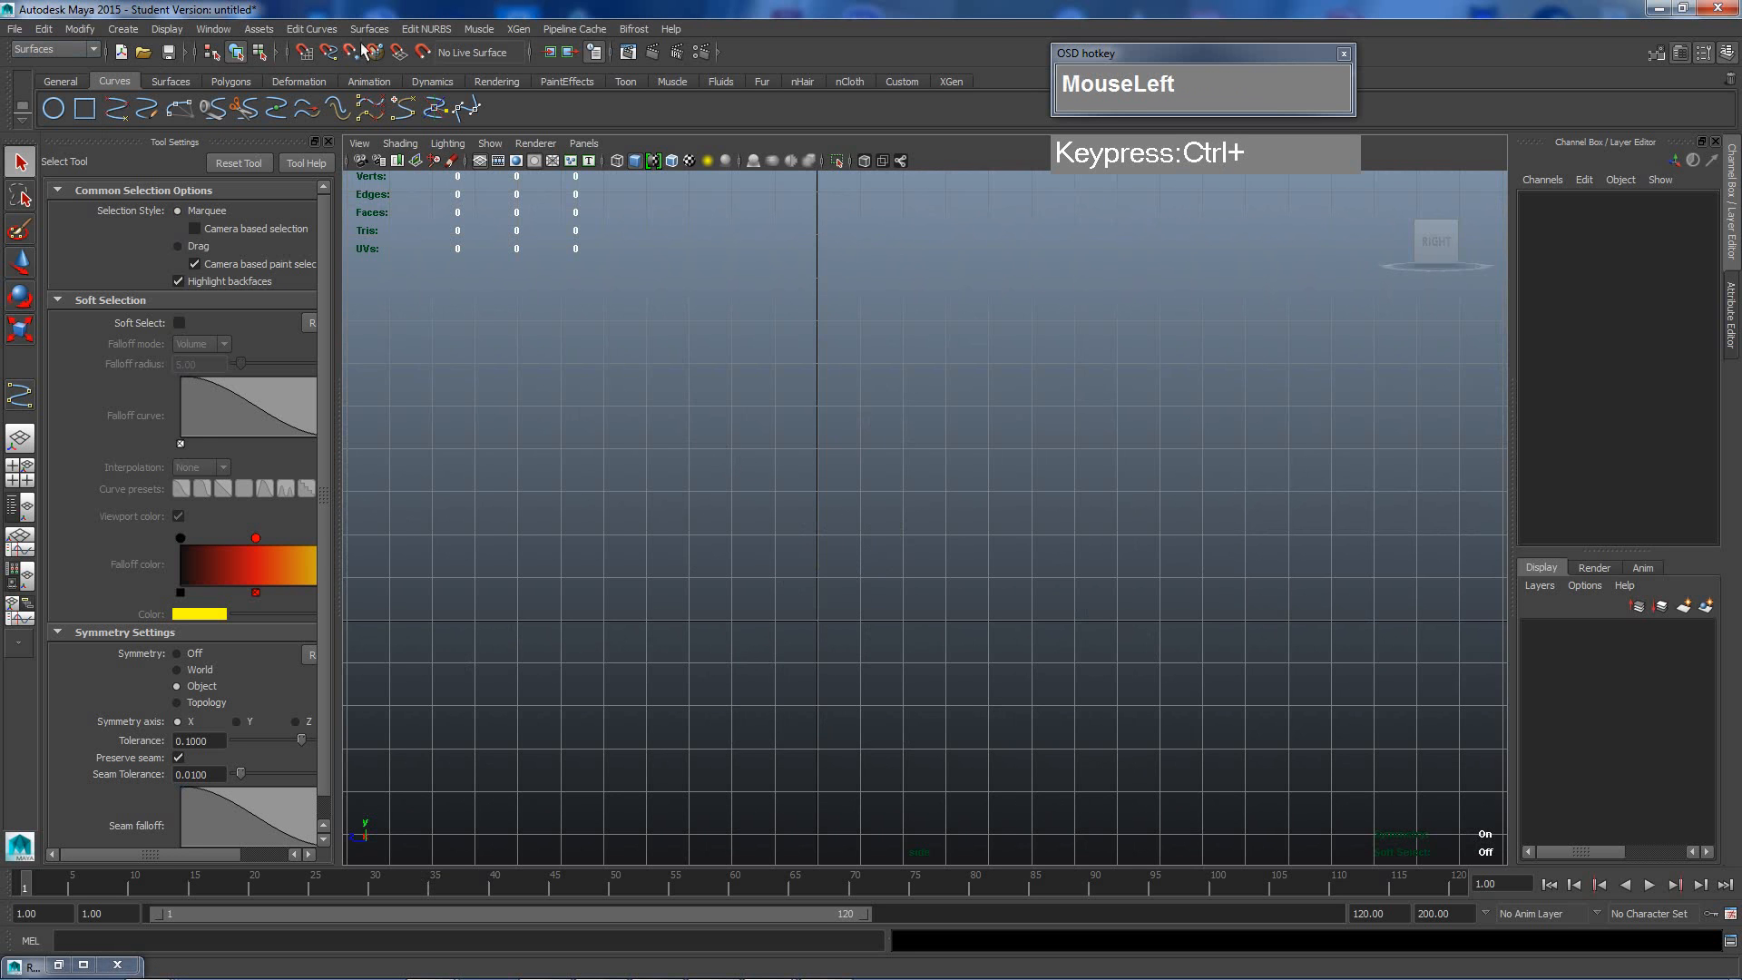
{"action": "left_click", "coordinate": [123, 28]}
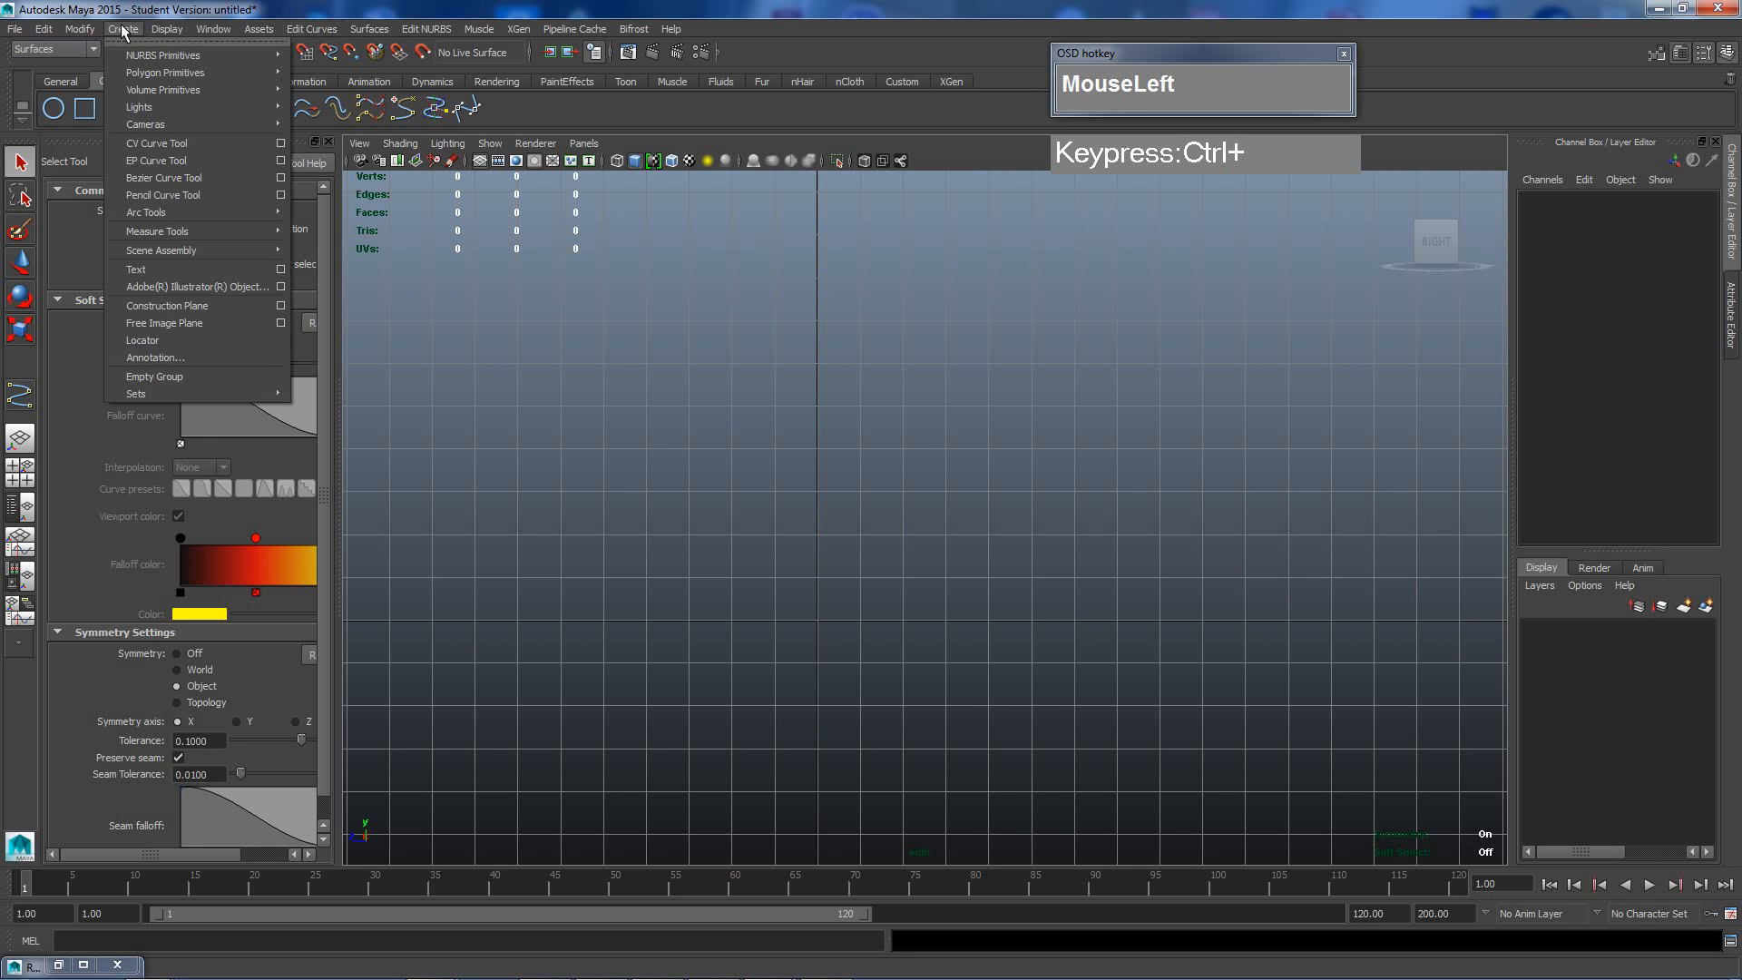
{"action": "mouse_move", "coordinate": [176, 127]}
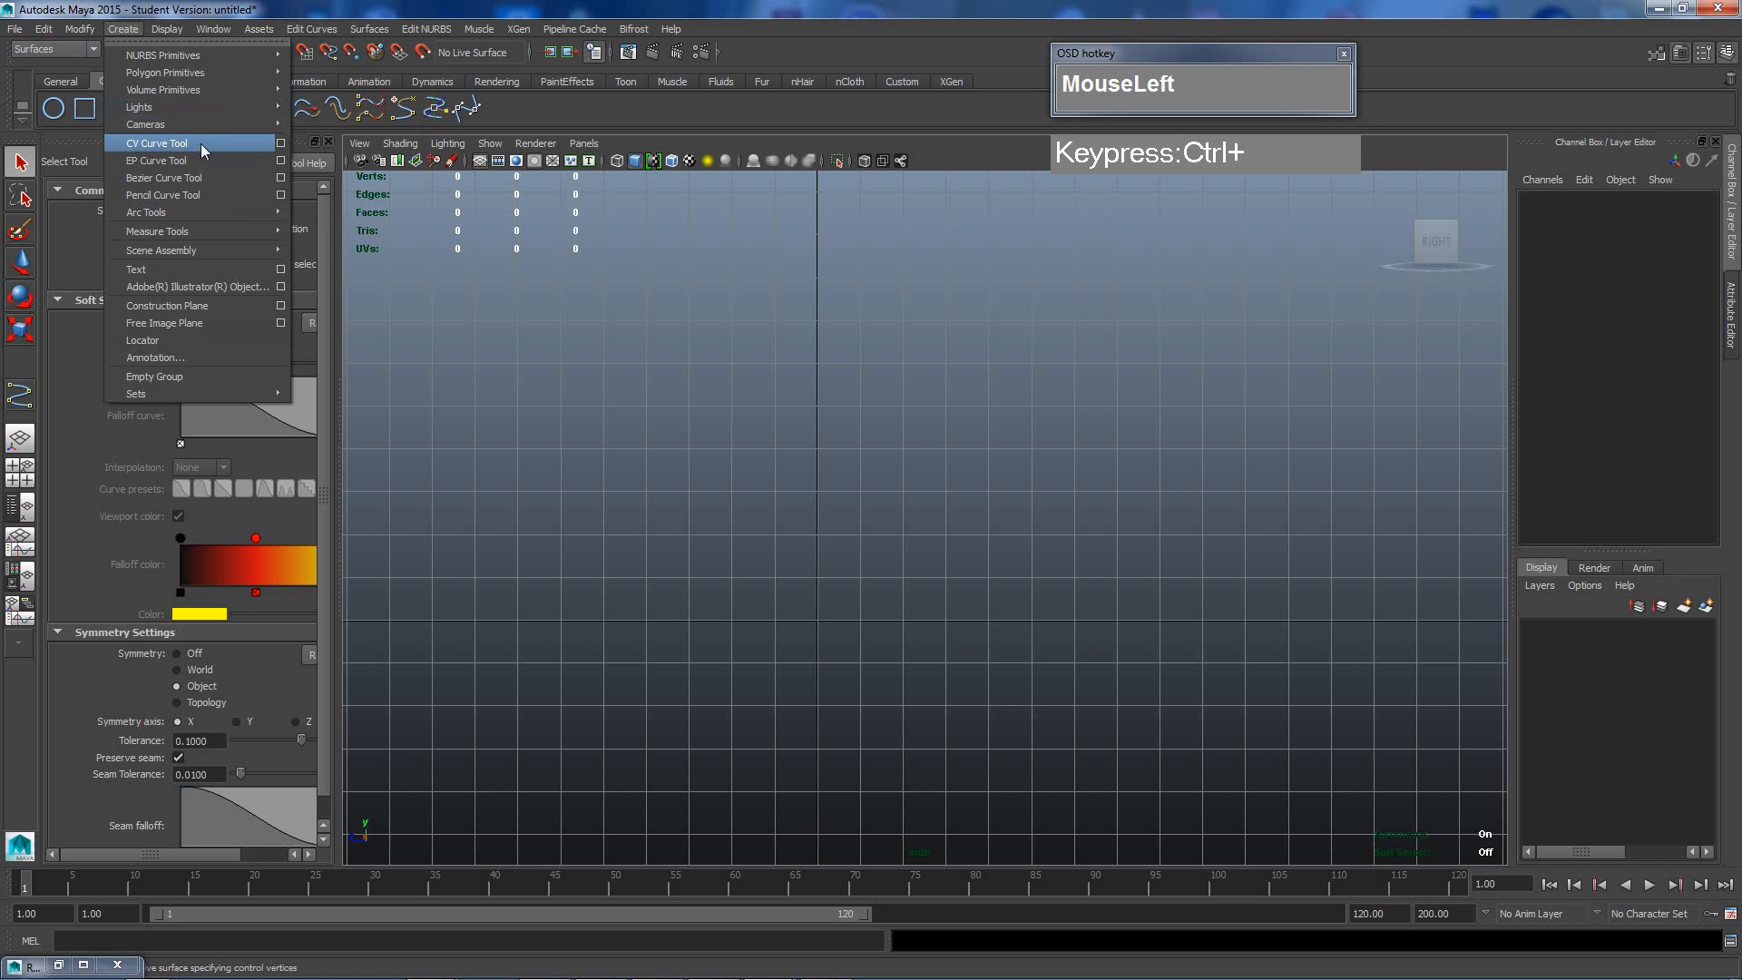
{"action": "left_click", "coordinate": [174, 144]}
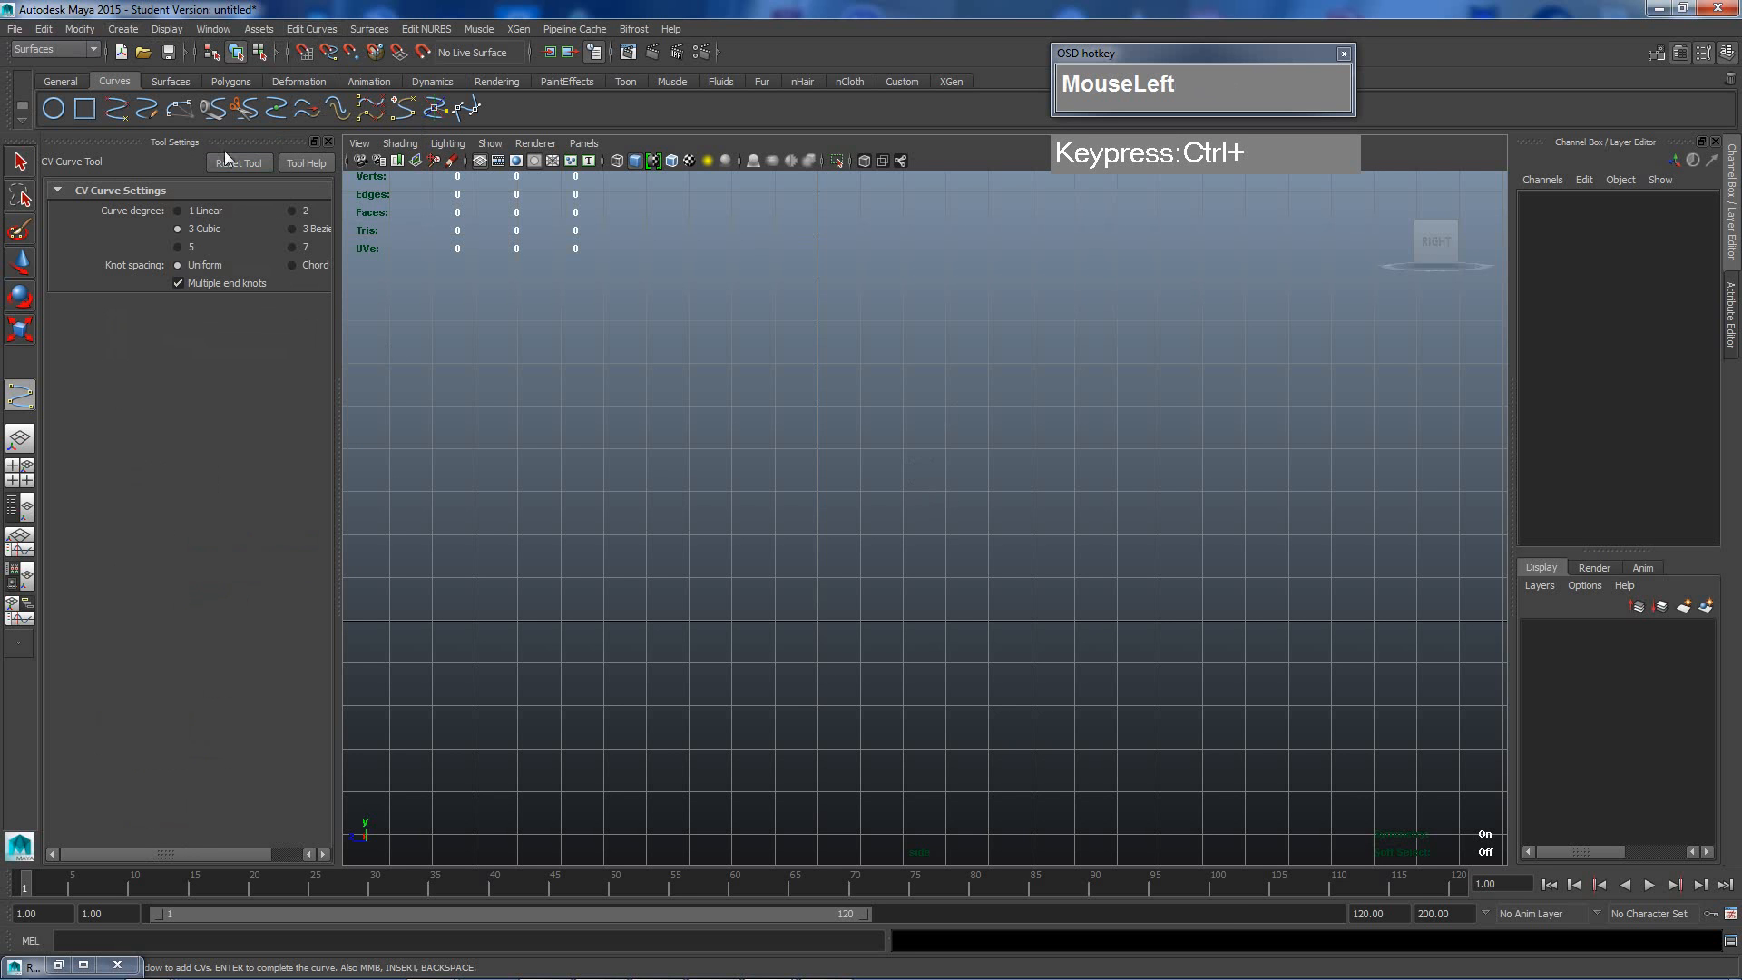
{"action": "left_click", "coordinate": [818, 500]}
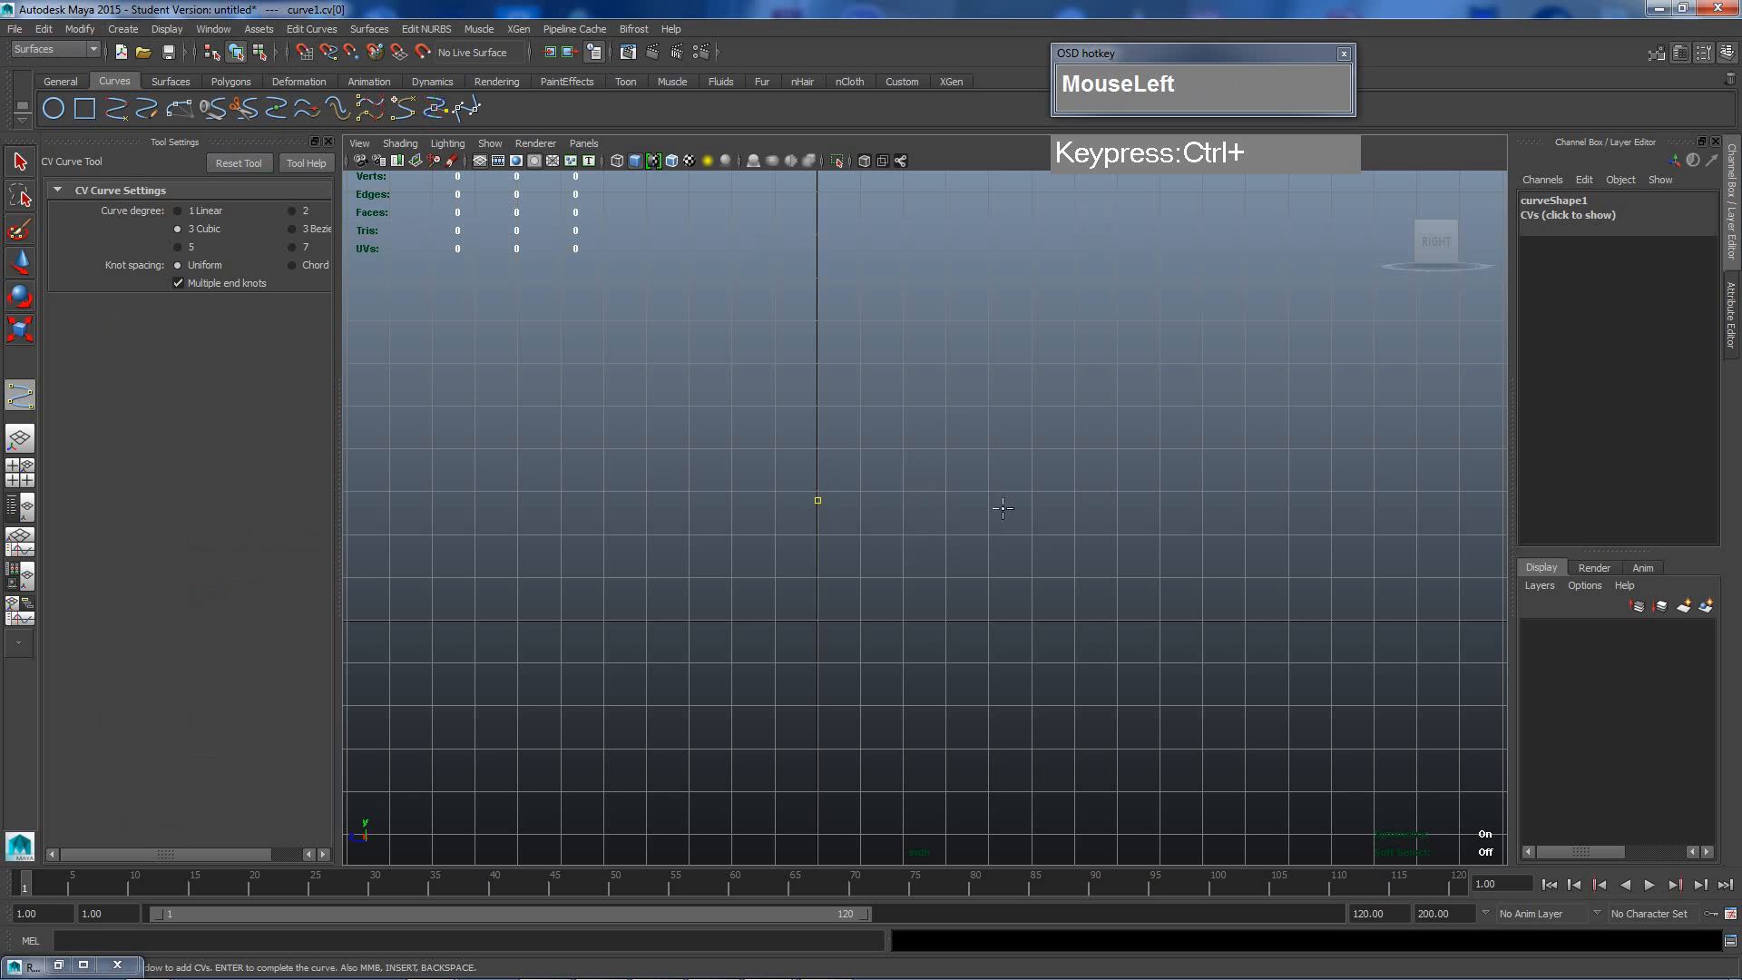
{"action": "left_click", "coordinate": [867, 502]}
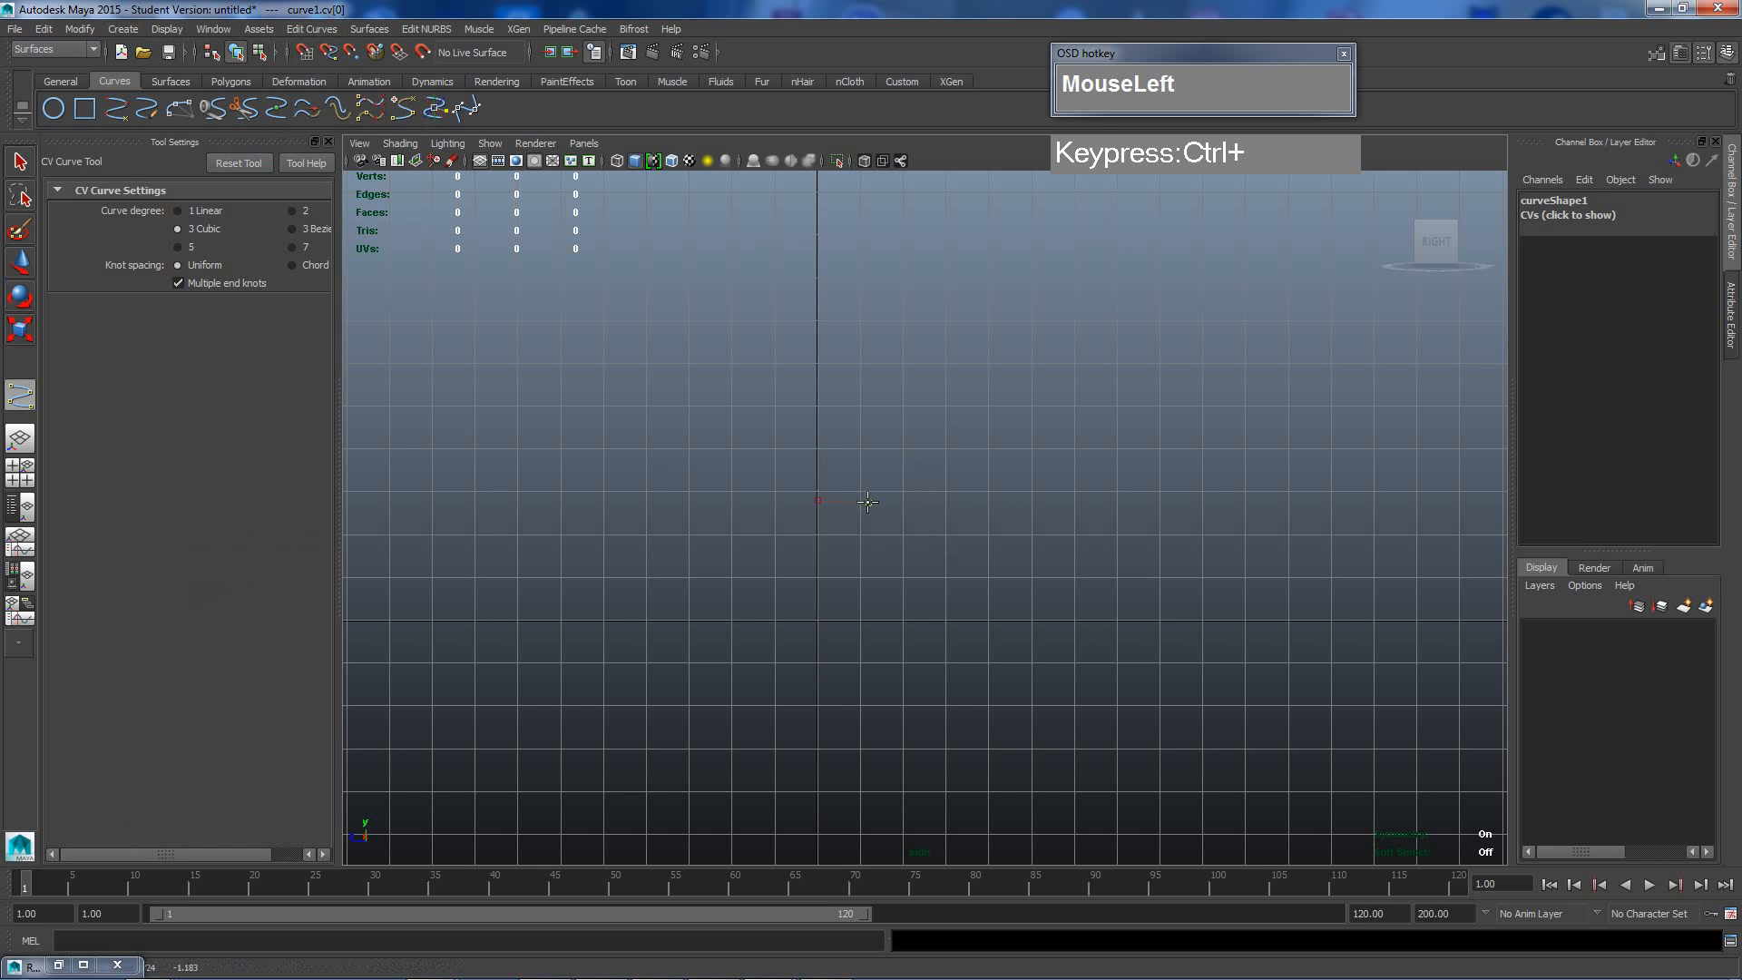
{"action": "left_click", "coordinate": [1014, 504]}
{"action": "left_click_drag", "start_coordinate": [1130, 509], "coordinate": [1162, 512]}
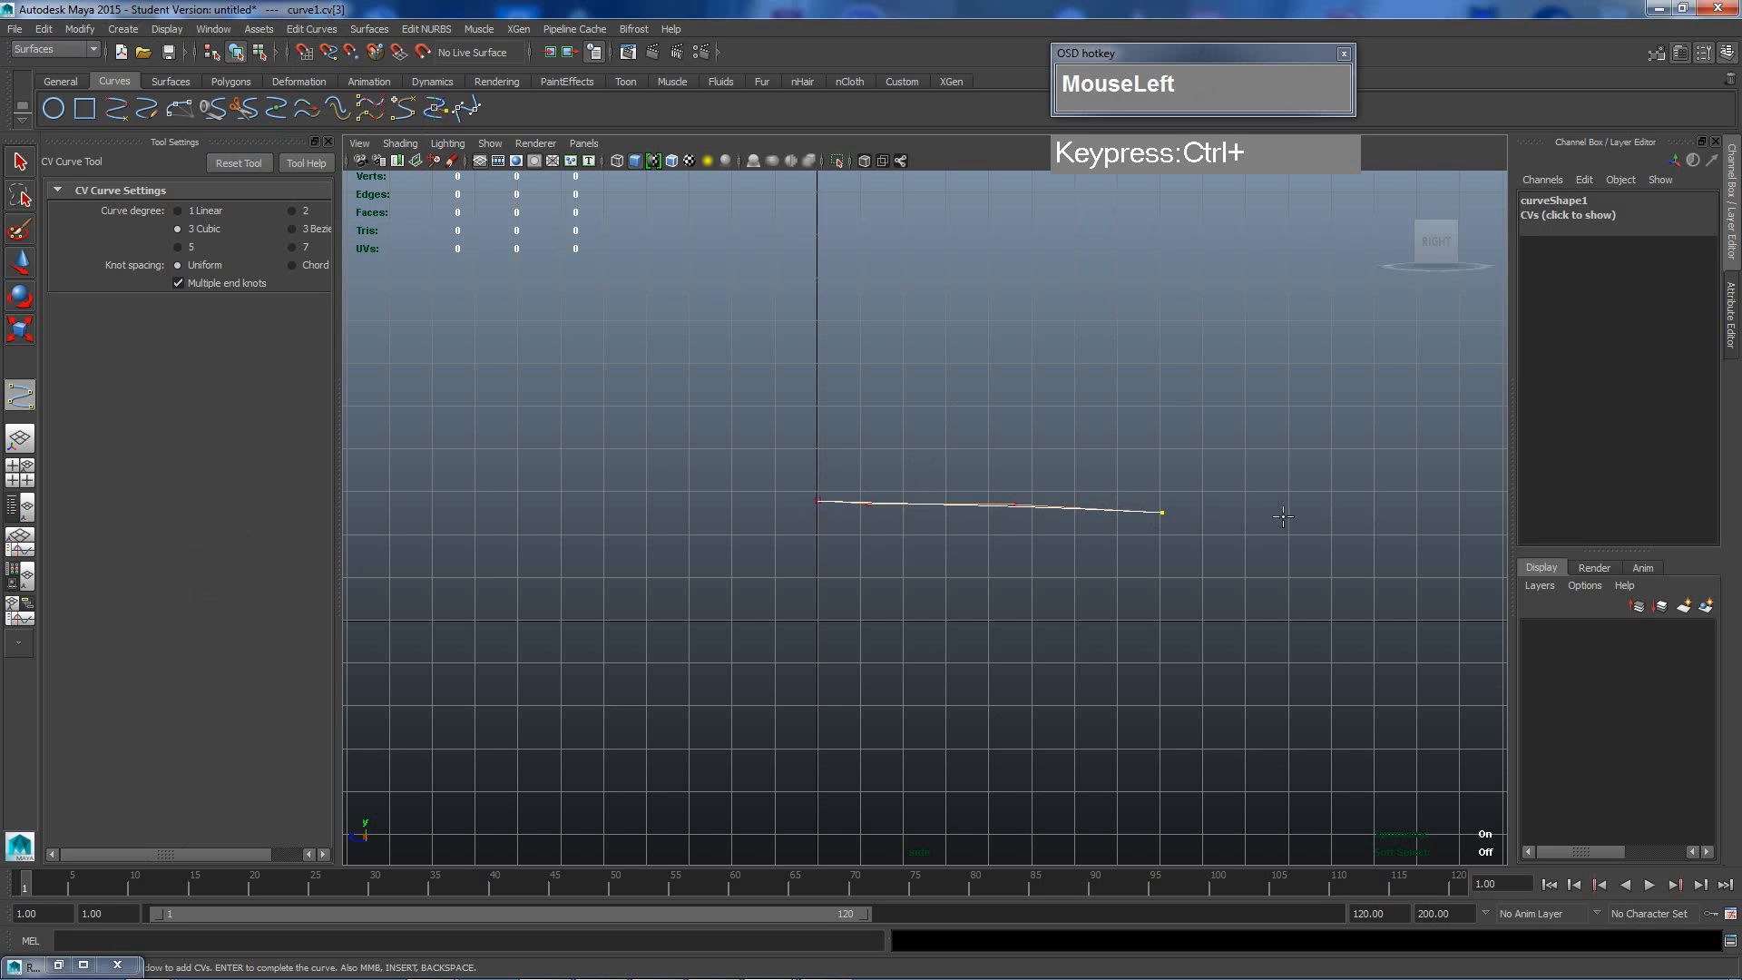
{"action": "left_click", "coordinate": [1343, 519]}
{"action": "left_click", "coordinate": [1351, 520]}
{"action": "left_click", "coordinate": [1352, 530]}
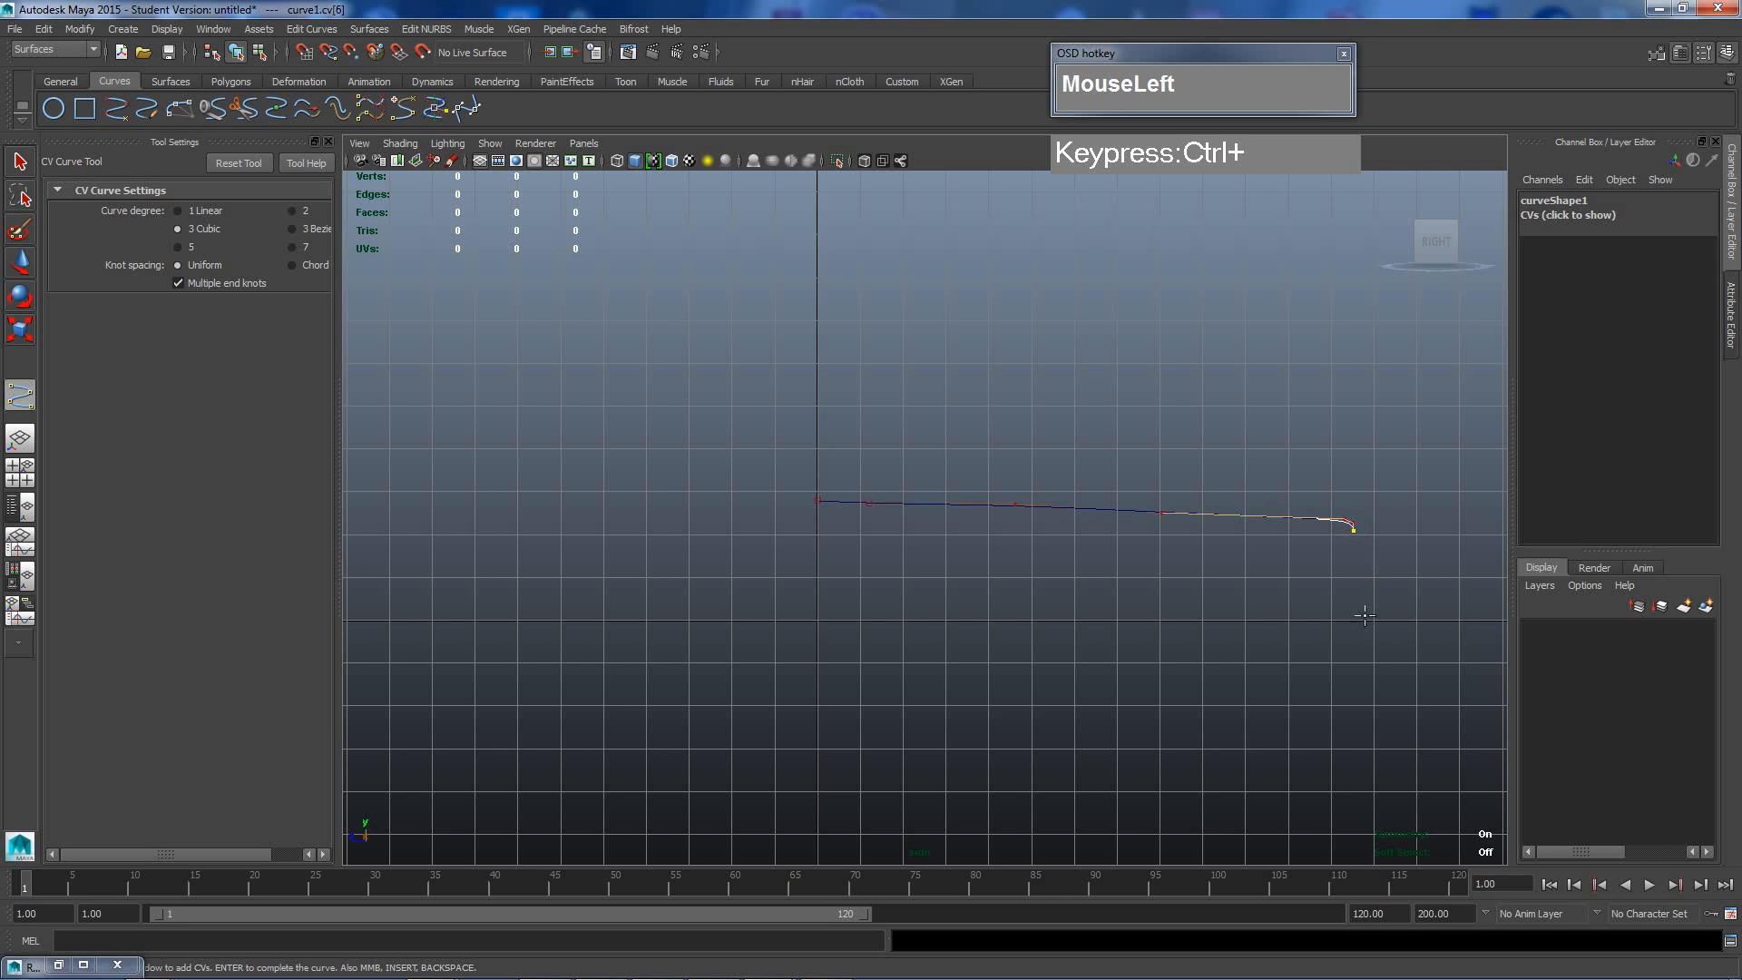
Continue the profile curve down the outer wall to the horizontal axis and about two grid squares inward, clustering points at the corners.
{"action": "left_click", "coordinate": [1358, 611]}
{"action": "left_click_drag", "start_coordinate": [1361, 625], "coordinate": [1359, 626]}
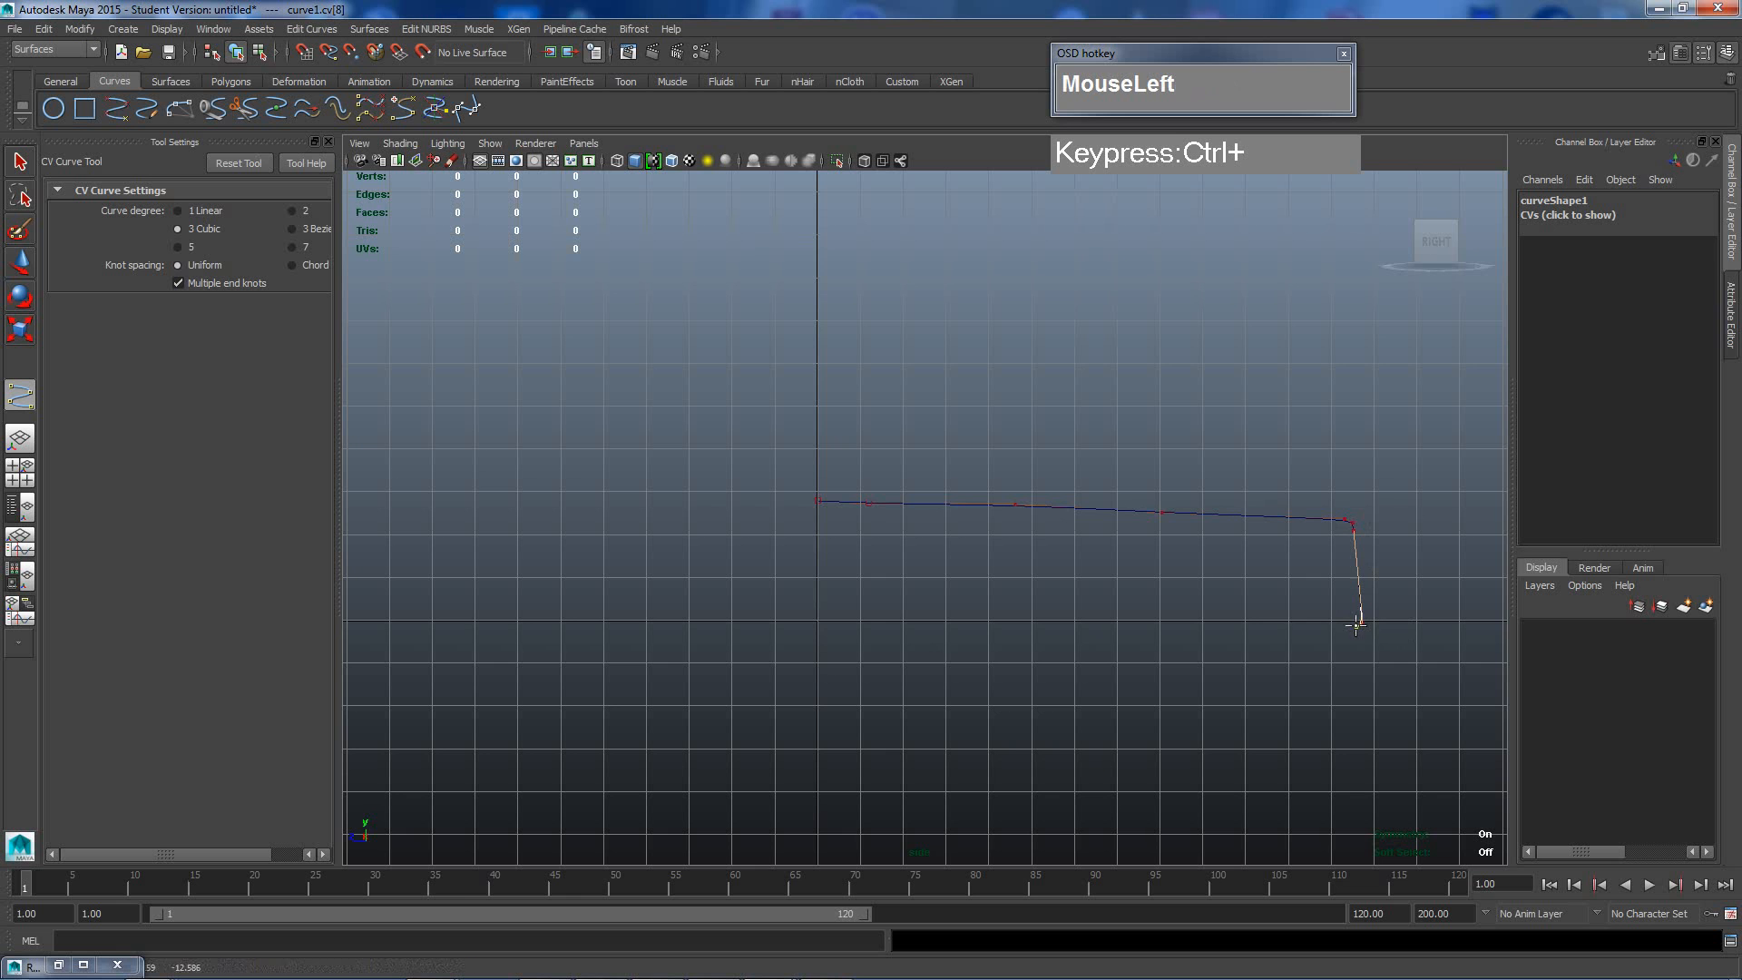
{"action": "left_click", "coordinate": [1274, 628]}
{"action": "left_click", "coordinate": [1269, 628]}
{"action": "left_click", "coordinate": [1269, 626]}
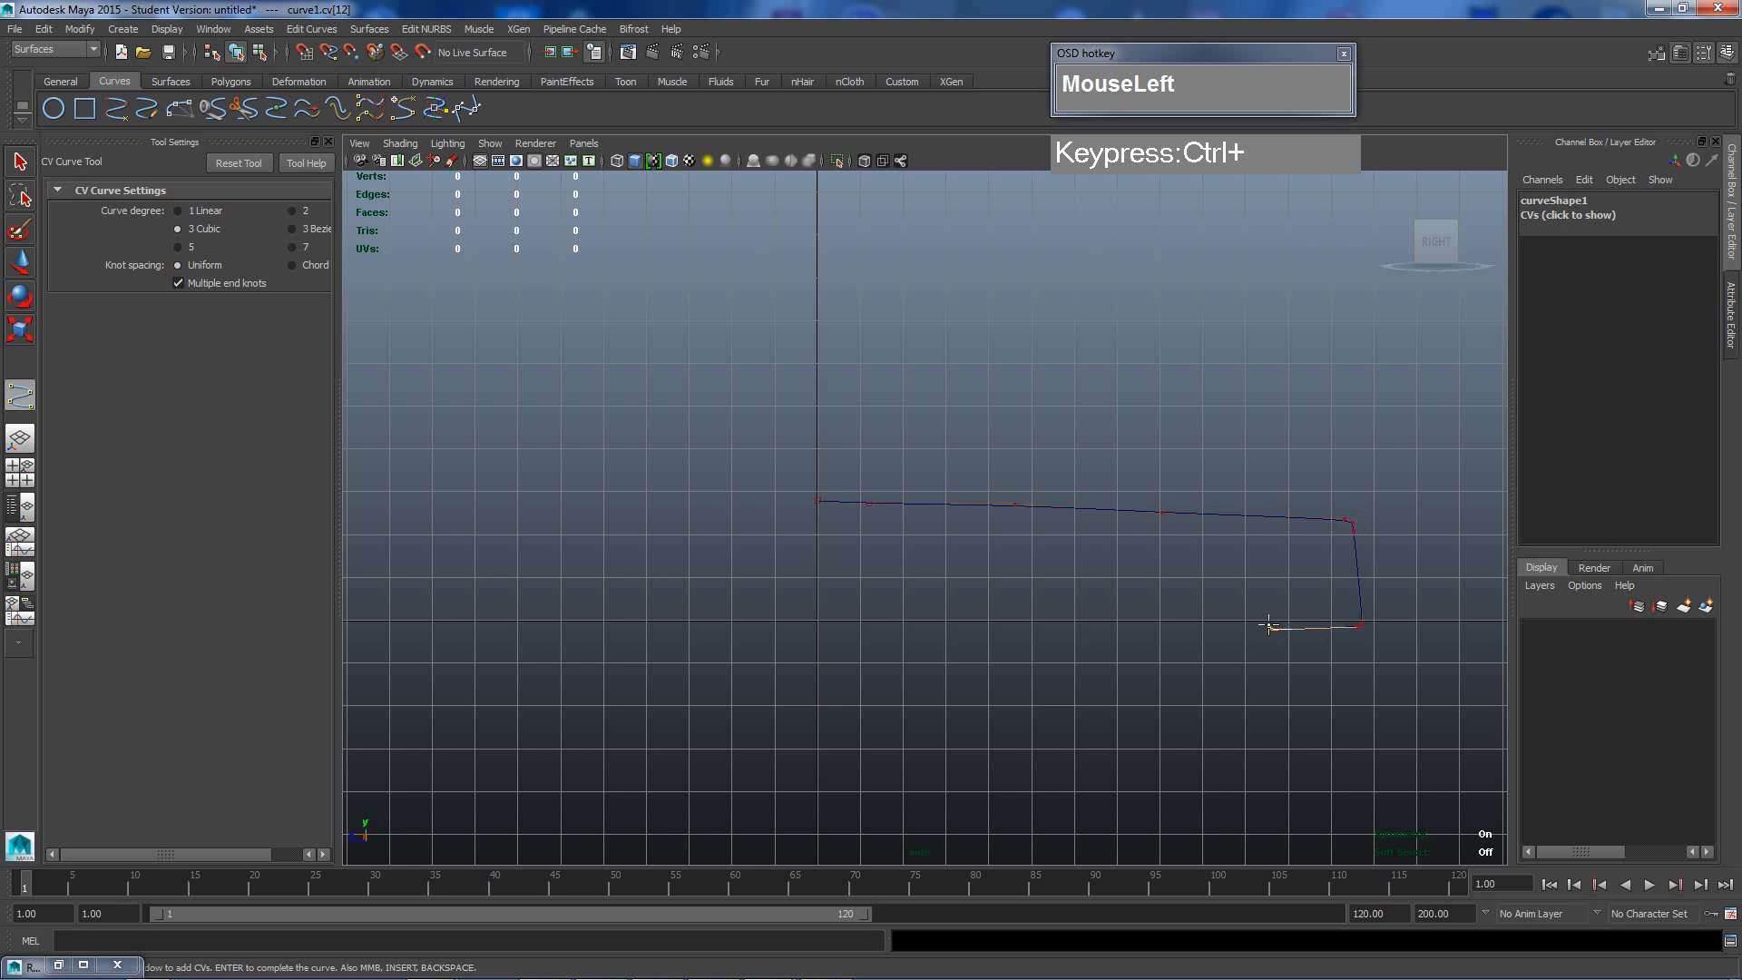
Draw the profile's inner wall about 1.5 grid squares up and its underside straight back to the vertical axis, and complete the curve.
{"action": "left_click", "coordinate": [1269, 565]}
{"action": "left_click", "coordinate": [1267, 562]}
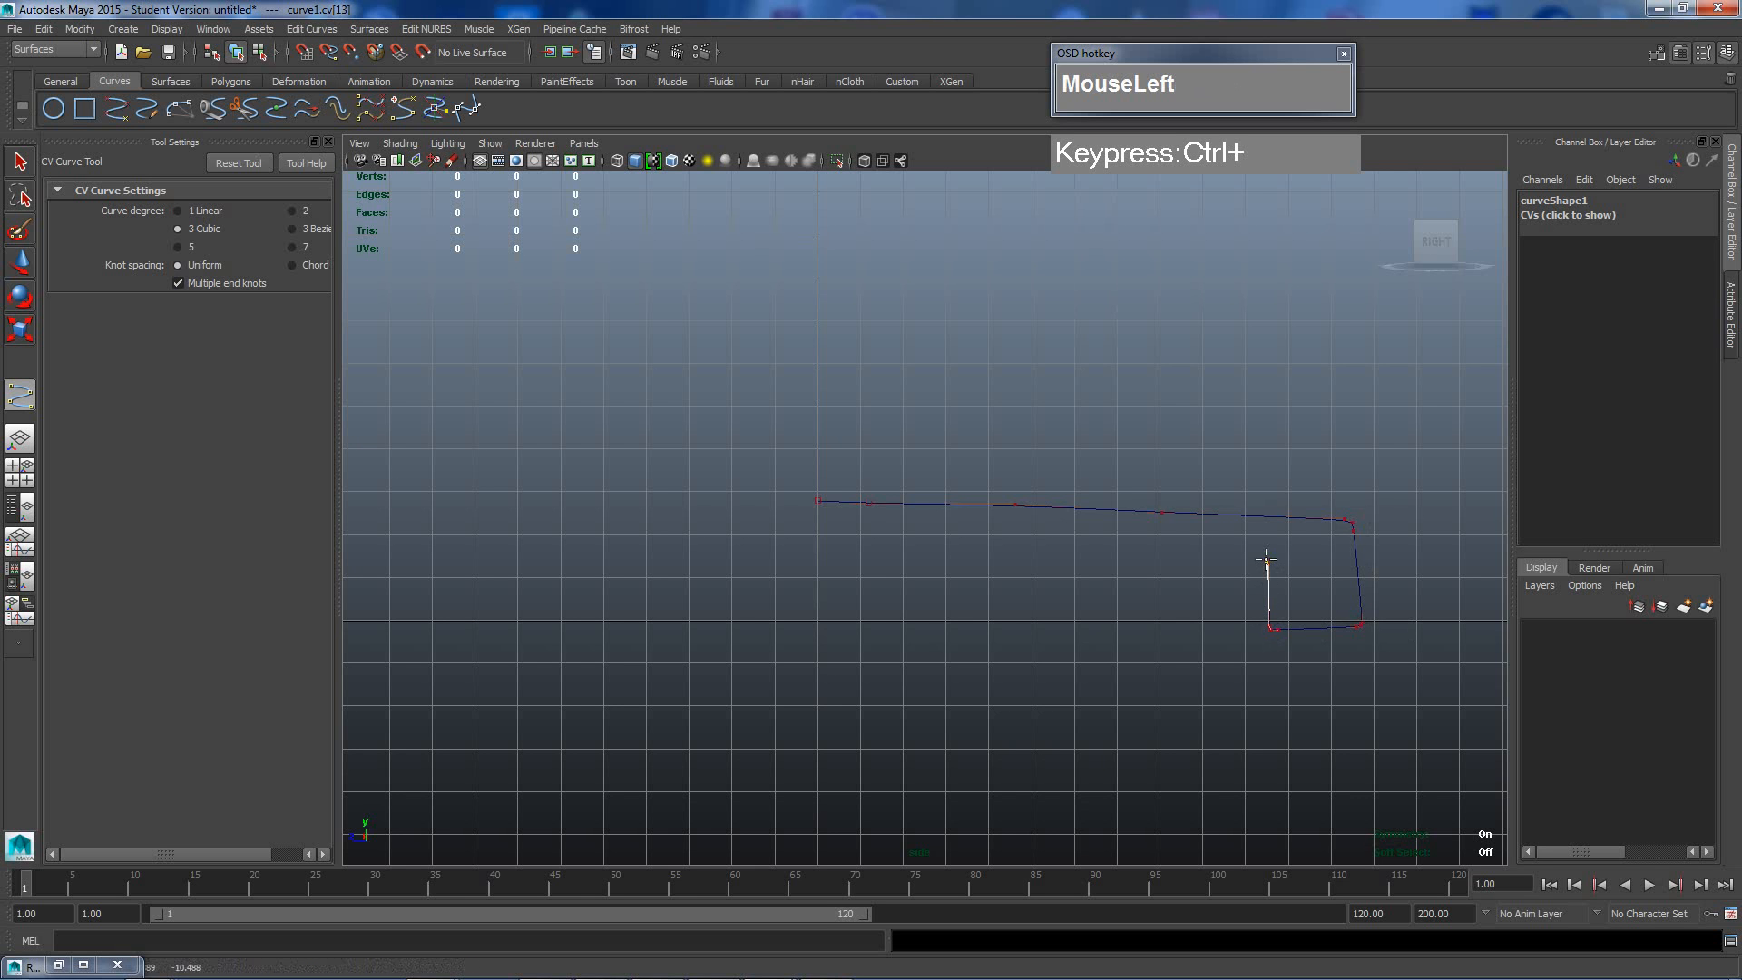
{"action": "left_click", "coordinate": [1257, 562]}
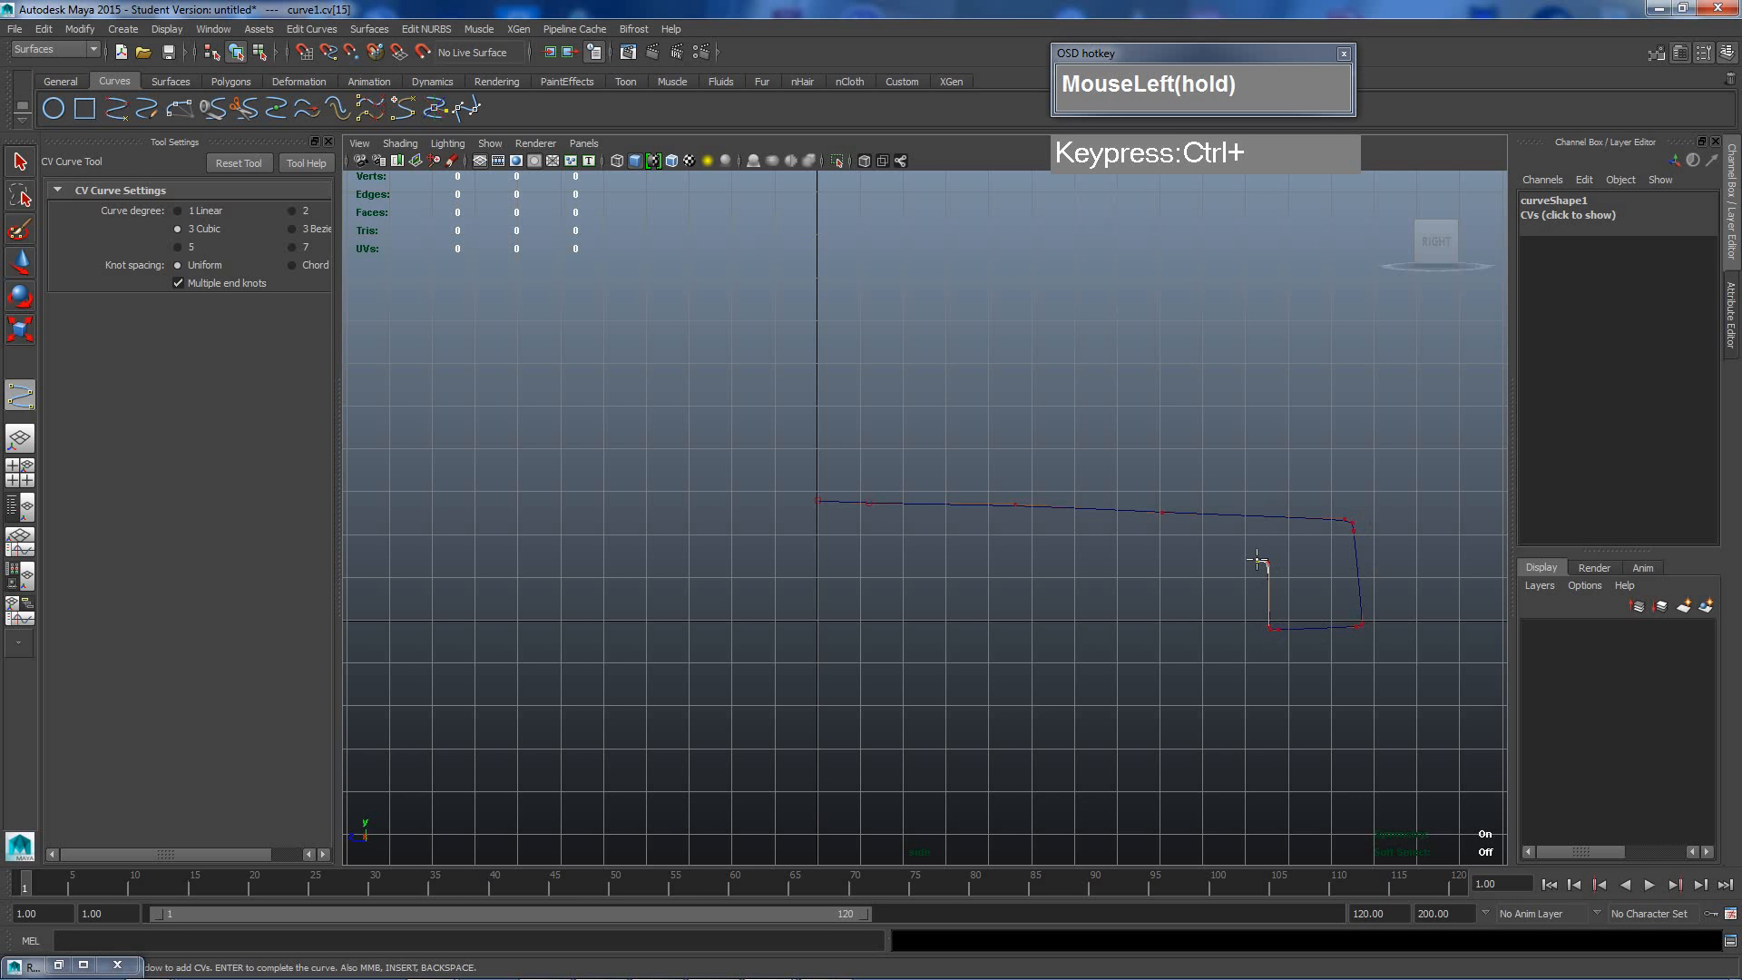
{"action": "left_click", "coordinate": [1089, 559]}
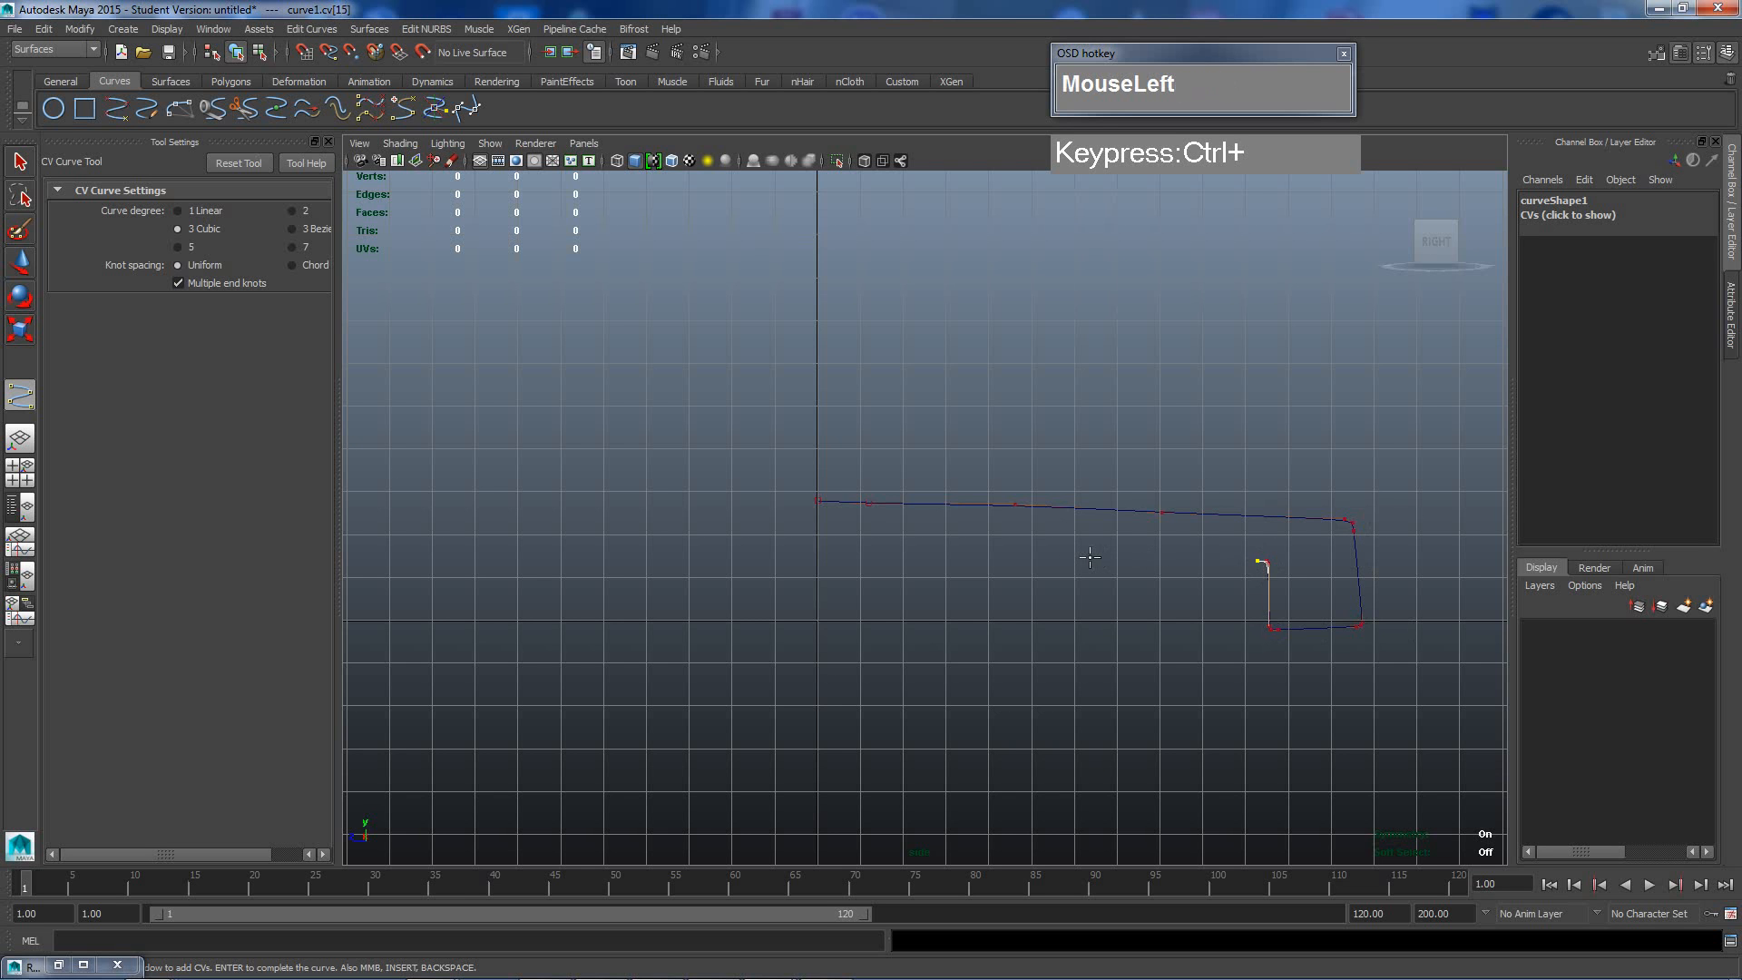
{"action": "left_click", "coordinate": [1005, 560]}
{"action": "left_click", "coordinate": [817, 558]}
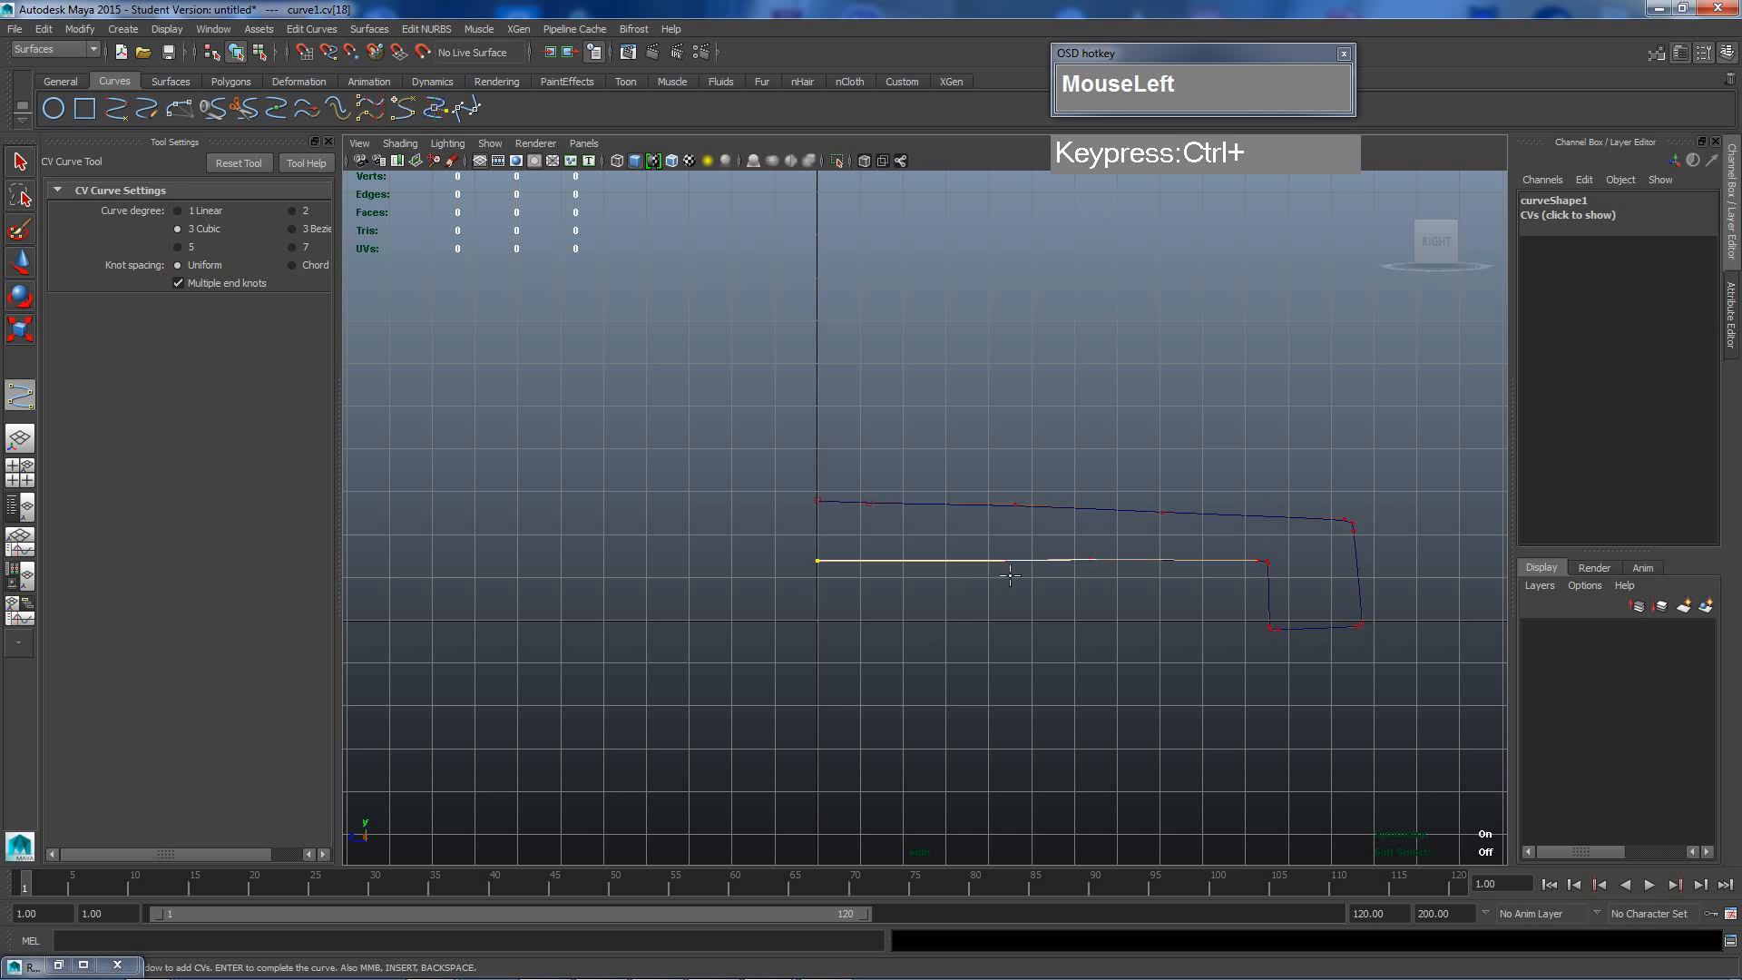
{"action": "key", "text": "Return"}
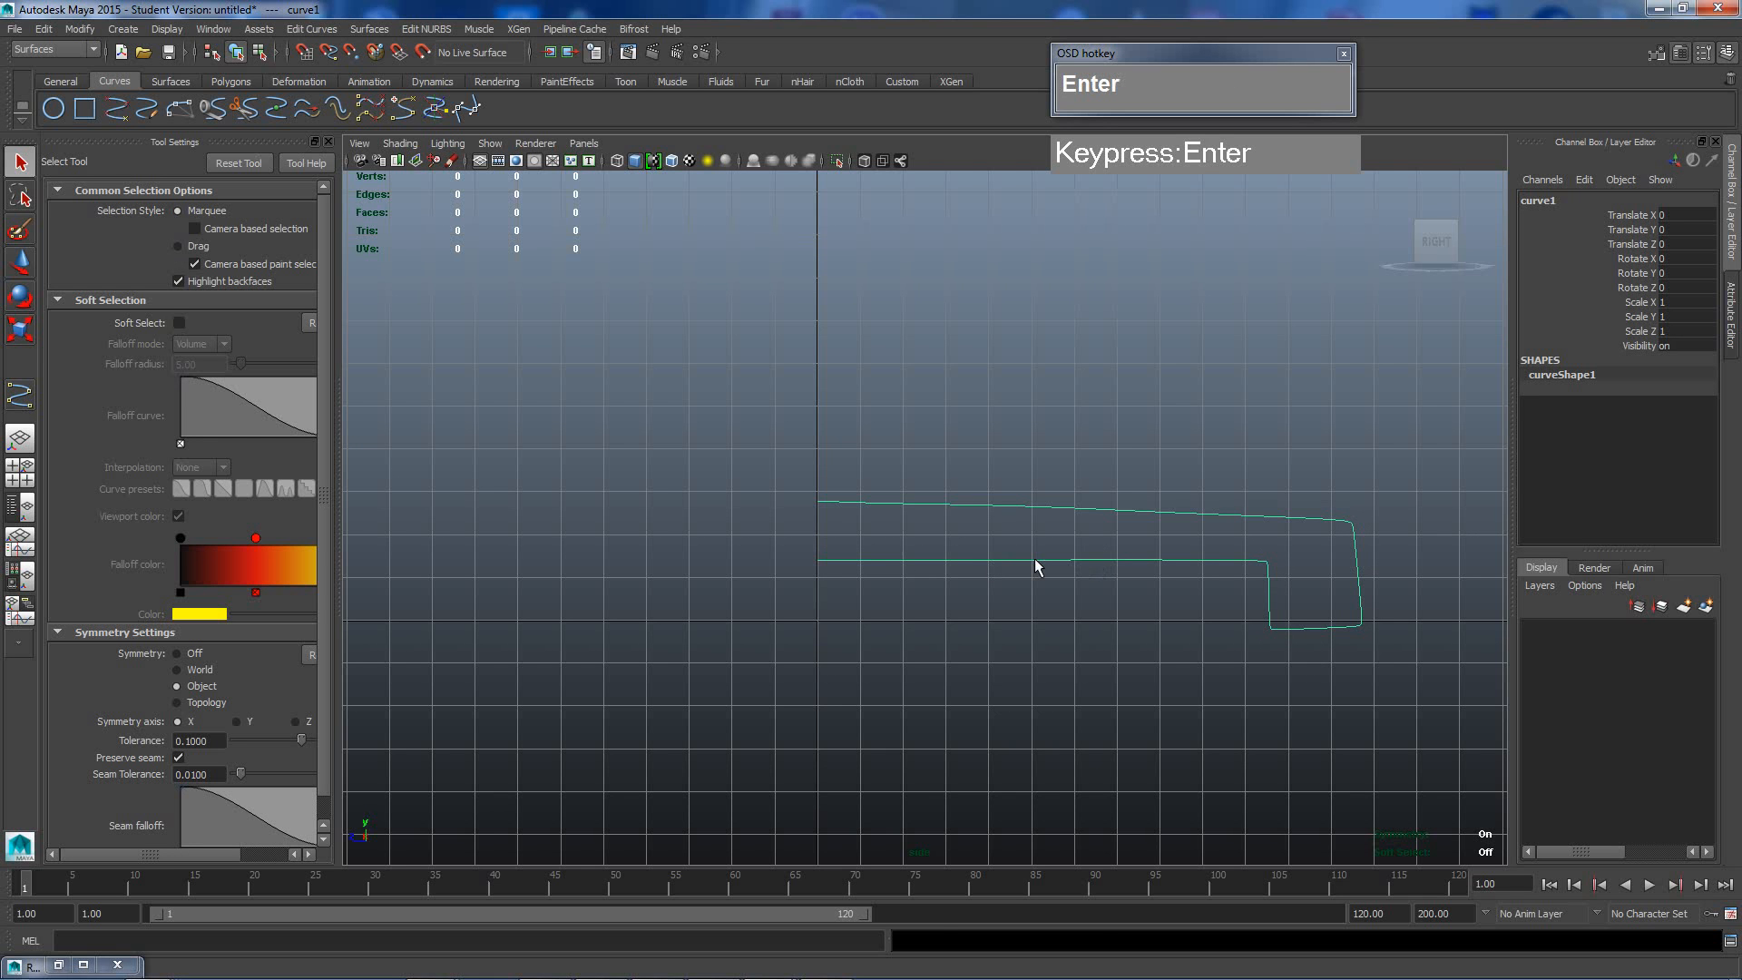
Insert a knot at a curve point about 4.5 grid squares from the vertical axis on the profile's underside.
{"action": "right_click_drag", "start_coordinate": [1022, 560], "coordinate": [1014, 526]}
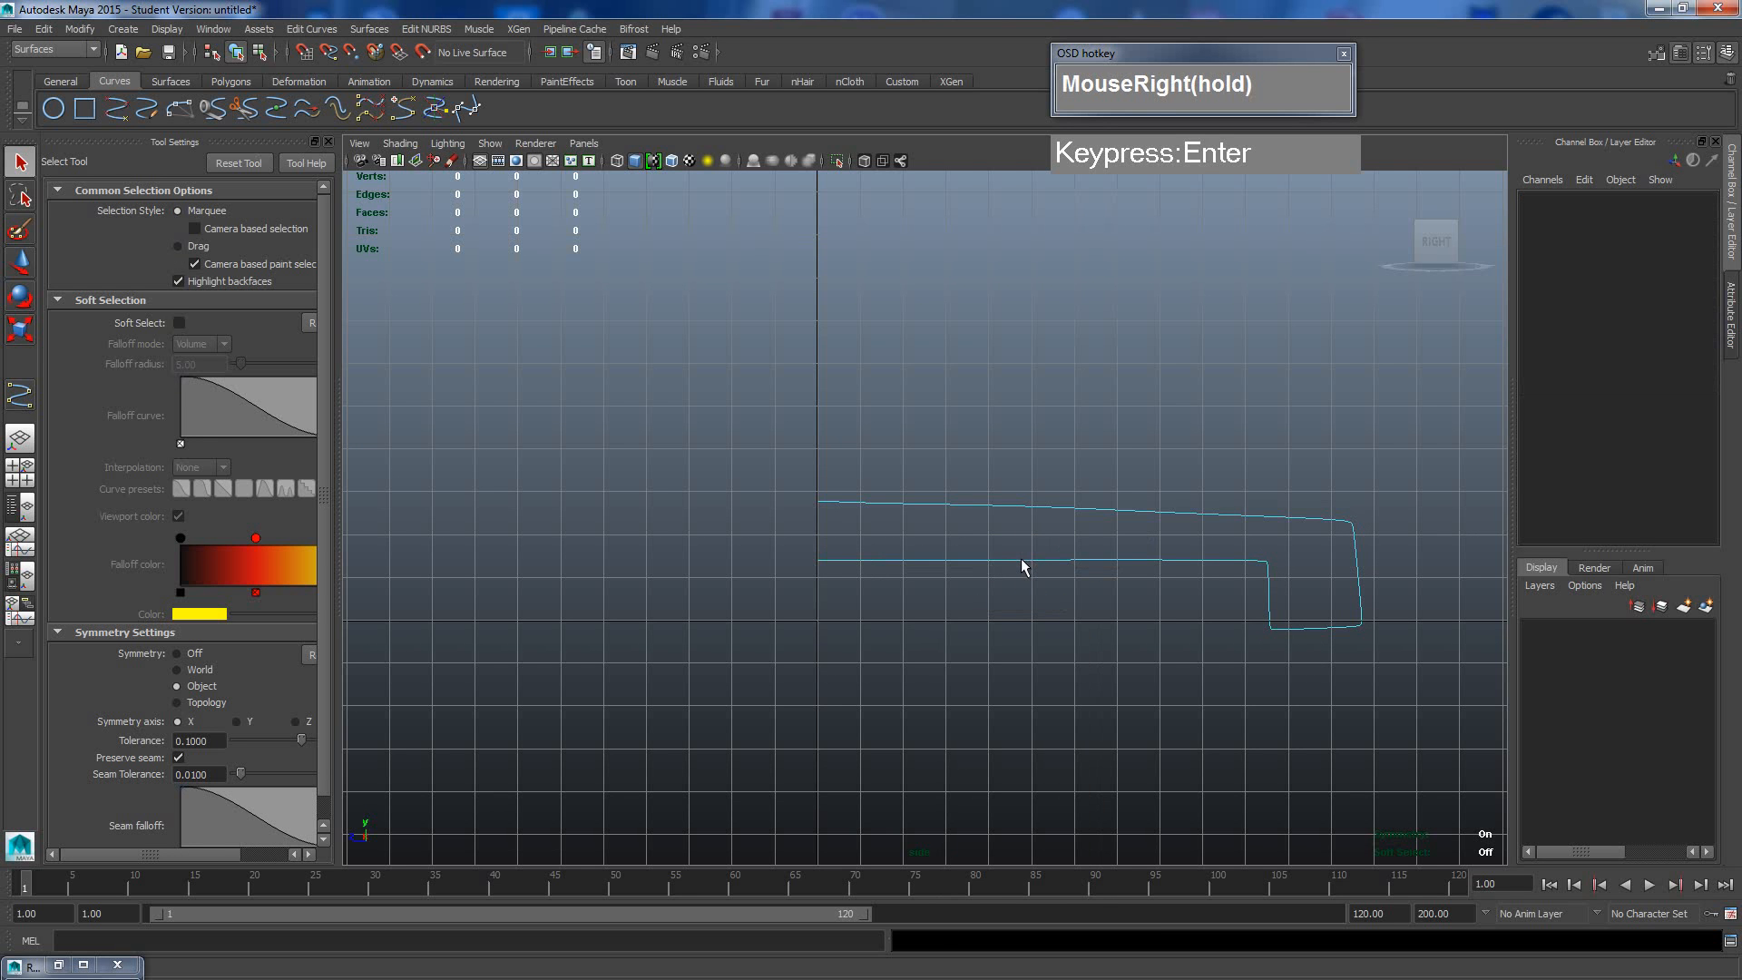
{"action": "mouse_move", "coordinate": [1025, 562]}
{"action": "left_mouse_down"}
{"action": "mouse_move", "coordinate": [989, 569]}
{"action": "mouse_move", "coordinate": [1098, 571]}
{"action": "mouse_move", "coordinate": [1011, 564]}
{"action": "left_mouse_up"}
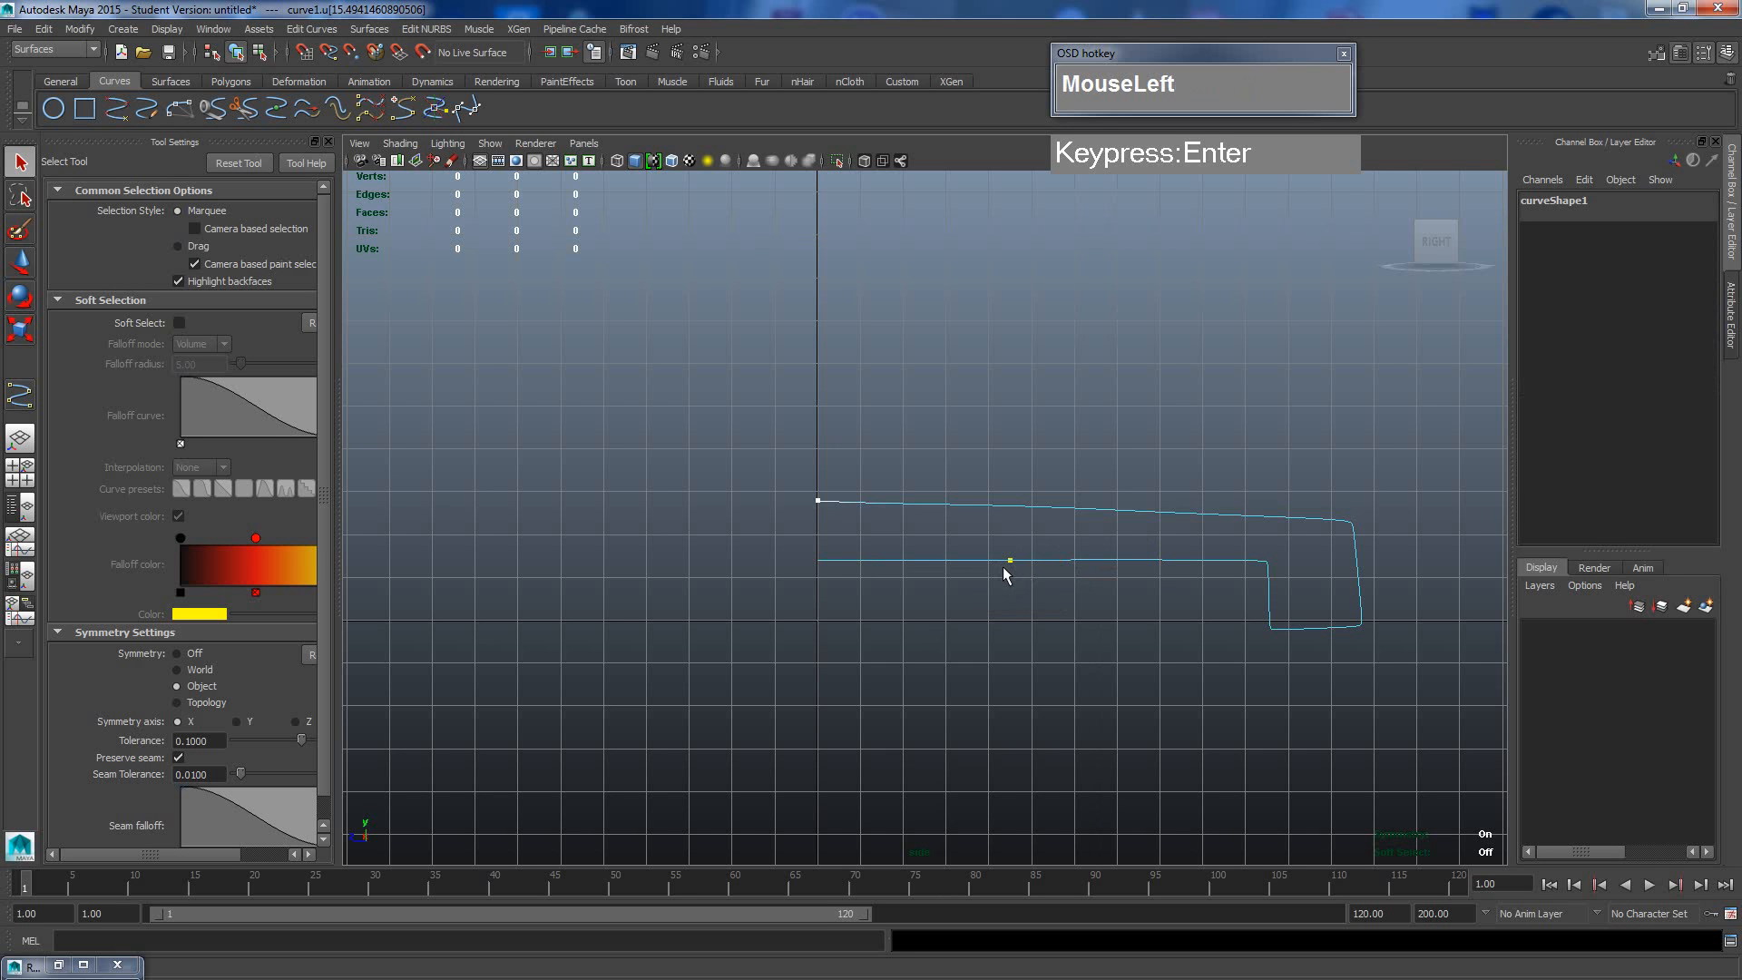
{"action": "left_click", "coordinate": [317, 30]}
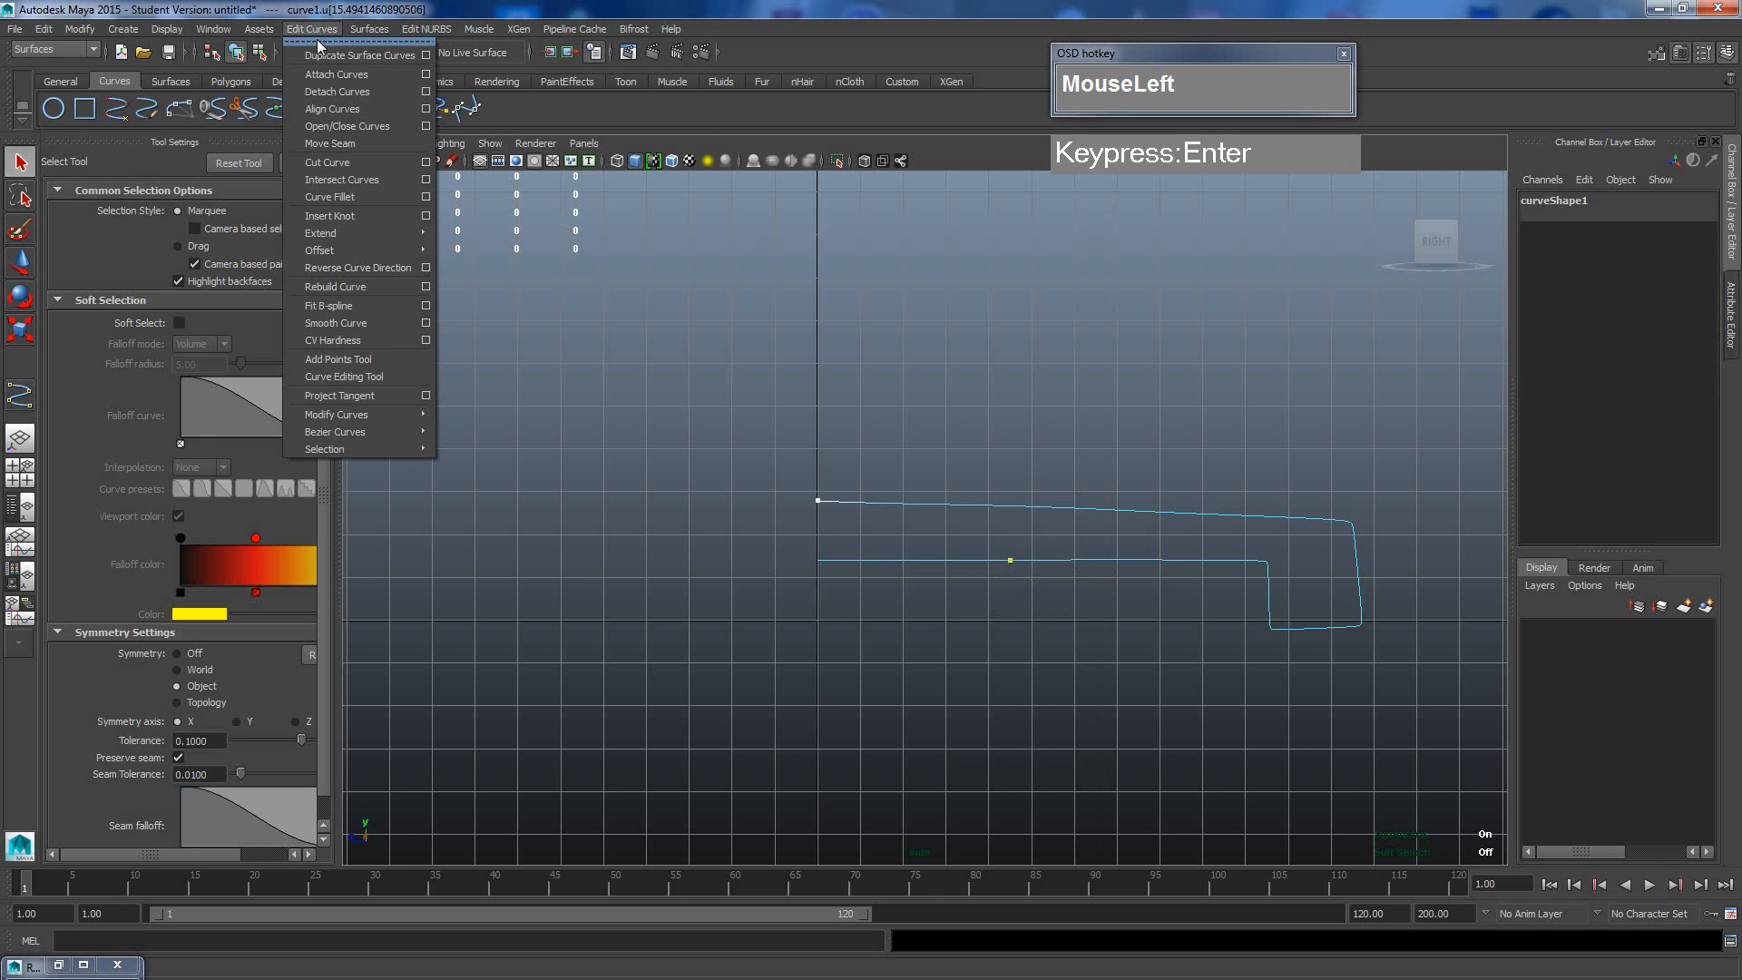
{"action": "left_click", "coordinate": [317, 40]}
{"action": "left_click_drag", "start_coordinate": [340, 35], "coordinate": [1379, 307]}
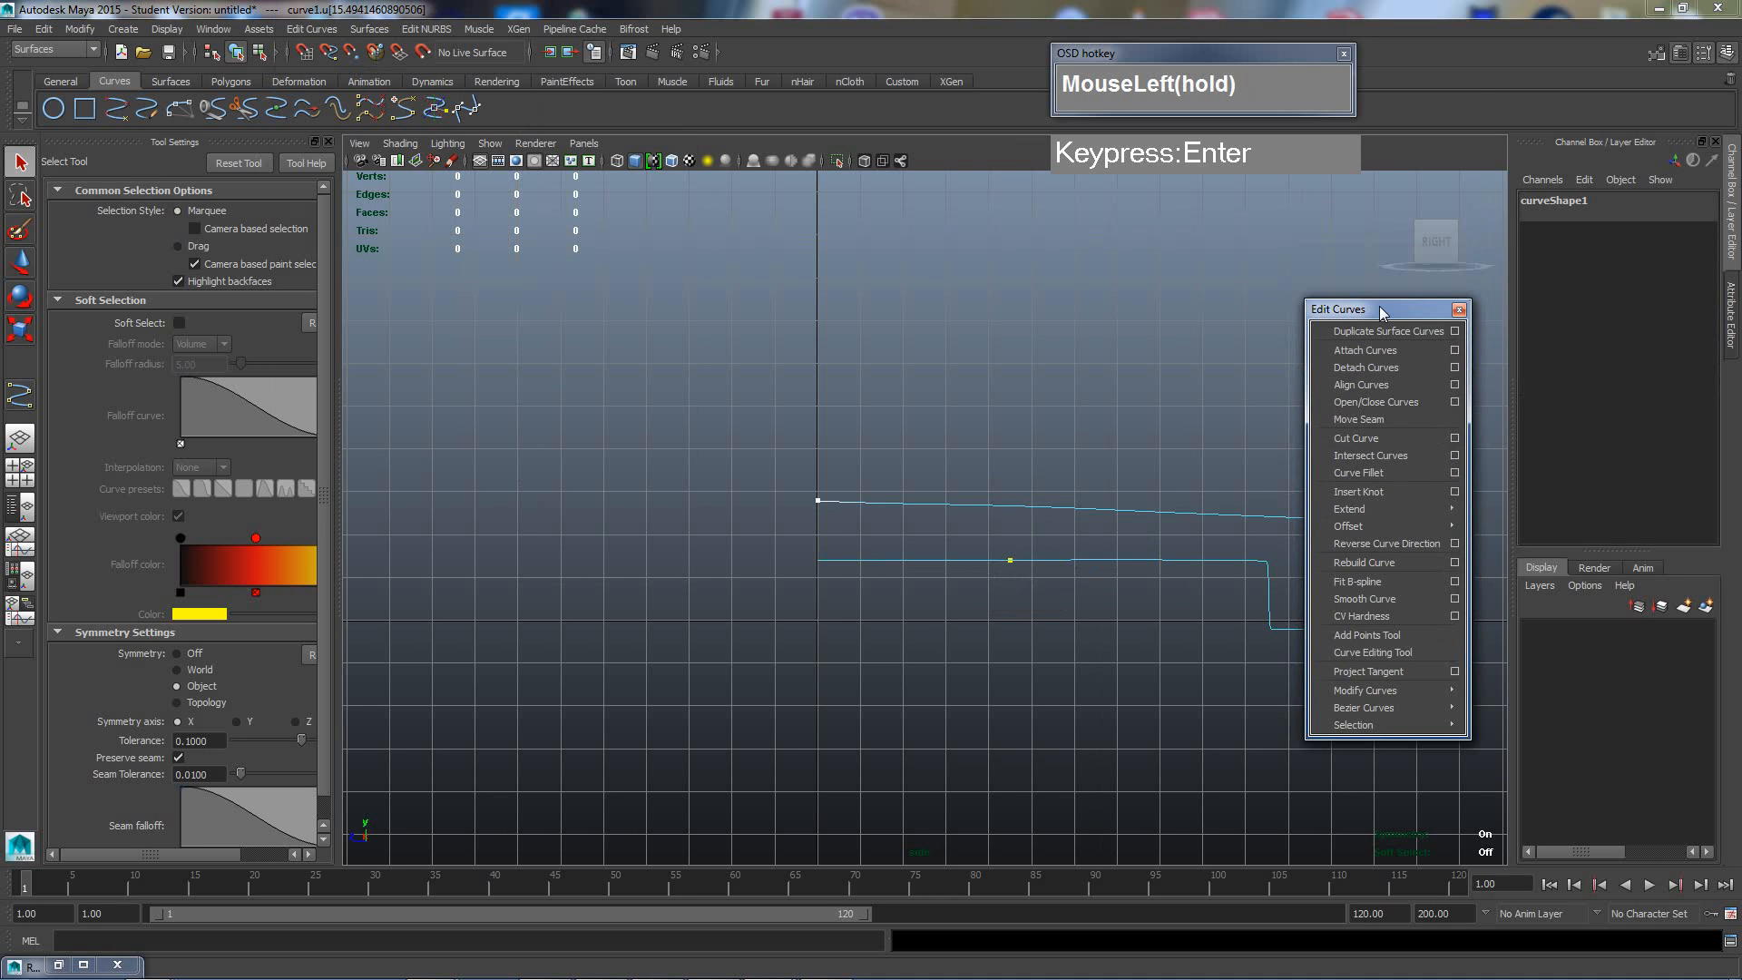
{"action": "left_click", "coordinate": [1357, 493]}
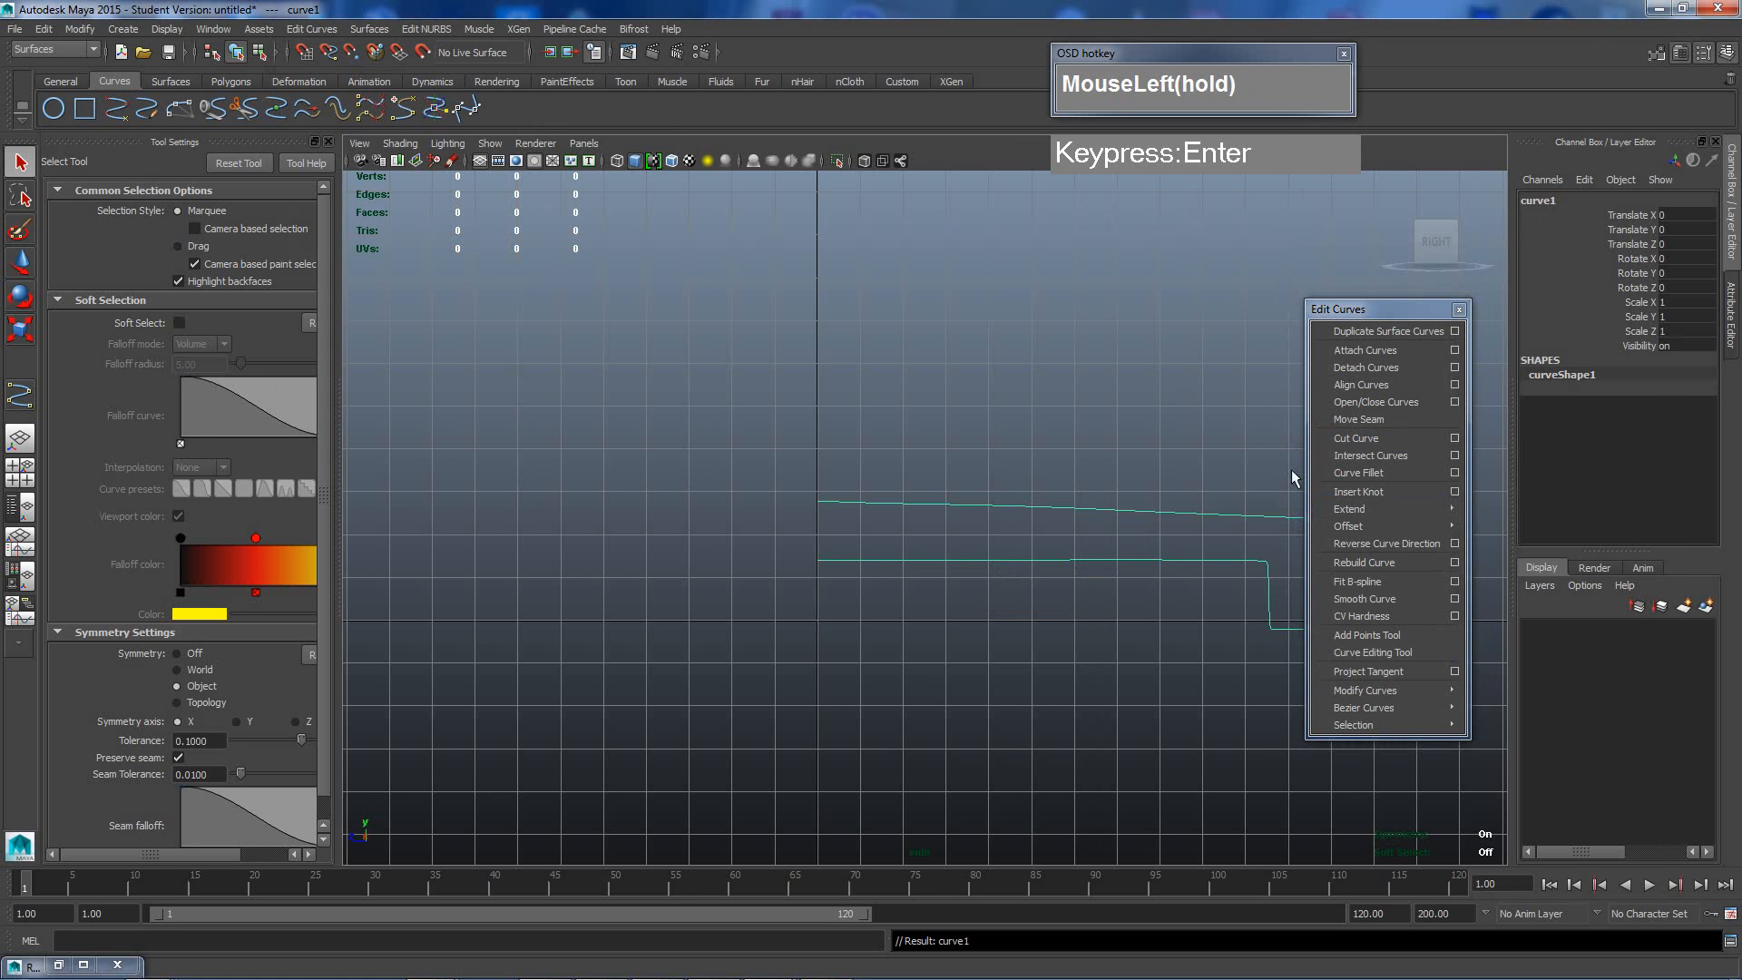
Display the profile's control vertices, try moving the one near the middle of the underside, and undo the move.
{"action": "right_click", "coordinate": [1006, 560]}
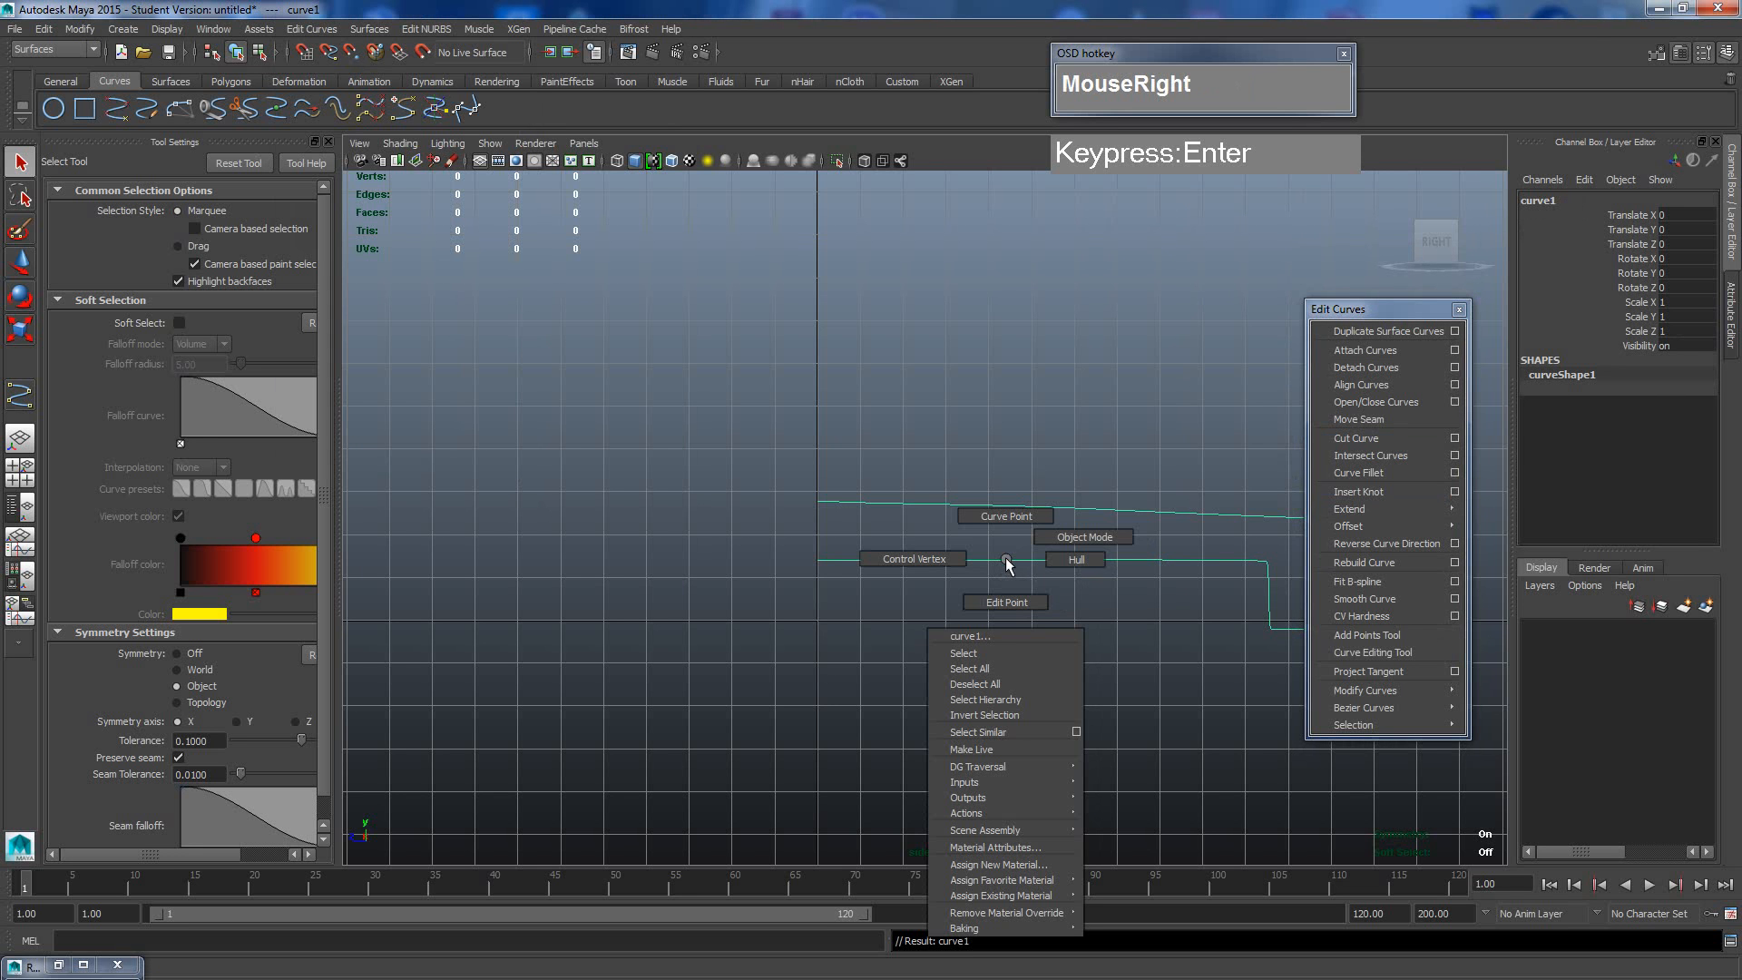
{"action": "right_click_drag", "start_coordinate": [1006, 562], "coordinate": [1004, 596]}
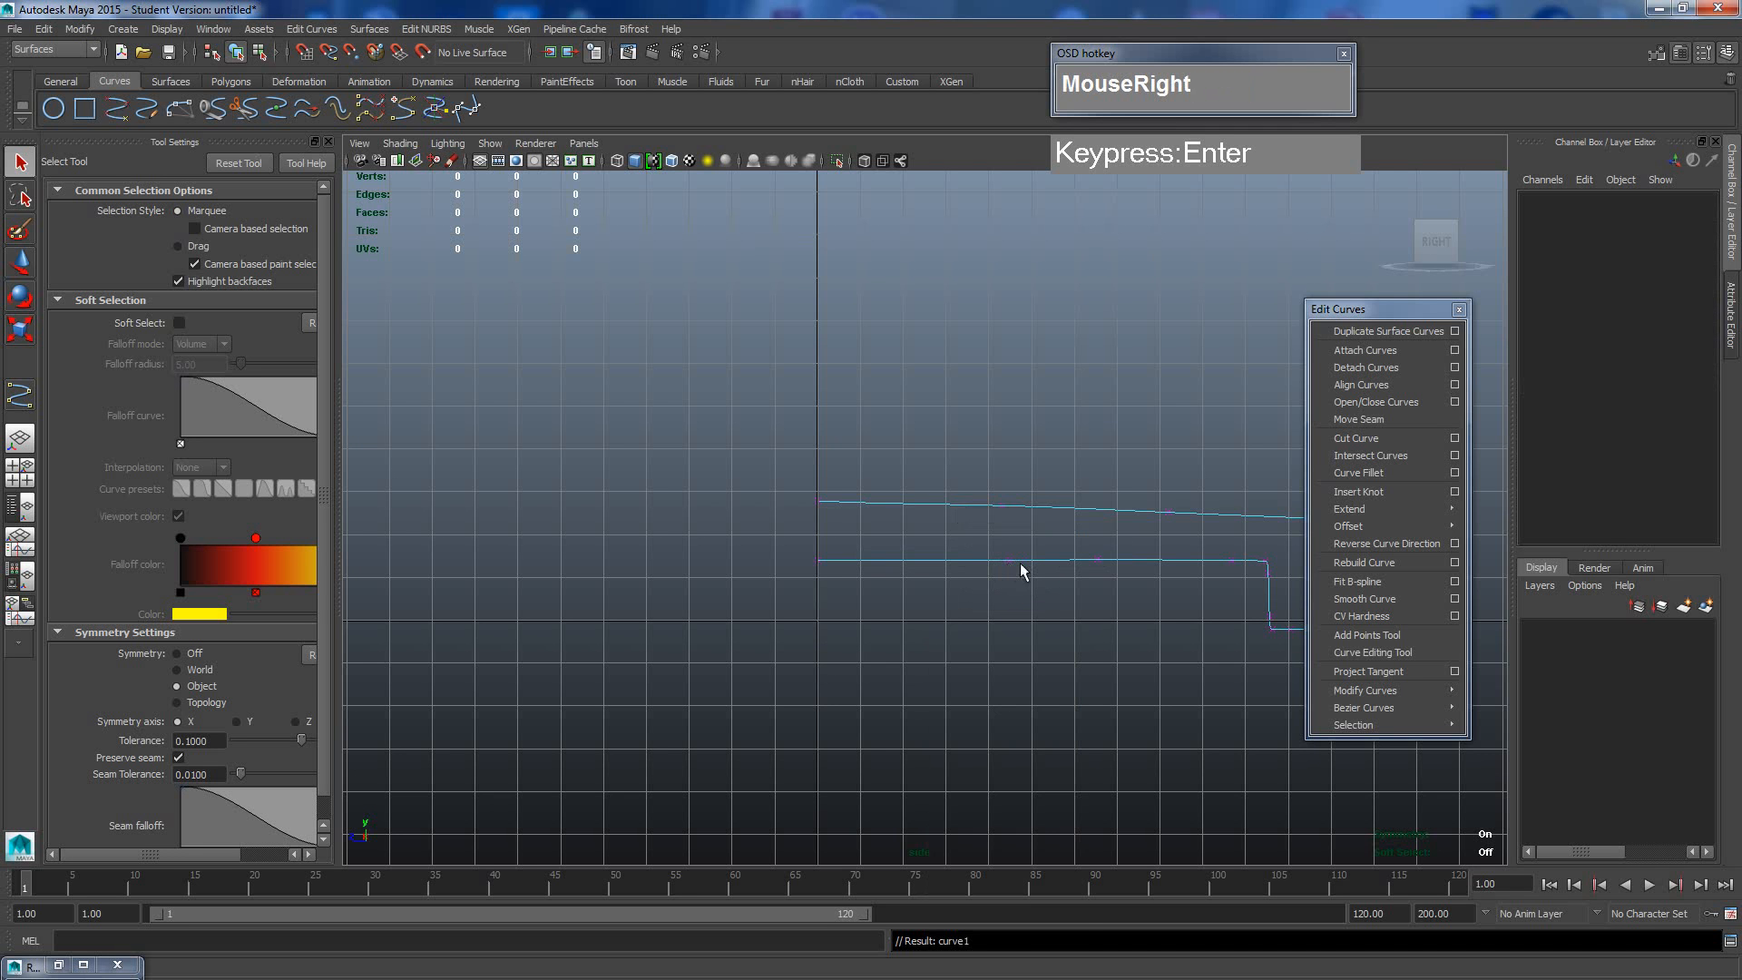
{"action": "right_click_drag", "start_coordinate": [1011, 562], "coordinate": [969, 570]}
{"action": "left_click_drag", "start_coordinate": [1002, 545], "coordinate": [1036, 554]}
{"action": "key", "text": "w"}
{"action": "key", "text": "z"}
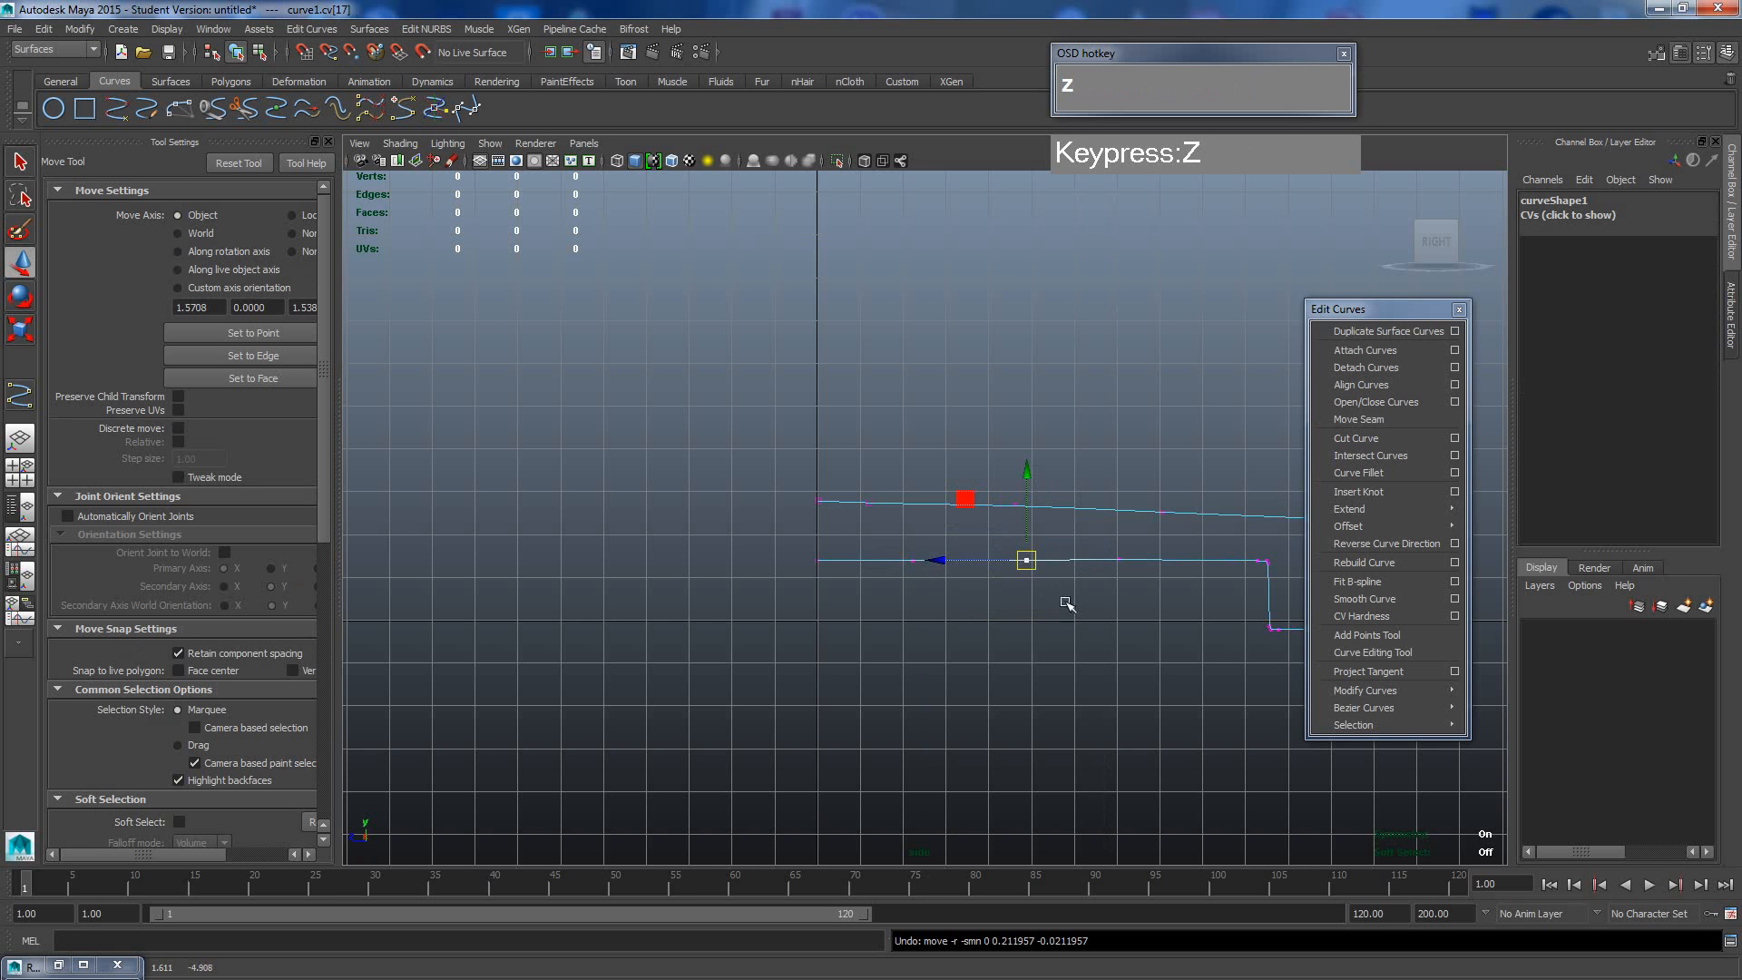
Flatten the control vertices along the profile's lower rim edge into a horizontal line by scaling them vertically.
{"action": "right_click_drag", "start_coordinate": [1170, 574], "coordinate": [1131, 570], "text": "alt"}
{"action": "middle_click_drag", "start_coordinate": [1131, 570], "coordinate": [984, 556], "text": "alt"}
{"action": "scroll", "coordinate": [1077, 584], "scroll_direction": "up", "scroll_amount": 2}
{"action": "middle_click_drag", "start_coordinate": [1076, 583], "coordinate": [984, 556], "text": "alt"}
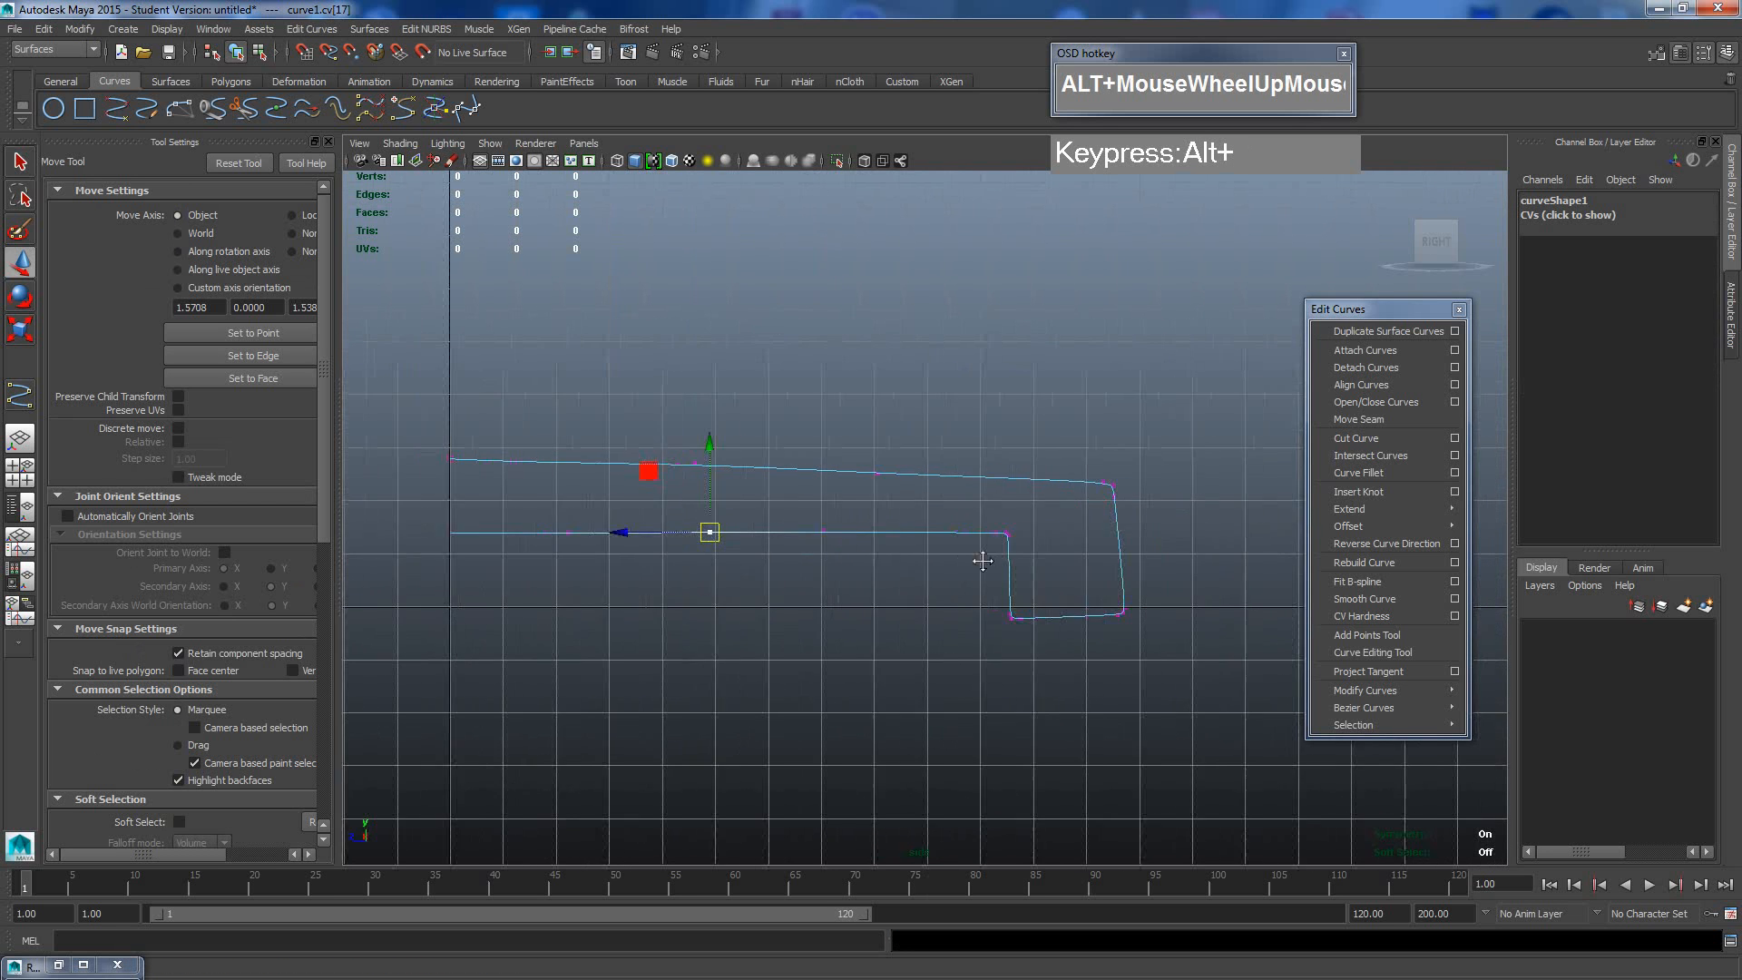
{"action": "scroll", "coordinate": [1095, 642], "scroll_direction": "up", "scroll_amount": 2}
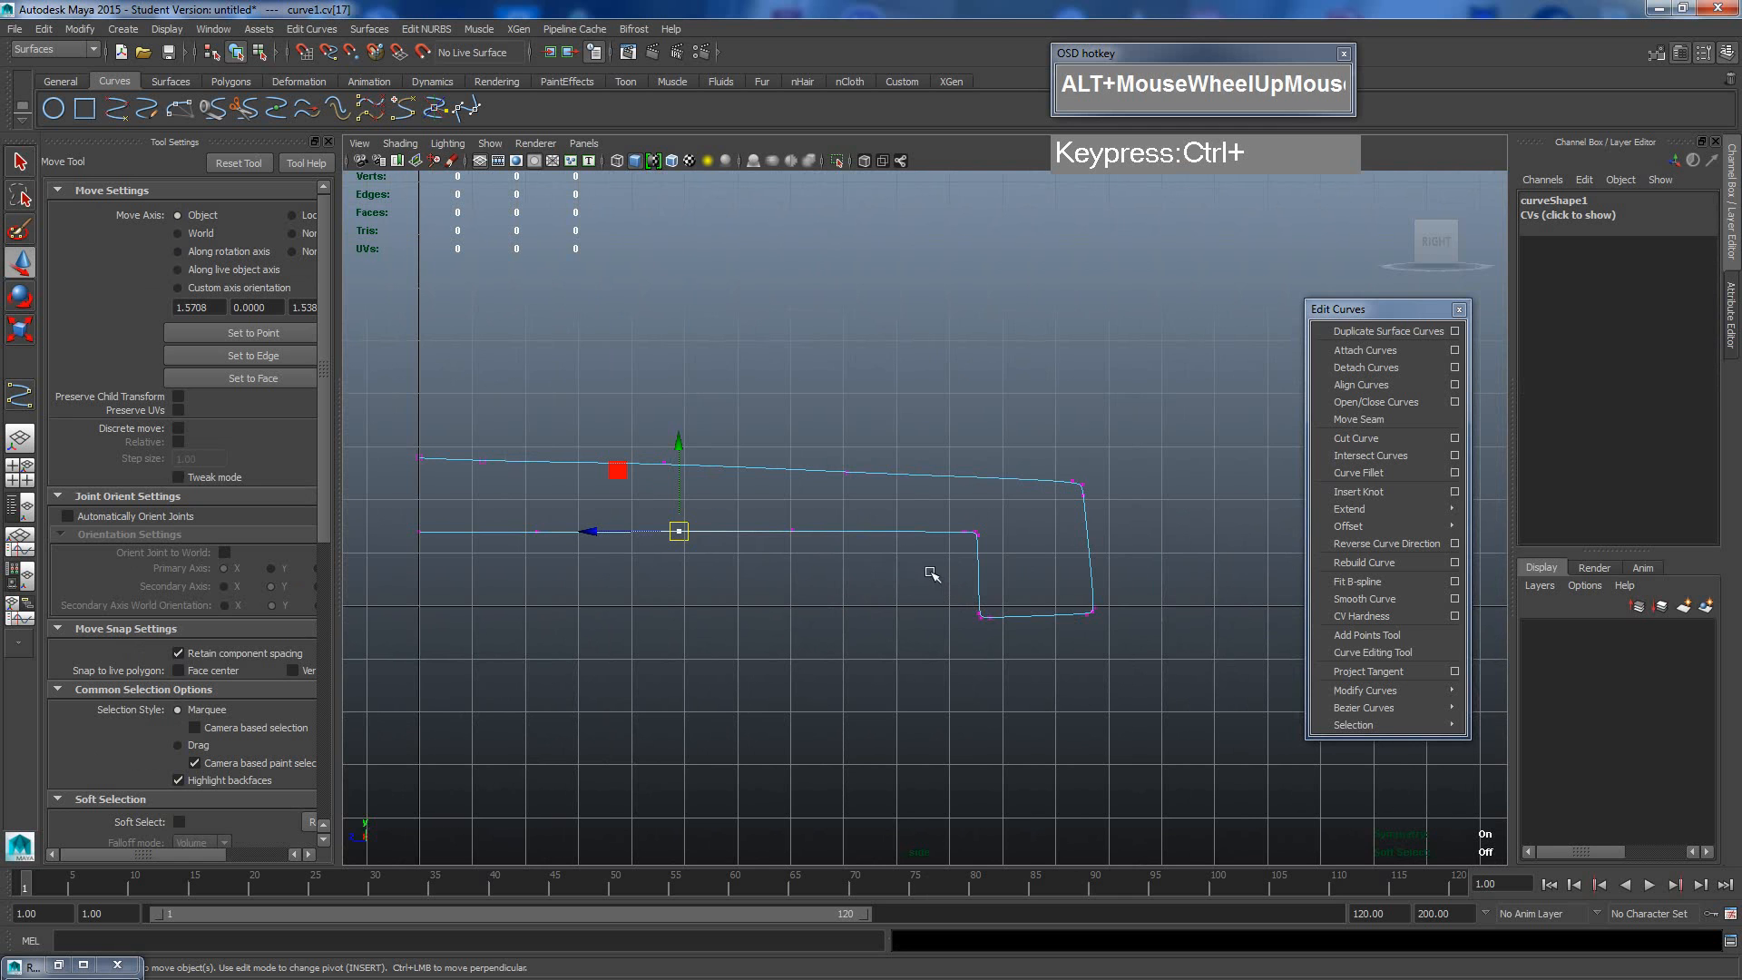
{"action": "left_click_drag", "start_coordinate": [932, 573], "coordinate": [1140, 633]}
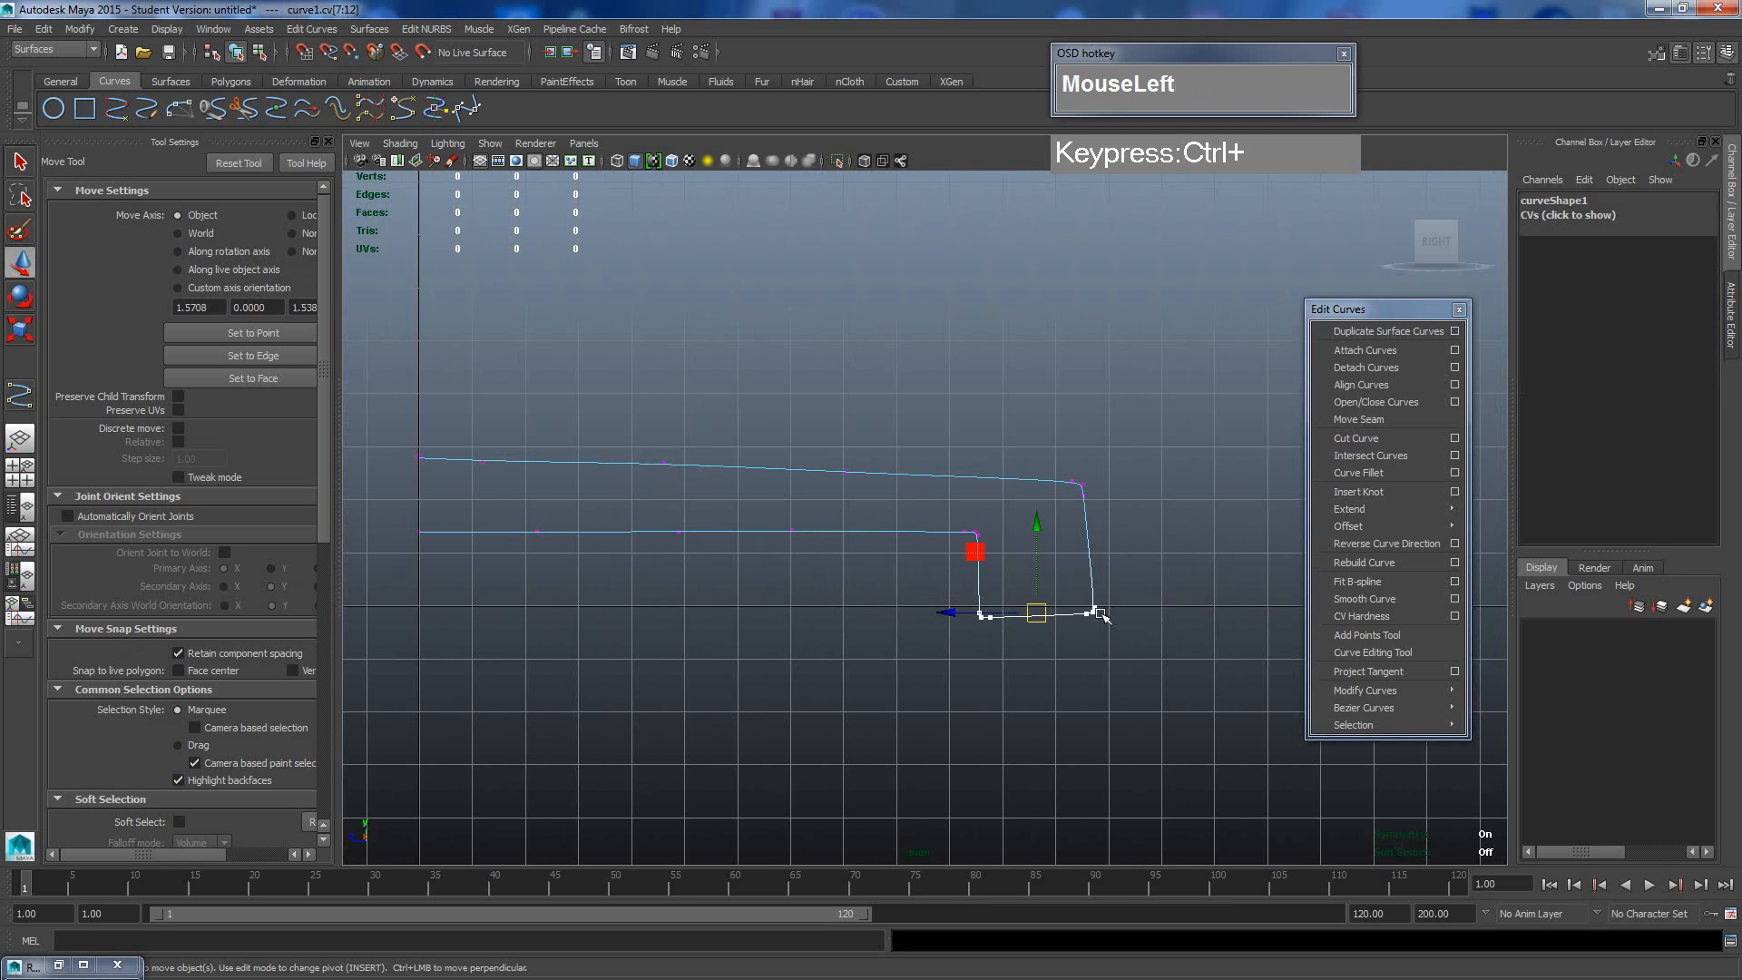
{"action": "key", "text": "e"}
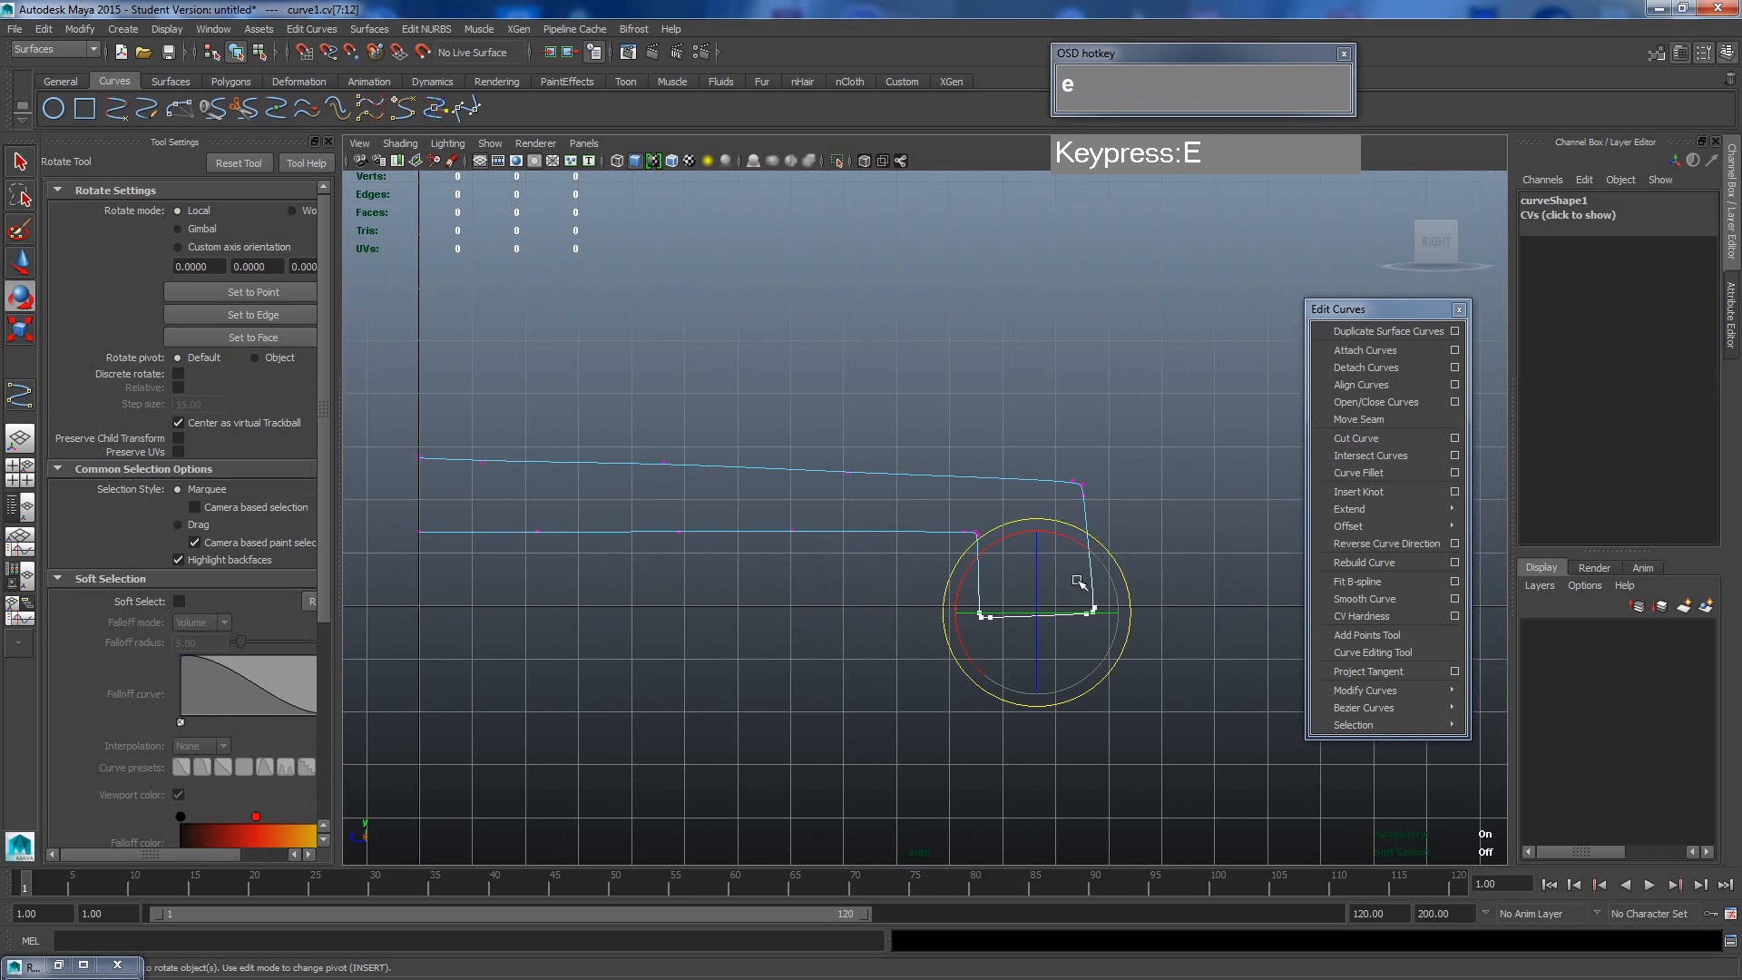
{"action": "key", "text": "r"}
{"action": "left_click_drag", "start_coordinate": [1035, 534], "coordinate": [1041, 610]}
Move the flattened rim vertices up onto the horizontal grid axis.
{"action": "key", "text": "w"}
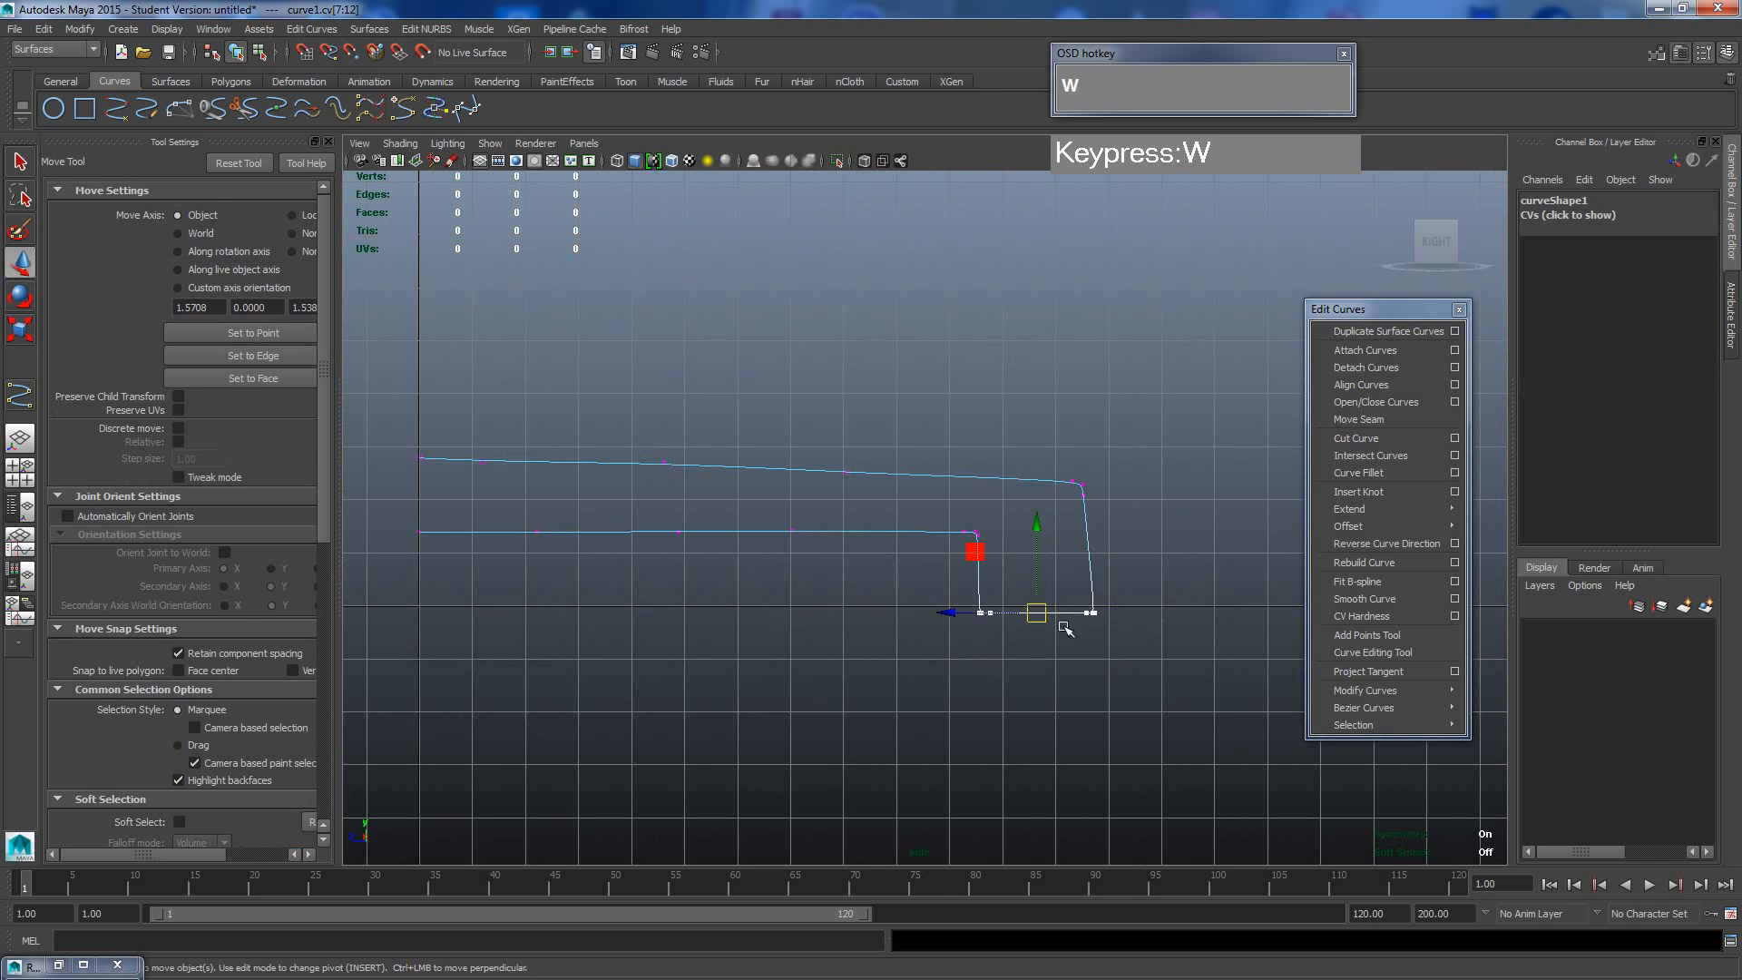
{"action": "left_click", "coordinate": [1039, 541]}
{"action": "left_click_drag", "start_coordinate": [1038, 540], "coordinate": [1038, 539]}
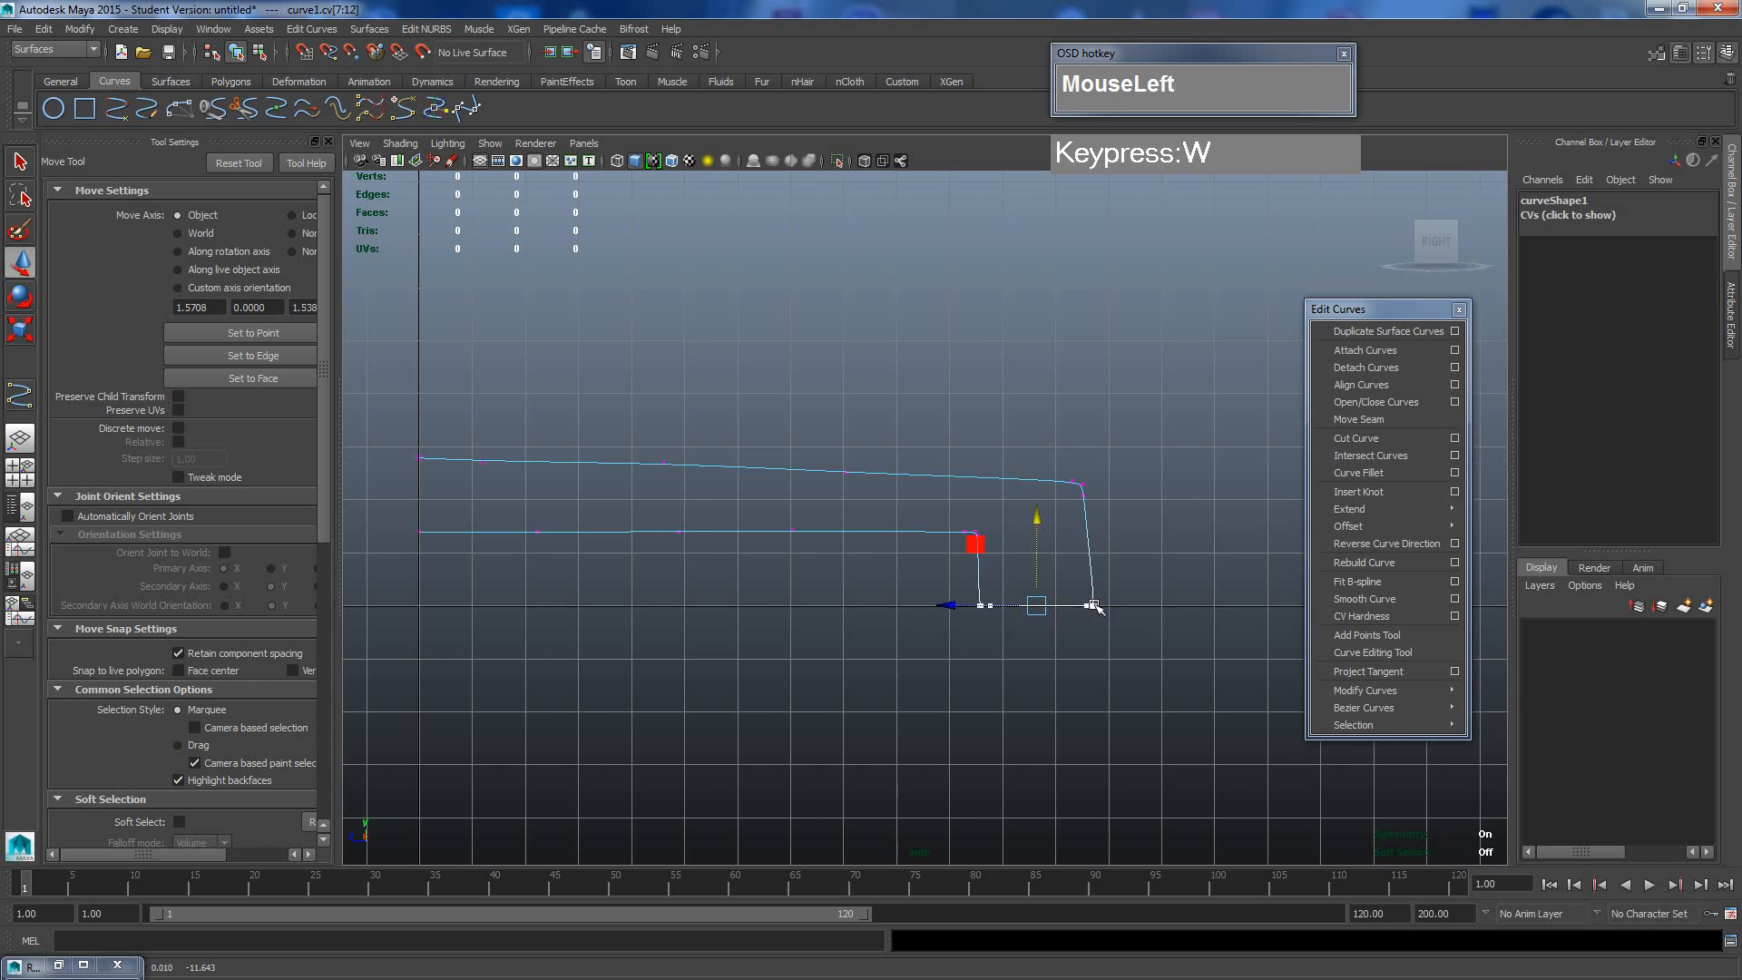
Revolve the whole profile curve 360 degrees around the Y axis as a cubic NURBS surface with 8 segments.
{"action": "scroll", "coordinate": [1095, 606], "scroll_direction": "down", "scroll_amount": 2}
{"action": "middle_click_drag", "start_coordinate": [886, 572], "coordinate": [1019, 622], "text": "alt"}
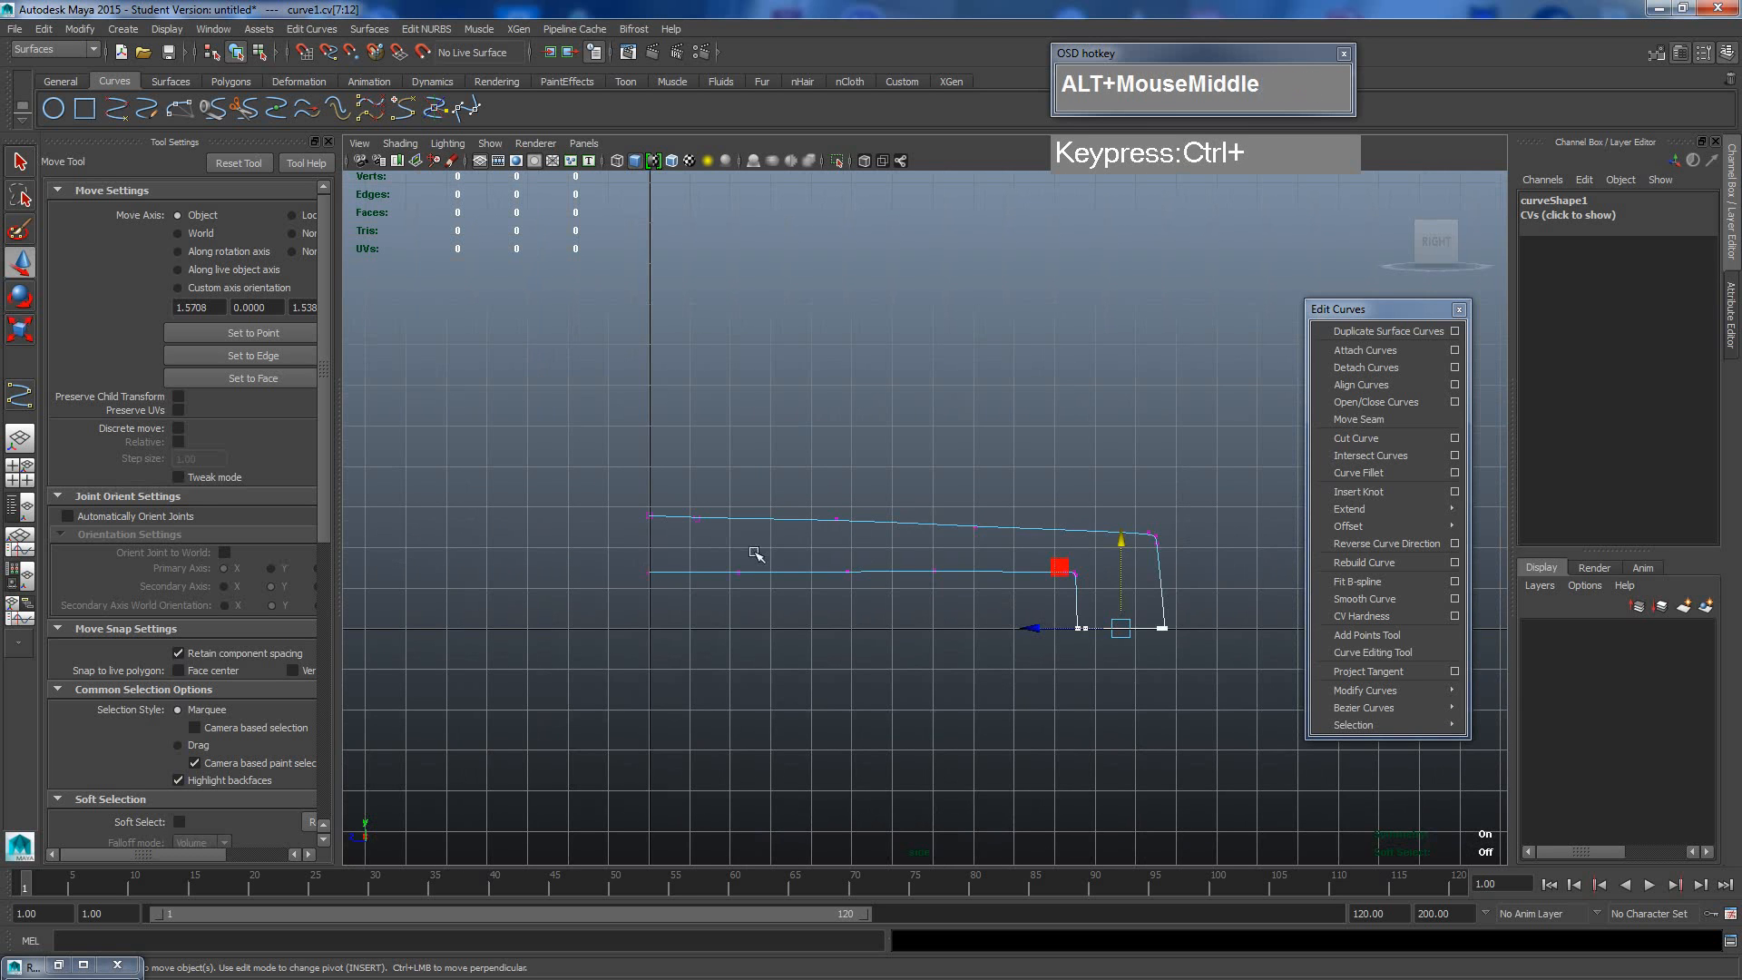
{"action": "scroll", "coordinate": [756, 554], "scroll_direction": "down", "scroll_amount": 1}
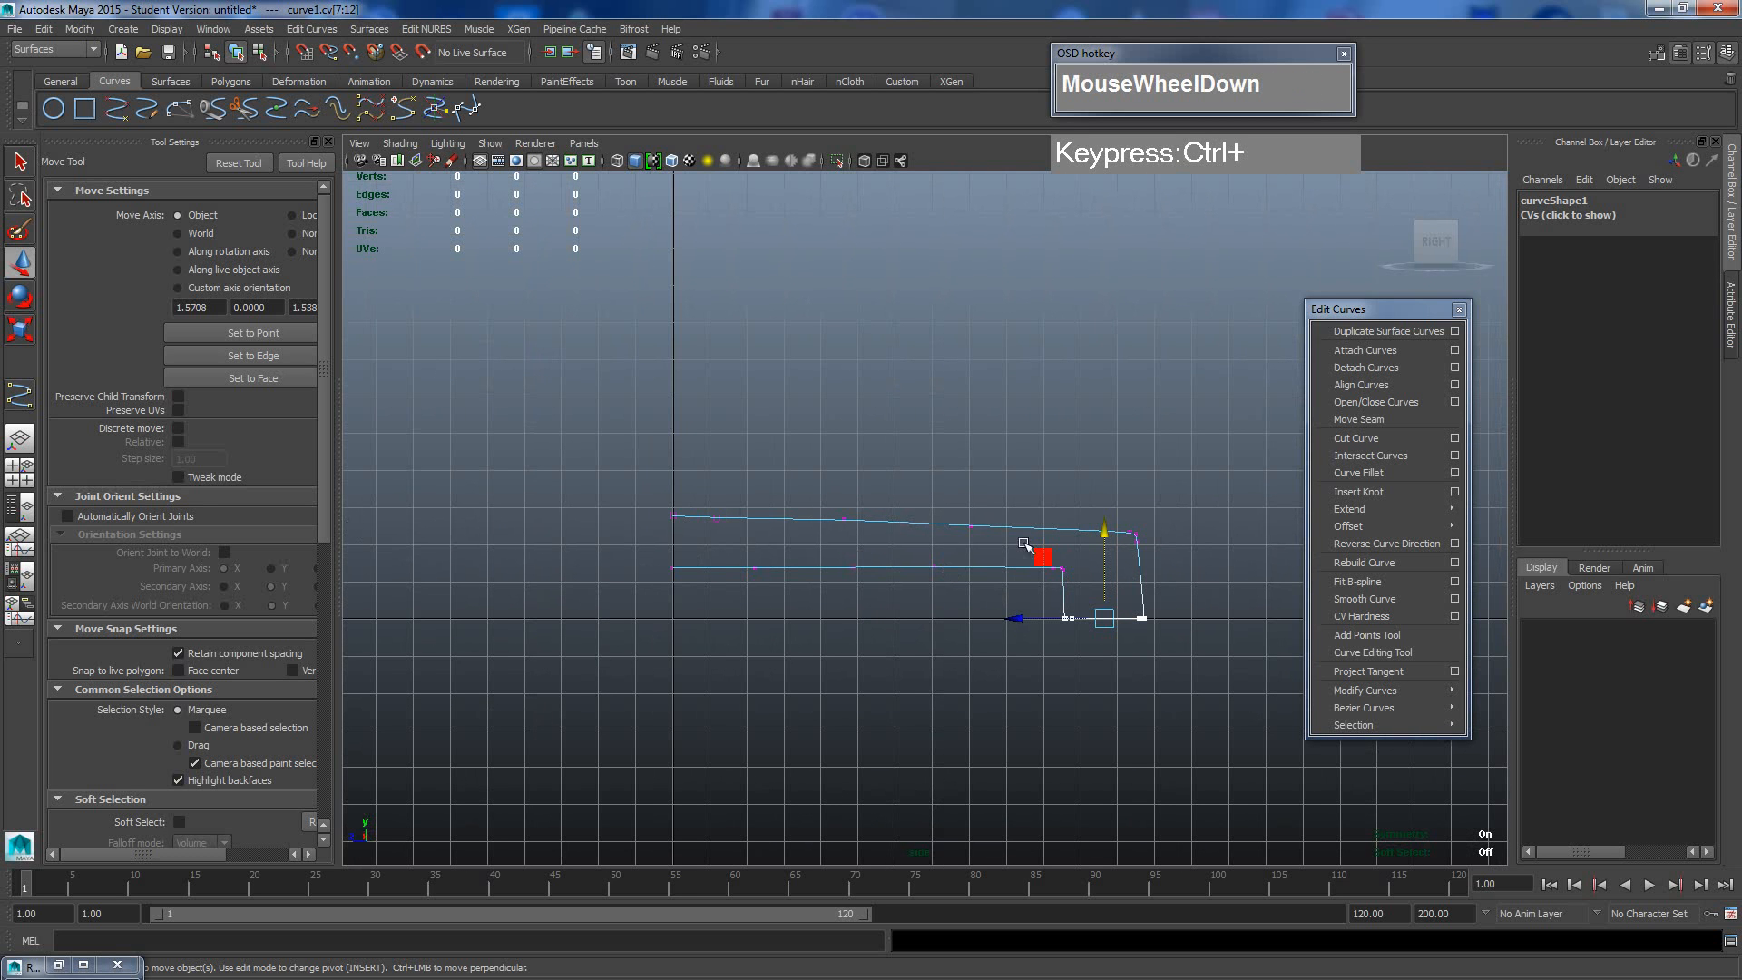
{"action": "scroll", "coordinate": [841, 556], "scroll_direction": "down", "scroll_amount": 1}
{"action": "scroll", "coordinate": [944, 563], "scroll_direction": "down", "scroll_amount": 1}
{"action": "scroll", "coordinate": [918, 557], "scroll_direction": "up", "scroll_amount": 1}
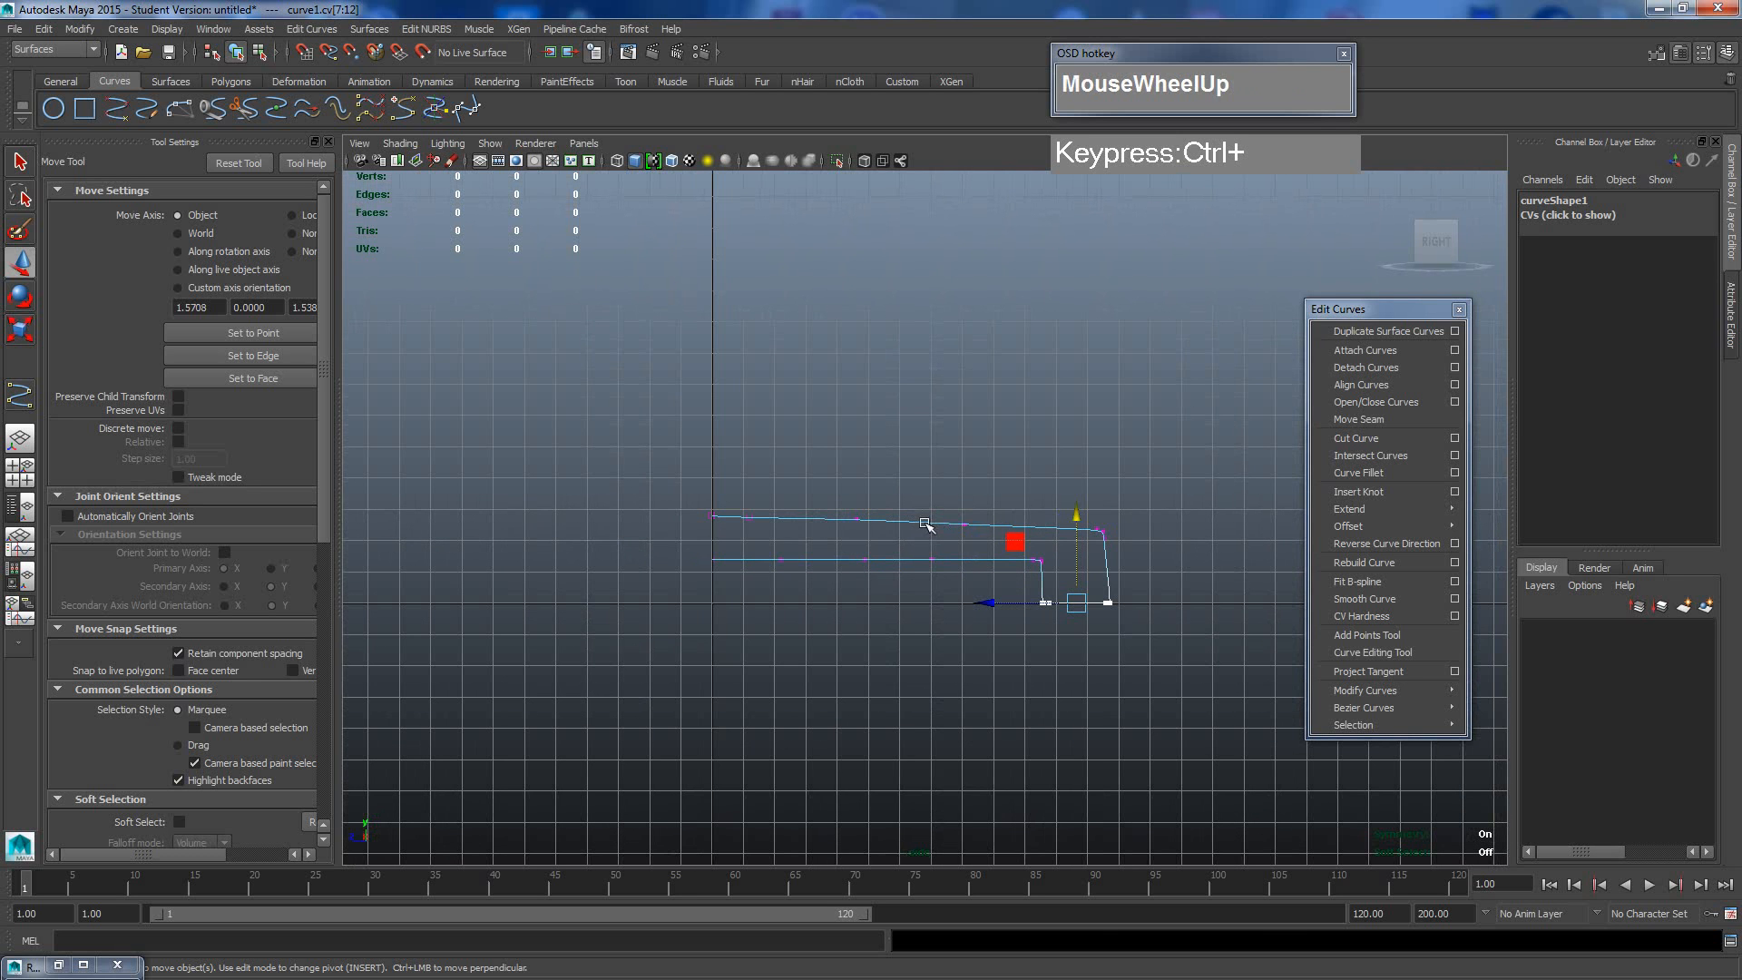
{"action": "right_click_drag", "start_coordinate": [944, 528], "coordinate": [996, 514]}
{"action": "left_click_drag", "start_coordinate": [917, 516], "coordinate": [935, 533]}
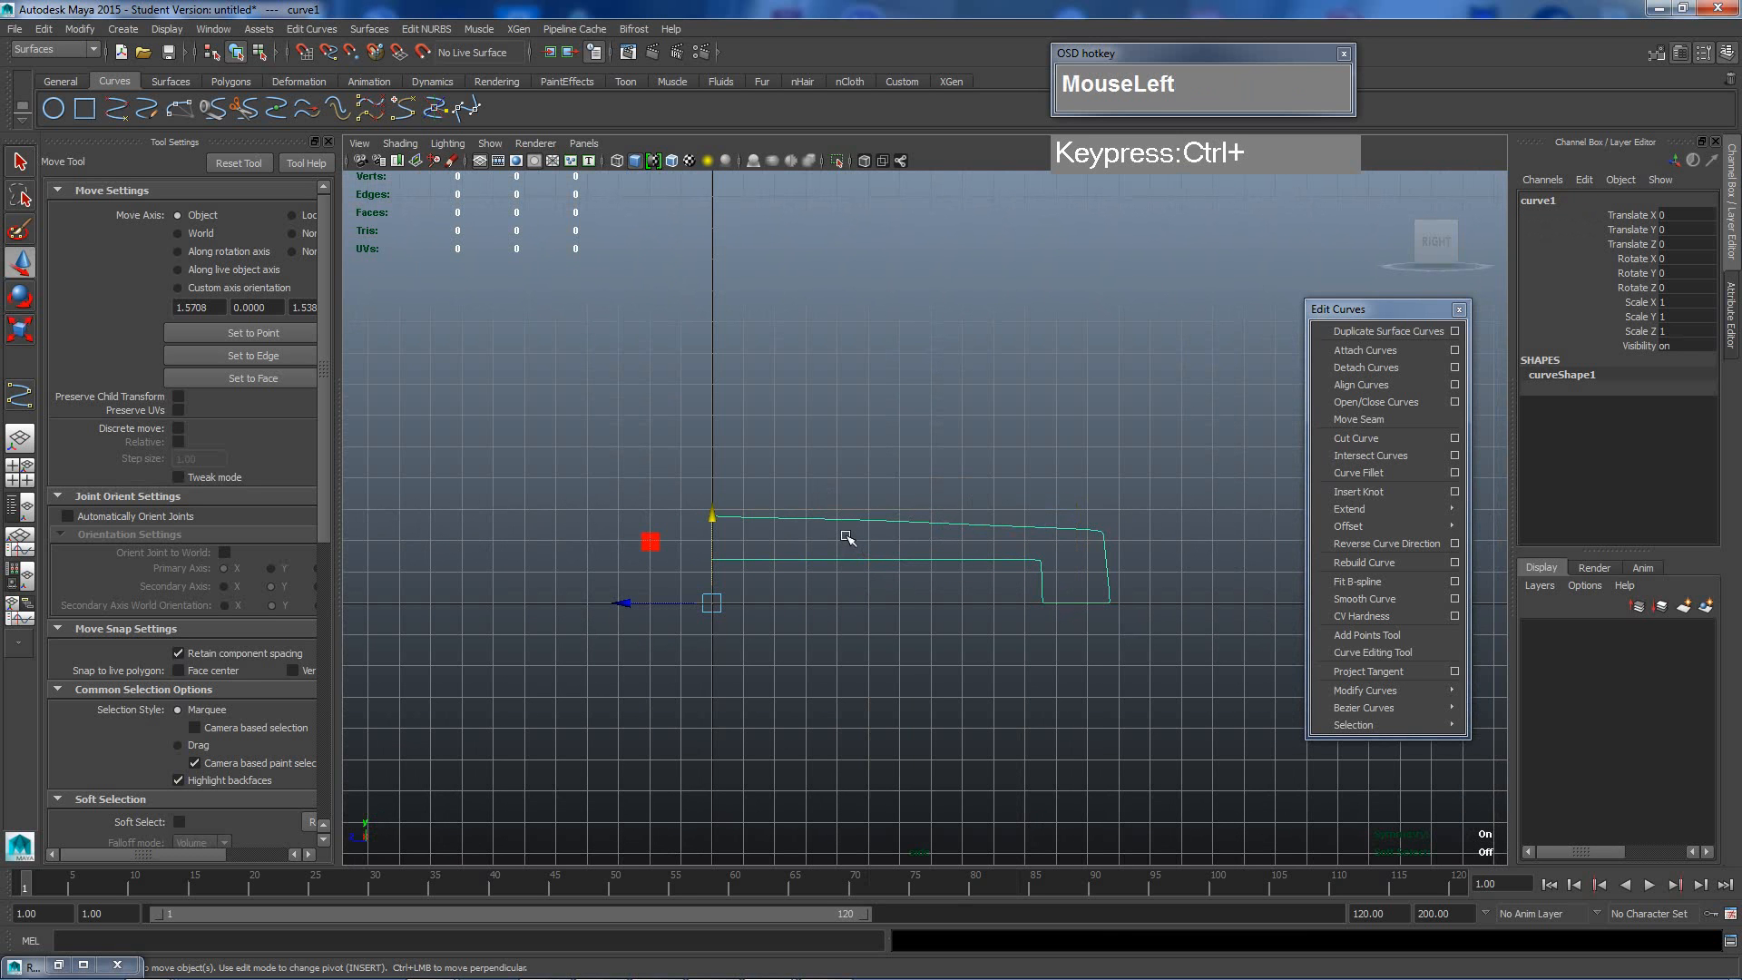
{"action": "left_click", "coordinate": [350, 30]}
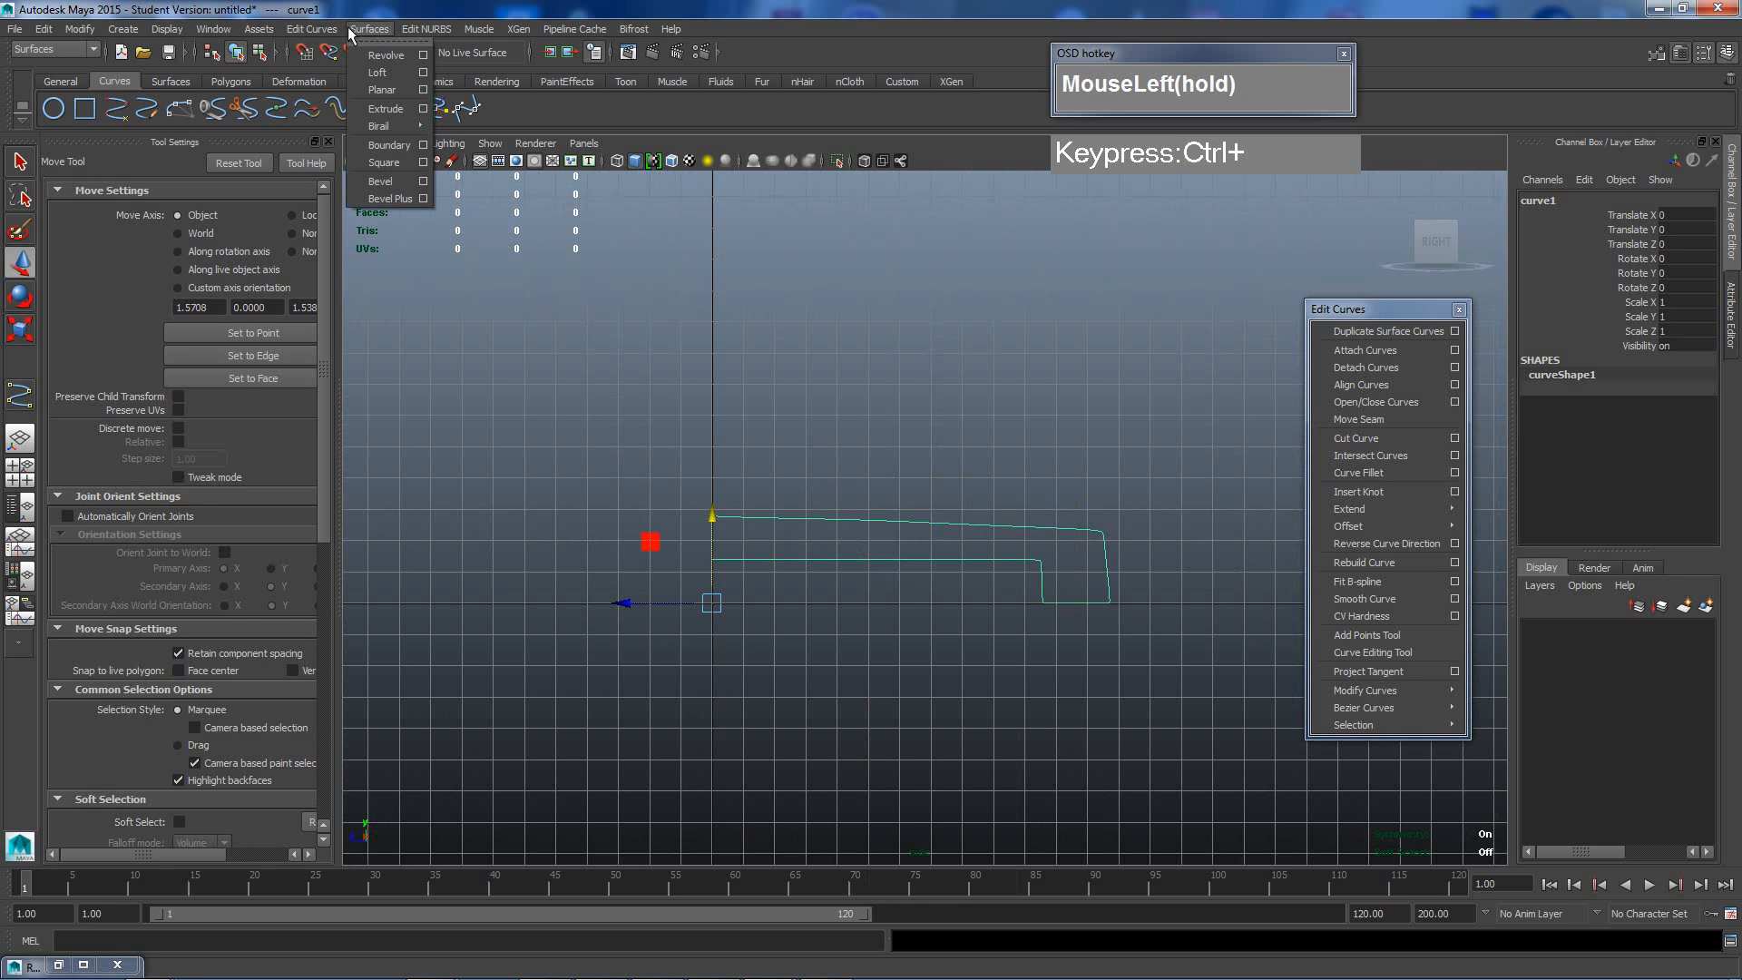
{"action": "left_click", "coordinate": [423, 54]}
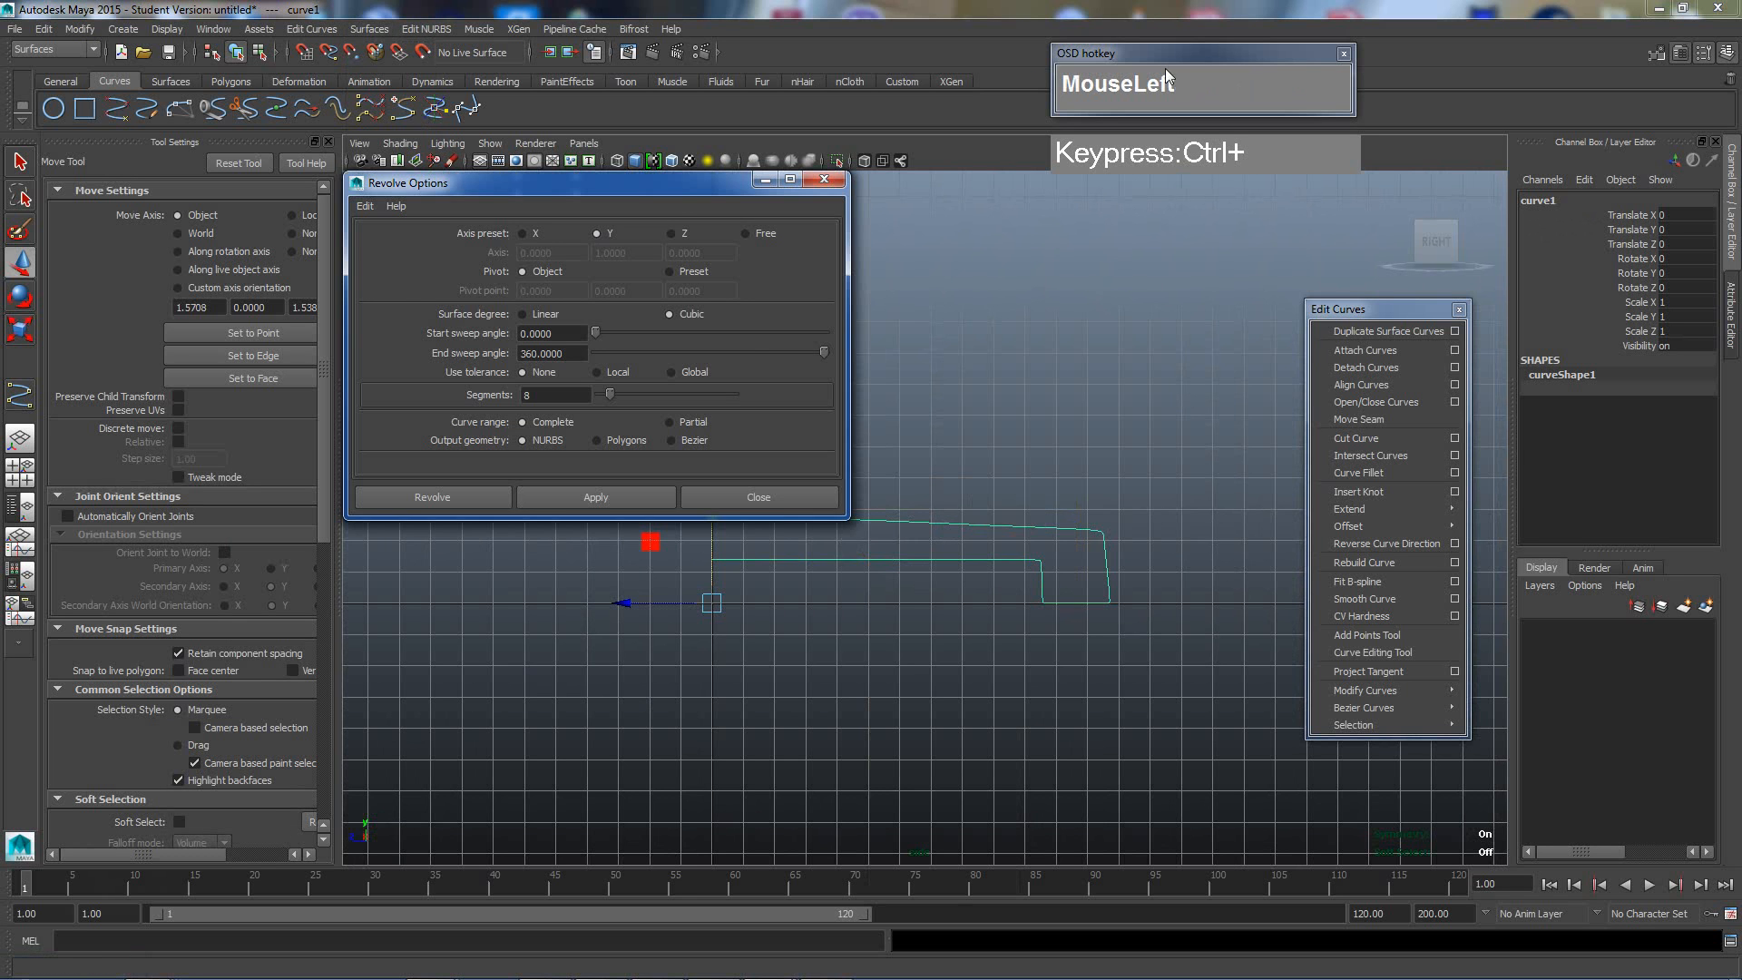
{"action": "left_click_drag", "start_coordinate": [679, 190], "coordinate": [855, 133]}
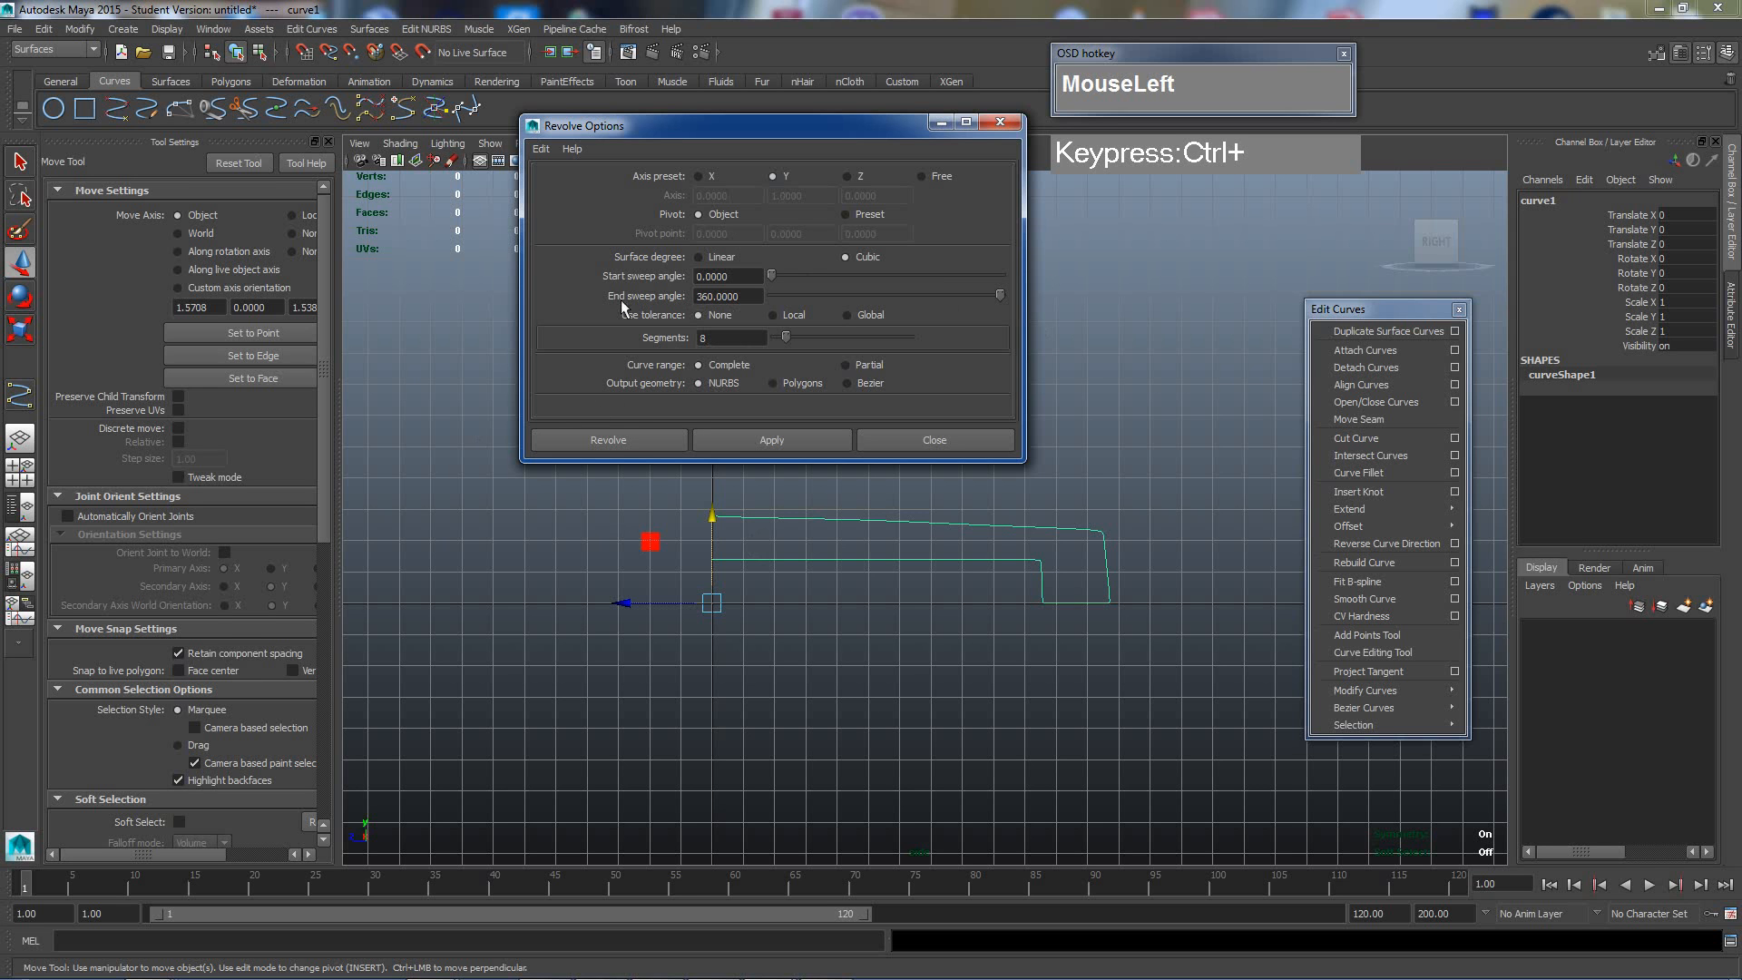
{"action": "left_click", "coordinate": [638, 441]}
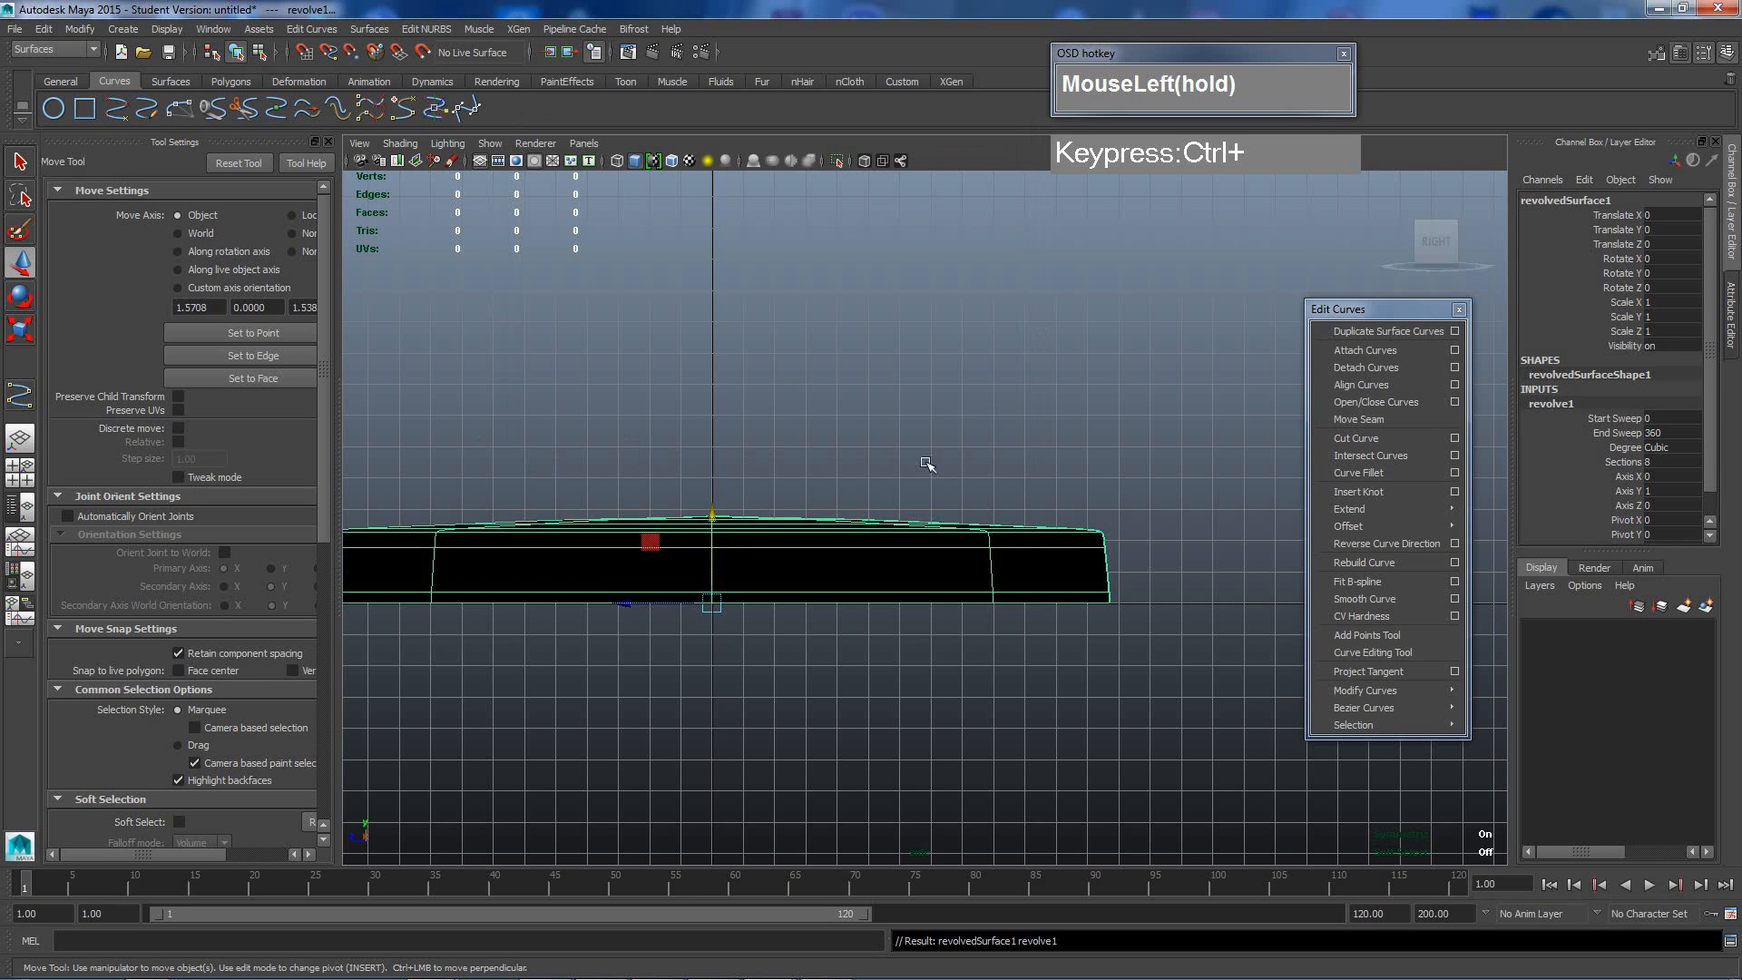
Inspect the revolved base in the perspective view and again from the right side.
{"action": "scroll", "coordinate": [831, 496], "scroll_direction": "down", "scroll_amount": 3}
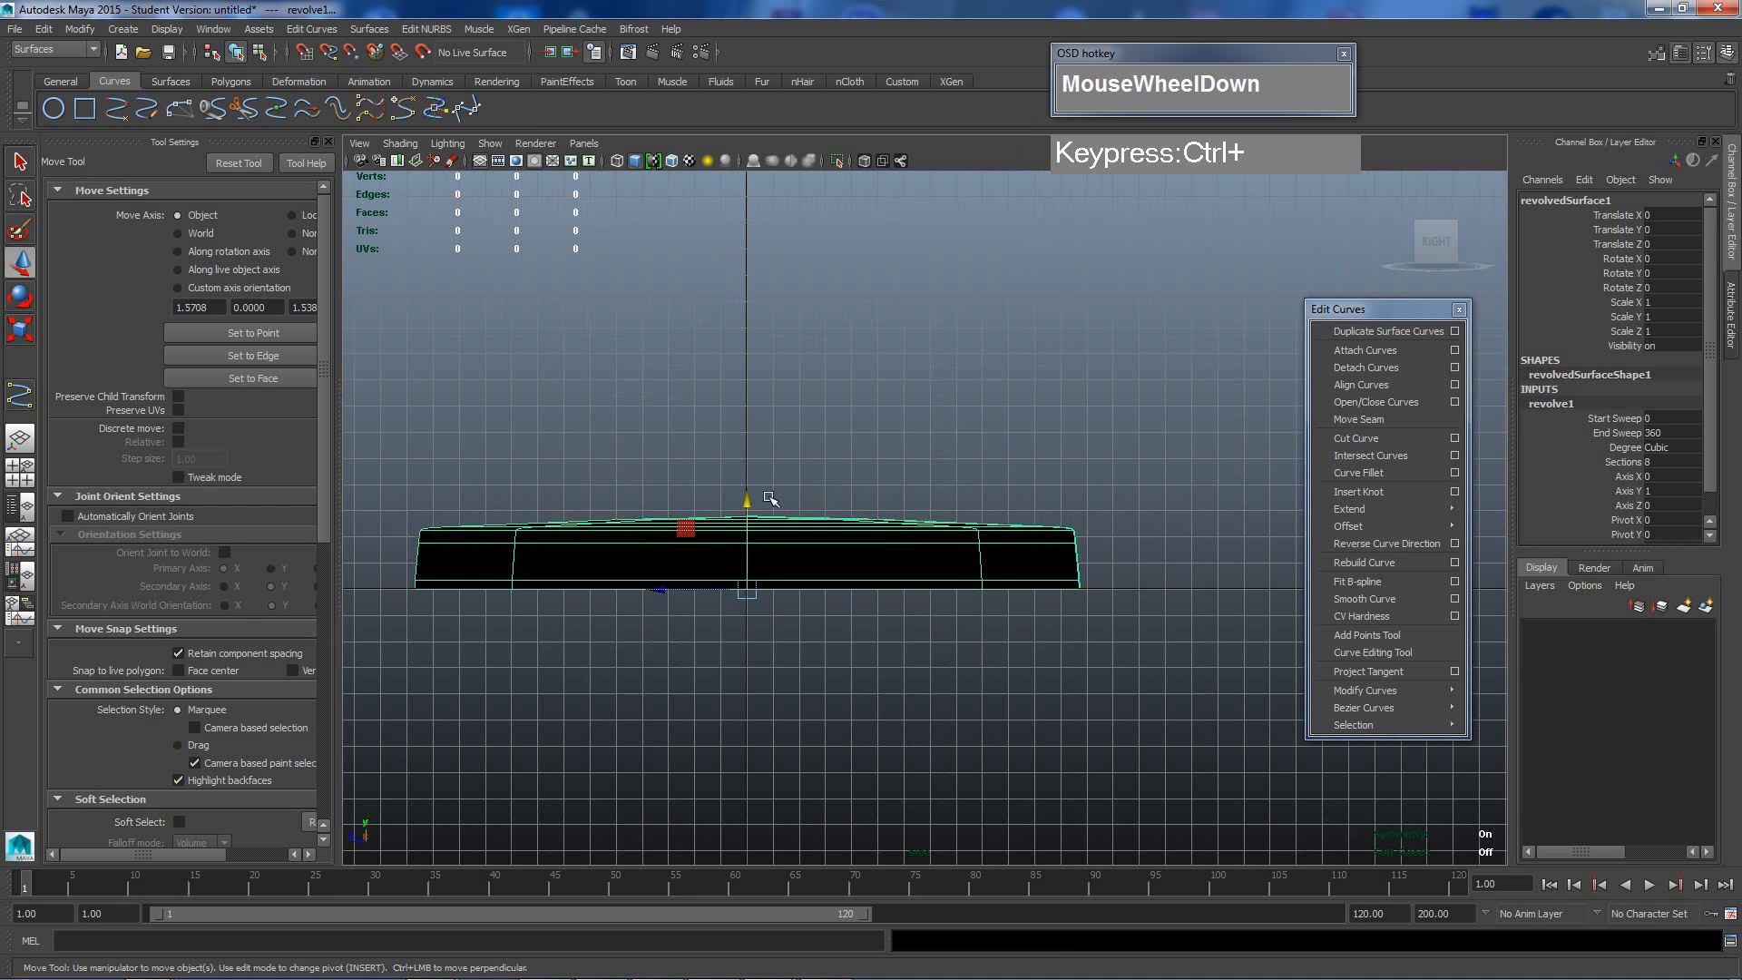
{"action": "key", "text": "space"}
{"action": "left_click_drag", "start_coordinate": [781, 486], "coordinate": [794, 452]}
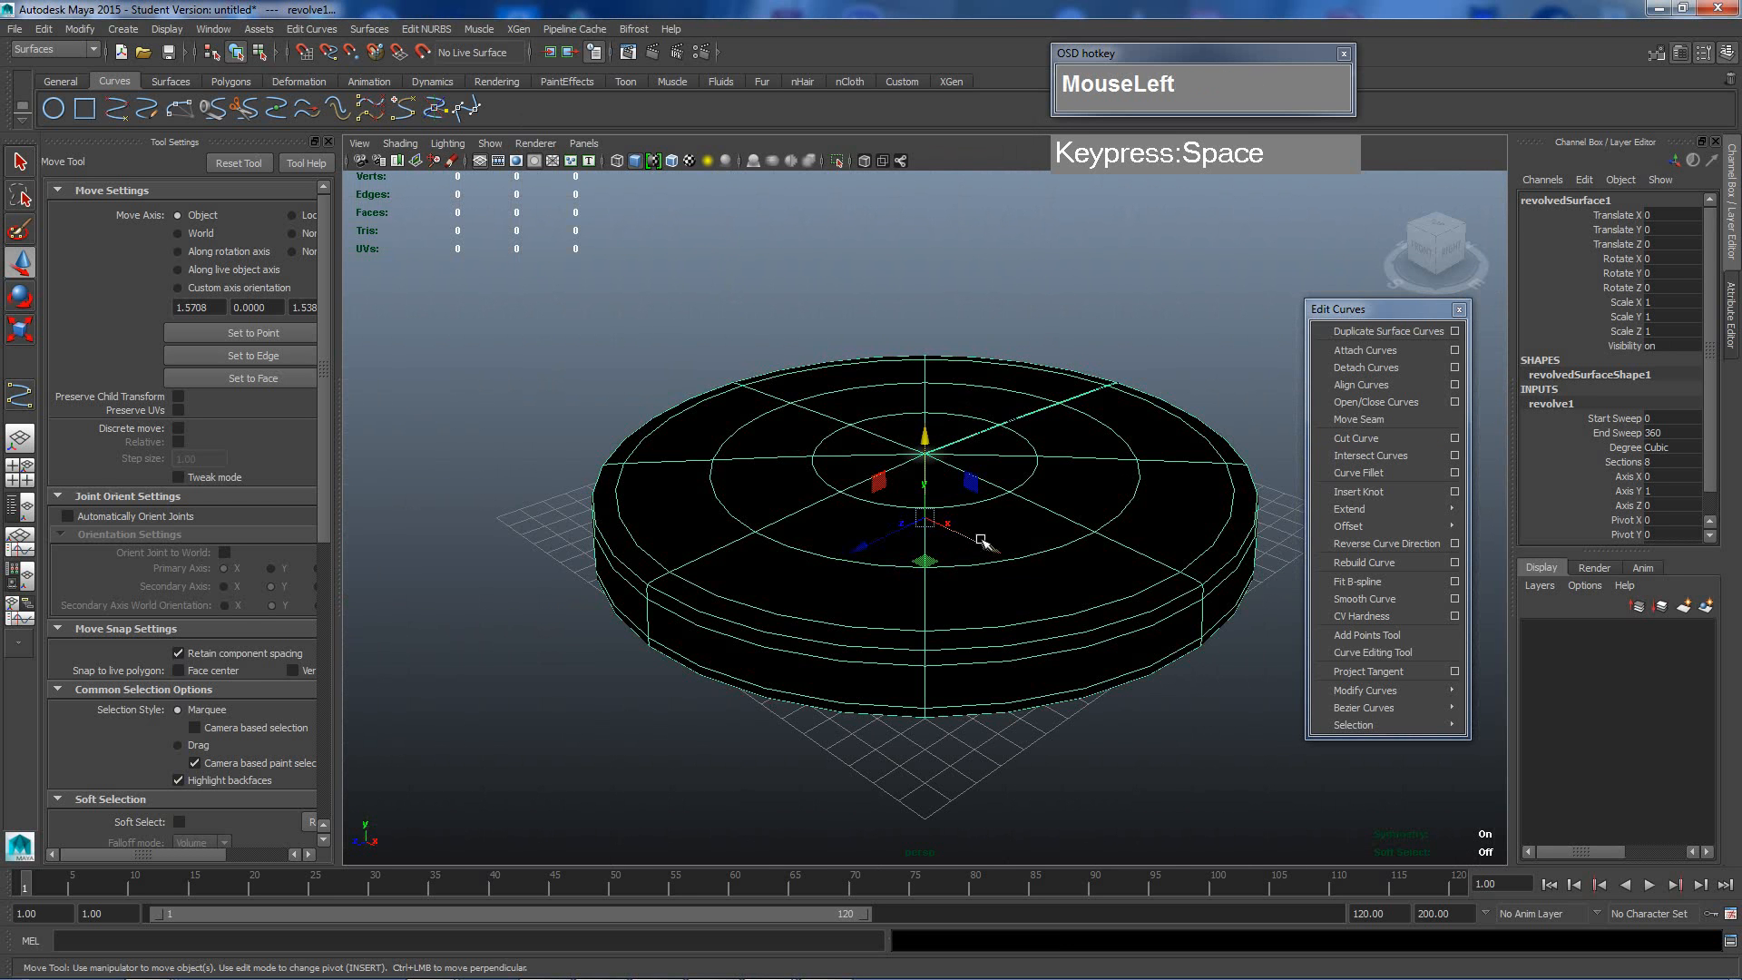
{"action": "key", "text": "space"}
{"action": "left_click_drag", "start_coordinate": [932, 560], "coordinate": [933, 526]}
{"action": "scroll", "coordinate": [1061, 676], "scroll_direction": "down", "scroll_amount": 1}
{"action": "middle_click_drag", "start_coordinate": [1058, 668], "coordinate": [953, 595], "text": "alt"}
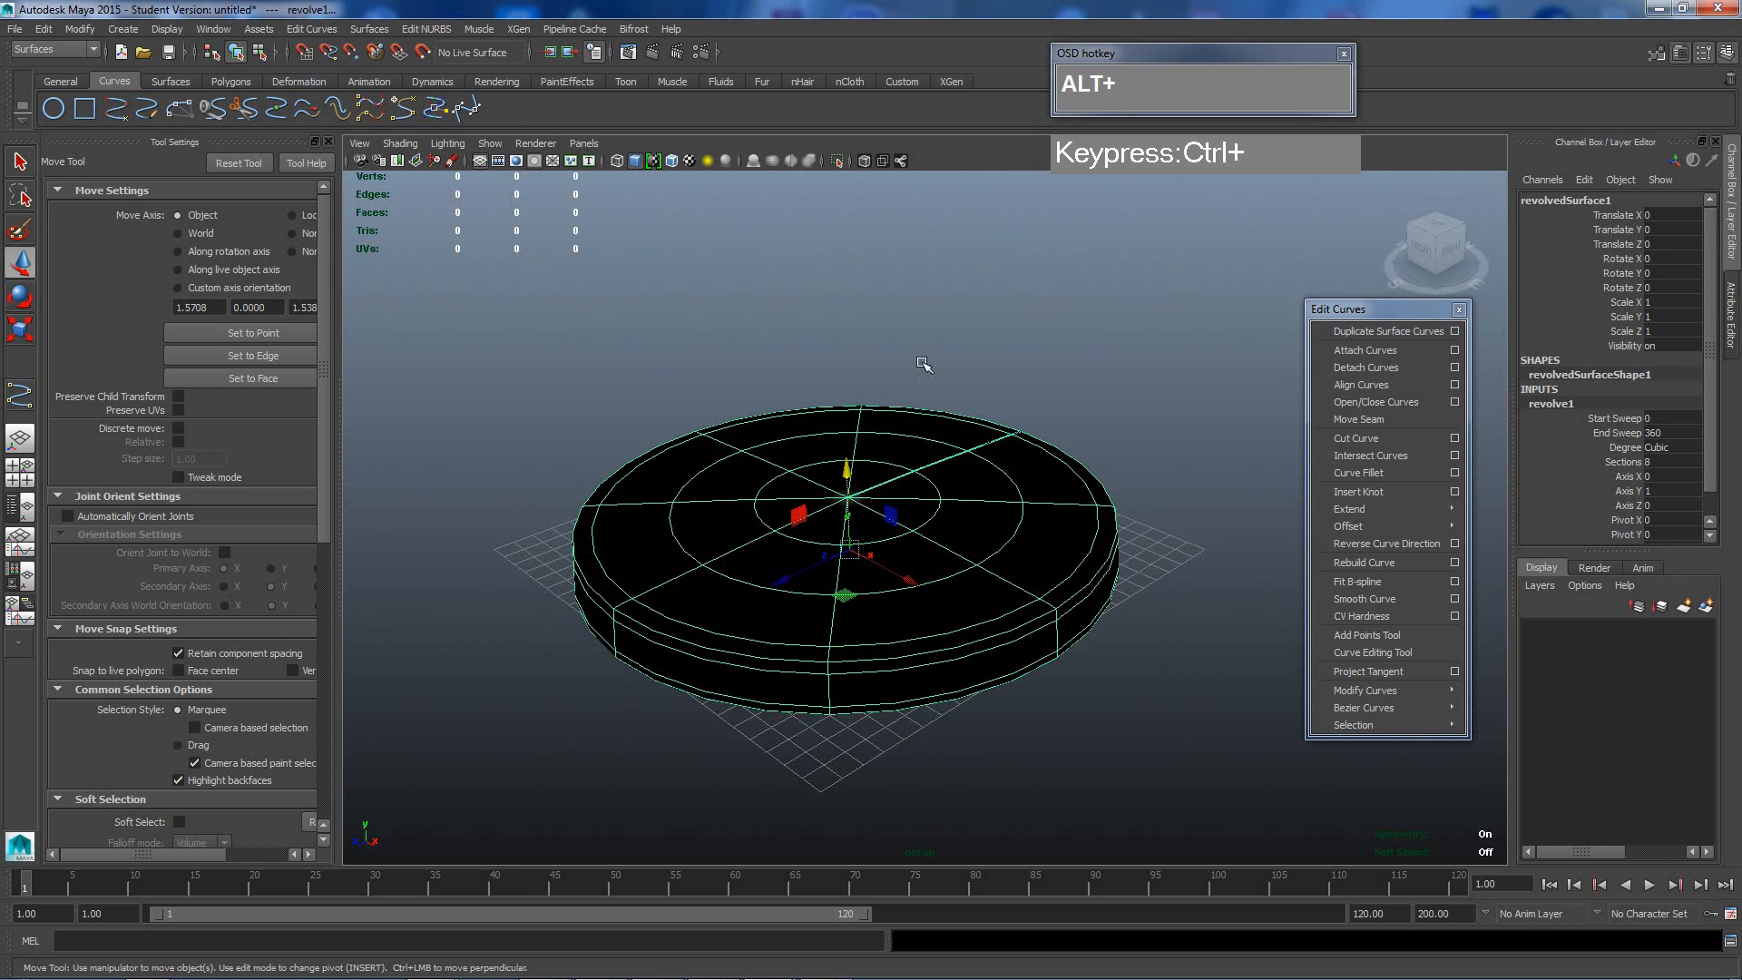
{"action": "key", "text": "space"}
{"action": "left_click_drag", "start_coordinate": [924, 364], "coordinate": [994, 366]}
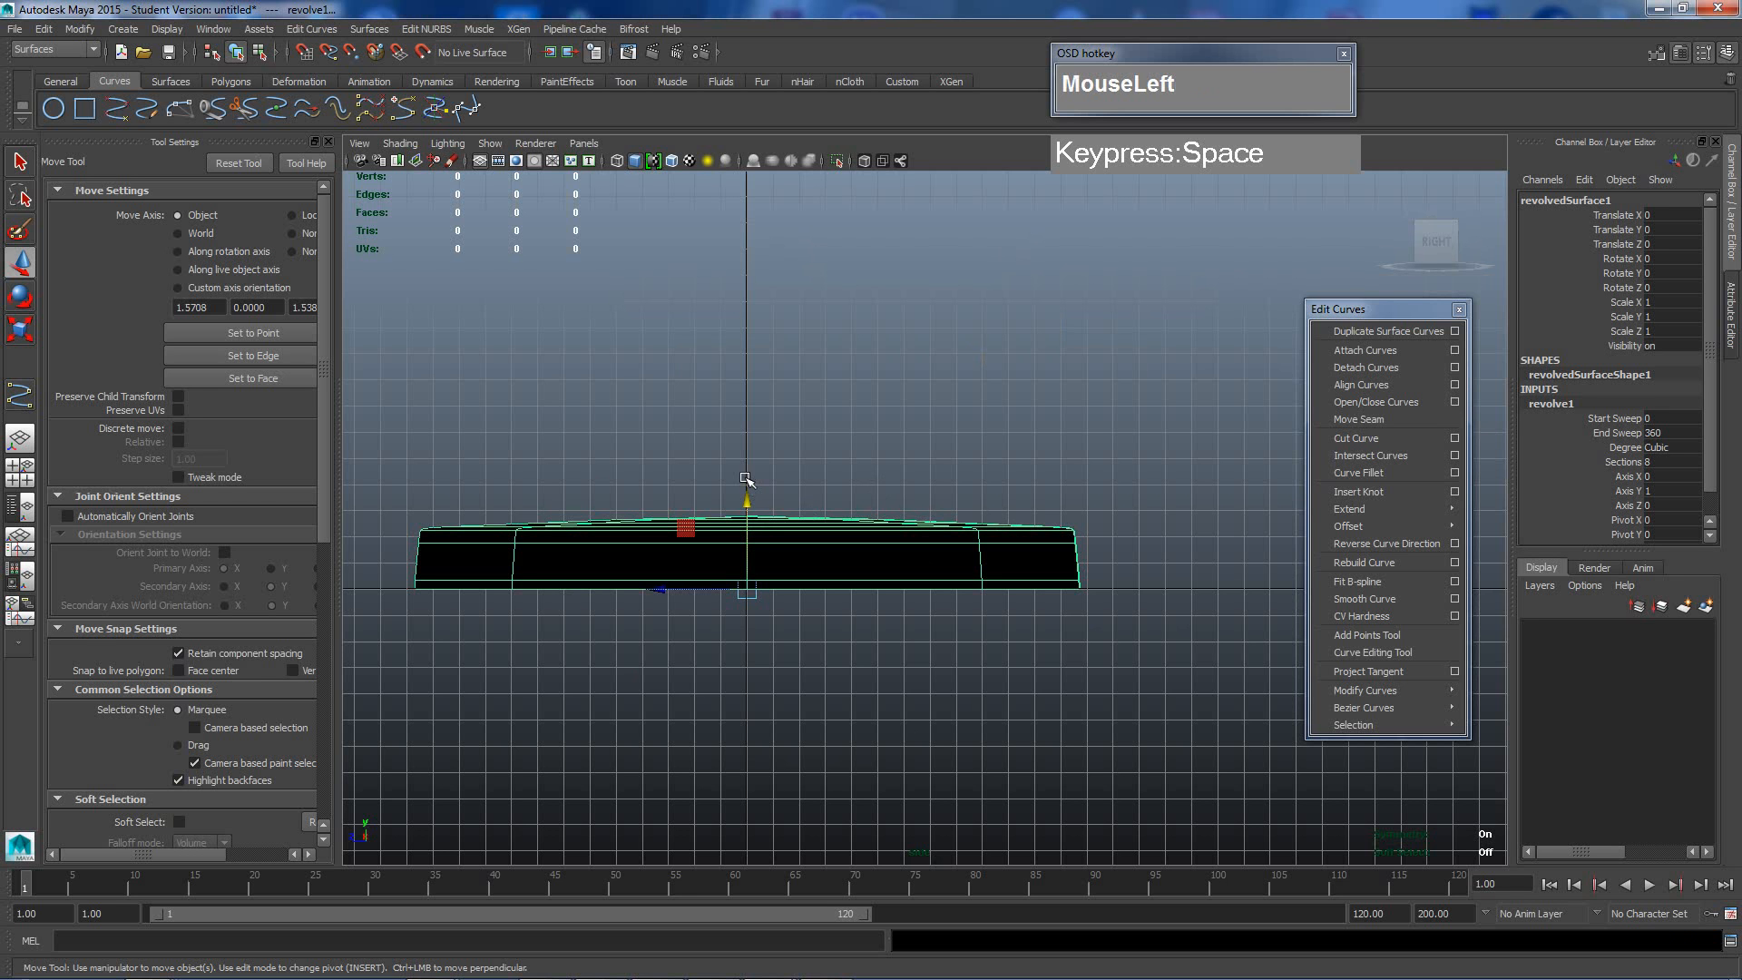
{"action": "scroll", "coordinate": [728, 570], "scroll_direction": "up", "scroll_amount": 2}
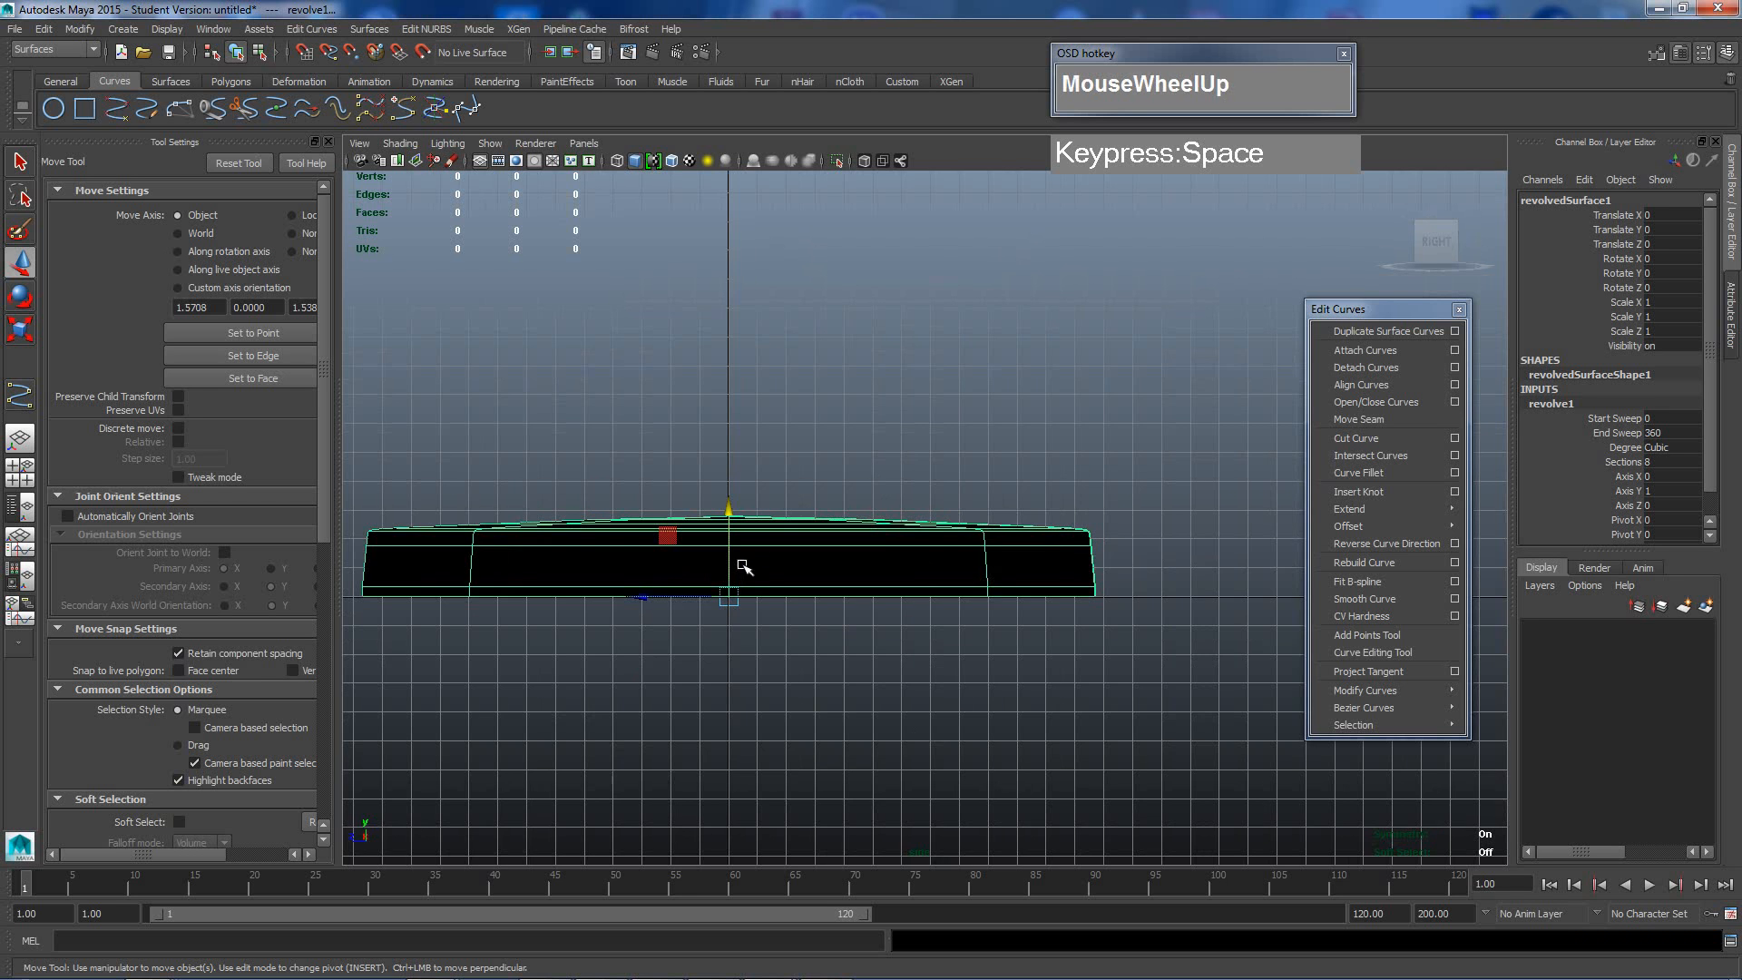
{"action": "middle_click_drag", "start_coordinate": [751, 544], "coordinate": [895, 539], "text": "alt"}
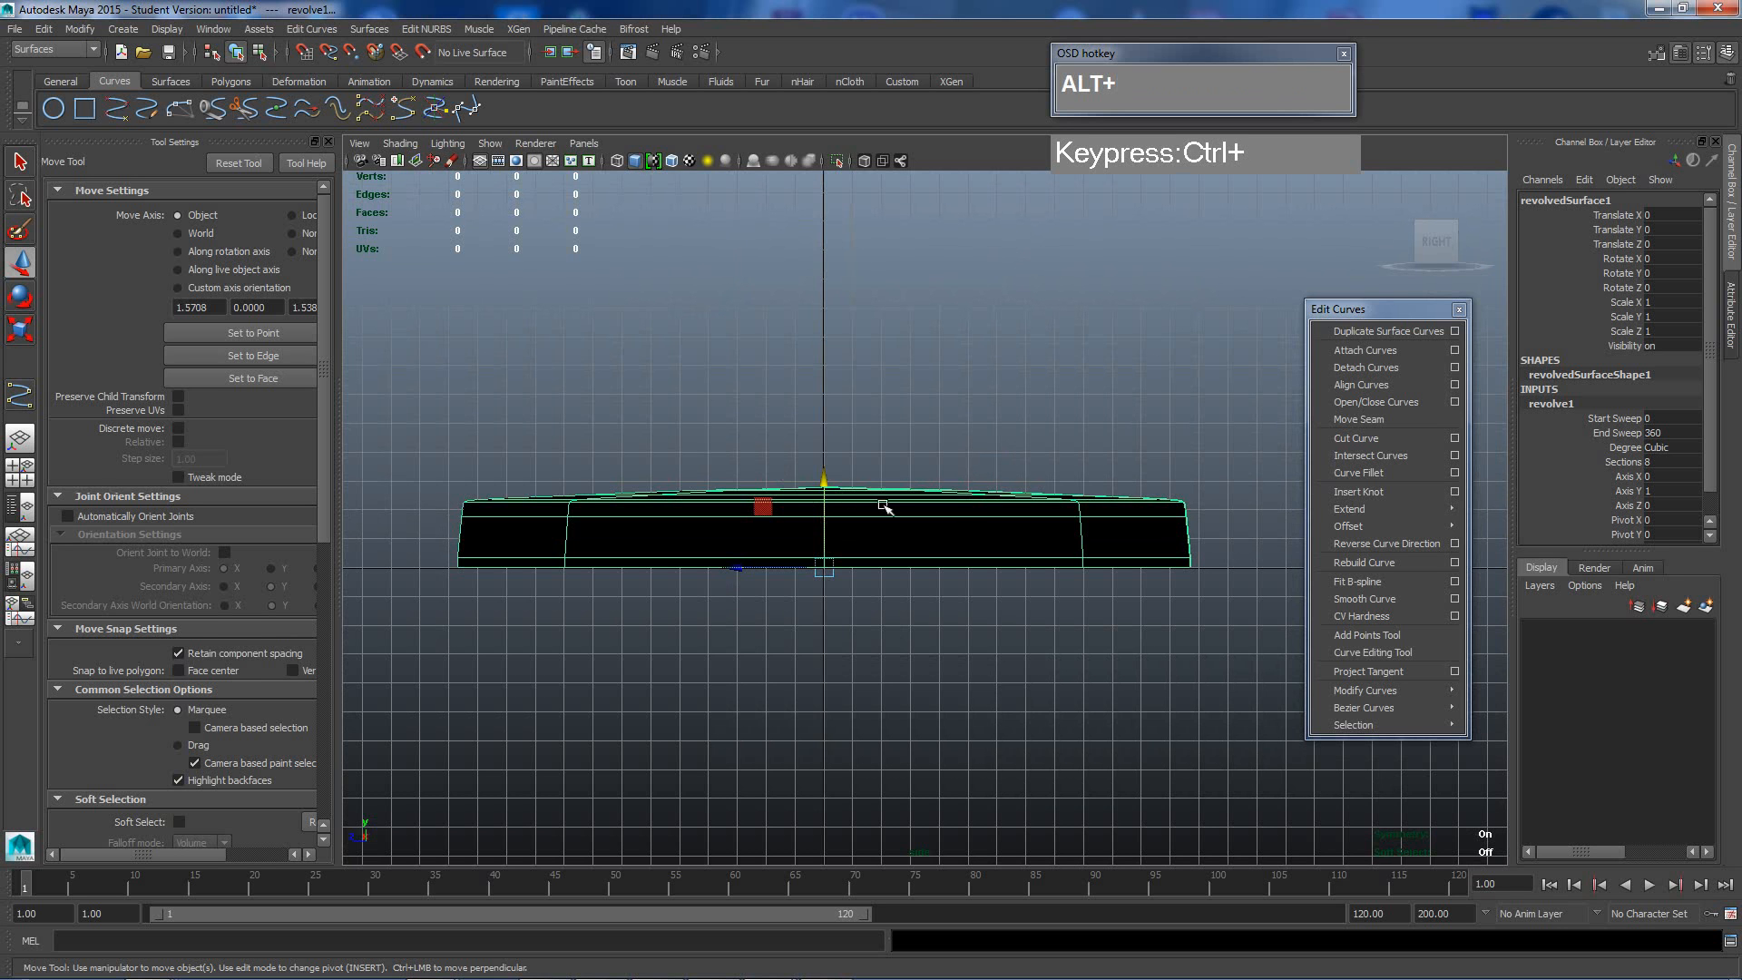
{"action": "scroll", "coordinate": [939, 552], "scroll_direction": "up", "scroll_amount": 1}
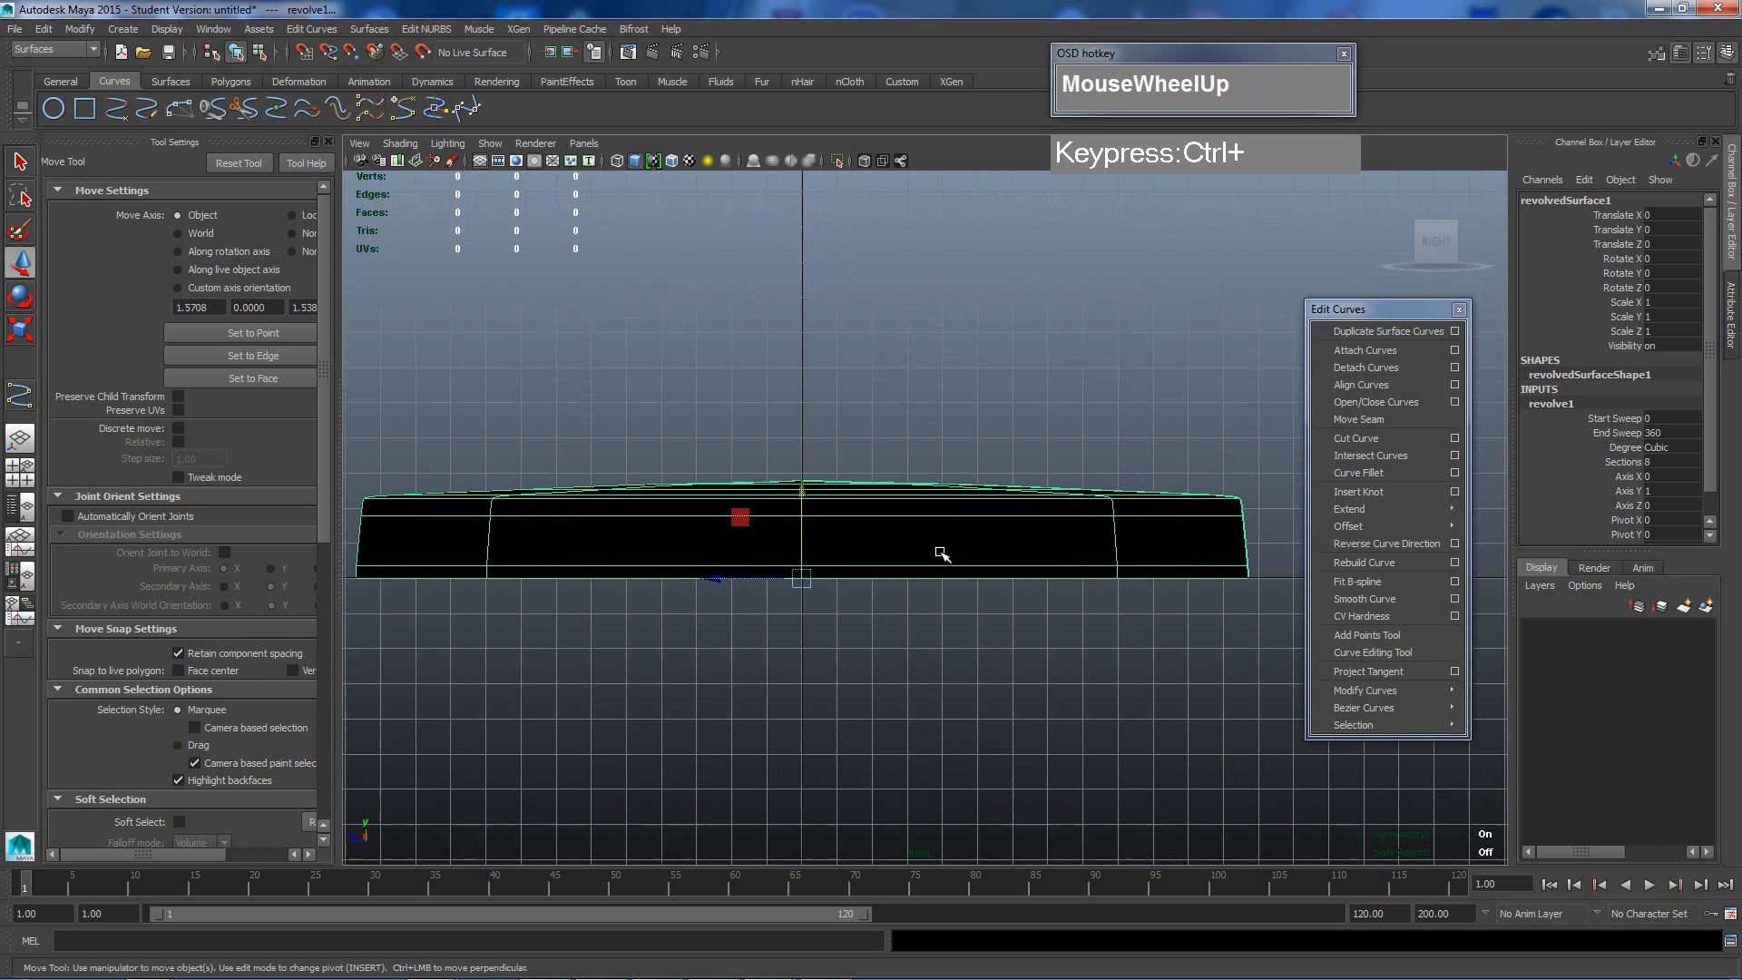
{"action": "scroll", "coordinate": [937, 555], "scroll_direction": "down", "scroll_amount": 1}
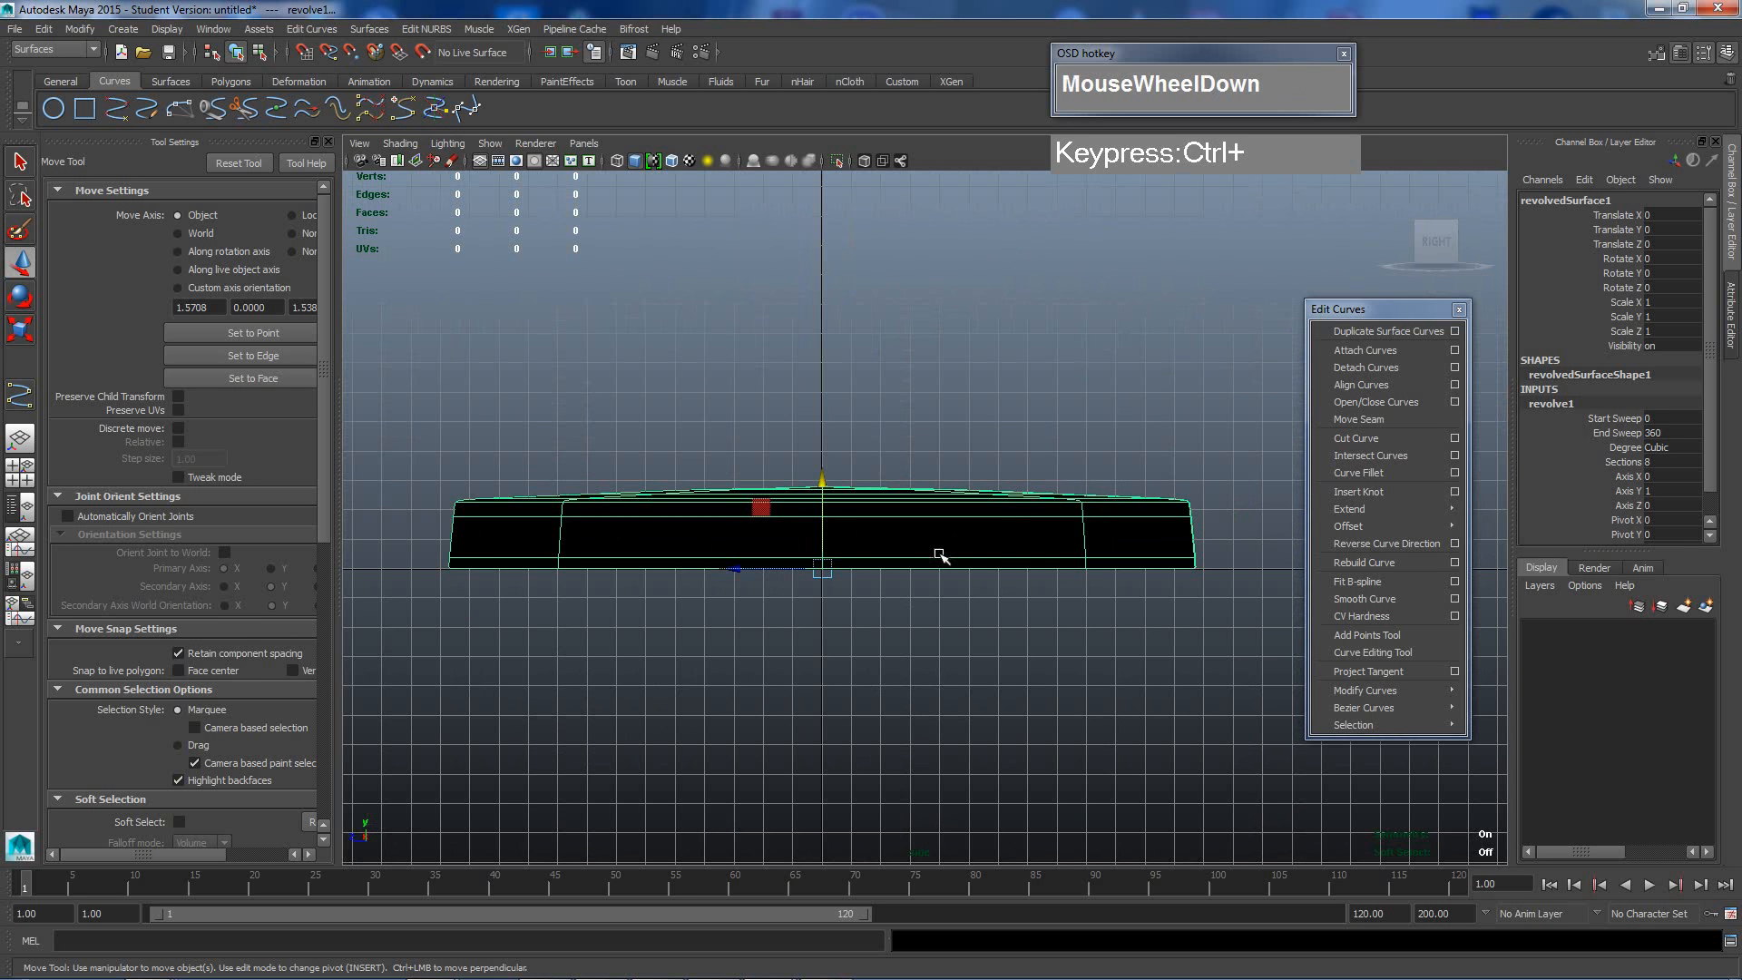
Show the Outliner beside the perspective view, select curve1 and reverse its curve direction.
{"action": "left_click", "coordinate": [17, 511]}
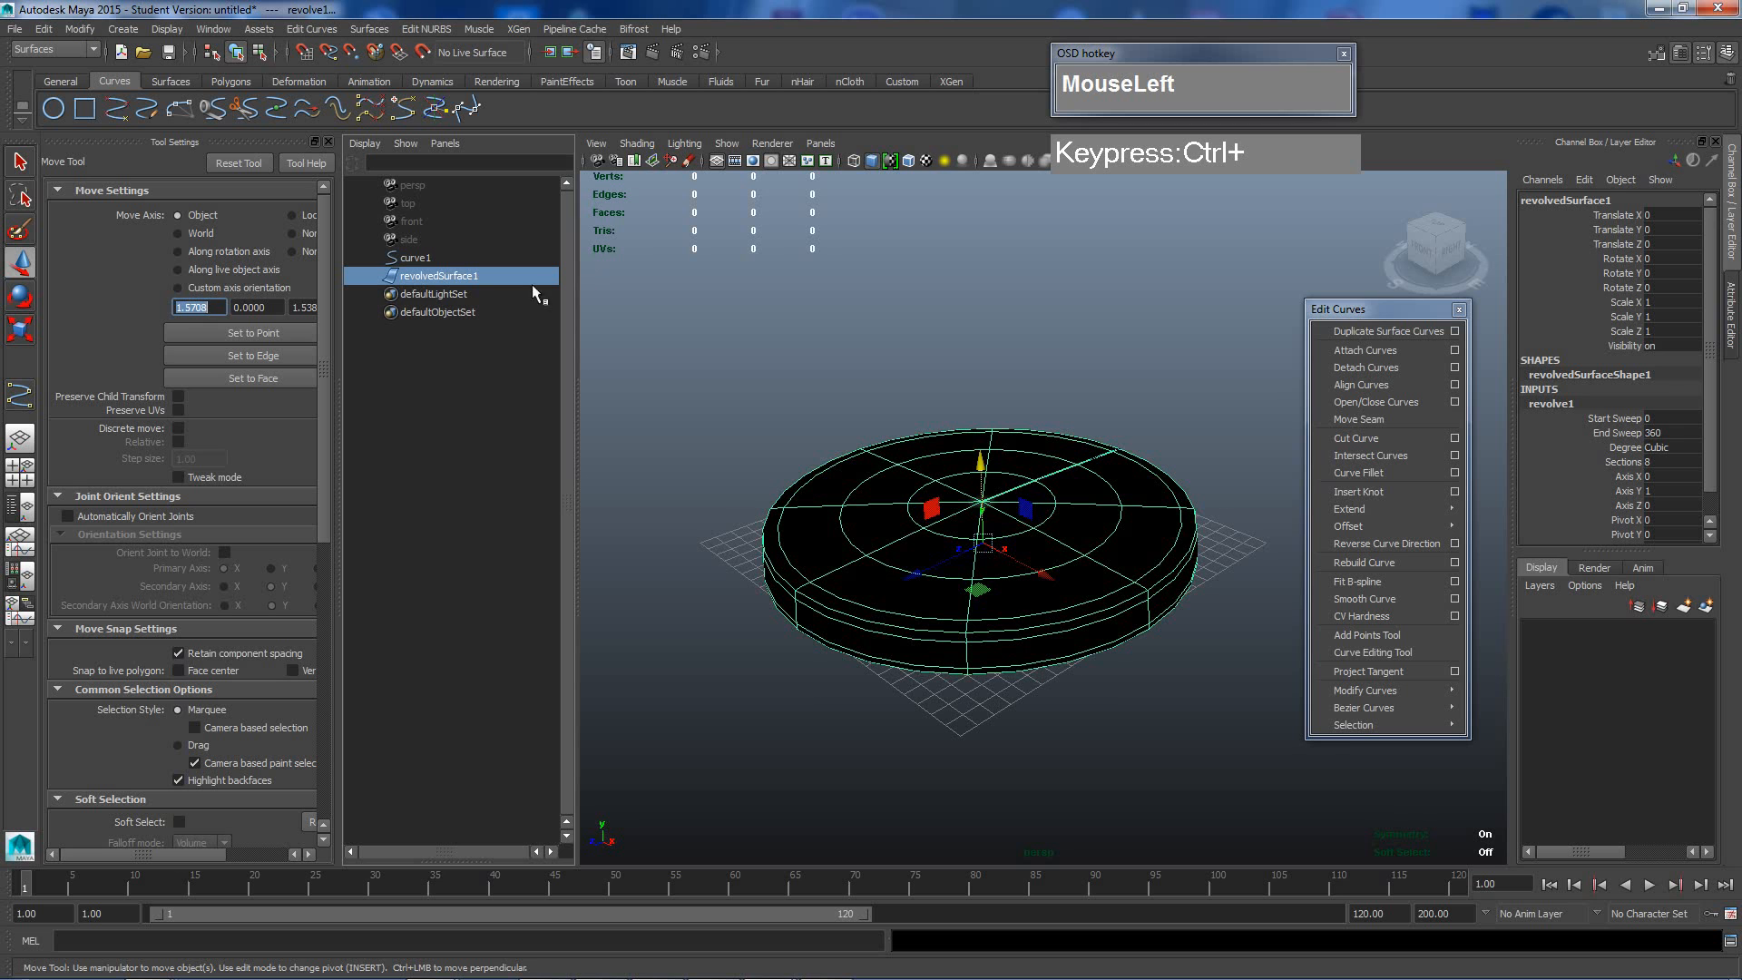
{"action": "left_click", "coordinate": [405, 259]}
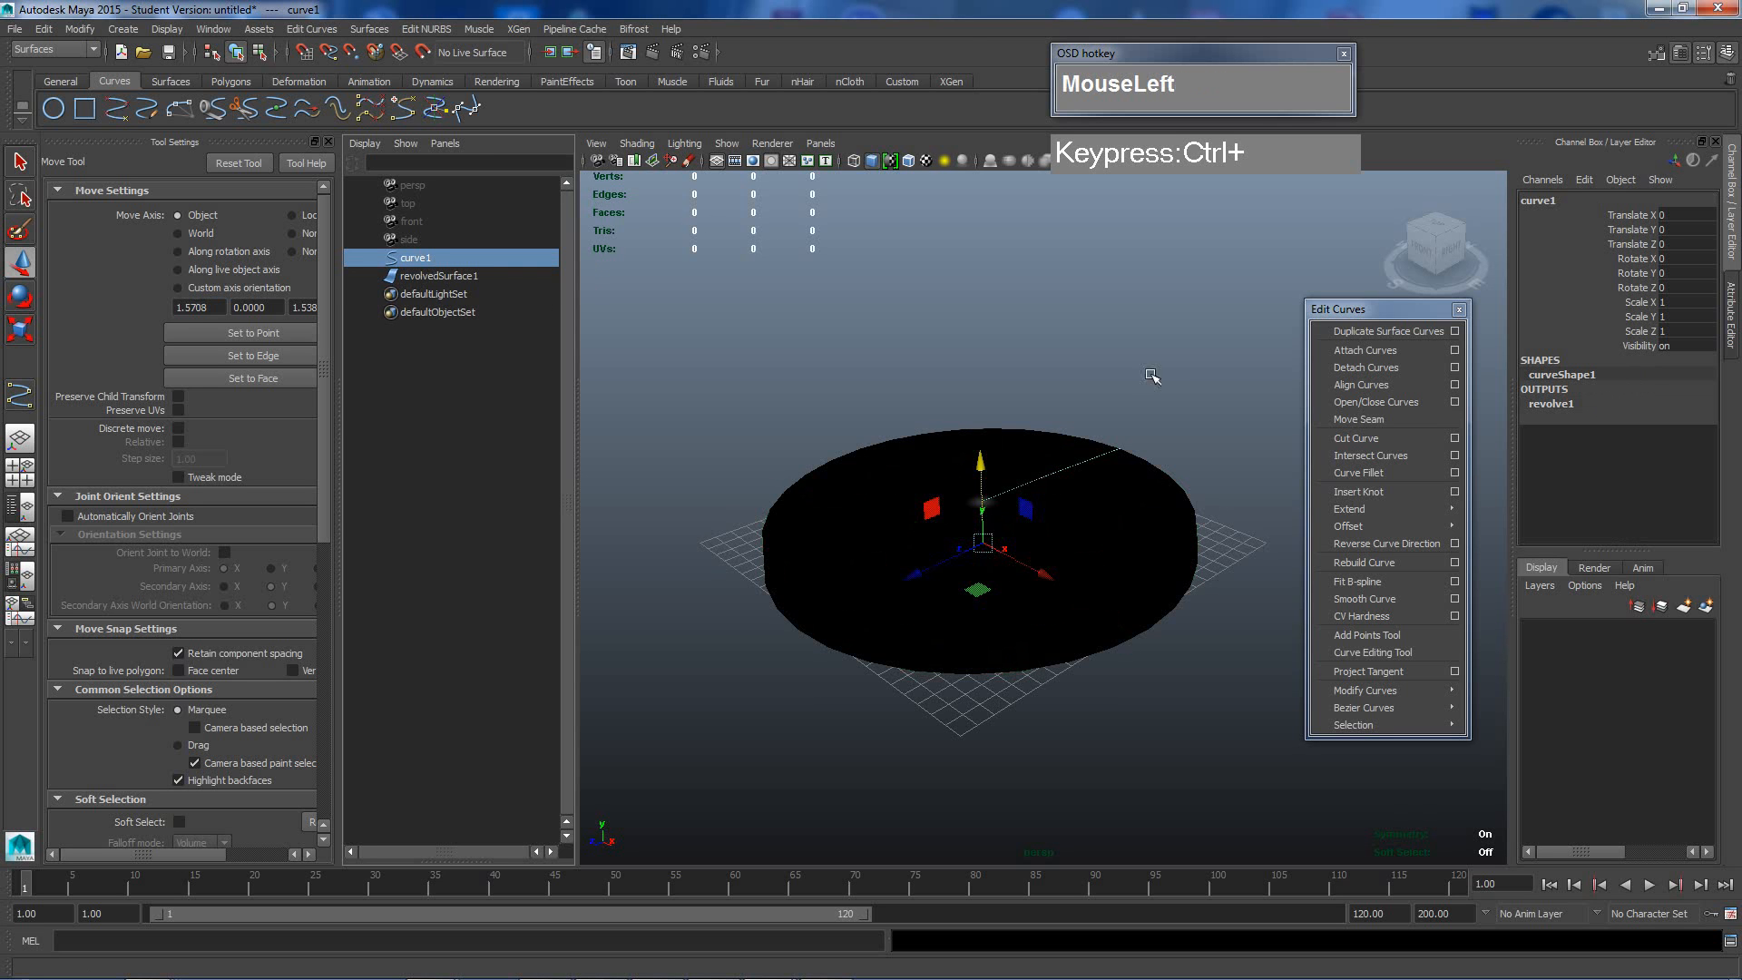
{"action": "left_click_drag", "start_coordinate": [1381, 313], "coordinate": [1320, 313]}
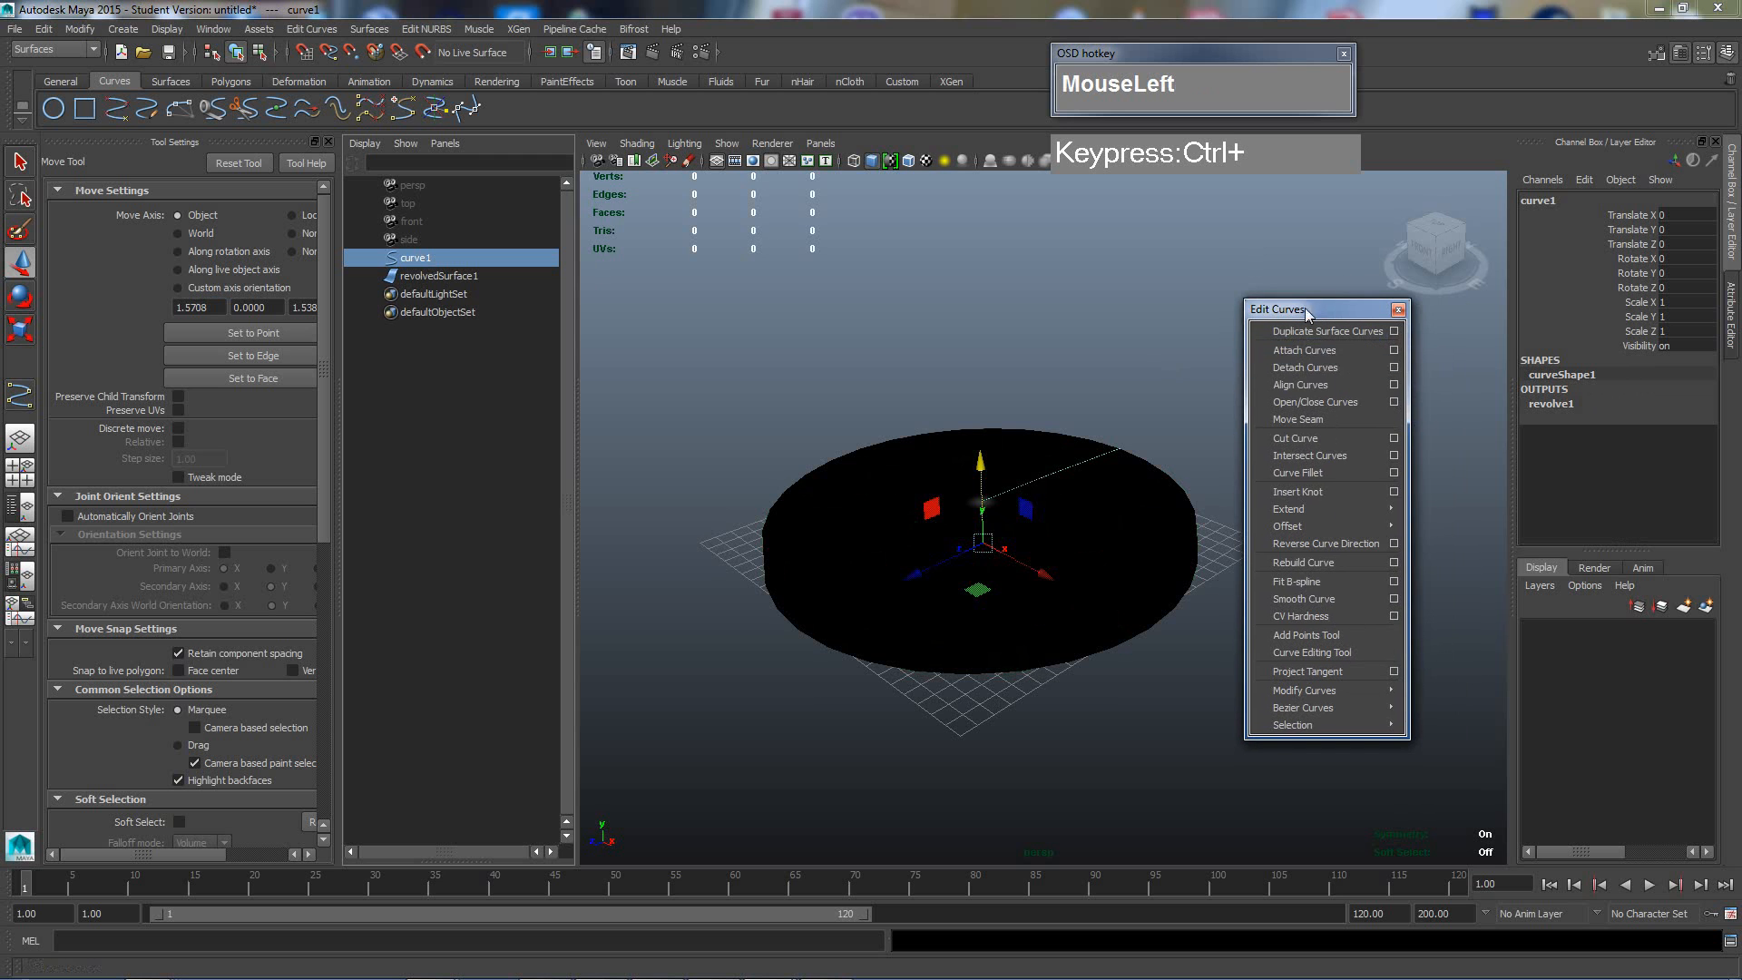
{"action": "left_click", "coordinate": [1303, 544]}
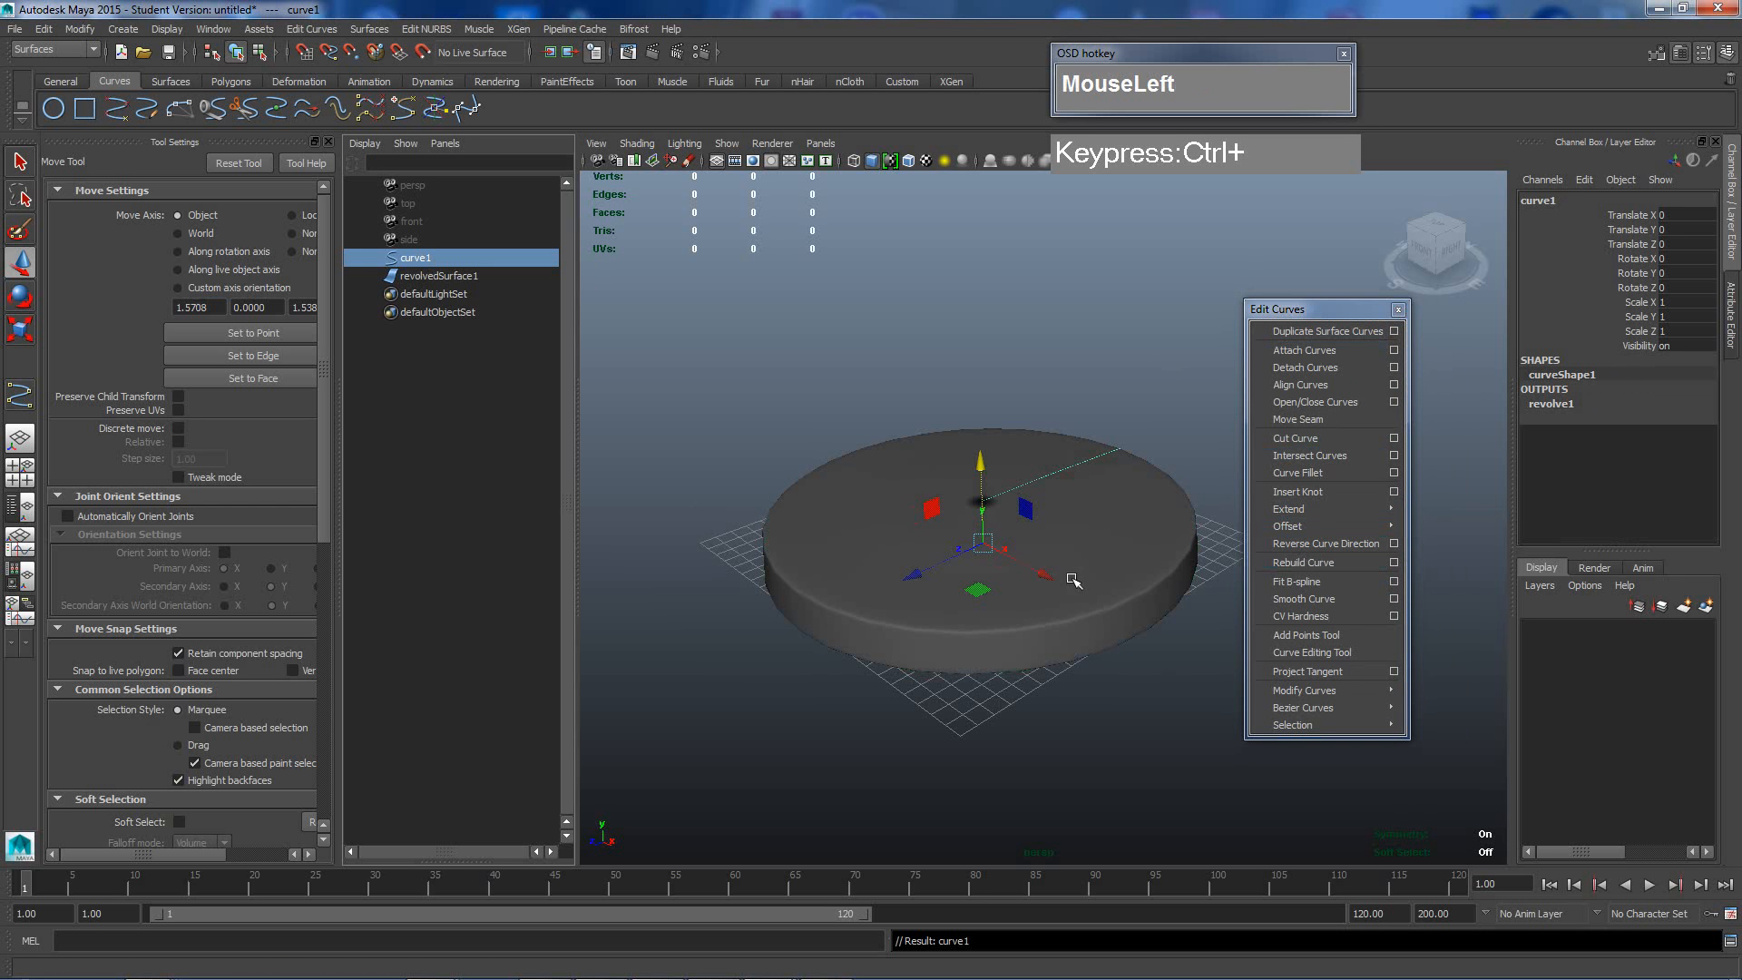
Examine the centre of the base's top surface up close from above.
{"action": "scroll", "coordinate": [1080, 579], "scroll_direction": "up", "scroll_amount": 2}
{"action": "scroll", "coordinate": [1112, 594], "scroll_direction": "down", "scroll_amount": 2}
{"action": "left_click_drag", "start_coordinate": [1123, 587], "coordinate": [1009, 545], "text": "alt"}
{"action": "scroll", "coordinate": [1052, 549], "scroll_direction": "up", "scroll_amount": 2}
{"action": "scroll", "coordinate": [1058, 594], "scroll_direction": "up", "scroll_amount": 2}
{"action": "scroll", "coordinate": [1009, 545], "scroll_direction": "up", "scroll_amount": 2}
{"action": "middle_click_drag", "start_coordinate": [1010, 545], "coordinate": [1233, 662], "text": "alt"}
{"action": "scroll", "coordinate": [964, 424], "scroll_direction": "down", "scroll_amount": 4}
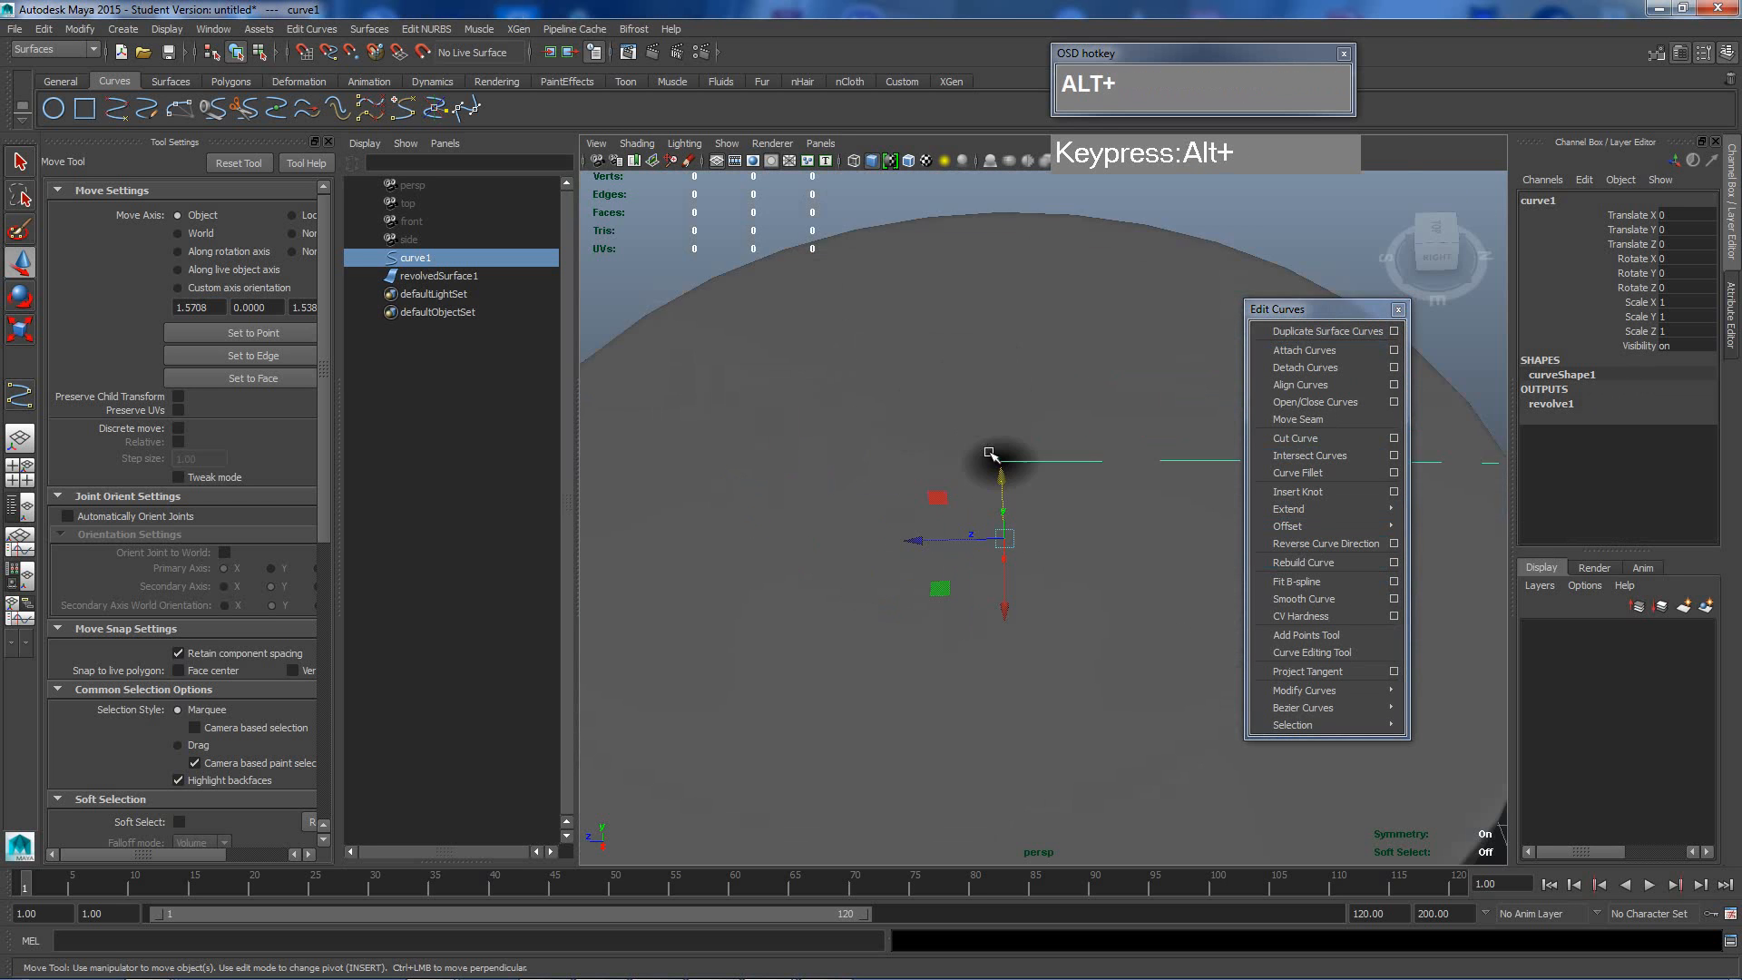
Compare the shading at the centre of the base's top surface from near and far.
{"action": "left_click_drag", "start_coordinate": [992, 455], "coordinate": [1003, 446], "text": "alt"}
{"action": "scroll", "coordinate": [1002, 449], "scroll_direction": "up", "scroll_amount": 1}
{"action": "scroll", "coordinate": [1023, 466], "scroll_direction": "down", "scroll_amount": 2}
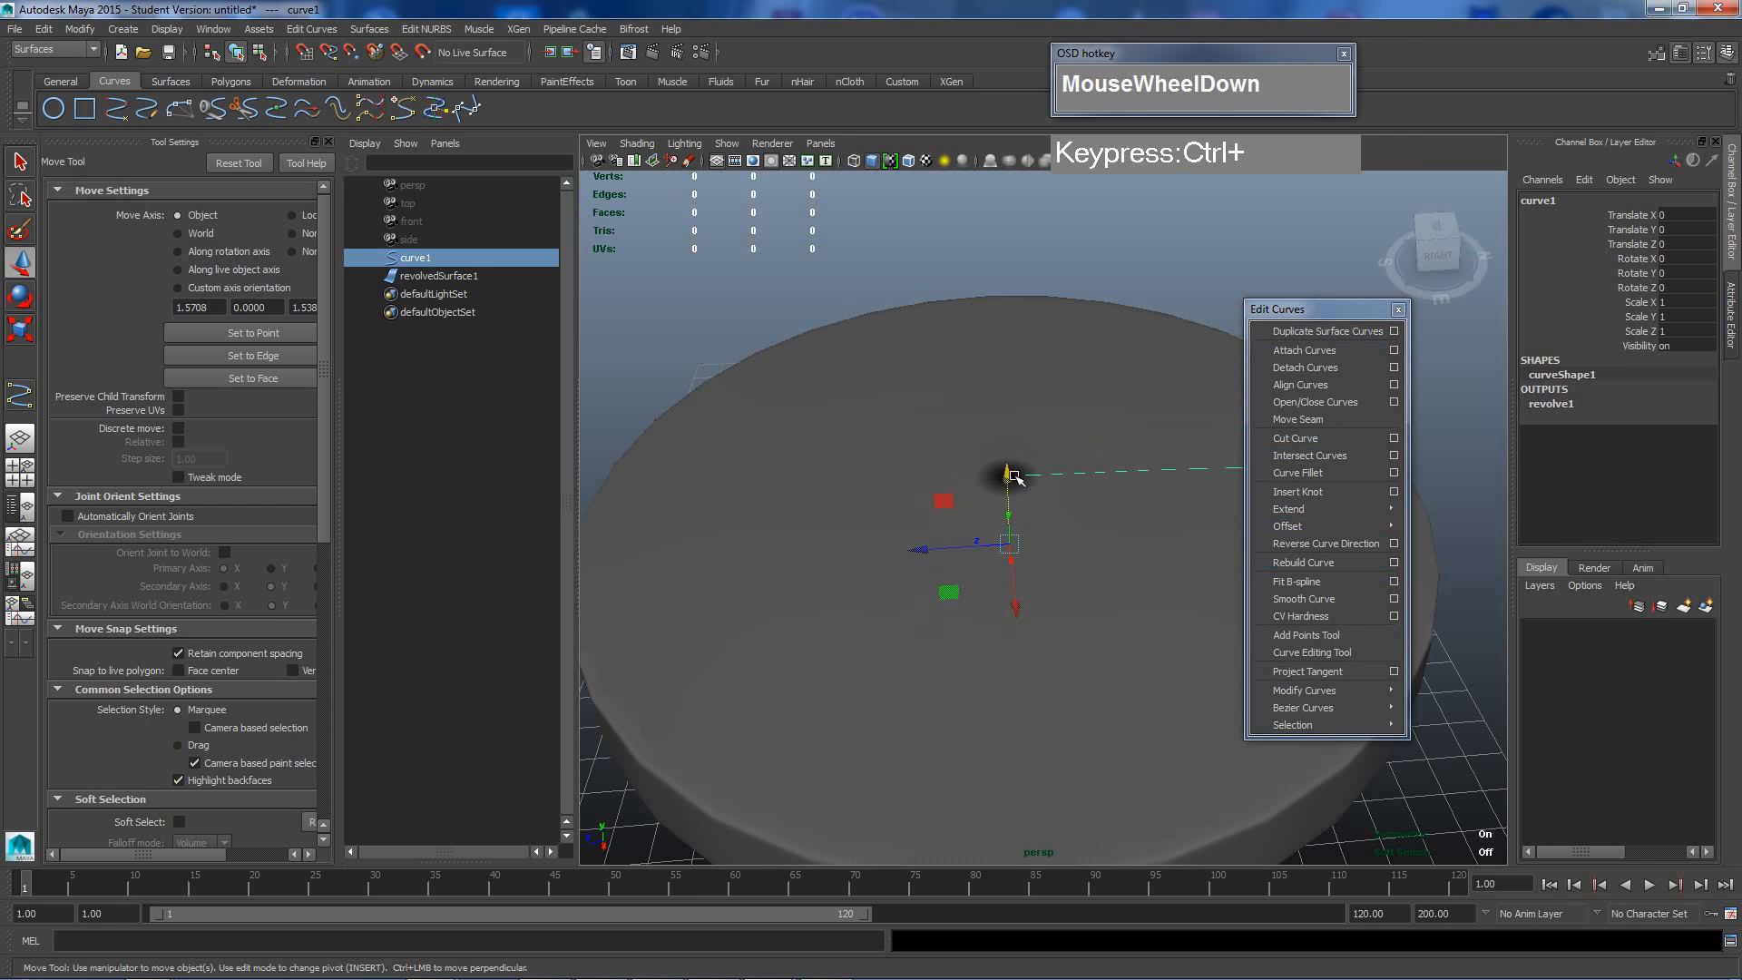
{"action": "scroll", "coordinate": [1012, 475], "scroll_direction": "up", "scroll_amount": 1}
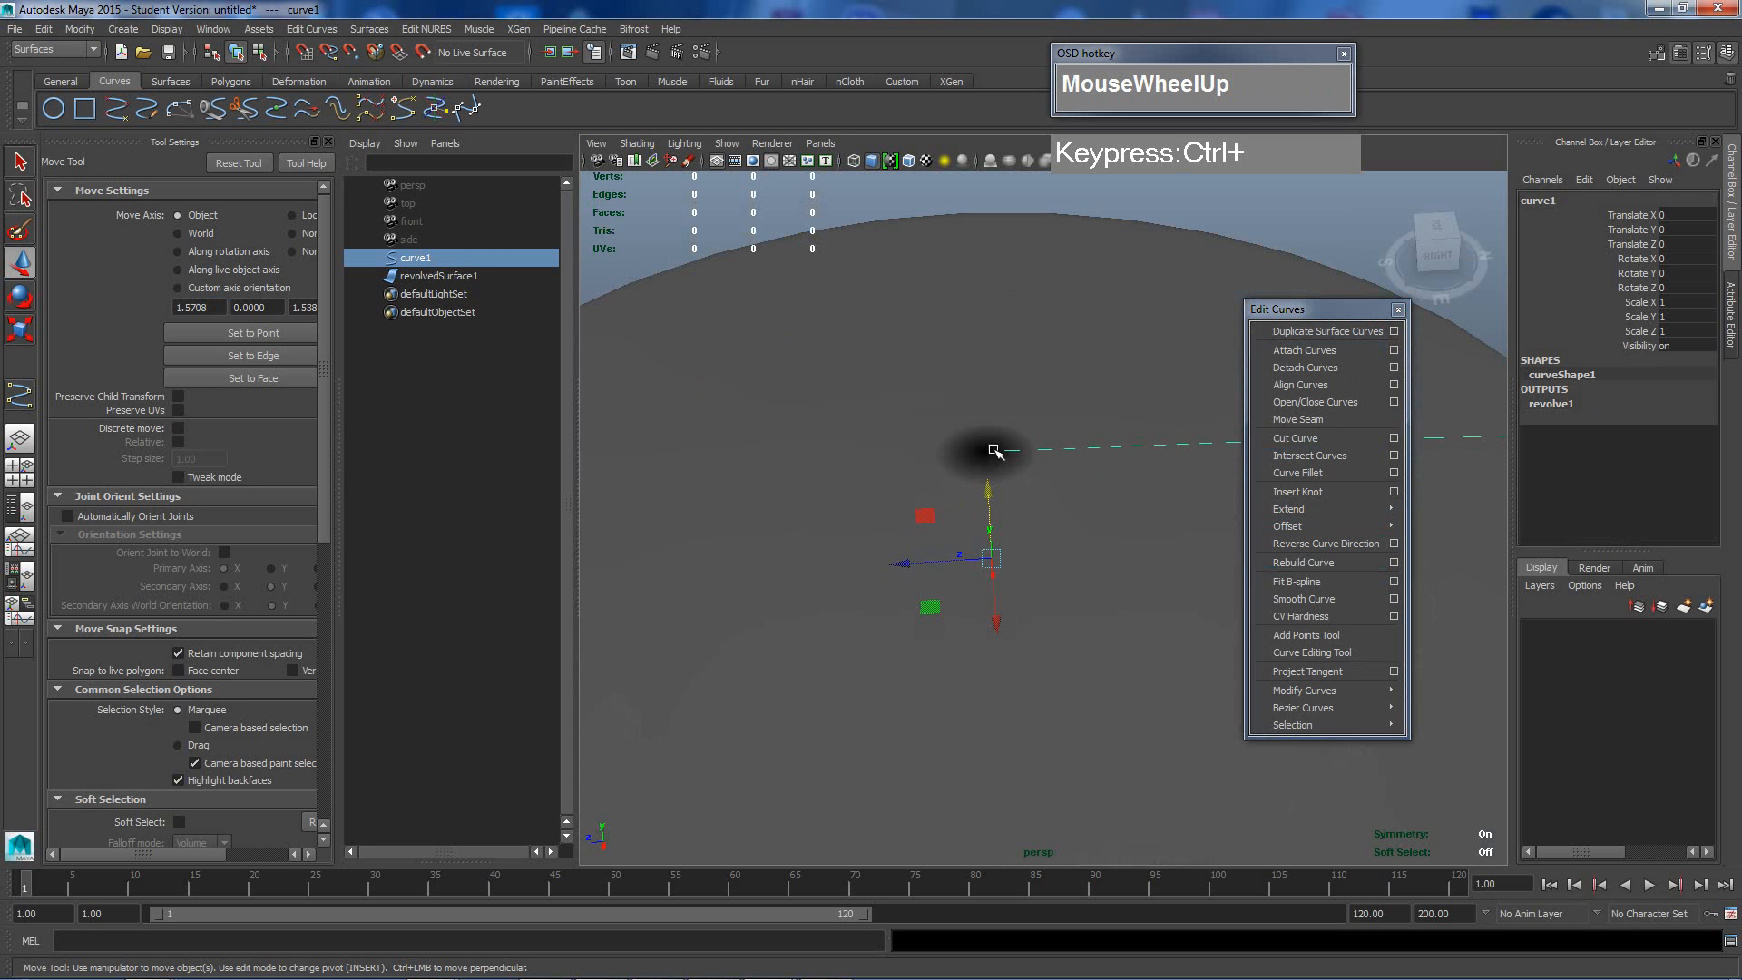
{"action": "scroll", "coordinate": [962, 455], "scroll_direction": "down", "scroll_amount": 2}
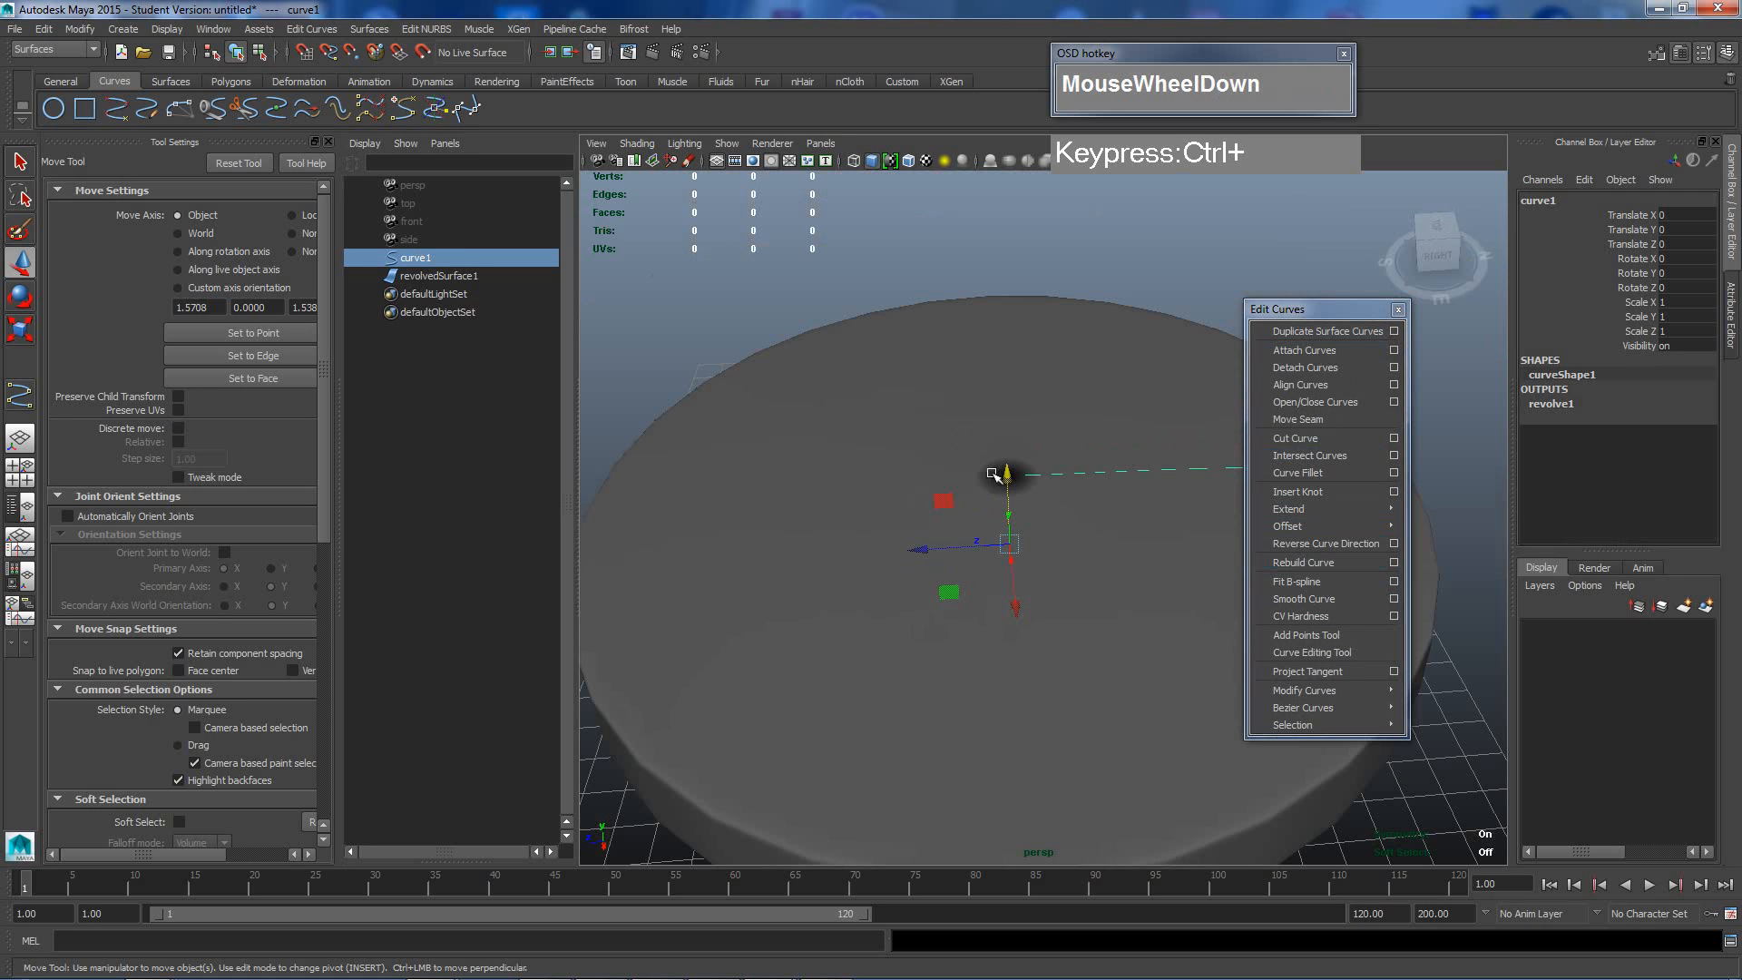
{"action": "scroll", "coordinate": [998, 470], "scroll_direction": "down", "scroll_amount": 1}
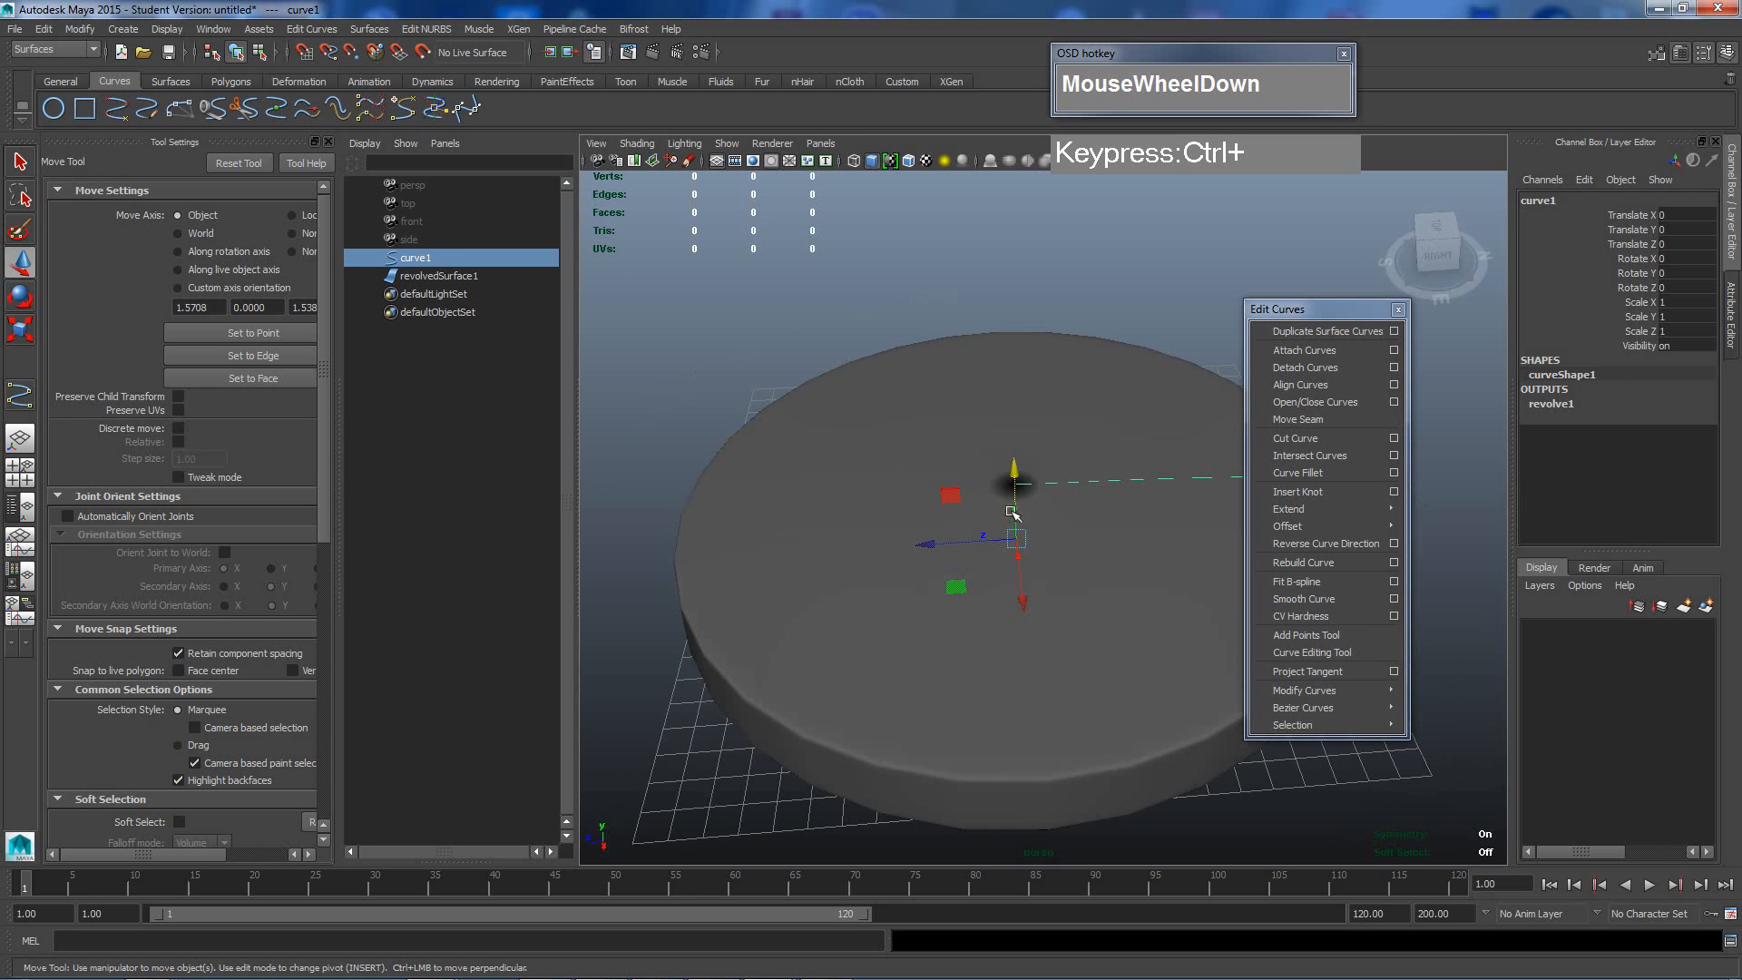
Select curve1 and move the floating Edit Curves menu clear of the base.
{"action": "left_click", "coordinate": [423, 262]}
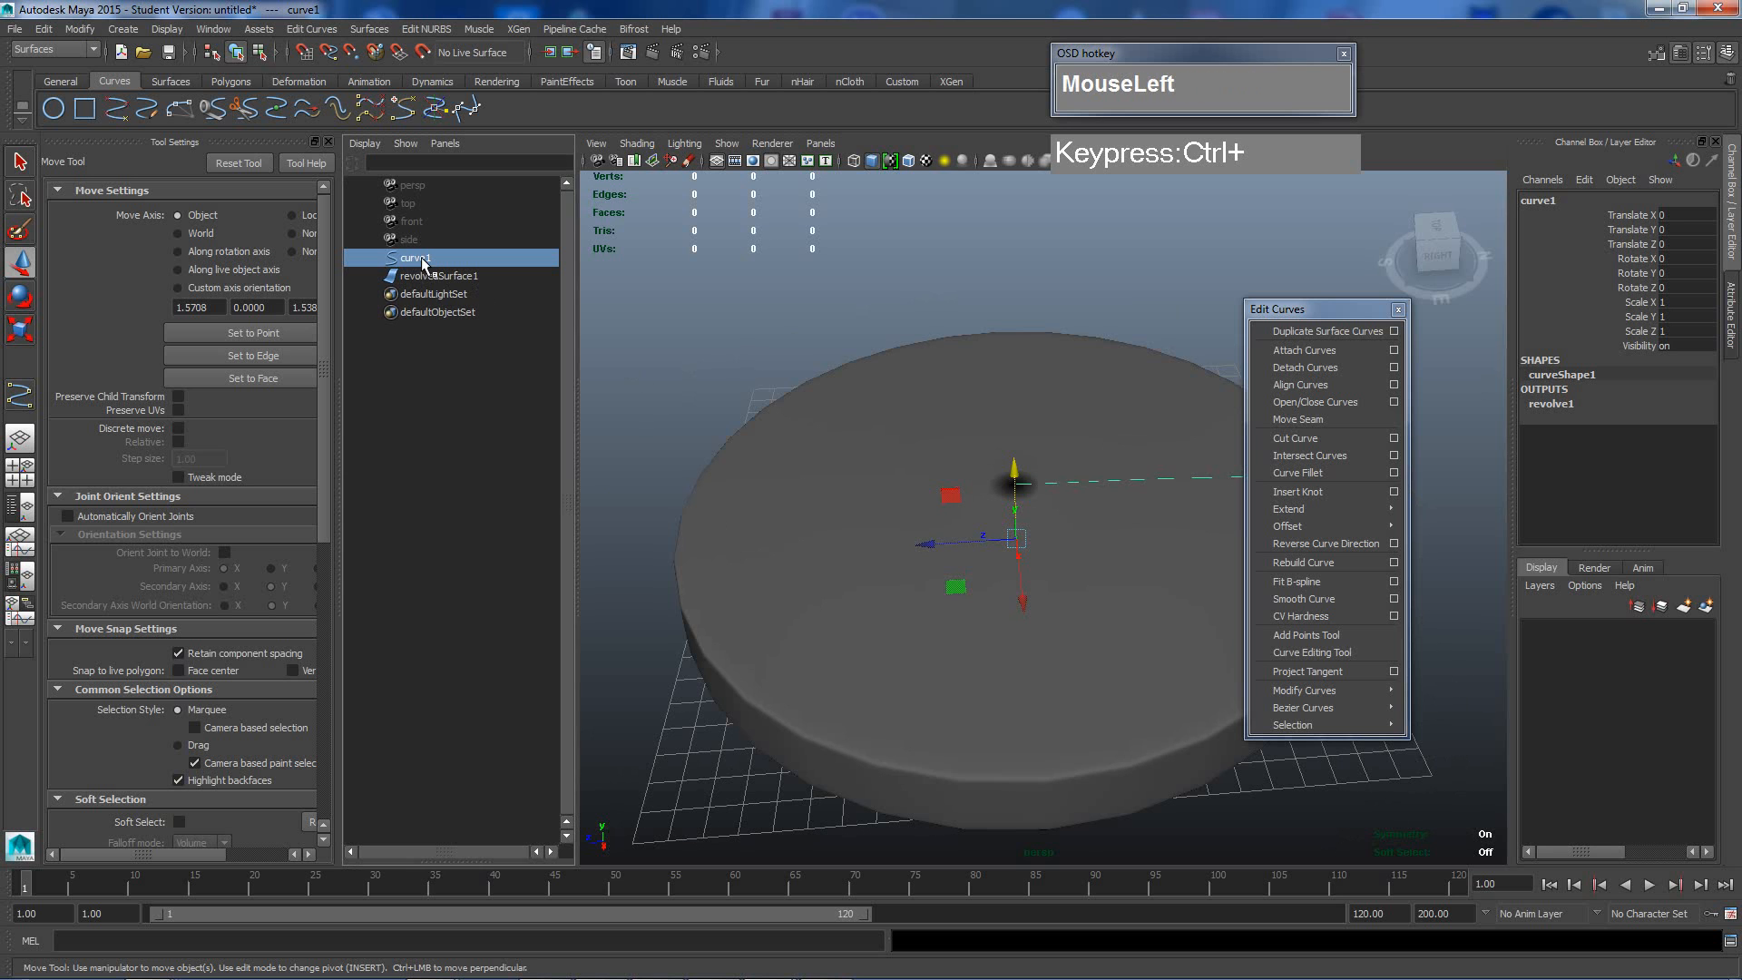
{"action": "mouse_move", "coordinate": [1008, 428]}
{"action": "middle_mouse_down", "text": "alt"}
{"action": "mouse_move", "coordinate": [994, 408]}
{"action": "mouse_move", "coordinate": [977, 425]}
{"action": "middle_mouse_up", "text": "alt"}
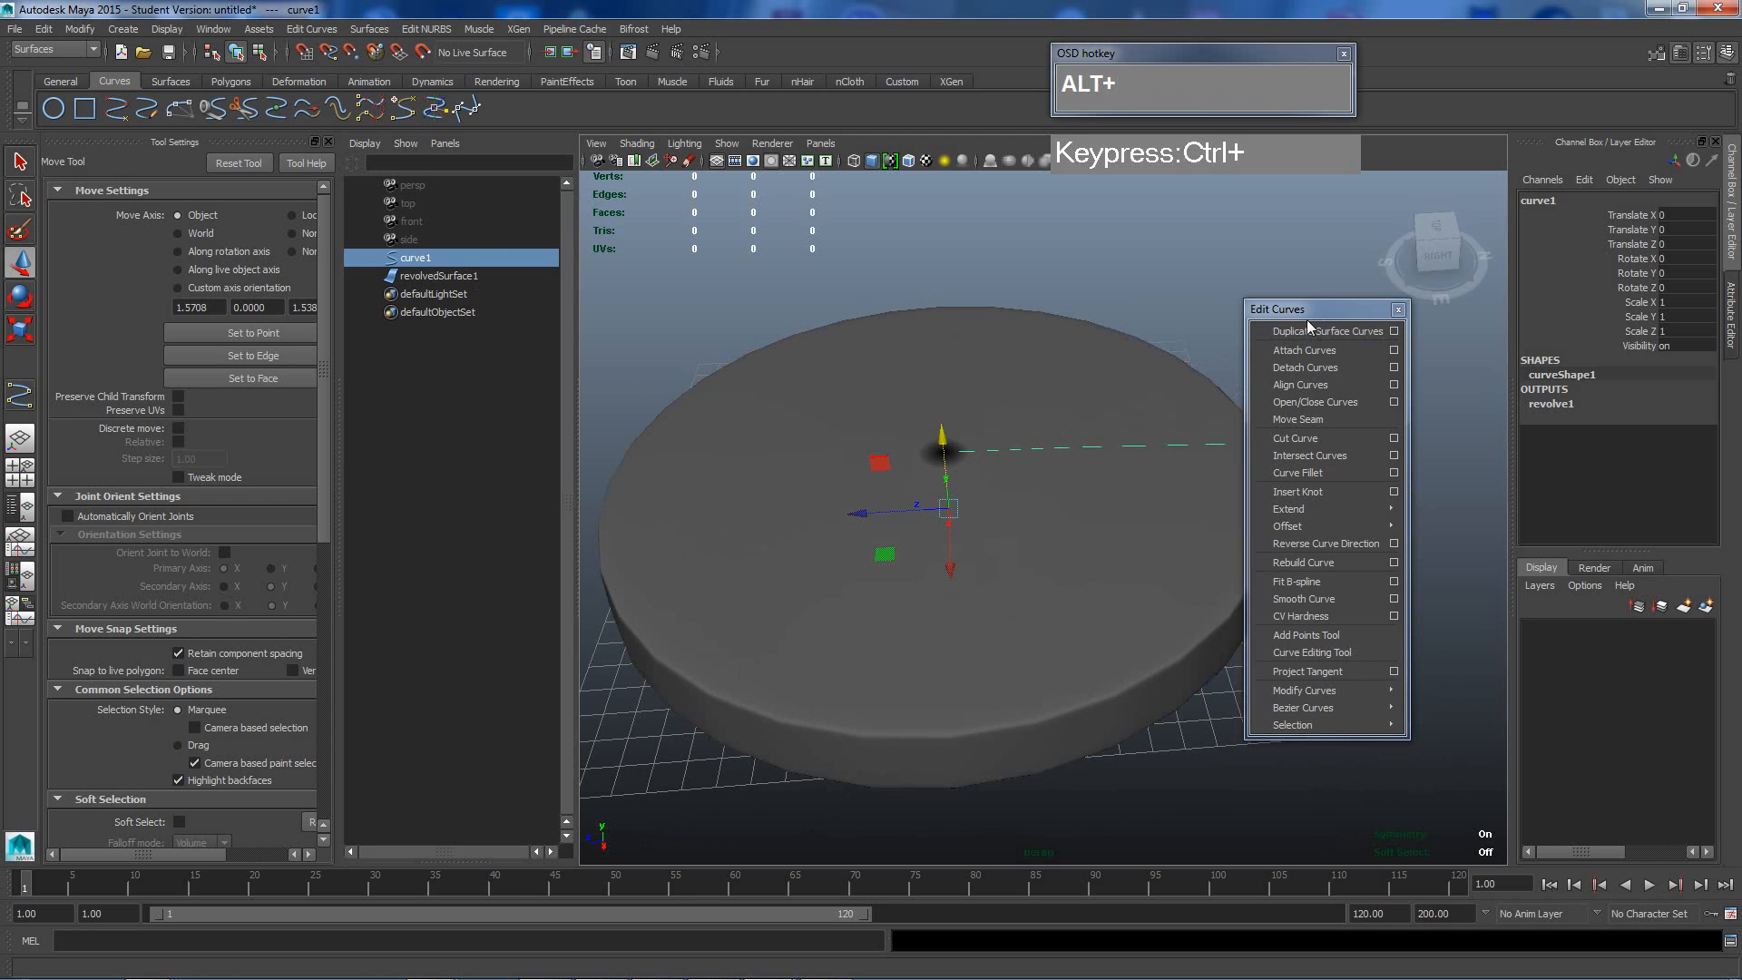
{"action": "left_click_drag", "start_coordinate": [1317, 313], "coordinate": [1404, 304]}
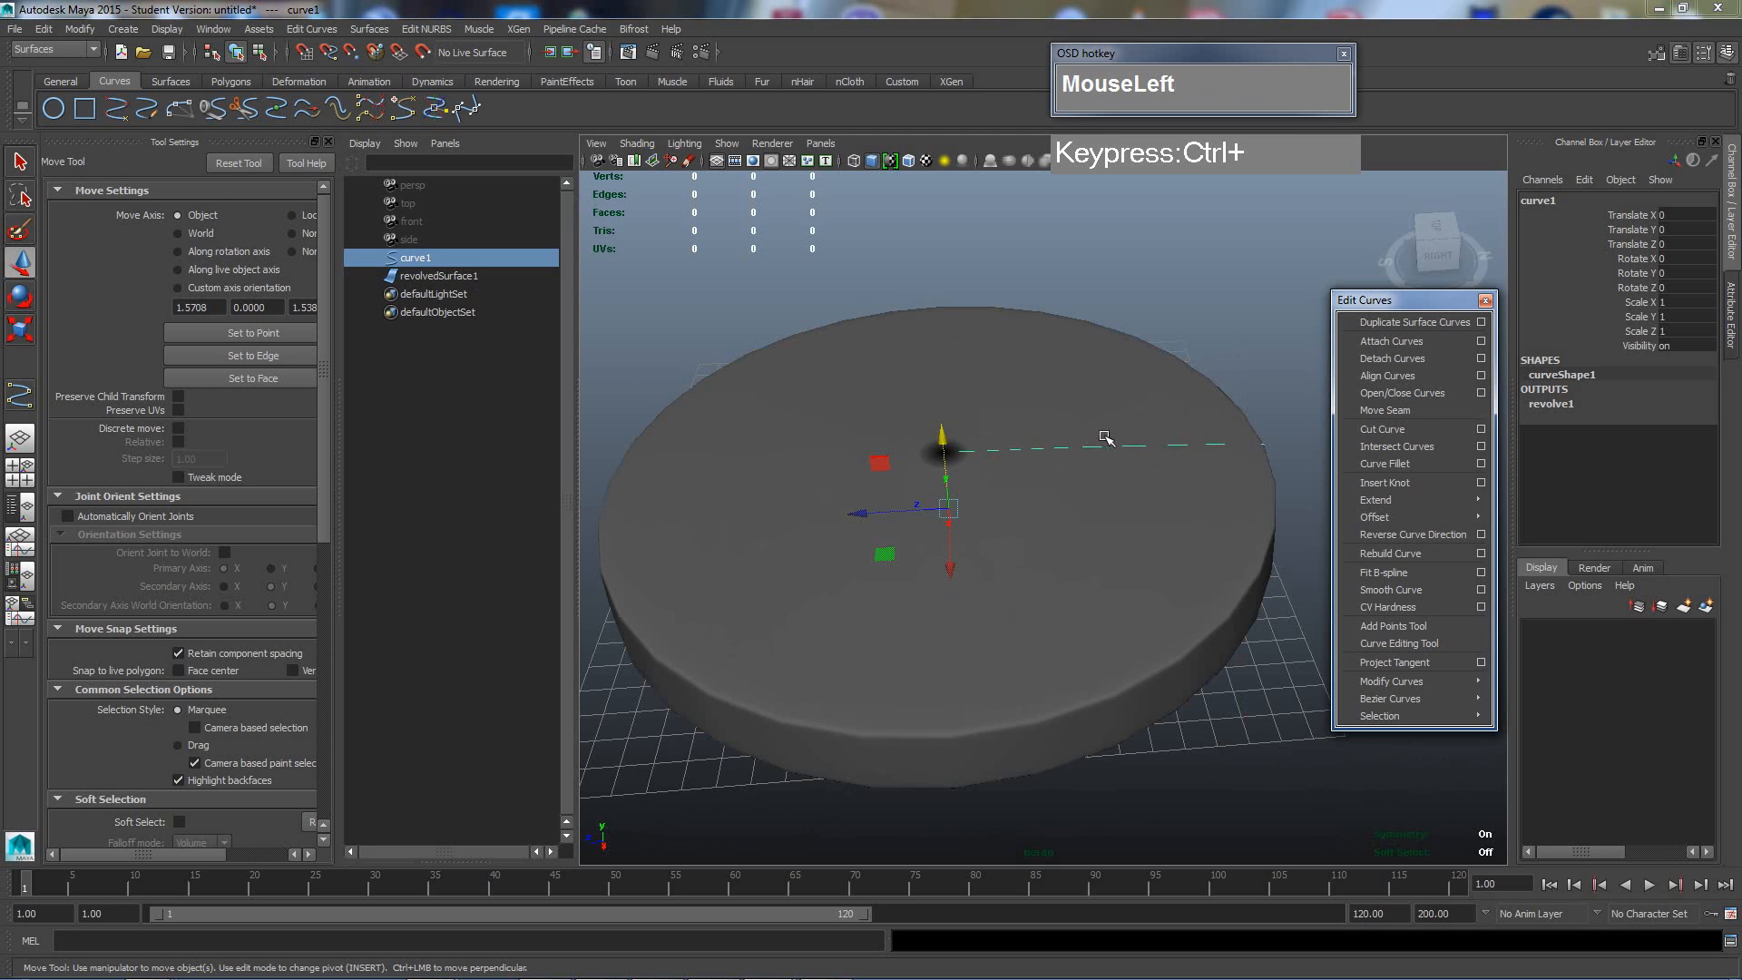
In the right-side wireframe view, show curve1's control vertices and select its two end vertices at the central axis.
{"action": "key", "text": "space"}
{"action": "left_click_drag", "start_coordinate": [1043, 413], "coordinate": [1130, 410]}
{"action": "scroll", "coordinate": [1016, 490], "scroll_direction": "up", "scroll_amount": 3}
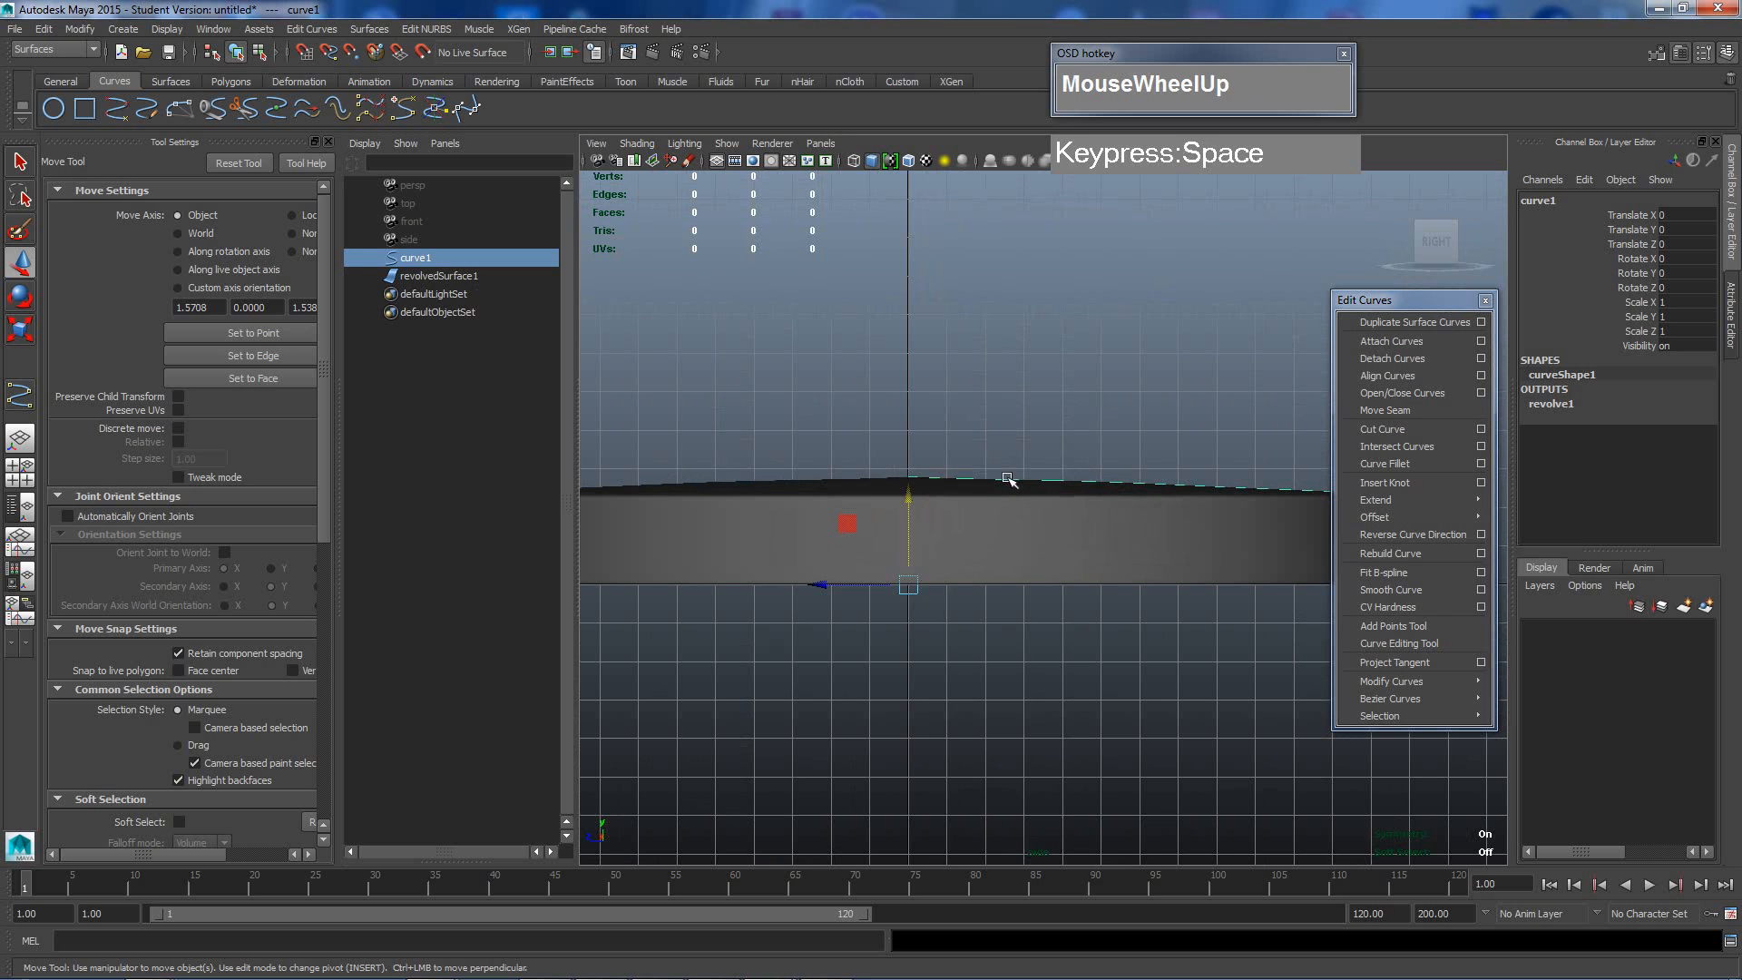
{"action": "right_click_drag", "start_coordinate": [1007, 478], "coordinate": [955, 479]}
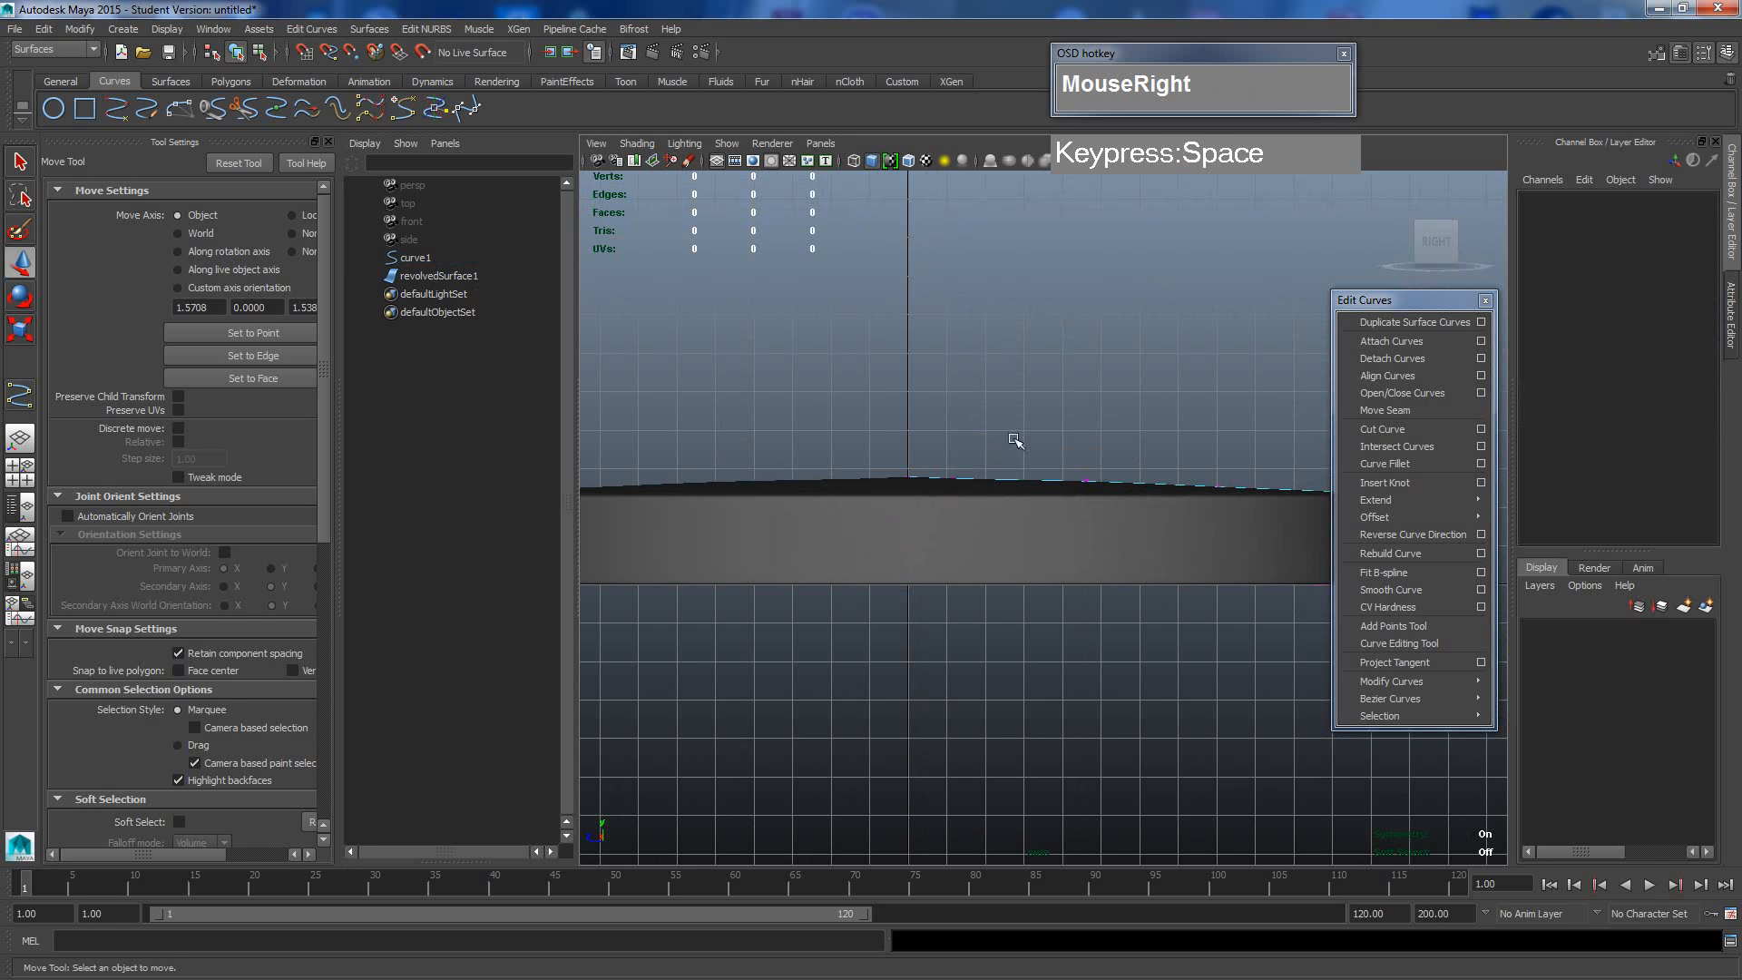
{"action": "key", "text": "4"}
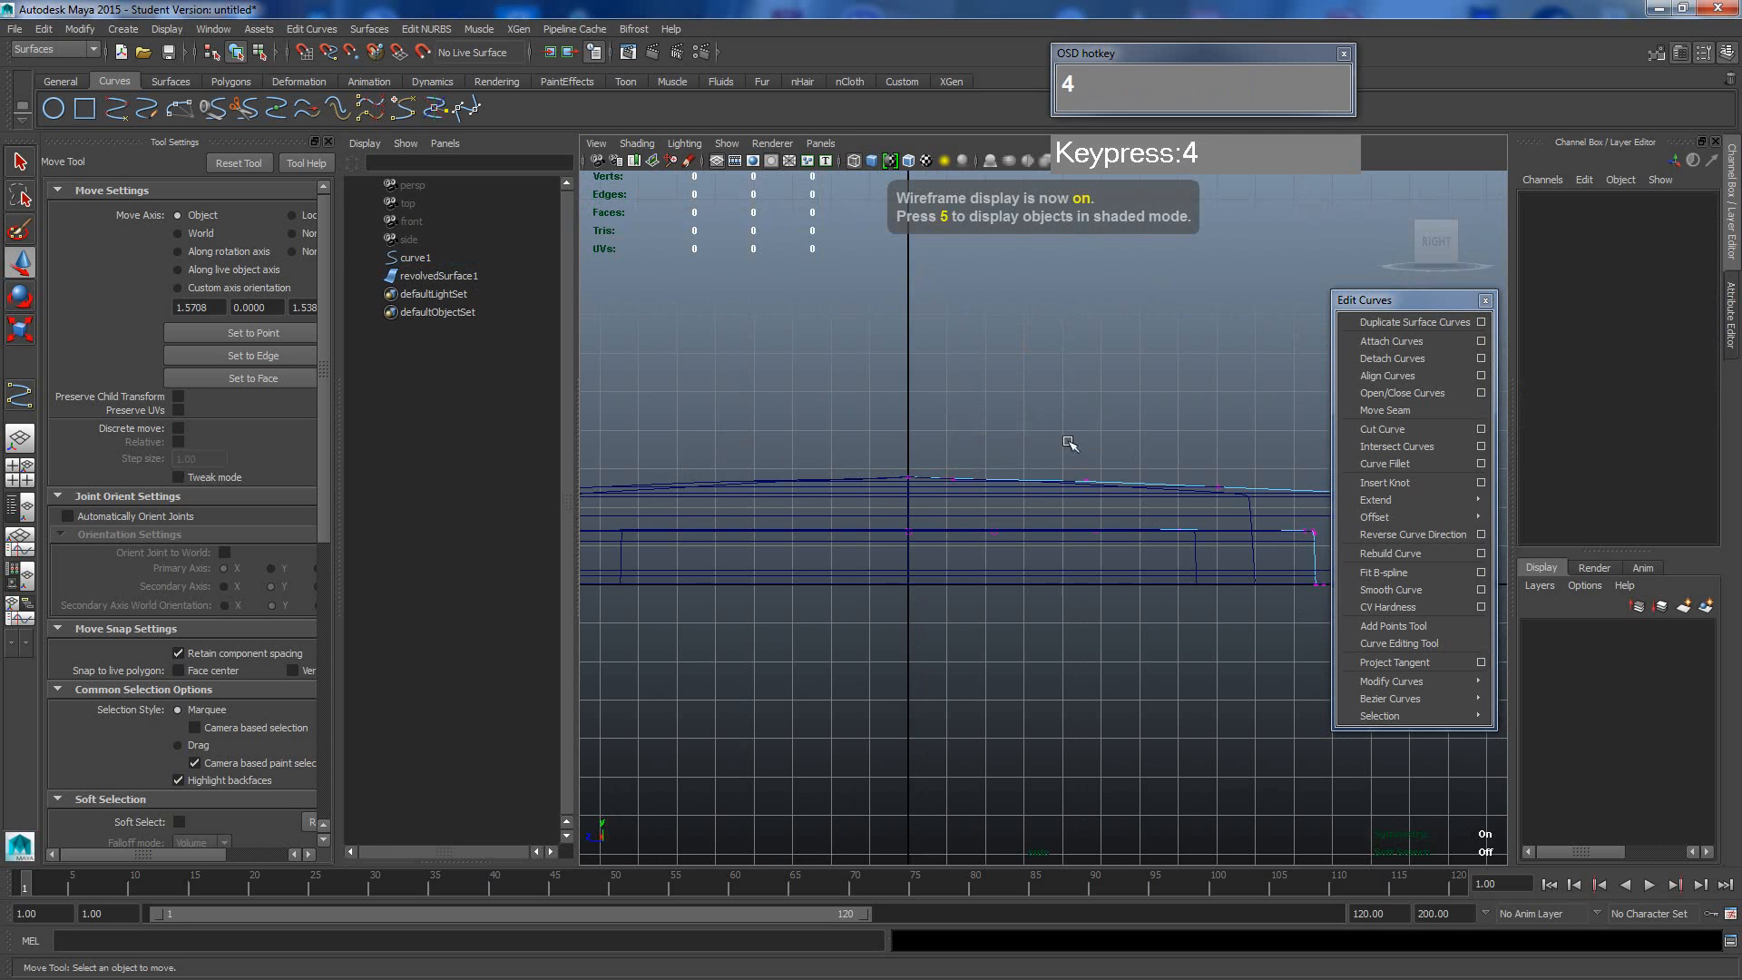
{"action": "left_click_drag", "start_coordinate": [871, 410], "coordinate": [932, 587]}
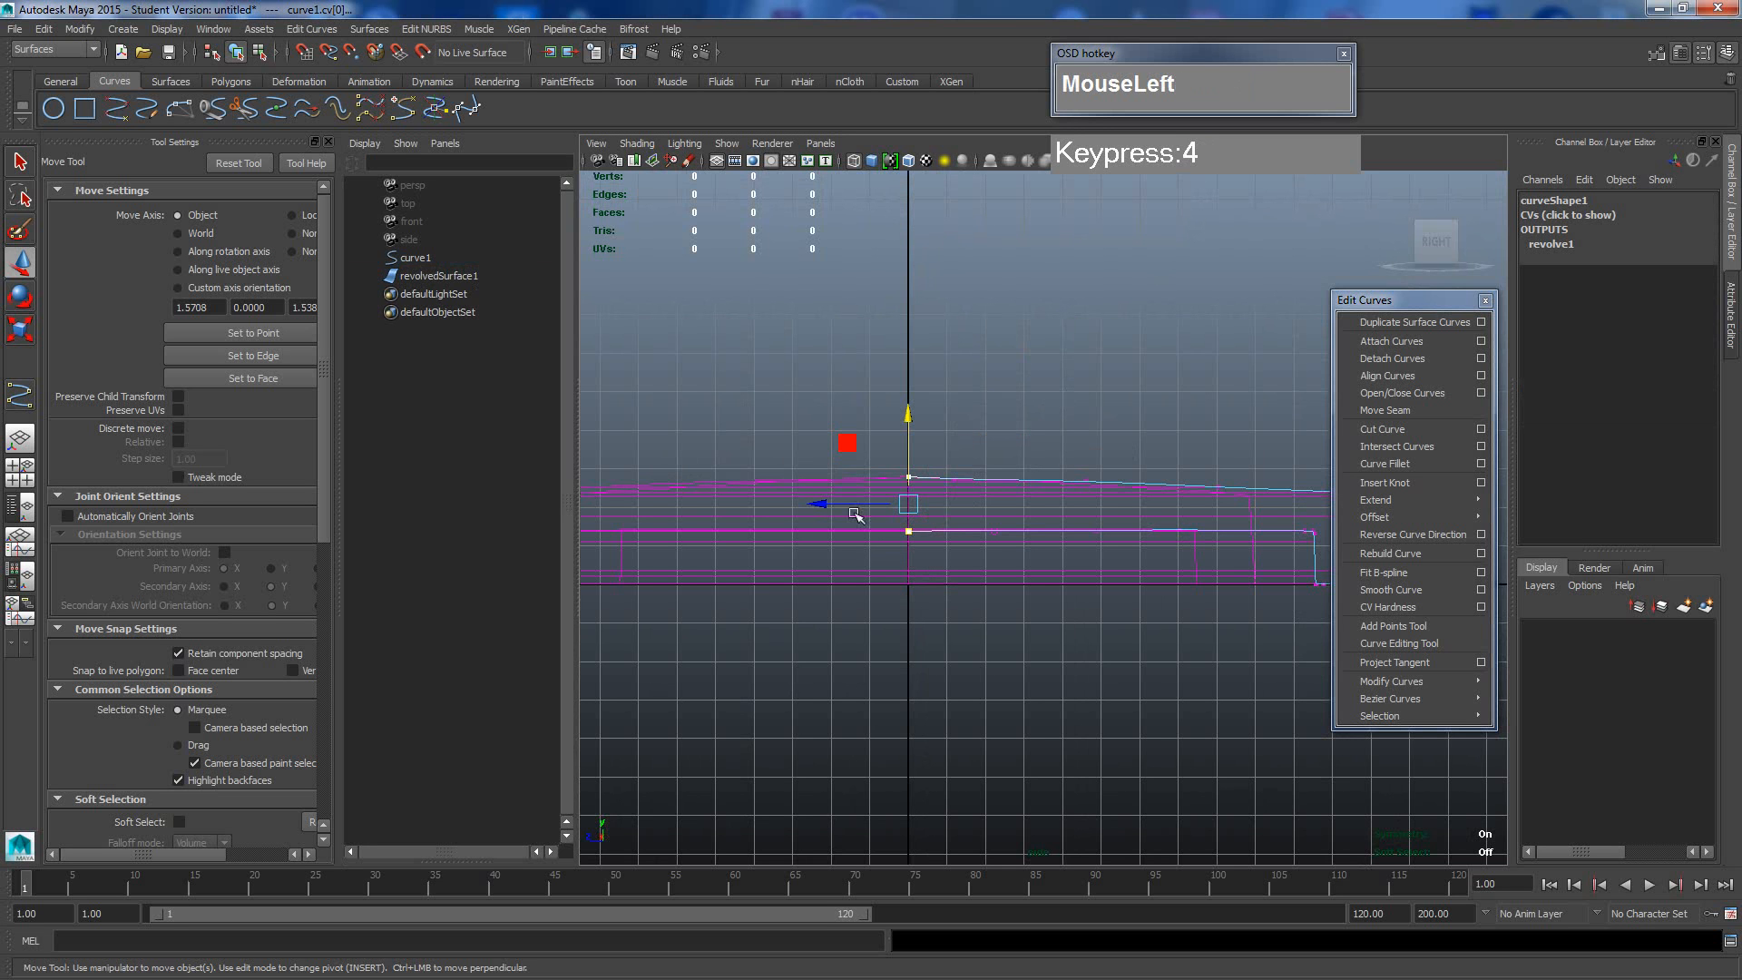
Nudge the two selected end vertices of curve1 slightly along Z at the central axis.
{"action": "left_click_drag", "start_coordinate": [840, 505], "coordinate": [840, 504]}
{"action": "scroll", "coordinate": [910, 498], "scroll_direction": "up", "scroll_amount": 4}
{"action": "middle_click_drag", "start_coordinate": [848, 481], "coordinate": [1046, 508], "text": "alt"}
{"action": "scroll", "coordinate": [949, 508], "scroll_direction": "up", "scroll_amount": 4}
{"action": "left_click", "coordinate": [932, 532]}
{"action": "left_click", "coordinate": [946, 543]}
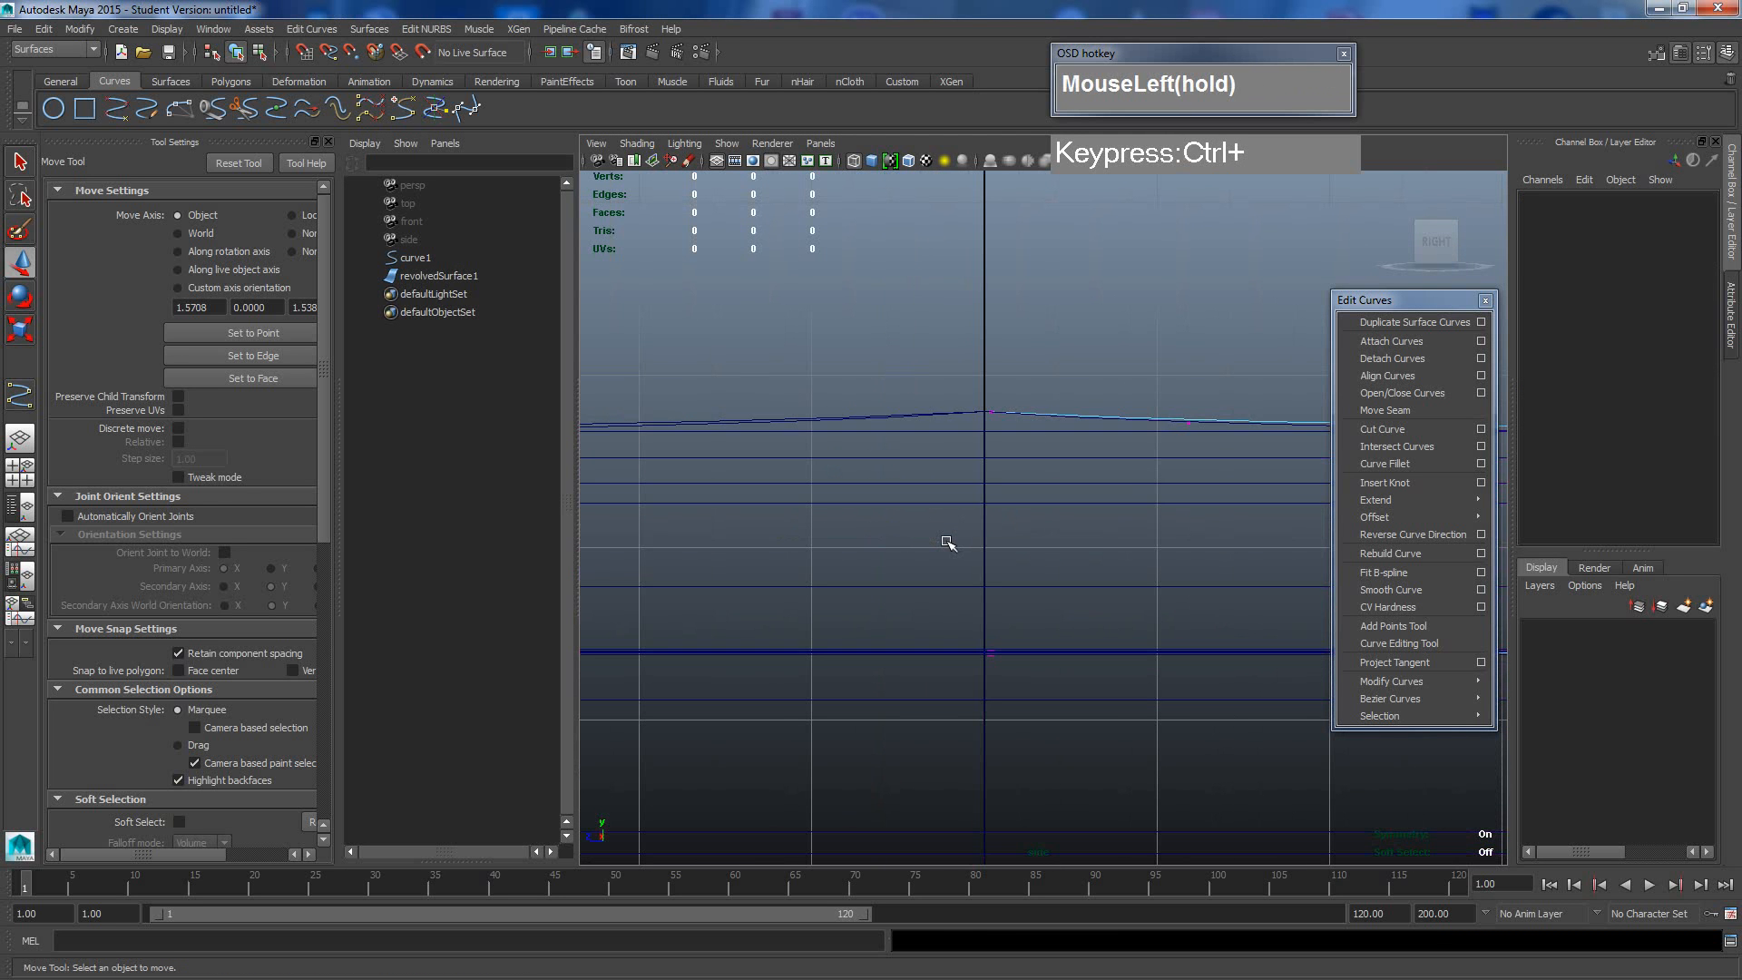
{"action": "key", "text": "ctrl+z"}
{"action": "left_click", "coordinate": [930, 535]}
{"action": "left_click_drag", "start_coordinate": [930, 537], "coordinate": [932, 542]}
Inspect the centre of the base's top in the shaded perspective view from several angles.
{"action": "key", "text": "space"}
{"action": "left_click_drag", "start_coordinate": [1026, 486], "coordinate": [1028, 449]}
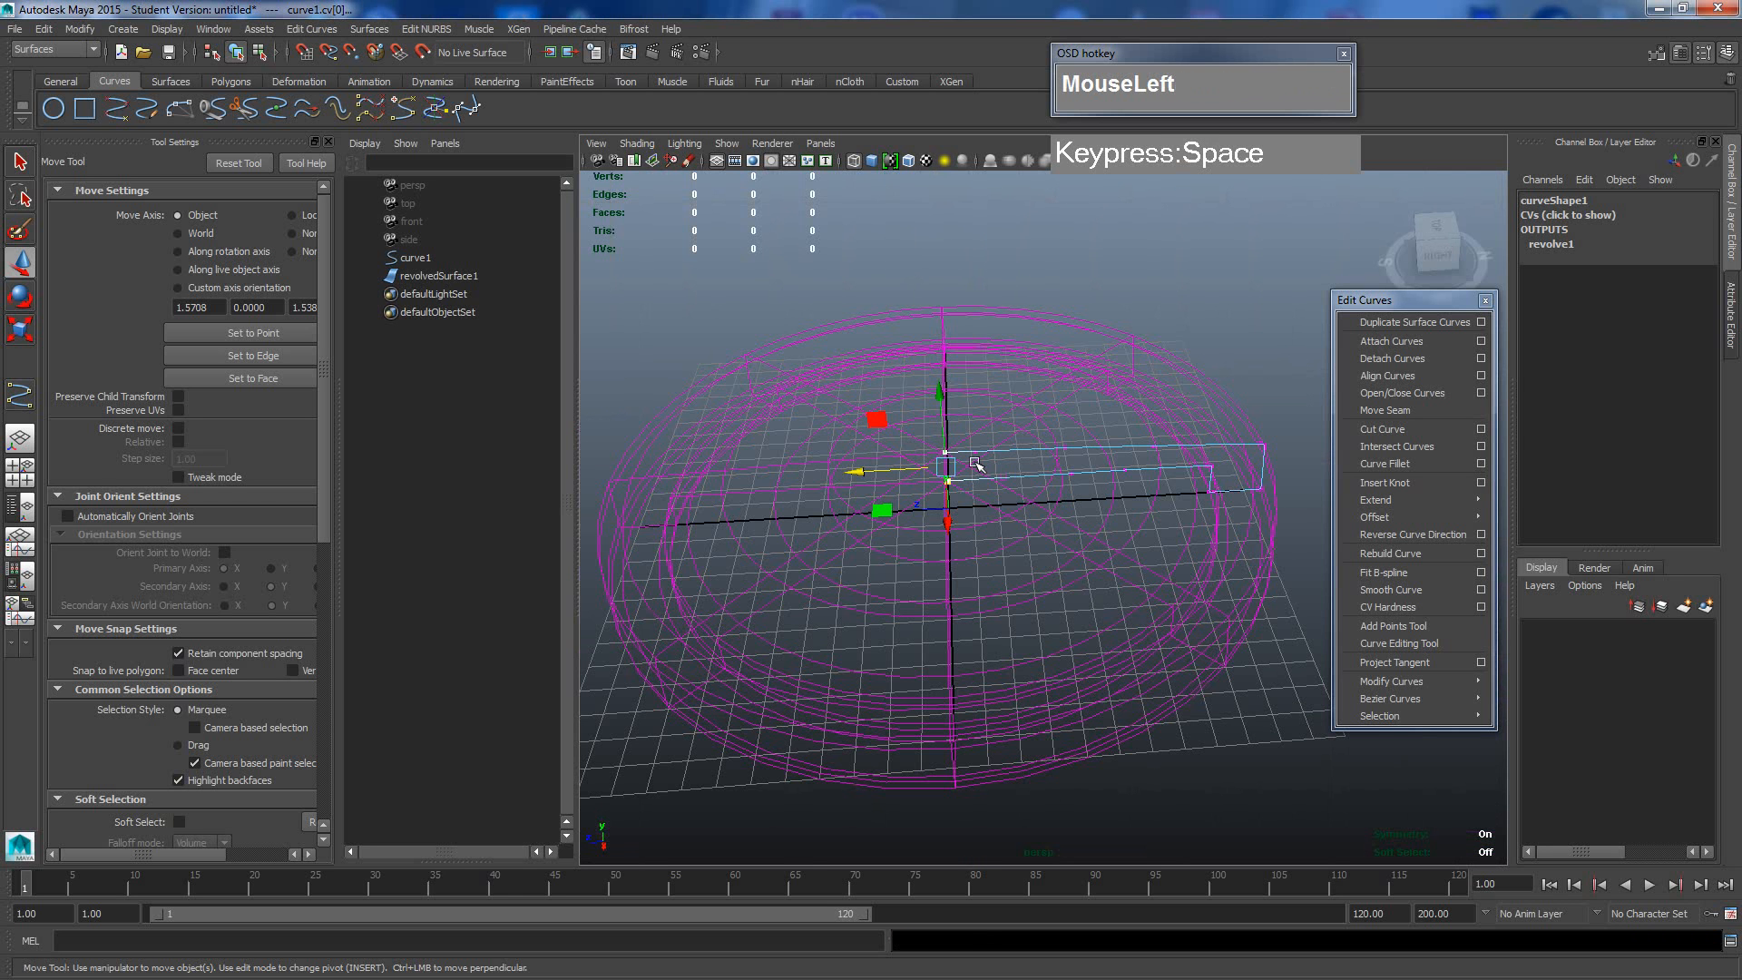
{"action": "key", "text": "5"}
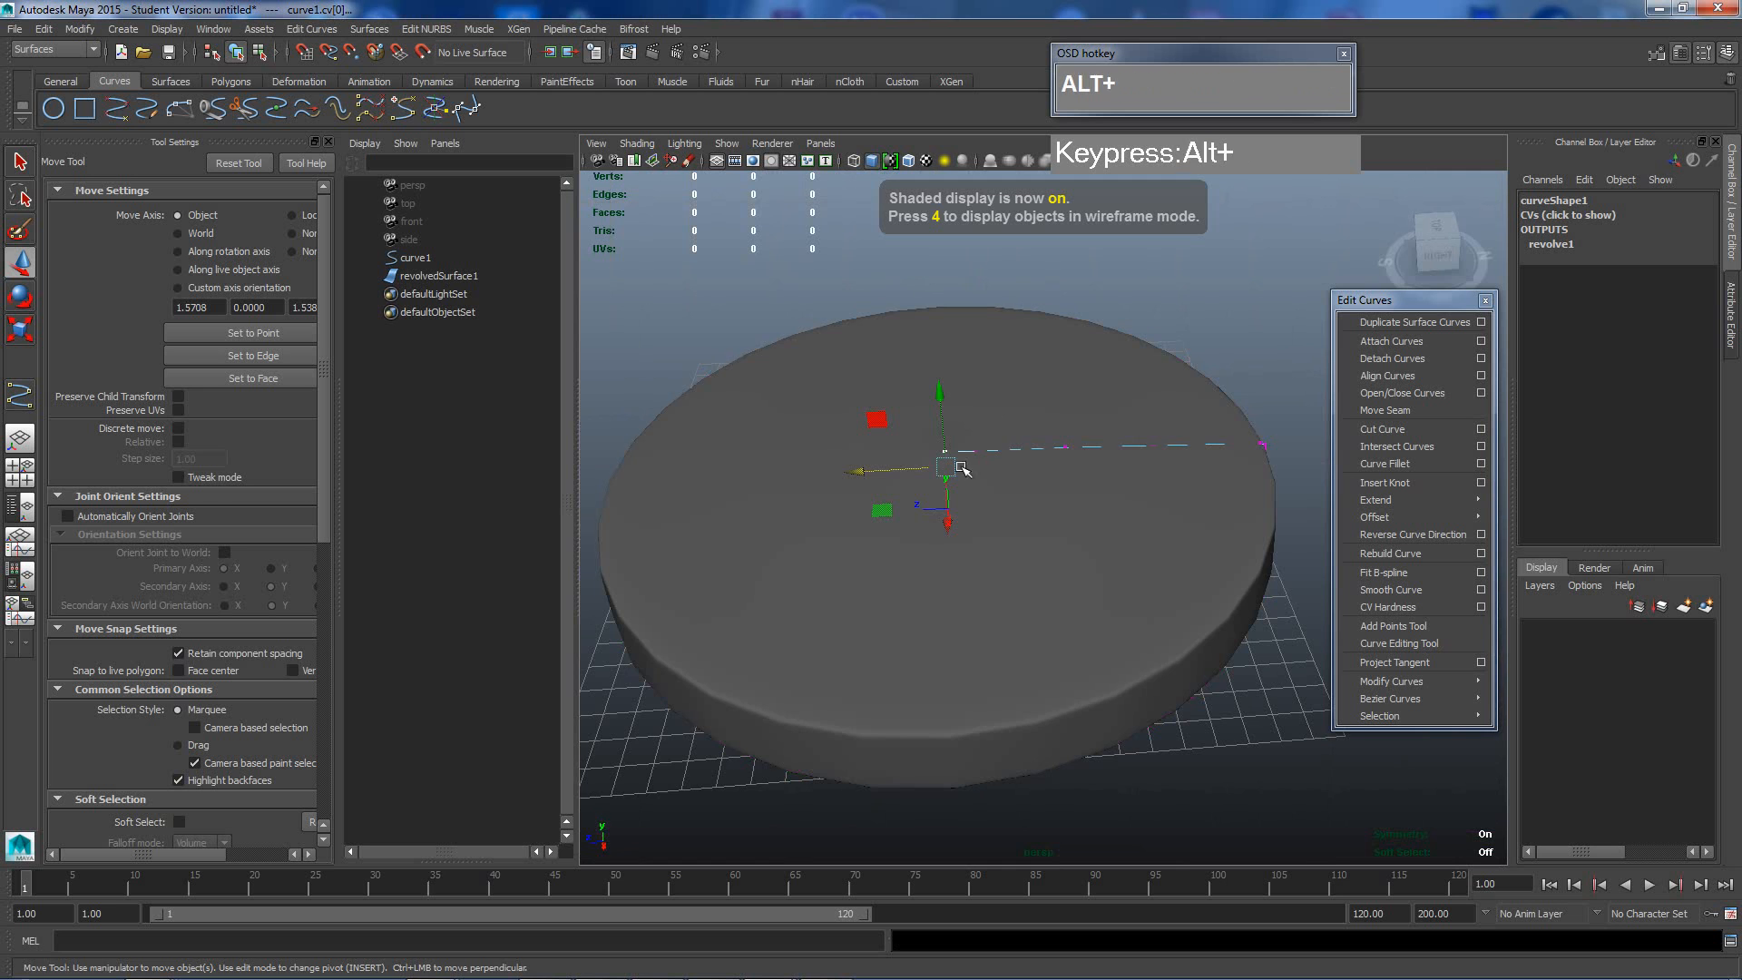
{"action": "left_click_drag", "start_coordinate": [1004, 451], "coordinate": [971, 456], "text": "alt"}
{"action": "middle_click_drag", "start_coordinate": [972, 456], "coordinate": [956, 436], "text": "alt"}
{"action": "scroll", "coordinate": [956, 437], "scroll_direction": "down", "scroll_amount": 3}
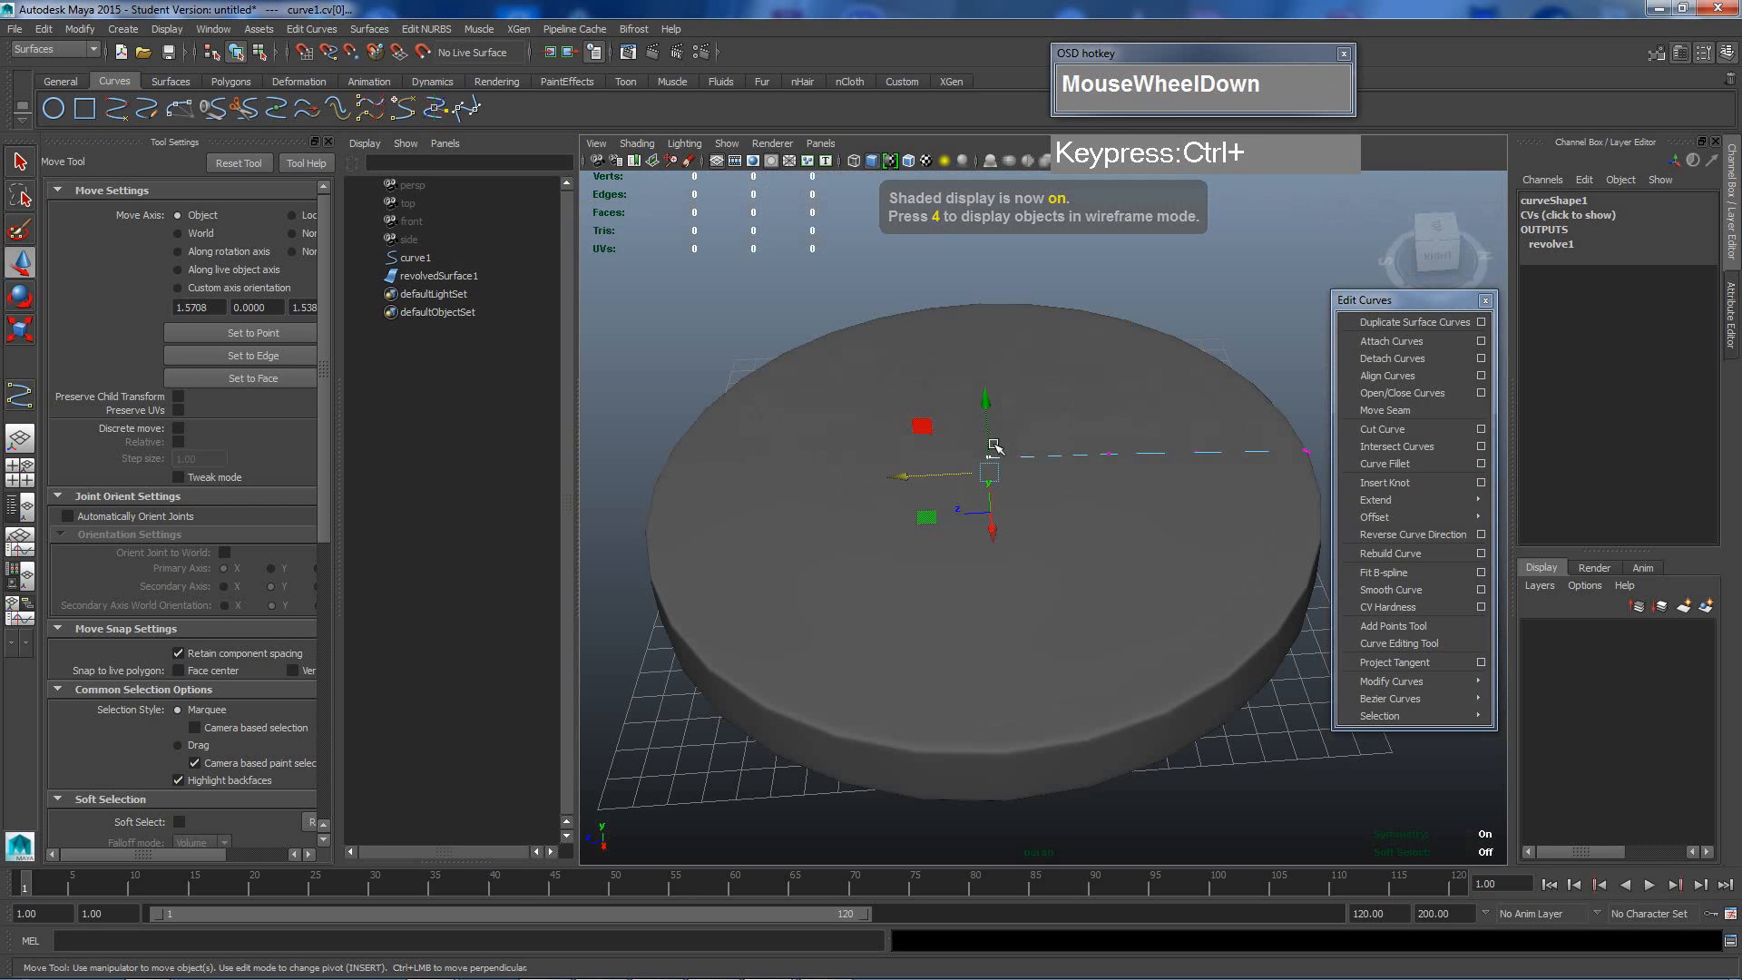
{"action": "mouse_move", "coordinate": [1001, 477]}
{"action": "left_mouse_down", "text": "alt"}
{"action": "mouse_move", "coordinate": [1019, 470]}
{"action": "mouse_move", "coordinate": [1003, 472]}
{"action": "left_mouse_up", "text": "alt"}
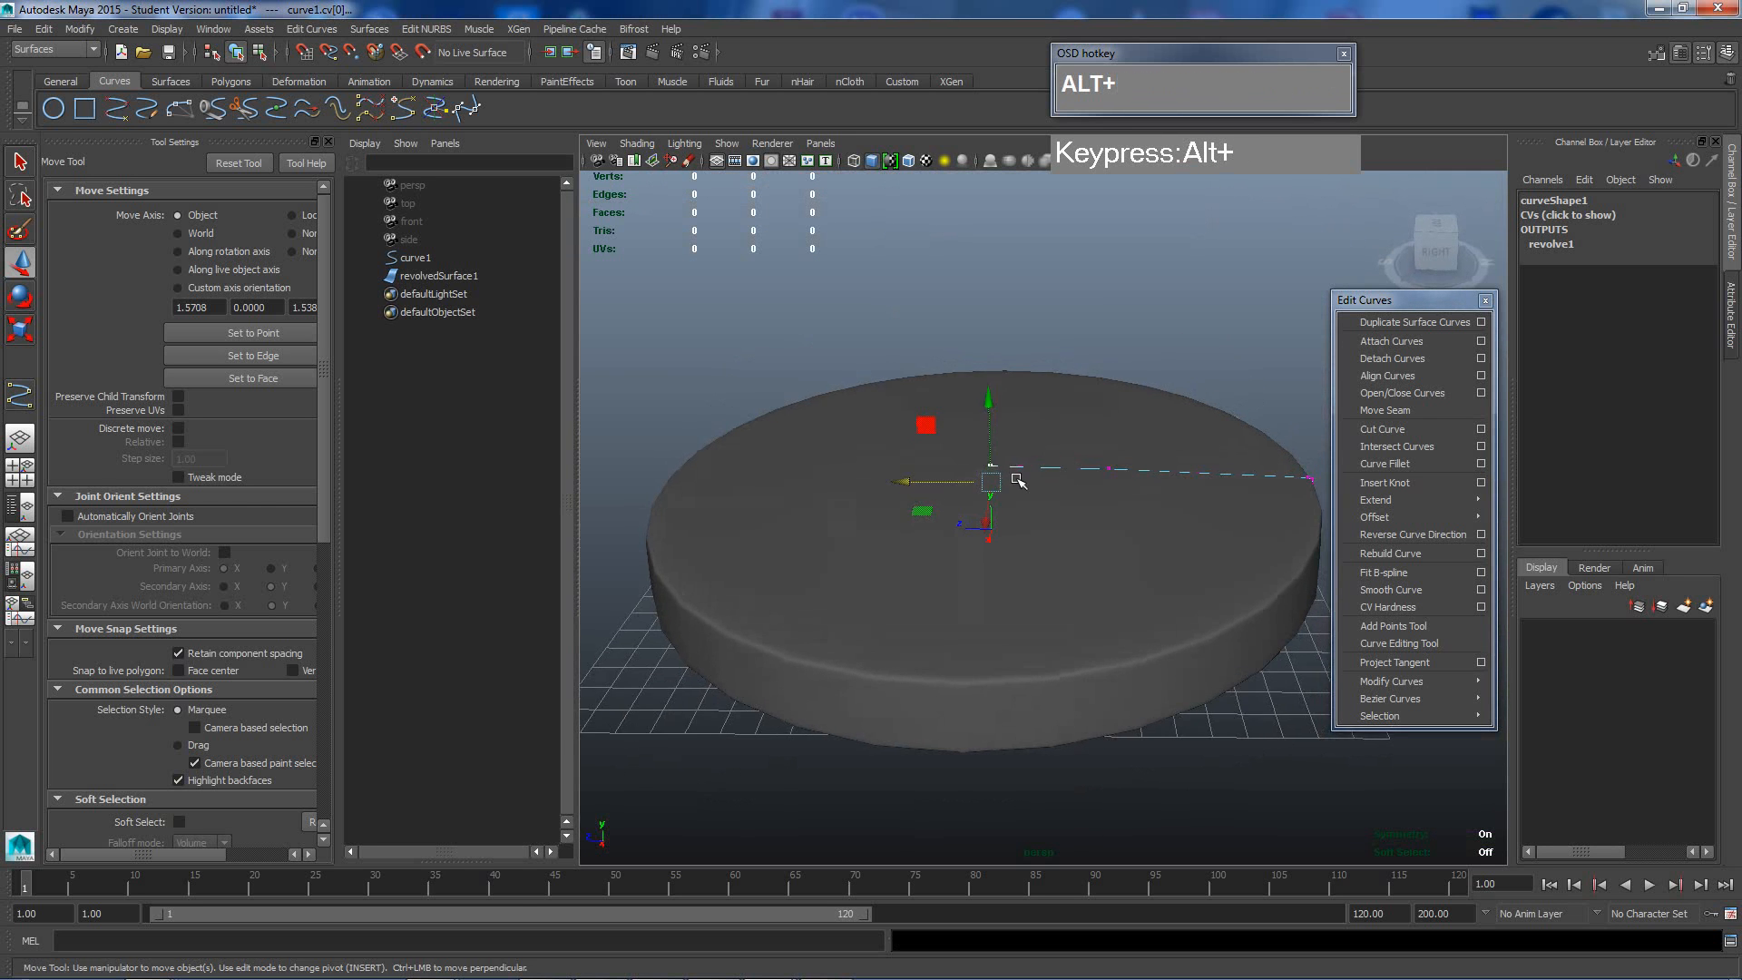
{"action": "middle_click_drag", "start_coordinate": [1003, 472], "coordinate": [1010, 511], "text": "alt"}
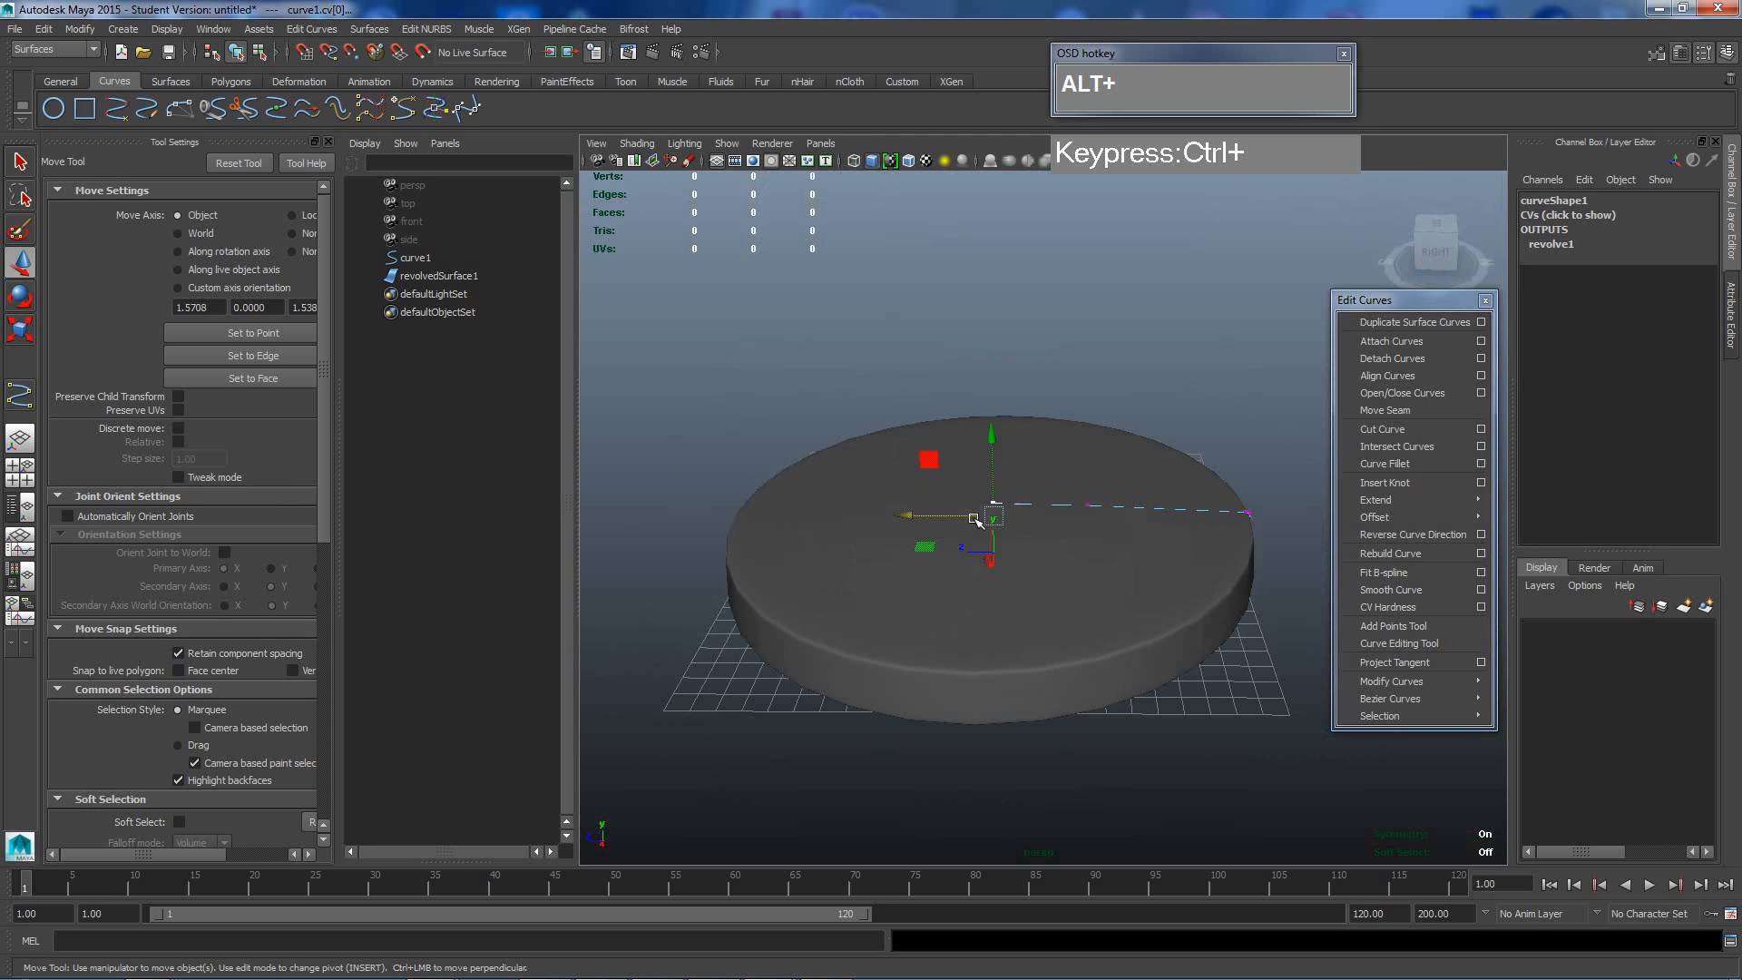
Show the base from the right side in wireframe and frame the area around its top centre.
{"action": "key", "text": "space"}
{"action": "left_click_drag", "start_coordinate": [1025, 408], "coordinate": [1101, 401]}
{"action": "scroll", "coordinate": [1106, 462], "scroll_direction": "down", "scroll_amount": 3}
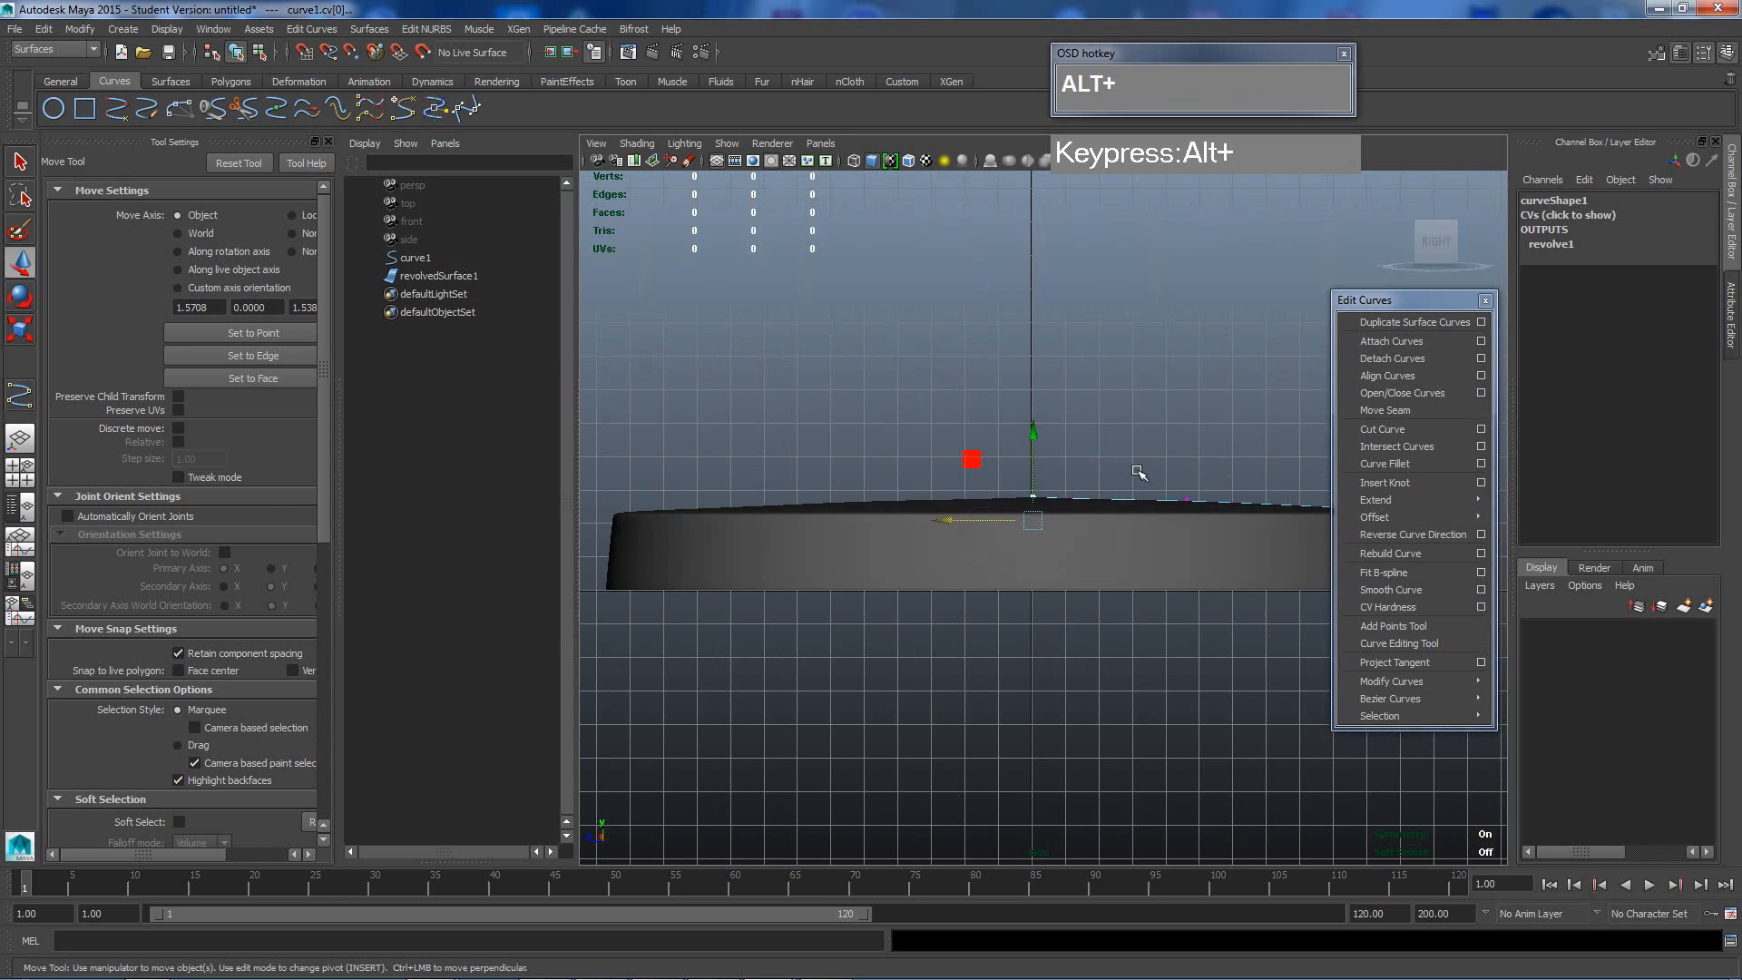
{"action": "middle_click_drag", "start_coordinate": [1135, 478], "coordinate": [1036, 540], "text": "alt"}
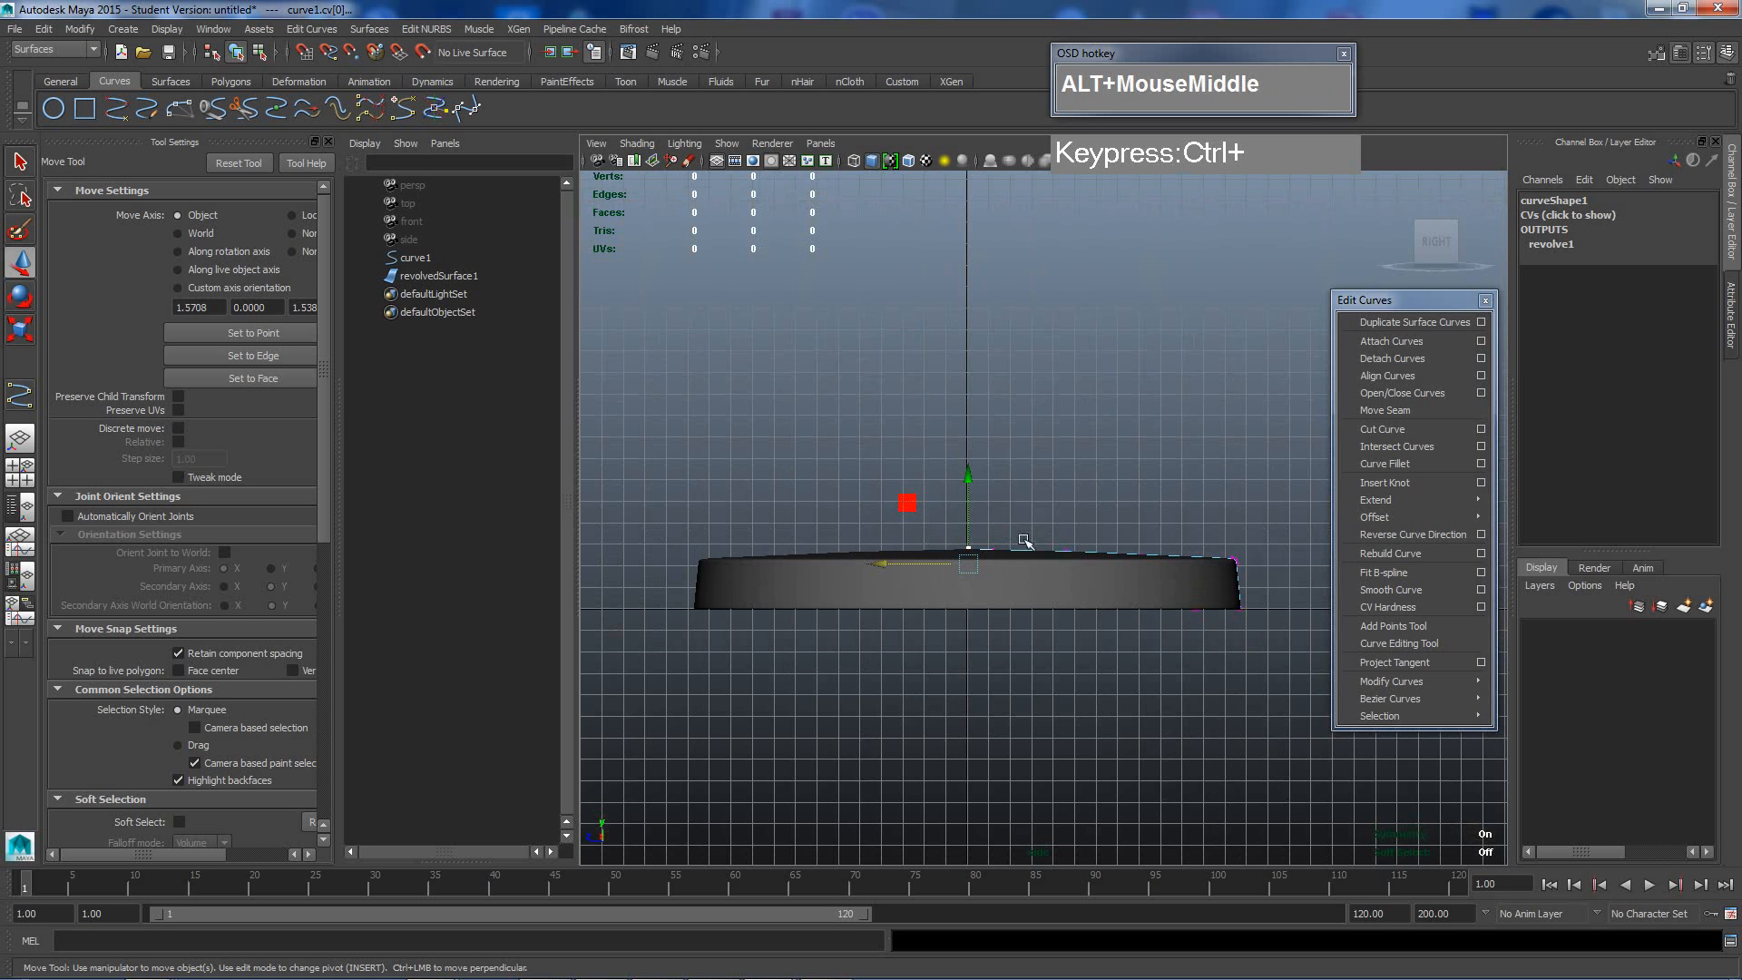
{"action": "scroll", "coordinate": [1020, 560], "scroll_direction": "up", "scroll_amount": 1}
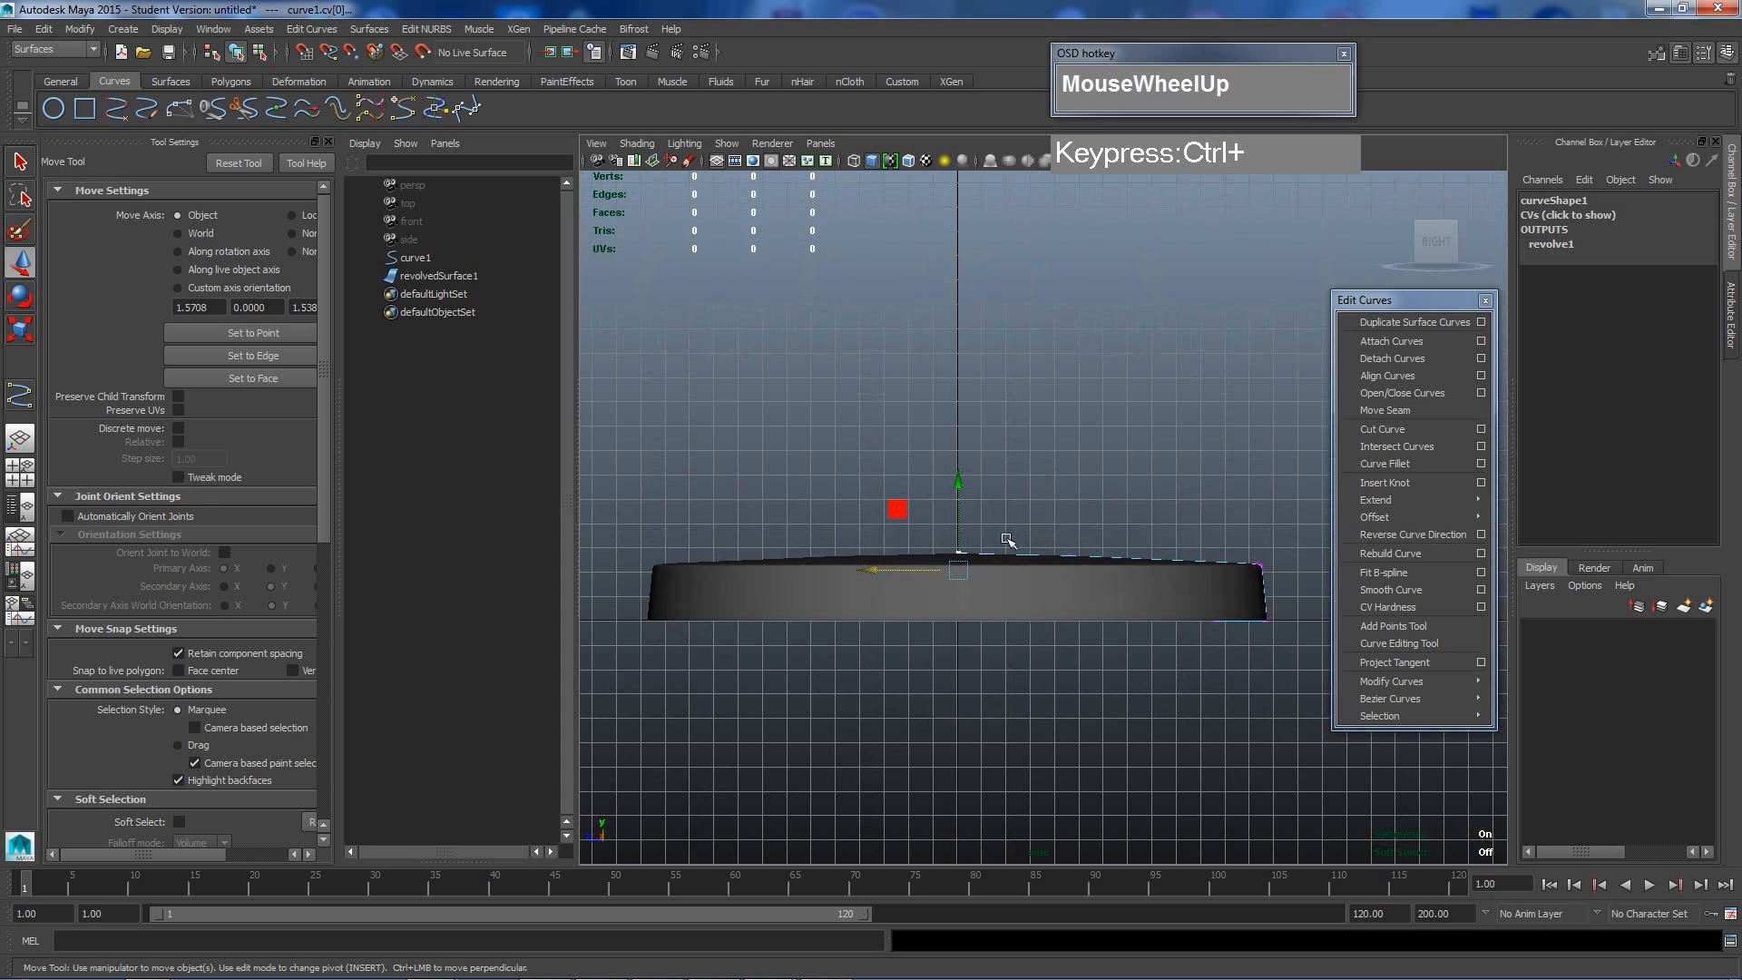
{"action": "key", "text": "4"}
{"action": "scroll", "coordinate": [1025, 517], "scroll_direction": "up", "scroll_amount": 1}
{"action": "scroll", "coordinate": [1039, 519], "scroll_direction": "up", "scroll_amount": 2, "text": "alt"}
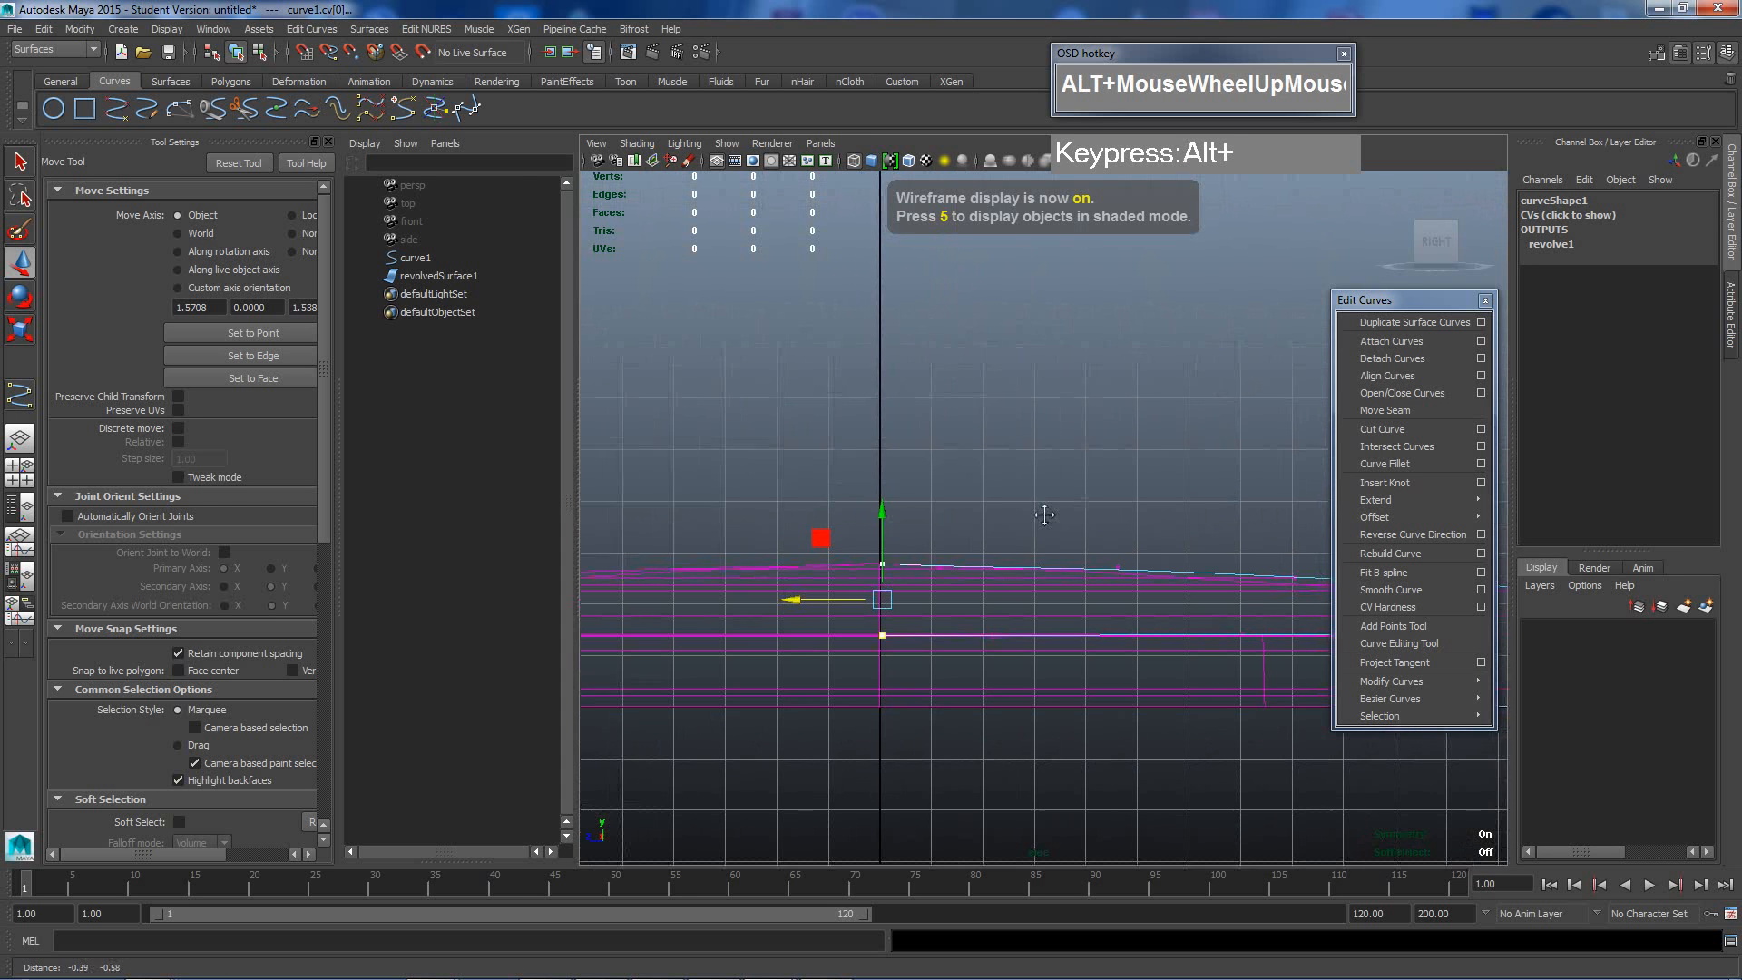
Start a cubic CV curve on the axis just above the base, running outward about 3 grid units to a tight lower corner.
{"action": "left_click", "coordinate": [121, 29]}
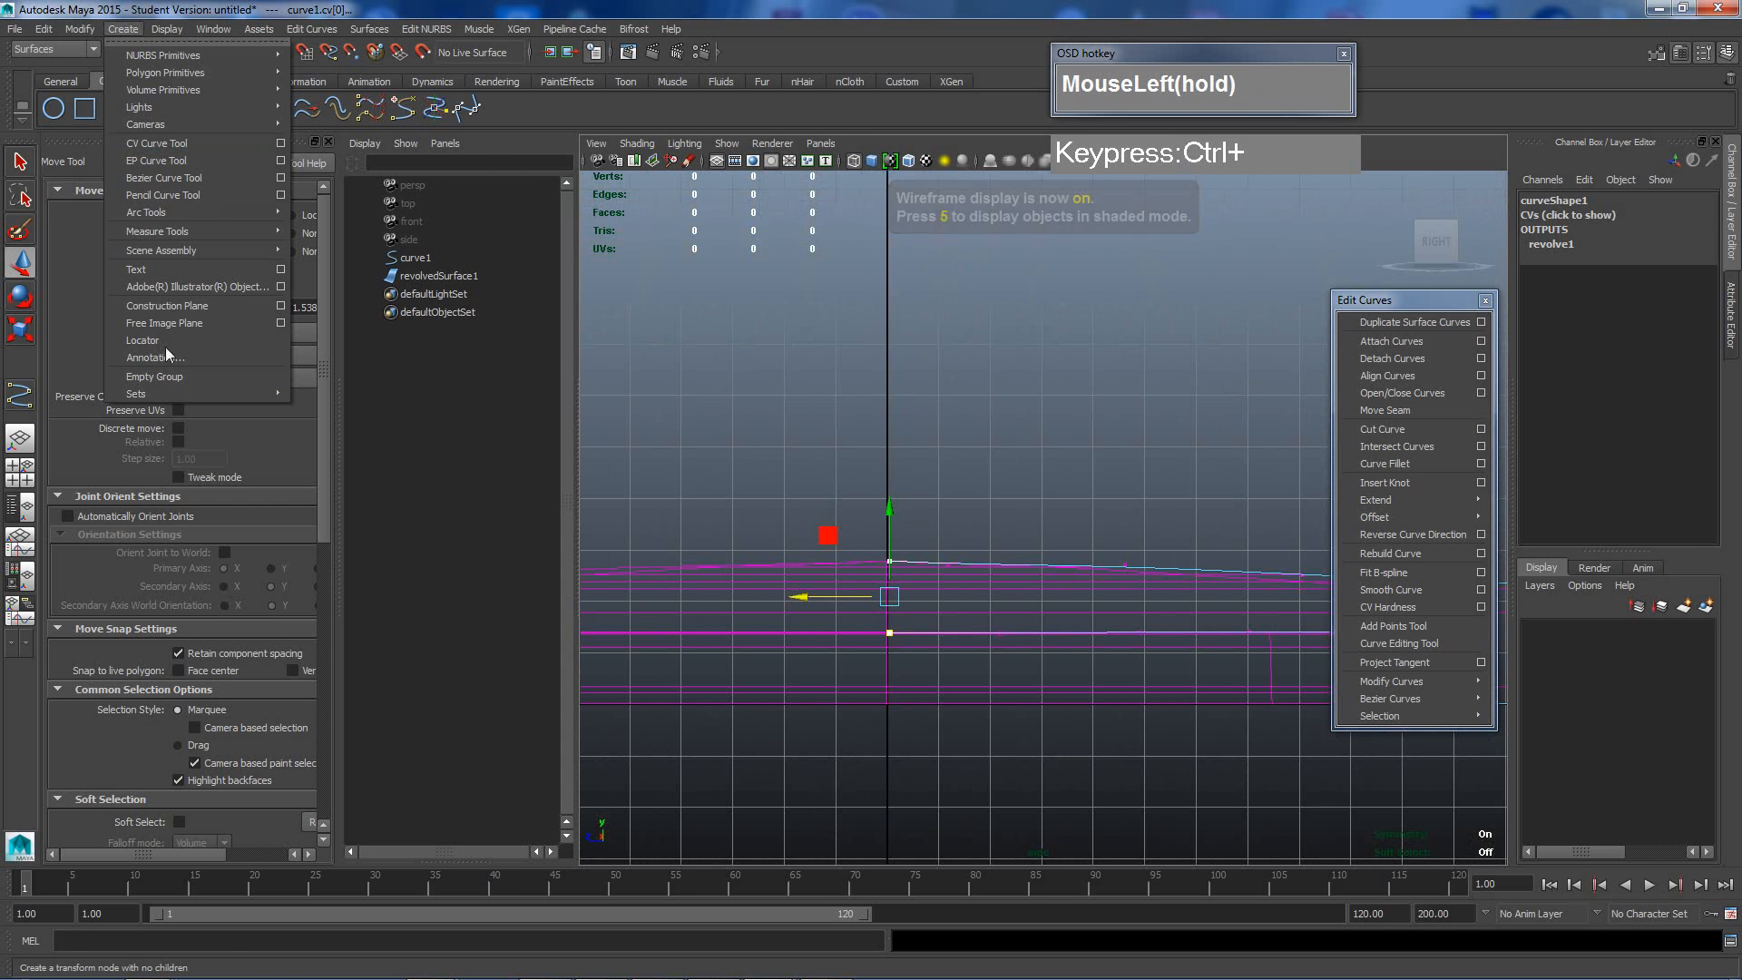
{"action": "left_click", "coordinate": [185, 143]}
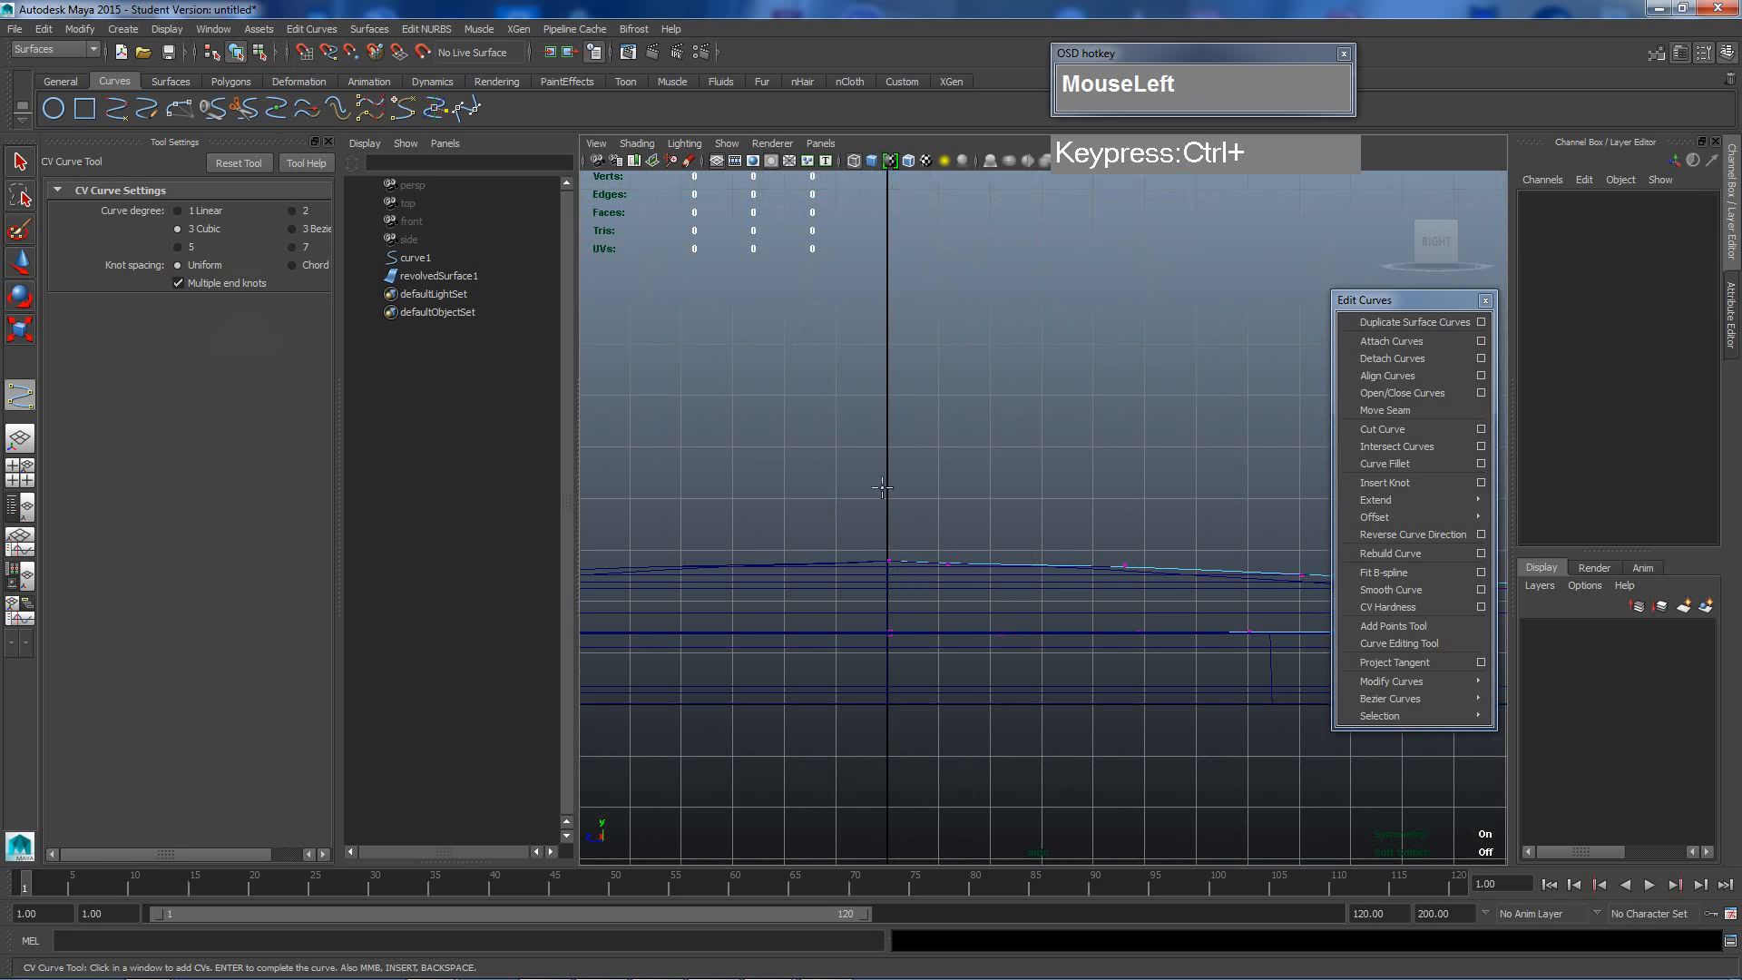
{"action": "key", "text": "Return"}
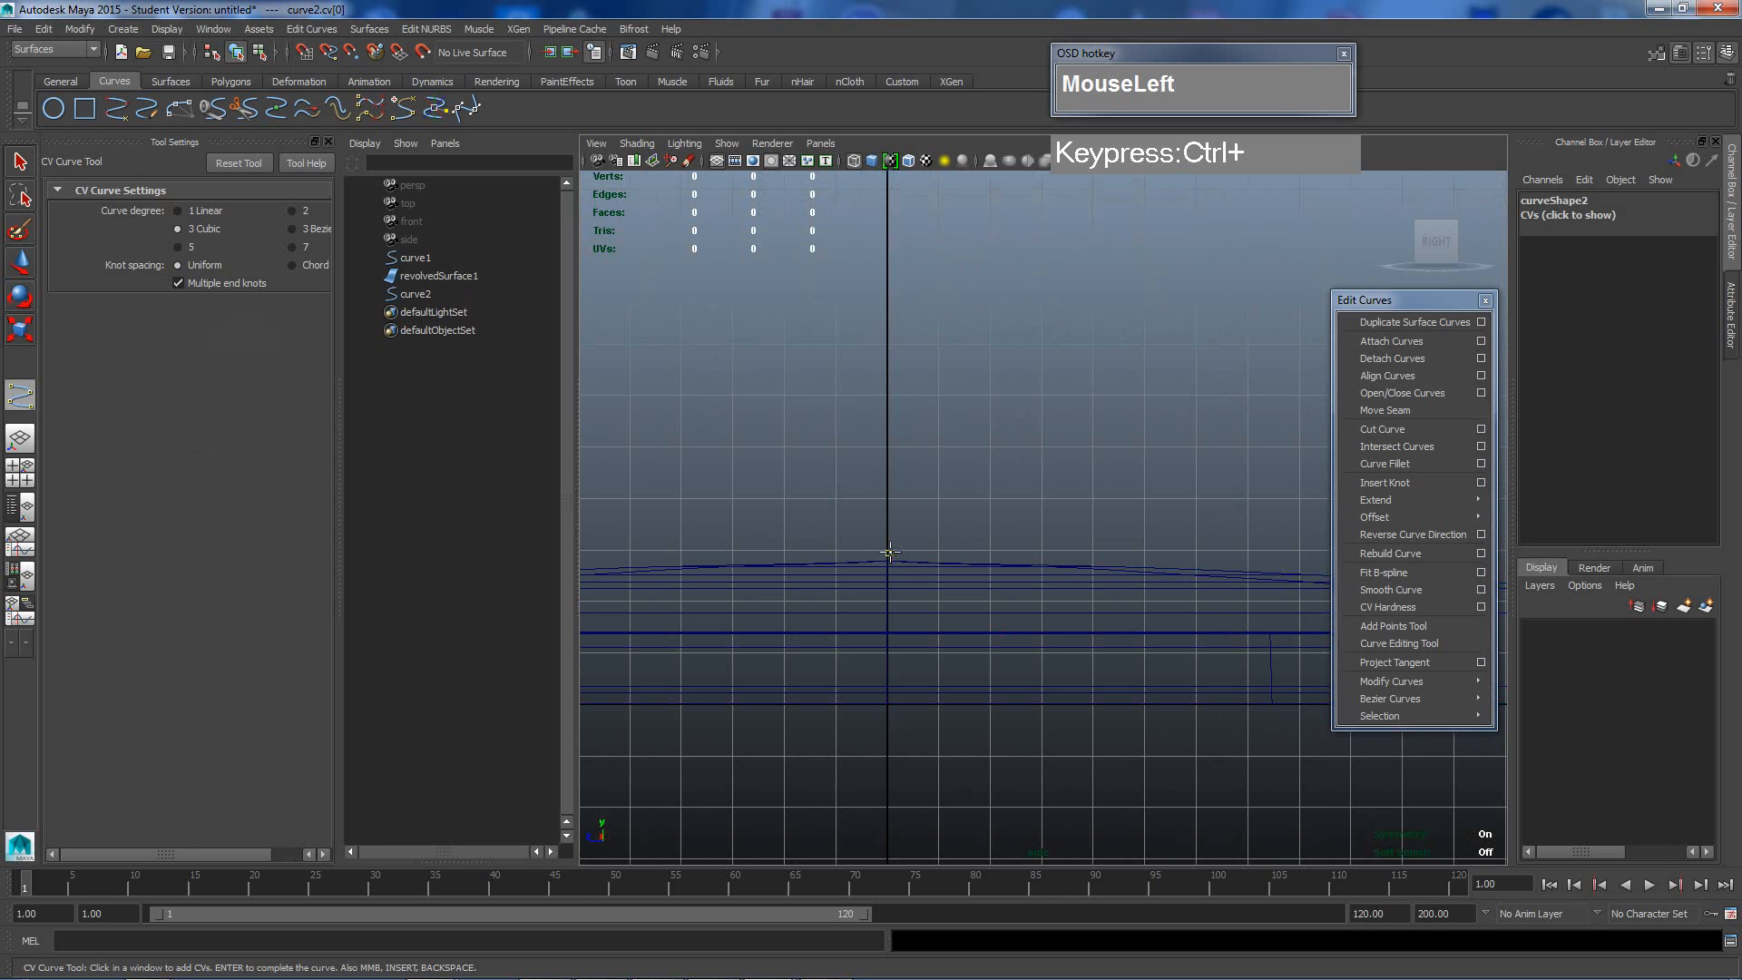
{"action": "left_click_drag", "start_coordinate": [1017, 554], "coordinate": [1027, 554]}
{"action": "left_click", "coordinate": [1031, 553]}
{"action": "left_click", "coordinate": [1033, 551]}
Continue the curve up a wall about 2 grid units high, around a narrow rim and down a concave slope to the axis, and finish it.
{"action": "left_click", "coordinate": [1037, 457]}
{"action": "left_click", "coordinate": [1034, 454]}
{"action": "left_click", "coordinate": [1023, 453]}
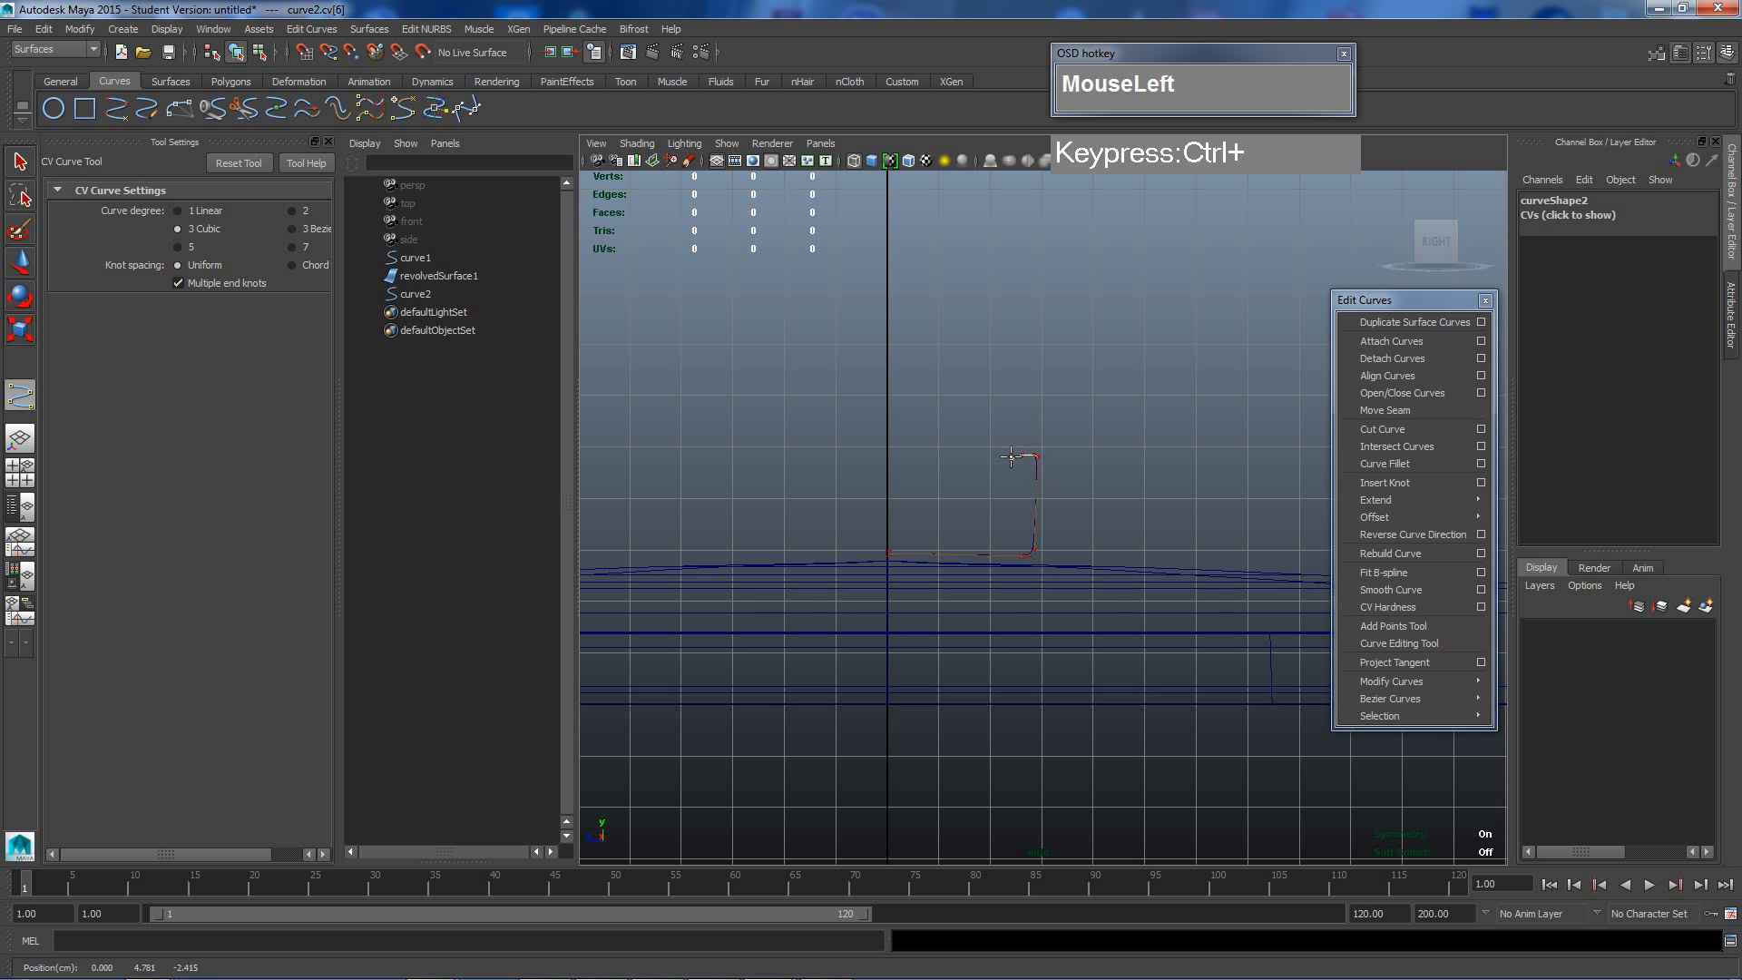
{"action": "left_click", "coordinate": [1012, 456]}
{"action": "left_click", "coordinate": [990, 495]}
{"action": "left_click", "coordinate": [938, 515]}
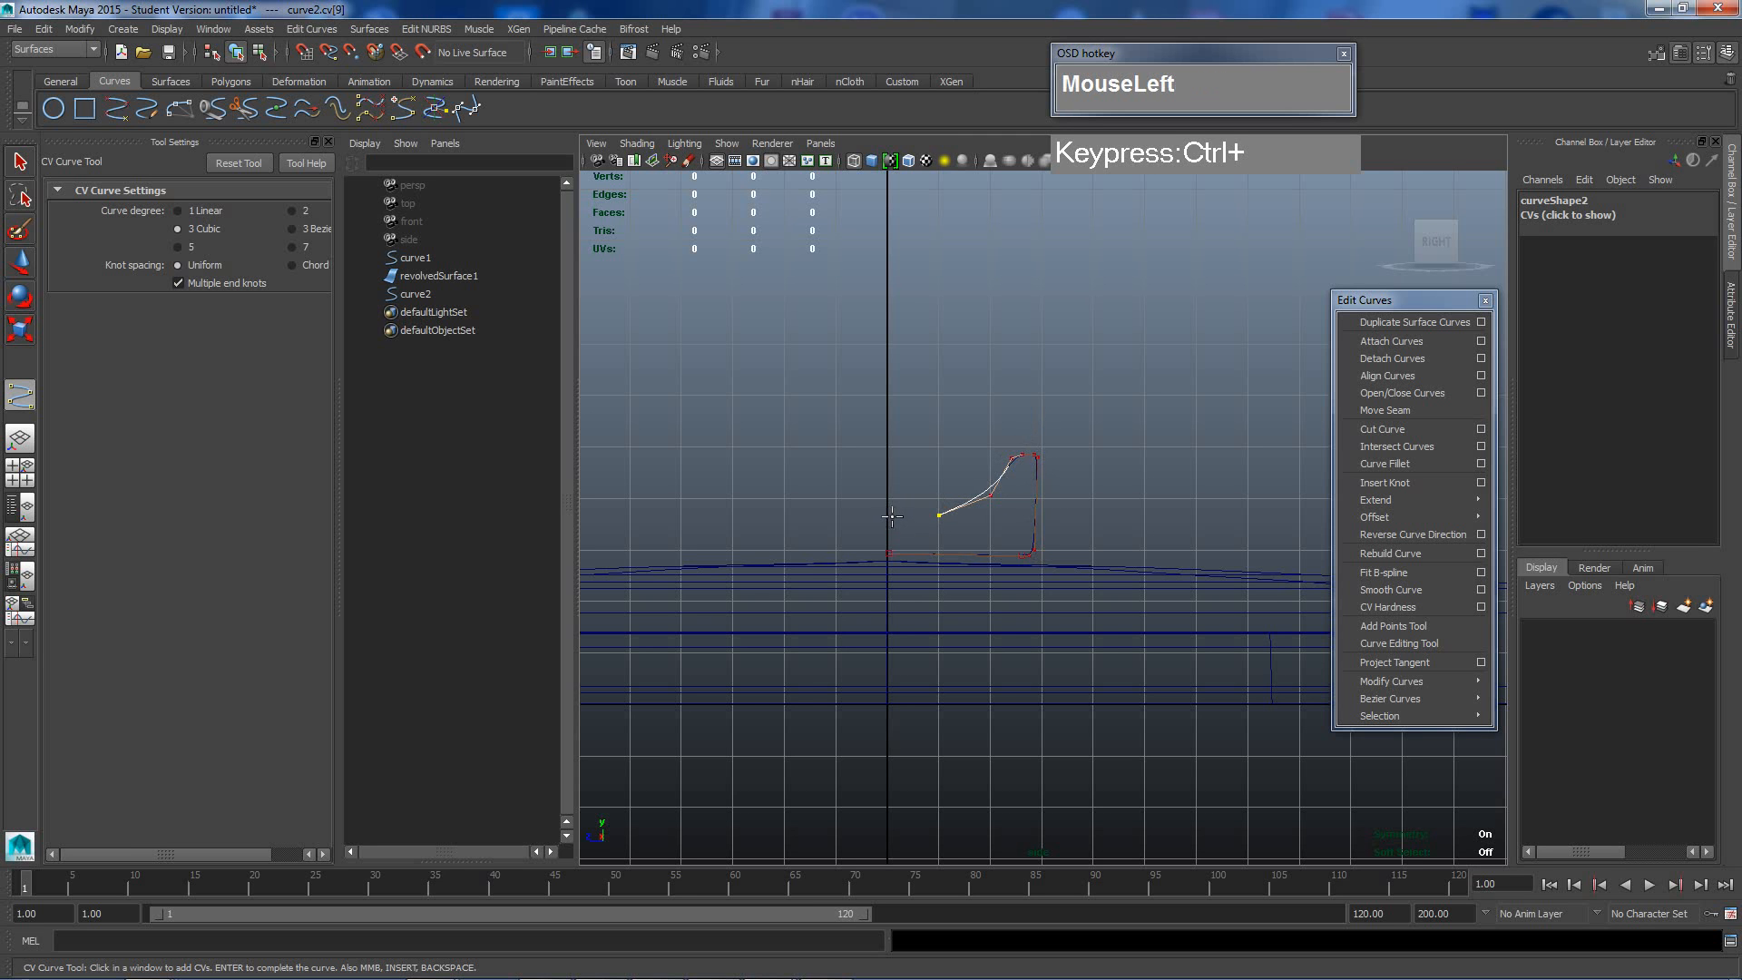
{"action": "left_click", "coordinate": [888, 519]}
{"action": "key", "text": "Return"}
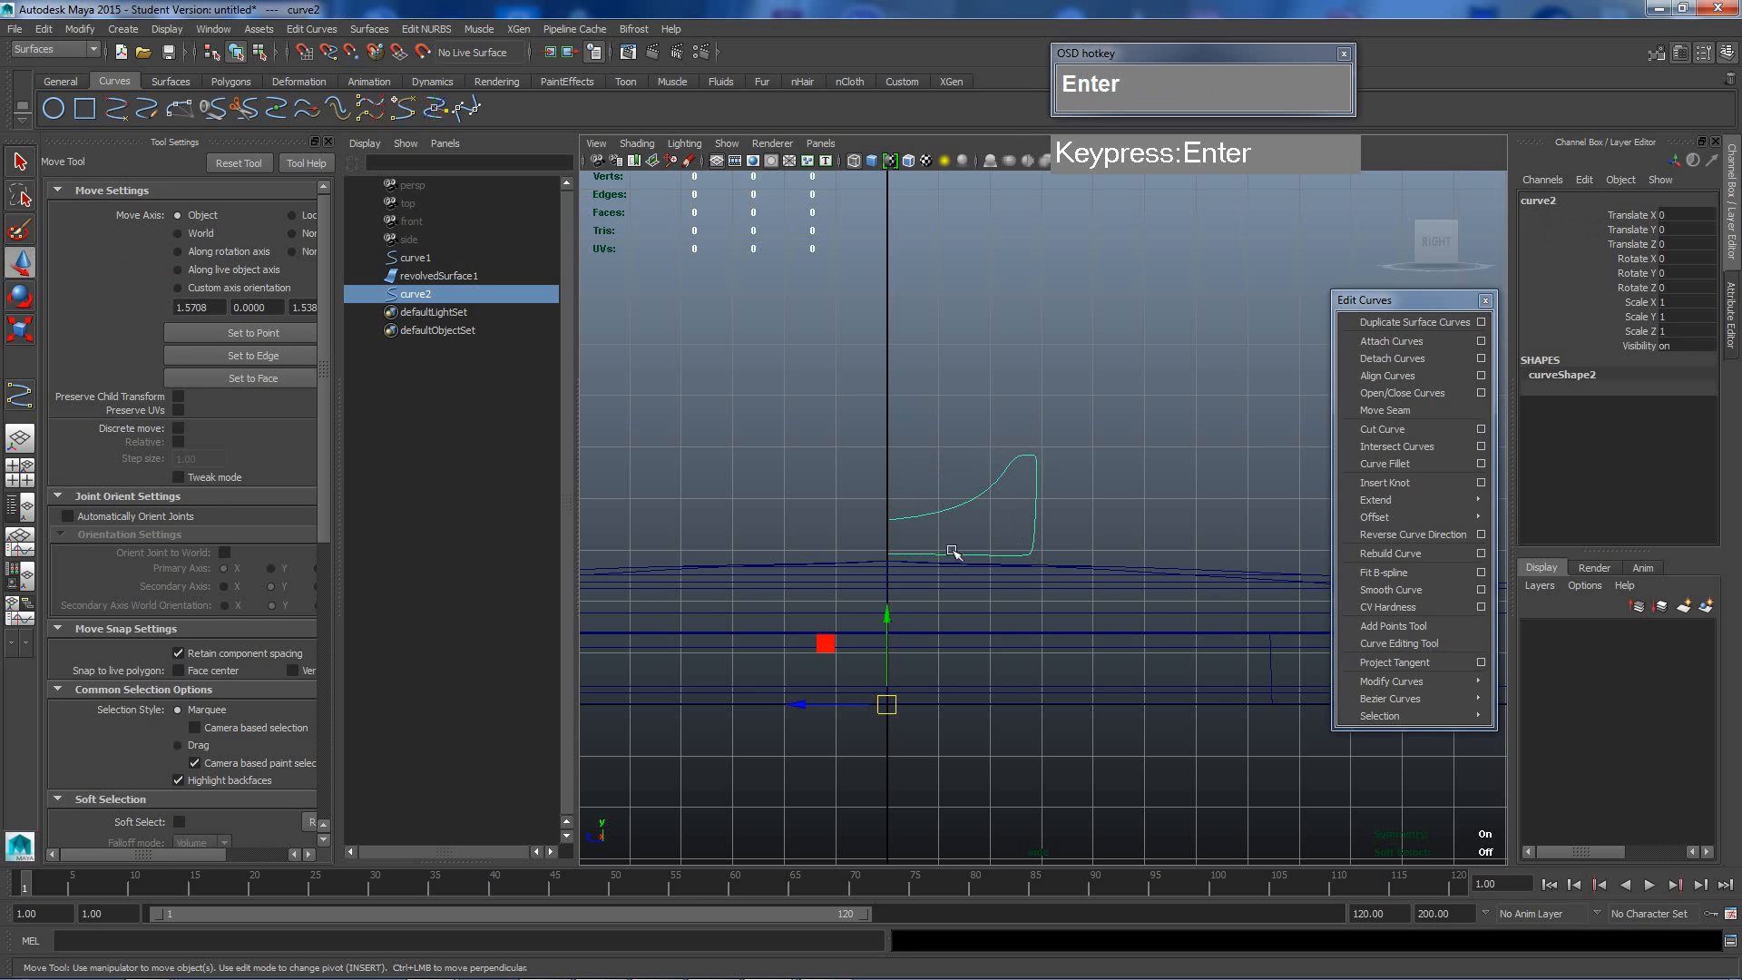
Revolve the new cup profile 360 degrees around the Y axis as a cubic surface with 8 sections.
{"action": "scroll", "coordinate": [855, 540], "scroll_direction": "up", "scroll_amount": 6}
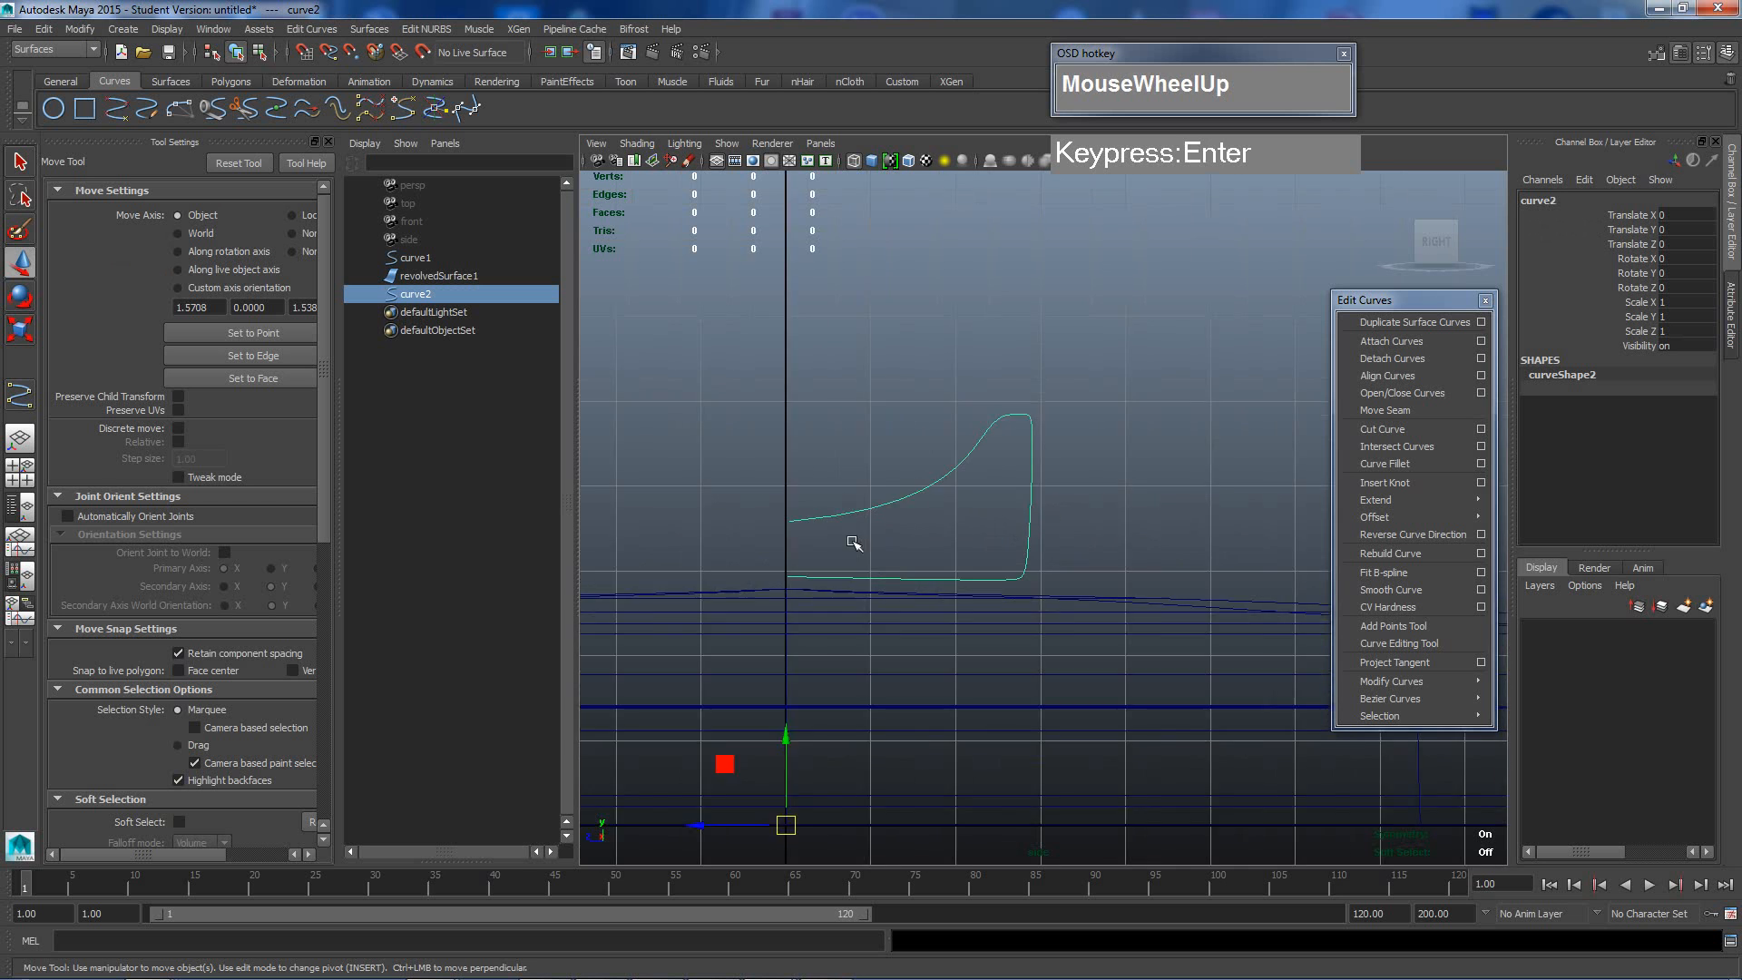
{"action": "middle_click_drag", "start_coordinate": [840, 568], "coordinate": [989, 473], "text": "alt"}
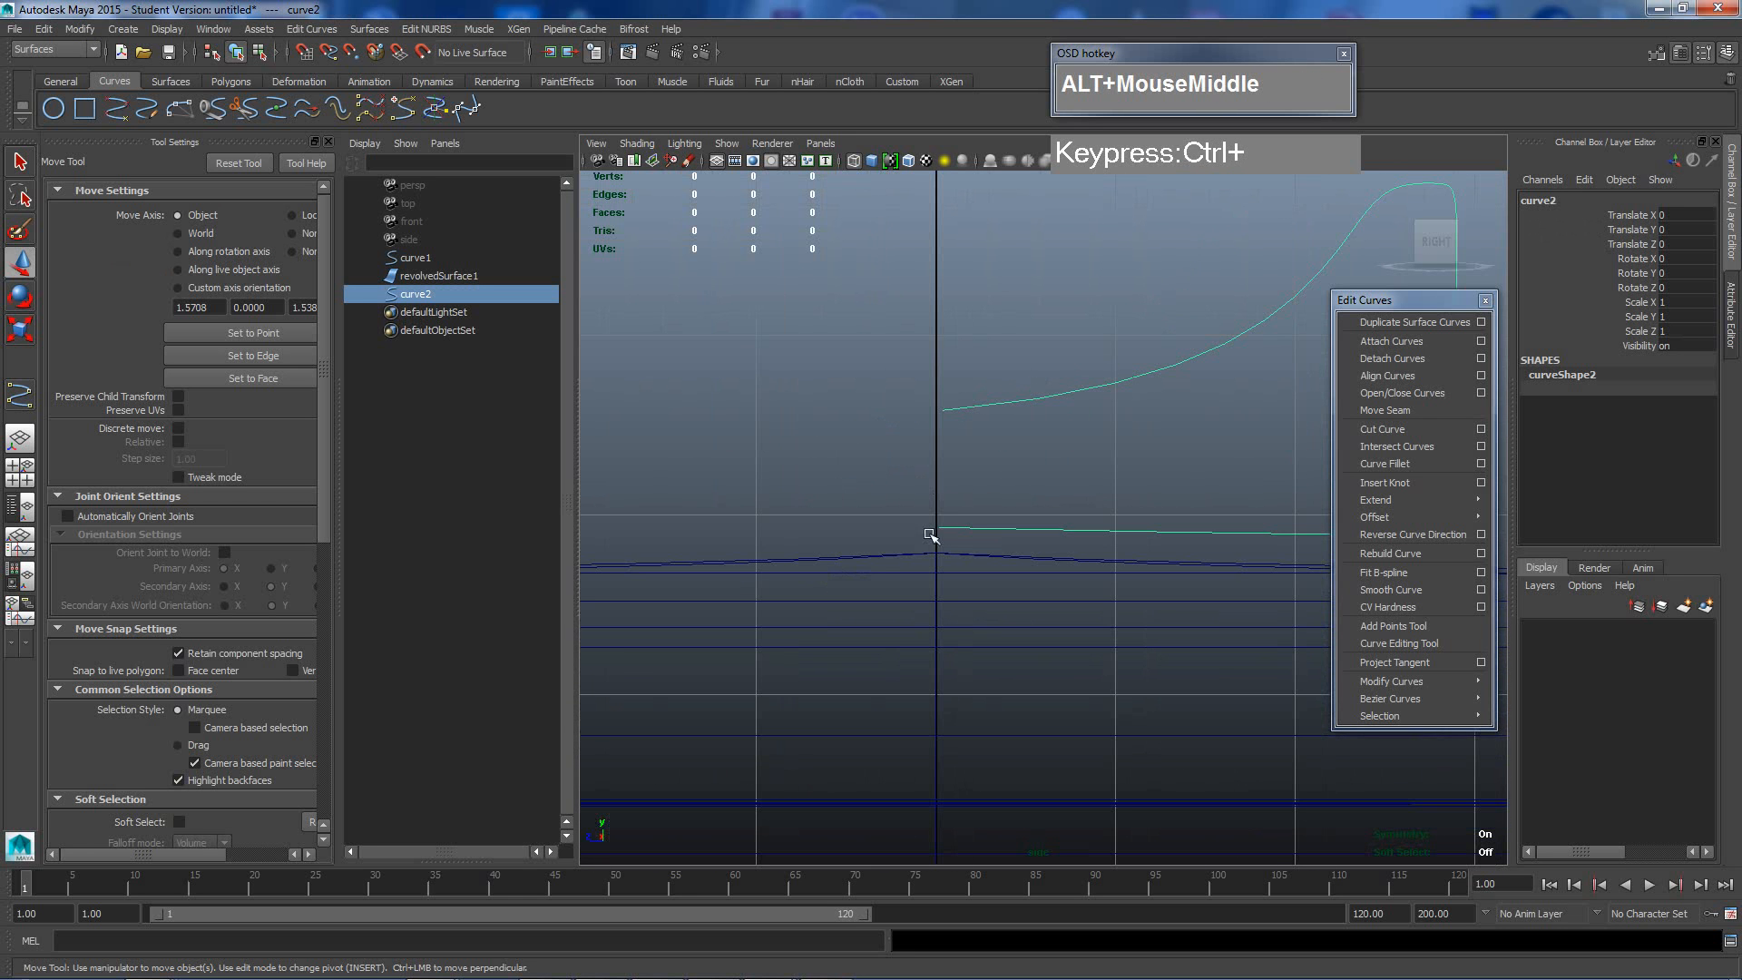
{"action": "scroll", "coordinate": [948, 556], "scroll_direction": "down", "scroll_amount": 5}
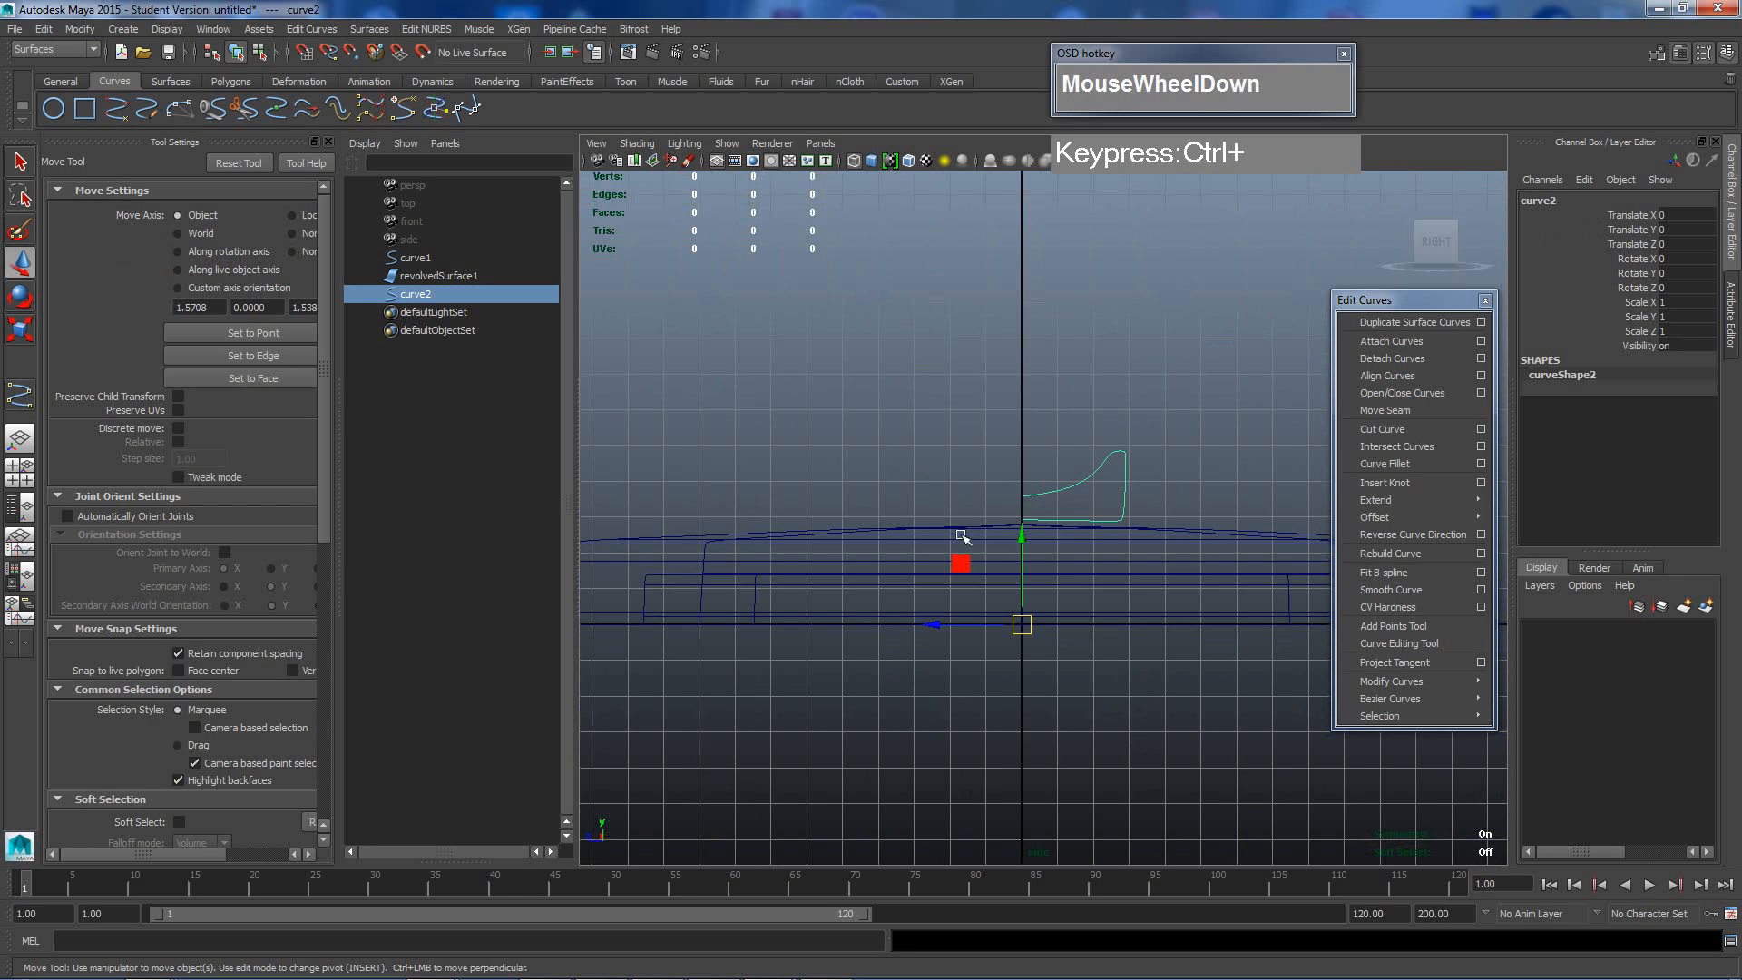
{"action": "scroll", "coordinate": [1034, 509], "scroll_direction": "up", "scroll_amount": 3}
{"action": "middle_click_drag", "start_coordinate": [1068, 508], "coordinate": [998, 494], "text": "alt"}
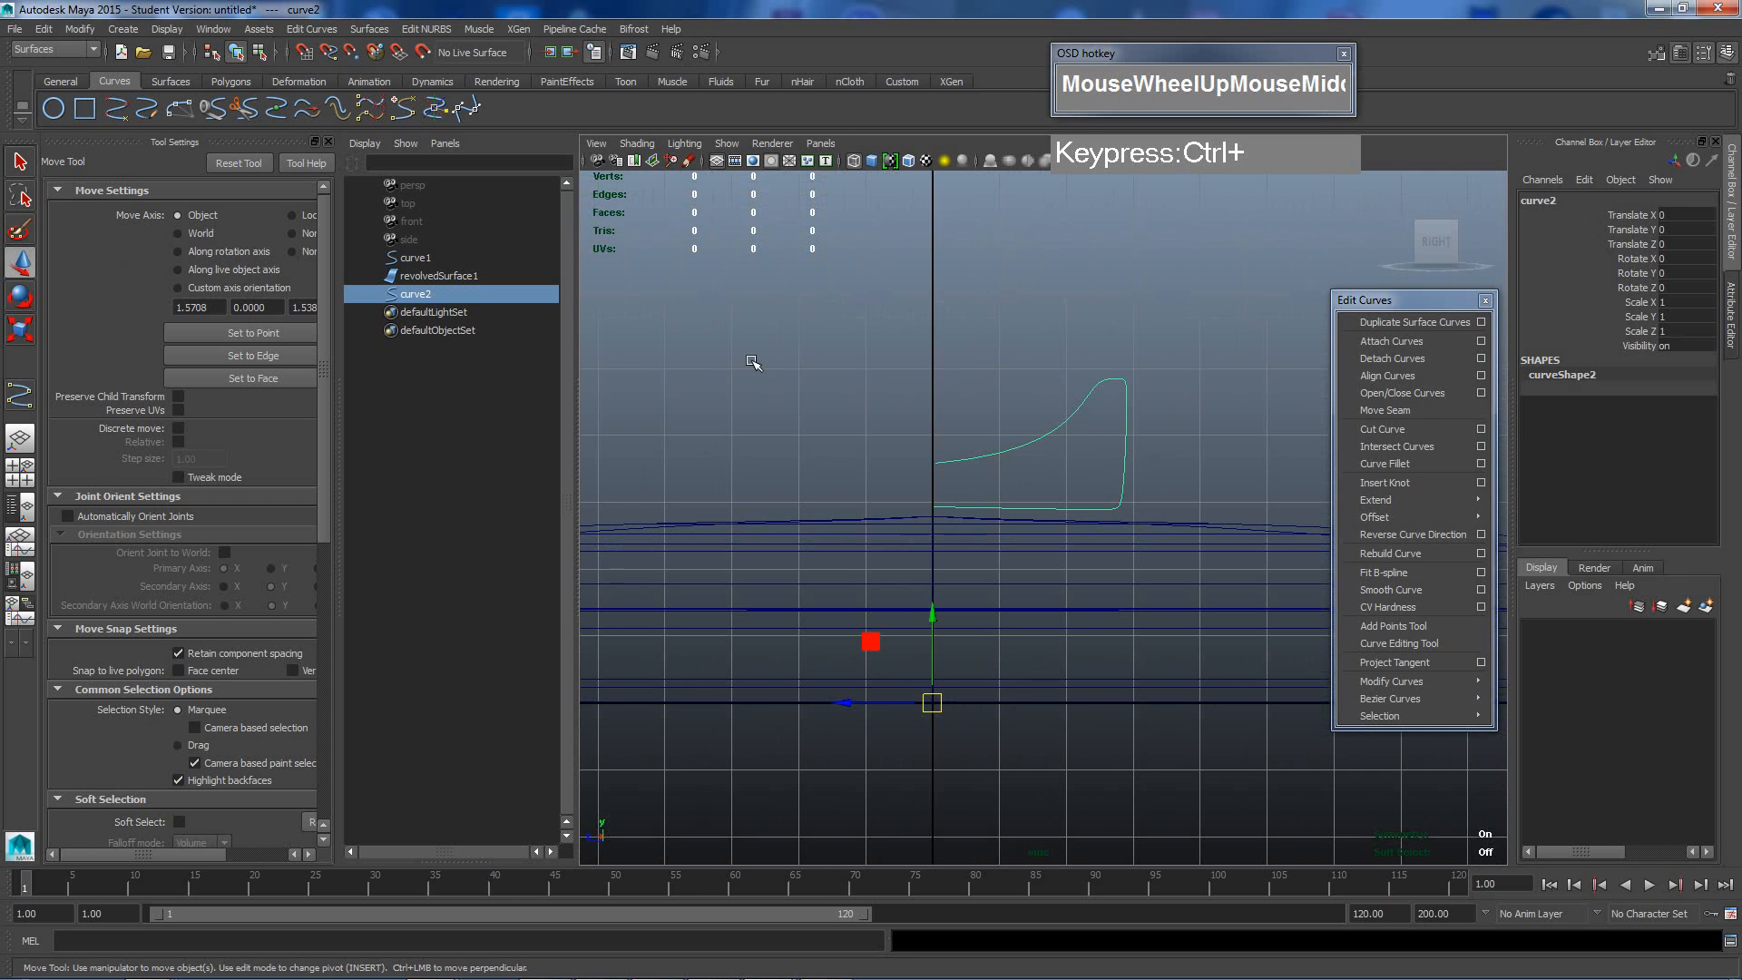
{"action": "left_click", "coordinate": [380, 31]}
{"action": "left_click", "coordinate": [391, 55]}
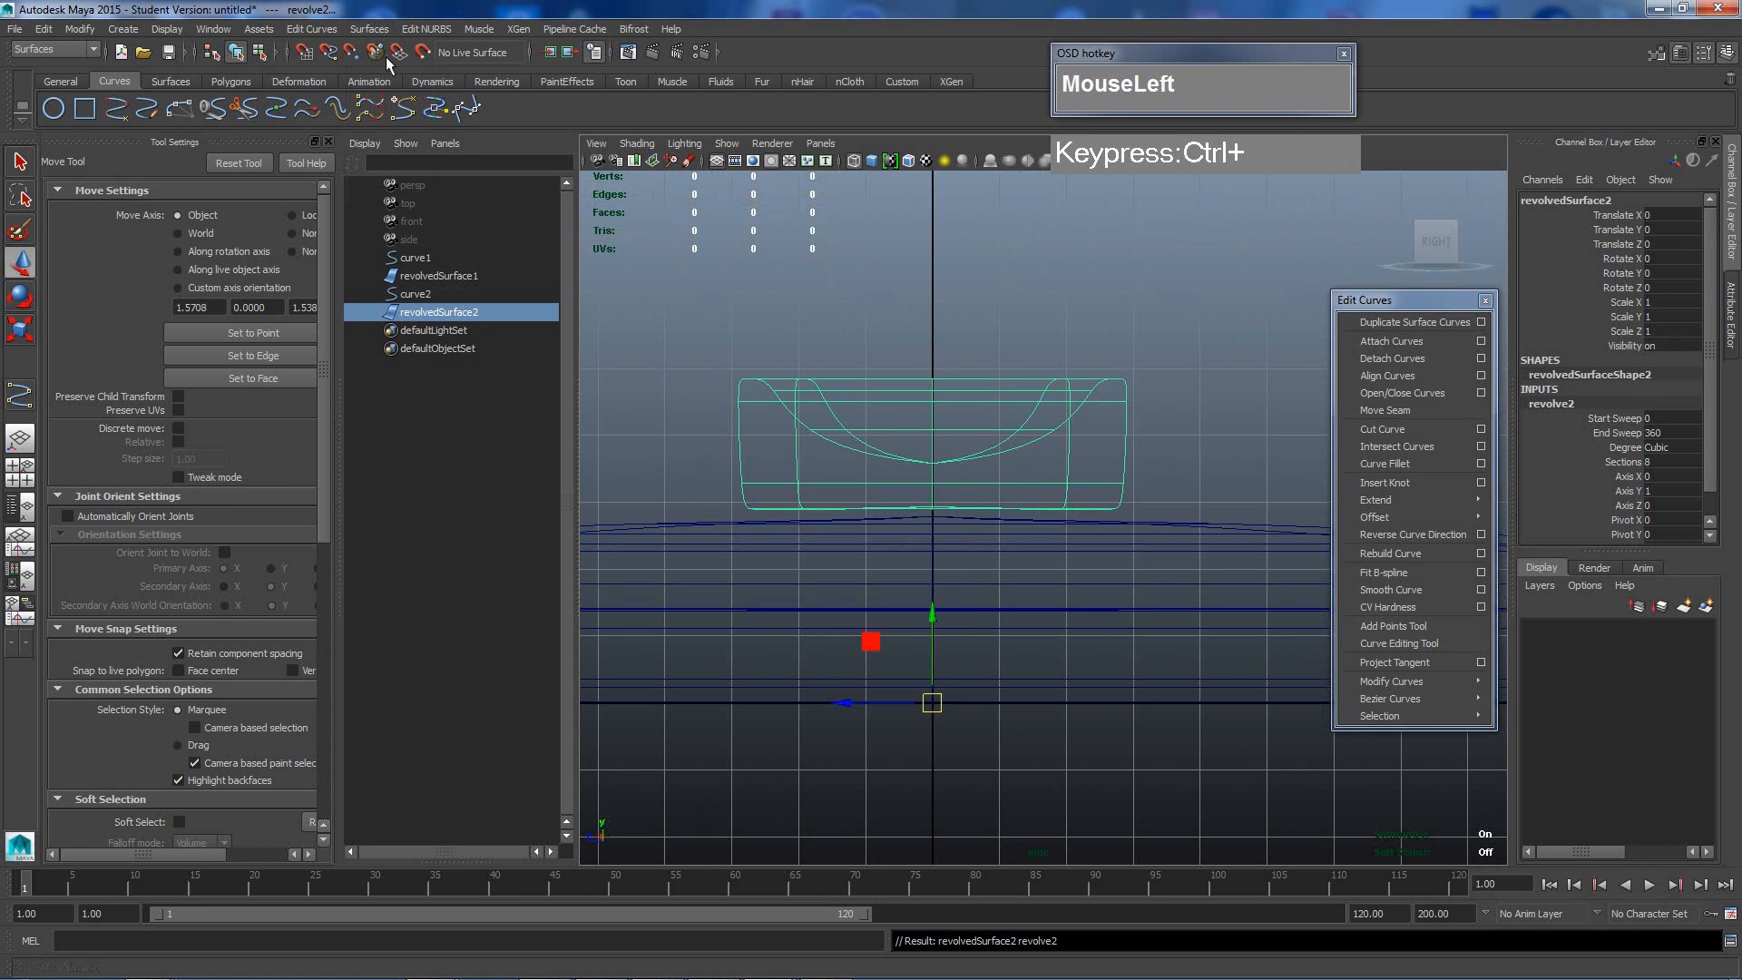
Inspect the revolved cup on top of the base in the shaded perspective view.
{"action": "key", "text": "space"}
{"action": "left_click_drag", "start_coordinate": [979, 434], "coordinate": [980, 379]}
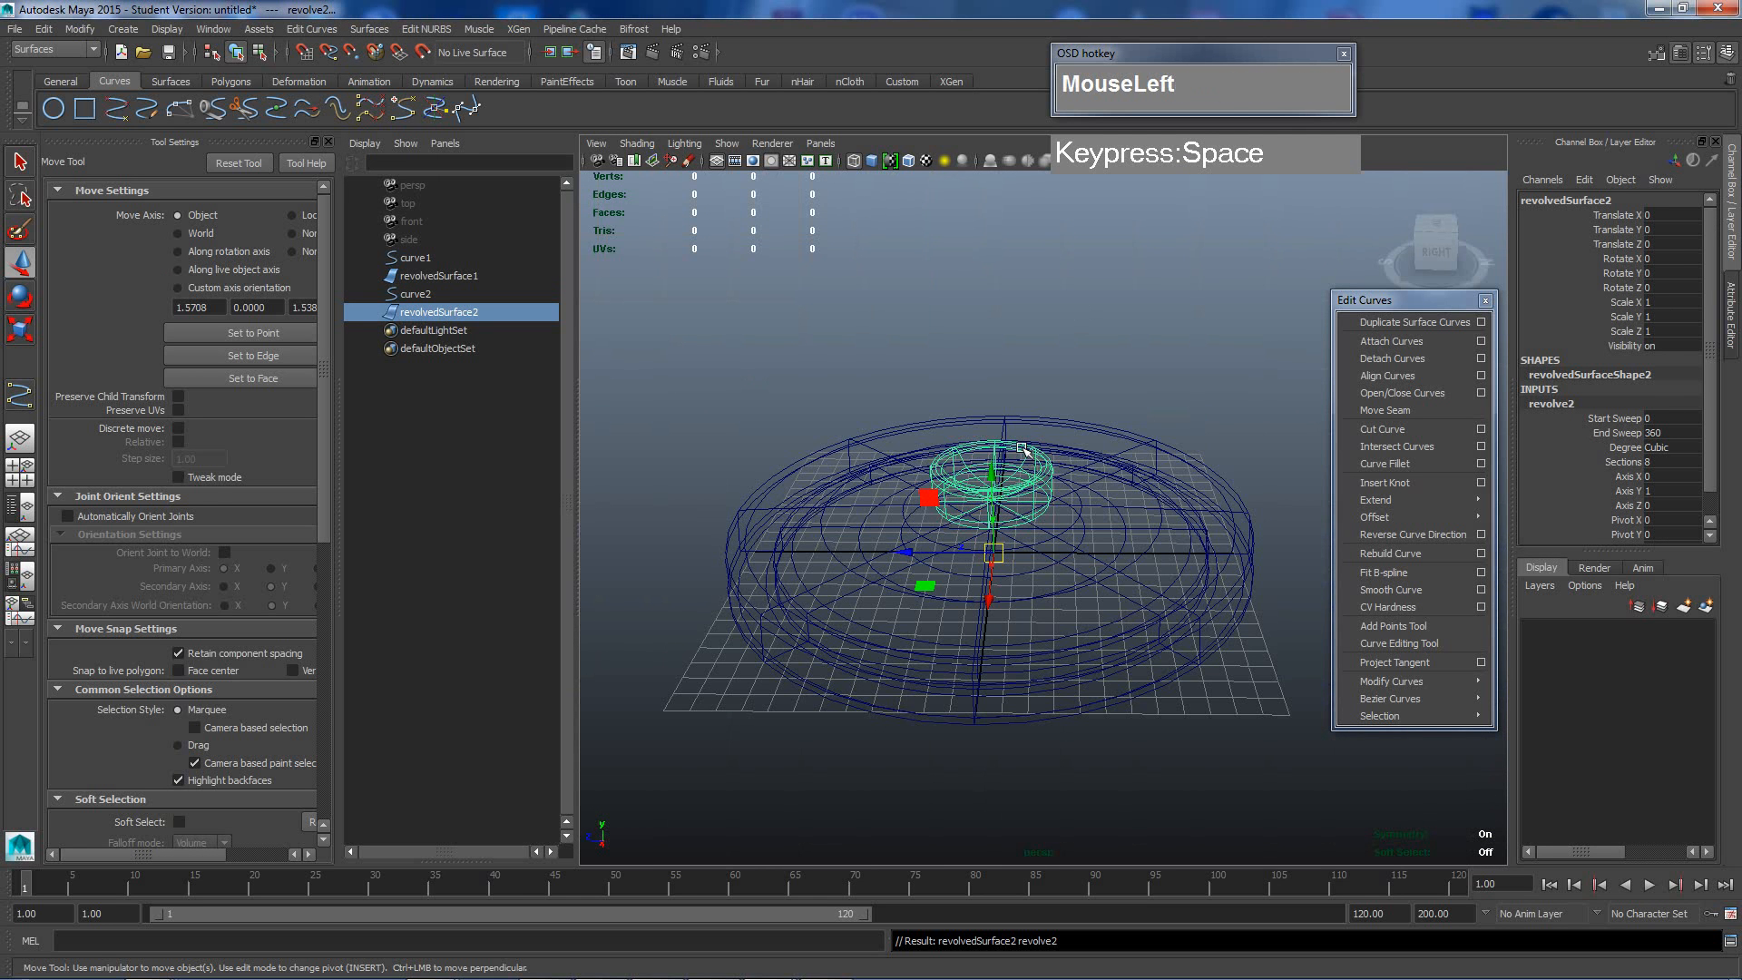
{"action": "key", "text": "5"}
{"action": "left_click", "coordinate": [1071, 474]}
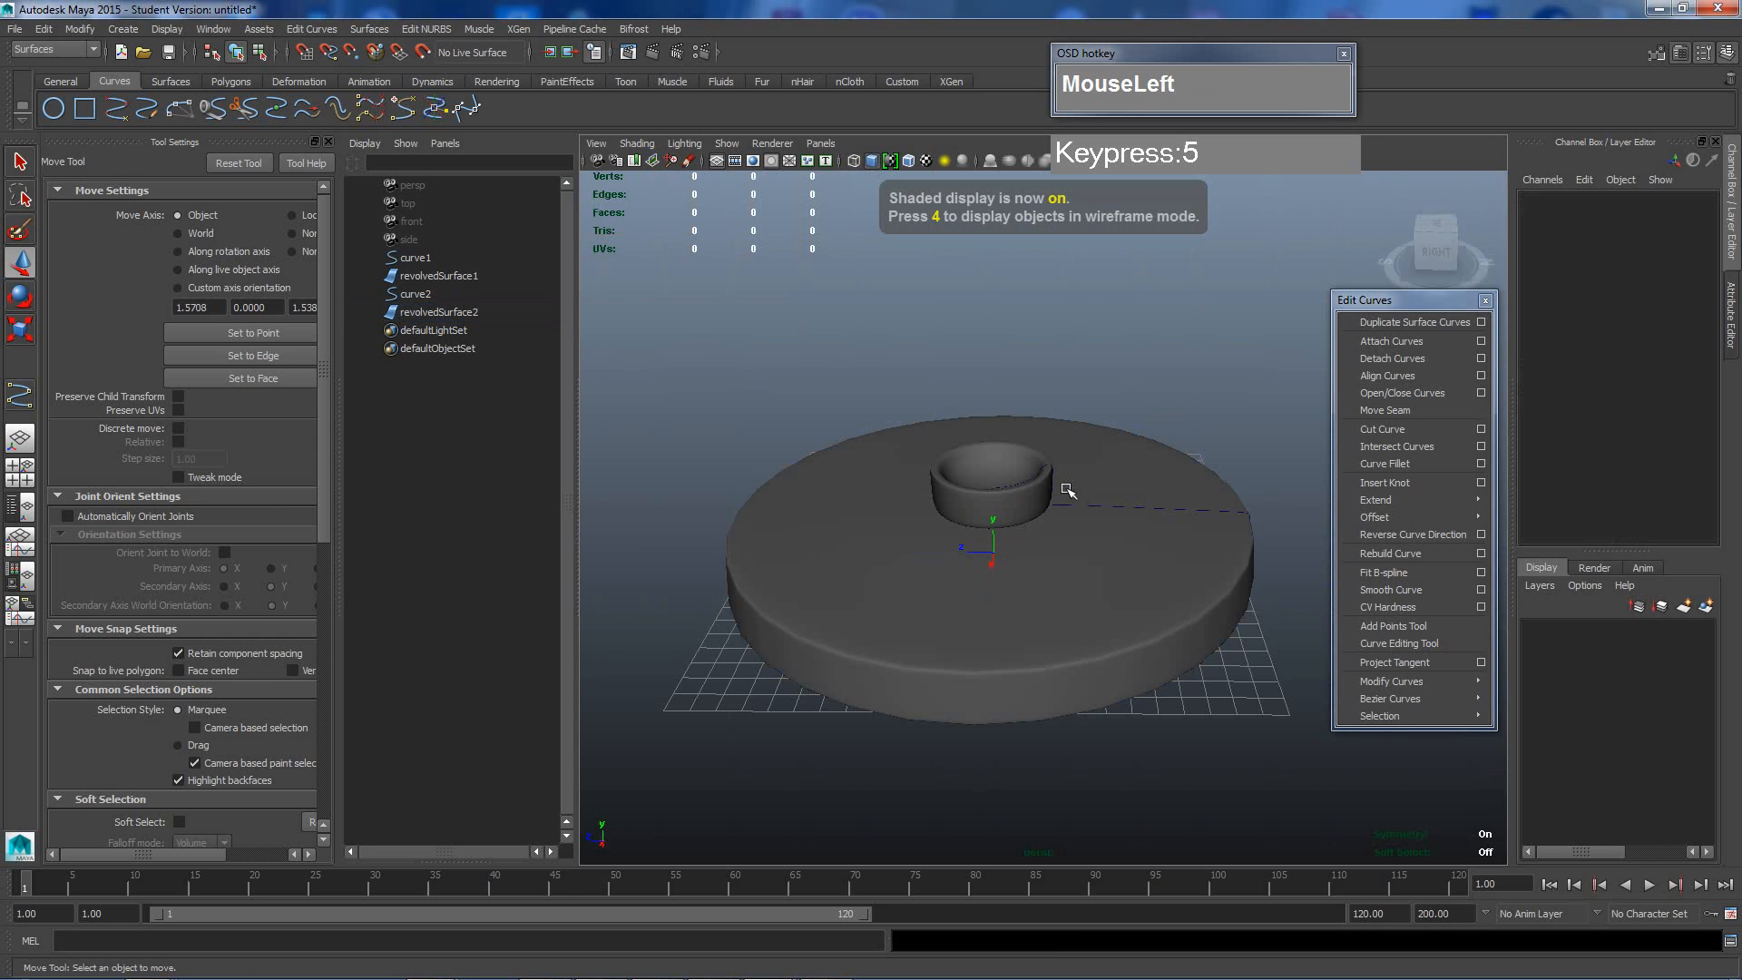
{"action": "scroll", "coordinate": [963, 497], "scroll_direction": "up", "scroll_amount": 3}
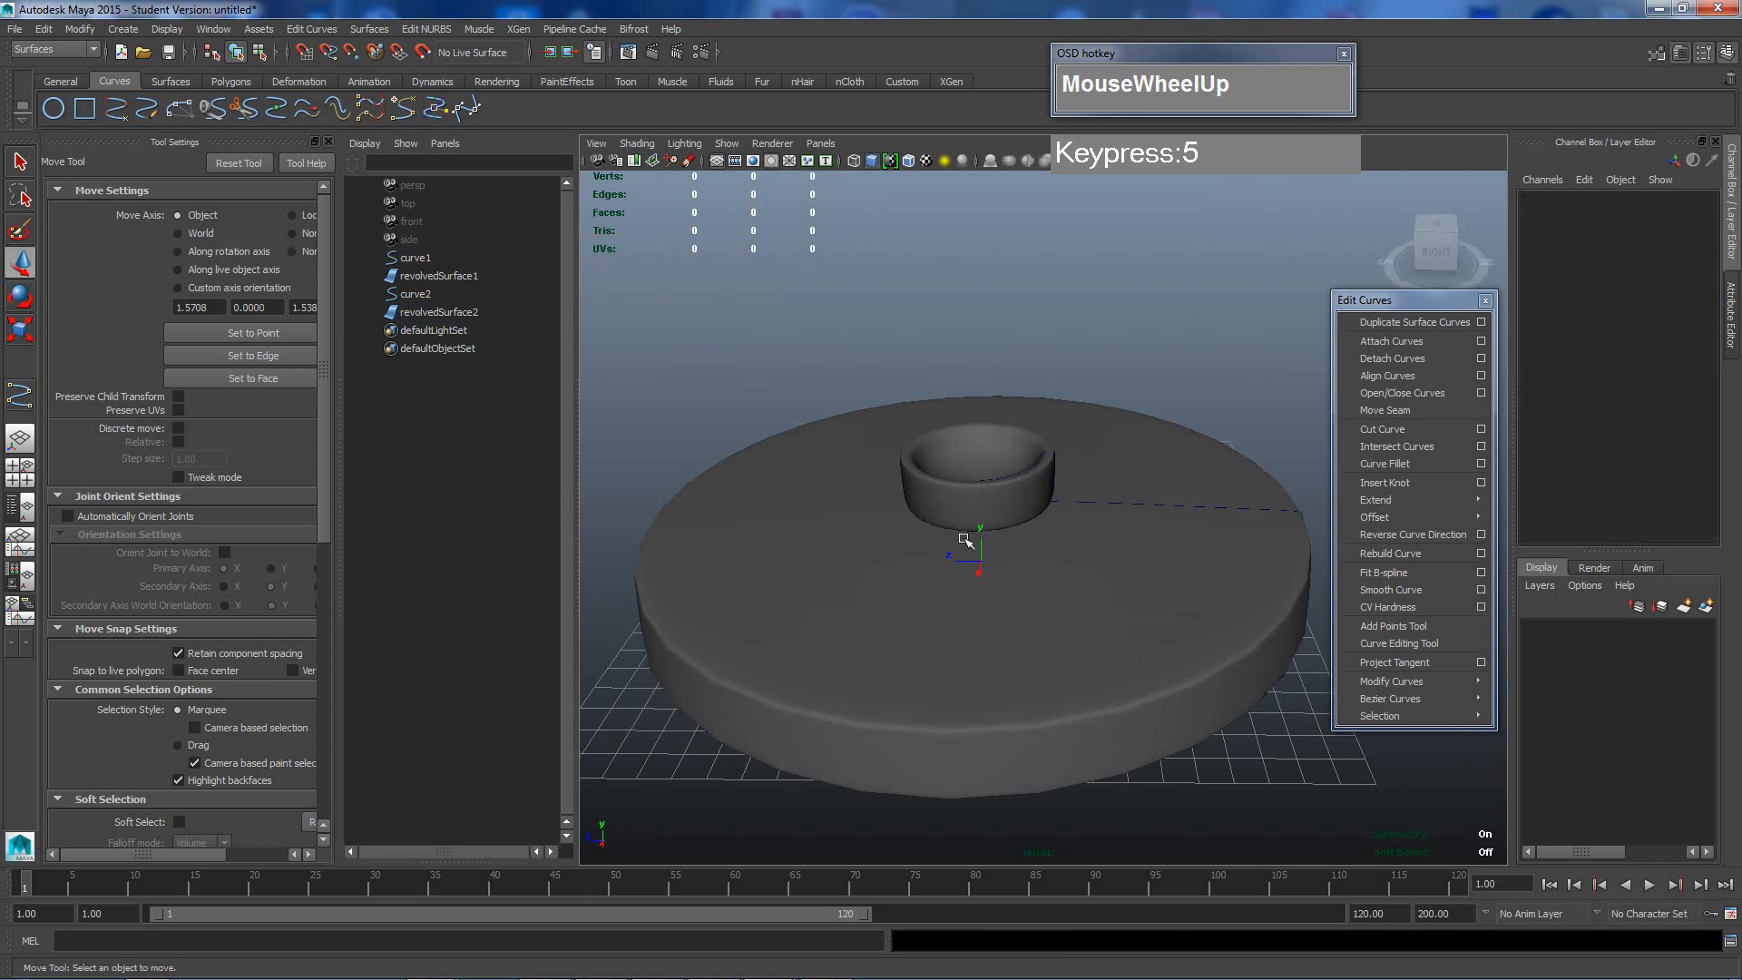
Lower the revolved cup along Y by about 0.337 units so it sinks into the top of the base.
{"action": "left_click_drag", "start_coordinate": [990, 531], "coordinate": [1017, 503], "text": "alt"}
{"action": "left_click", "coordinate": [998, 490]}
{"action": "scroll", "coordinate": [1021, 504], "scroll_direction": "up", "scroll_amount": 2}
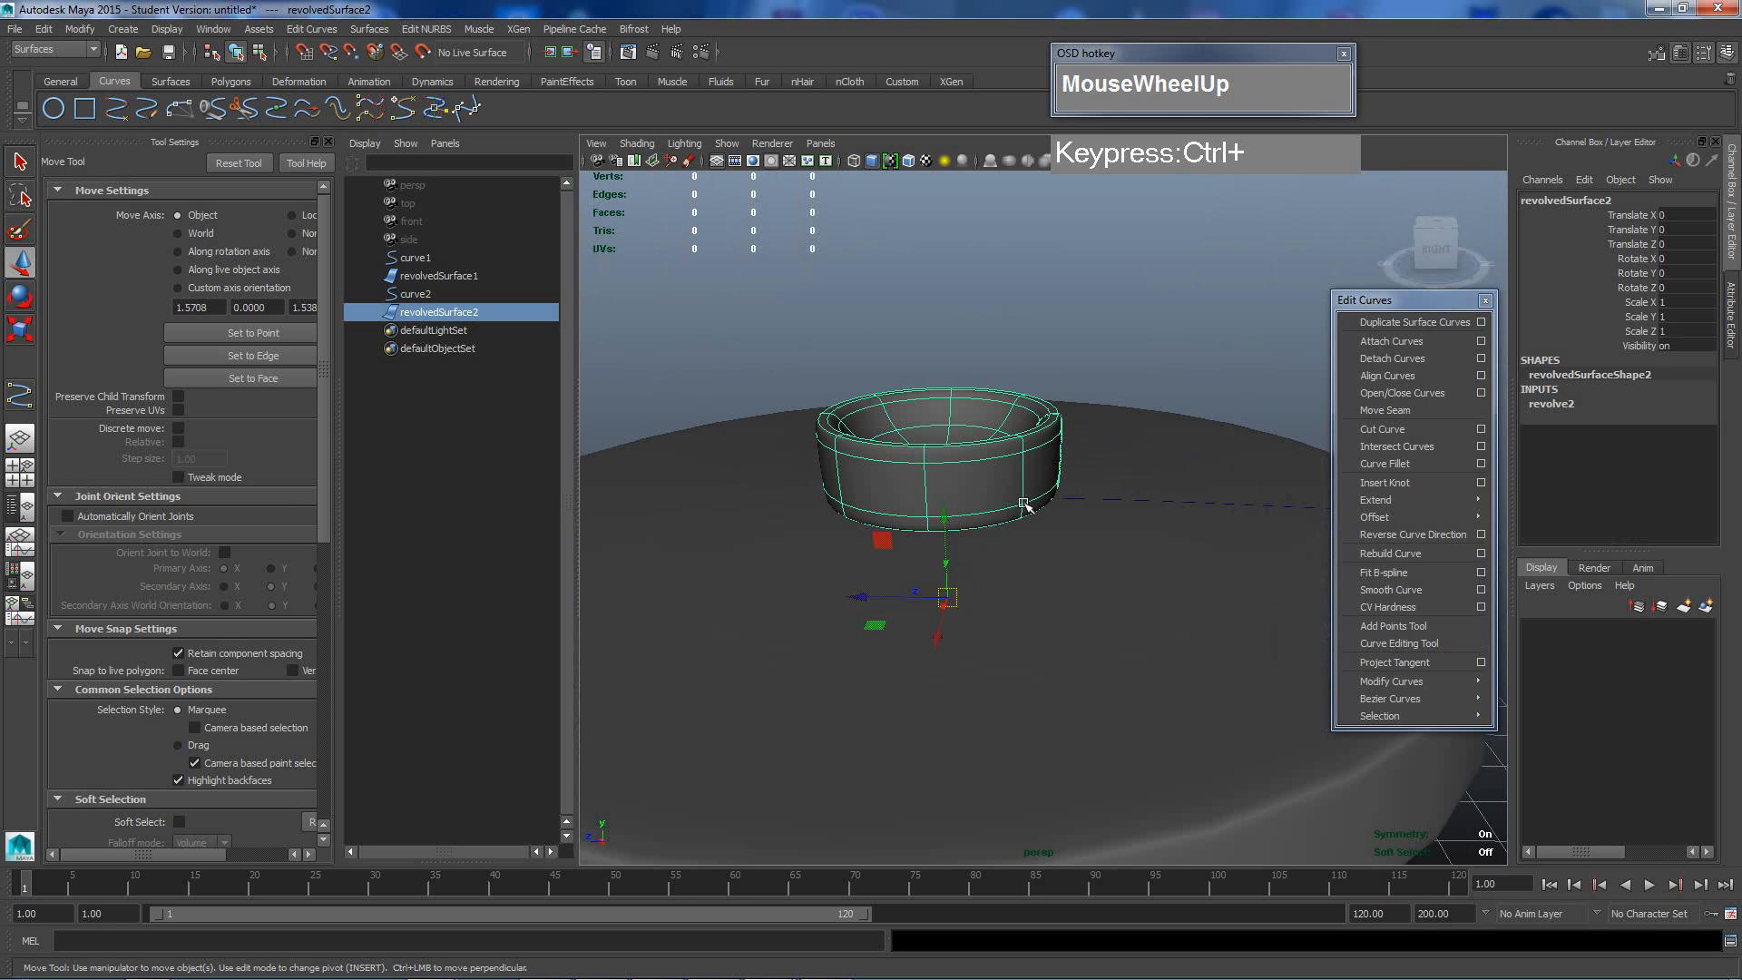
{"action": "left_click_drag", "start_coordinate": [948, 522], "coordinate": [1088, 508]}
{"action": "scroll", "coordinate": [946, 531], "scroll_direction": "down", "scroll_amount": 2}
{"action": "scroll", "coordinate": [1128, 478], "scroll_direction": "up", "scroll_amount": 2}
{"action": "left_click", "coordinate": [1100, 406]}
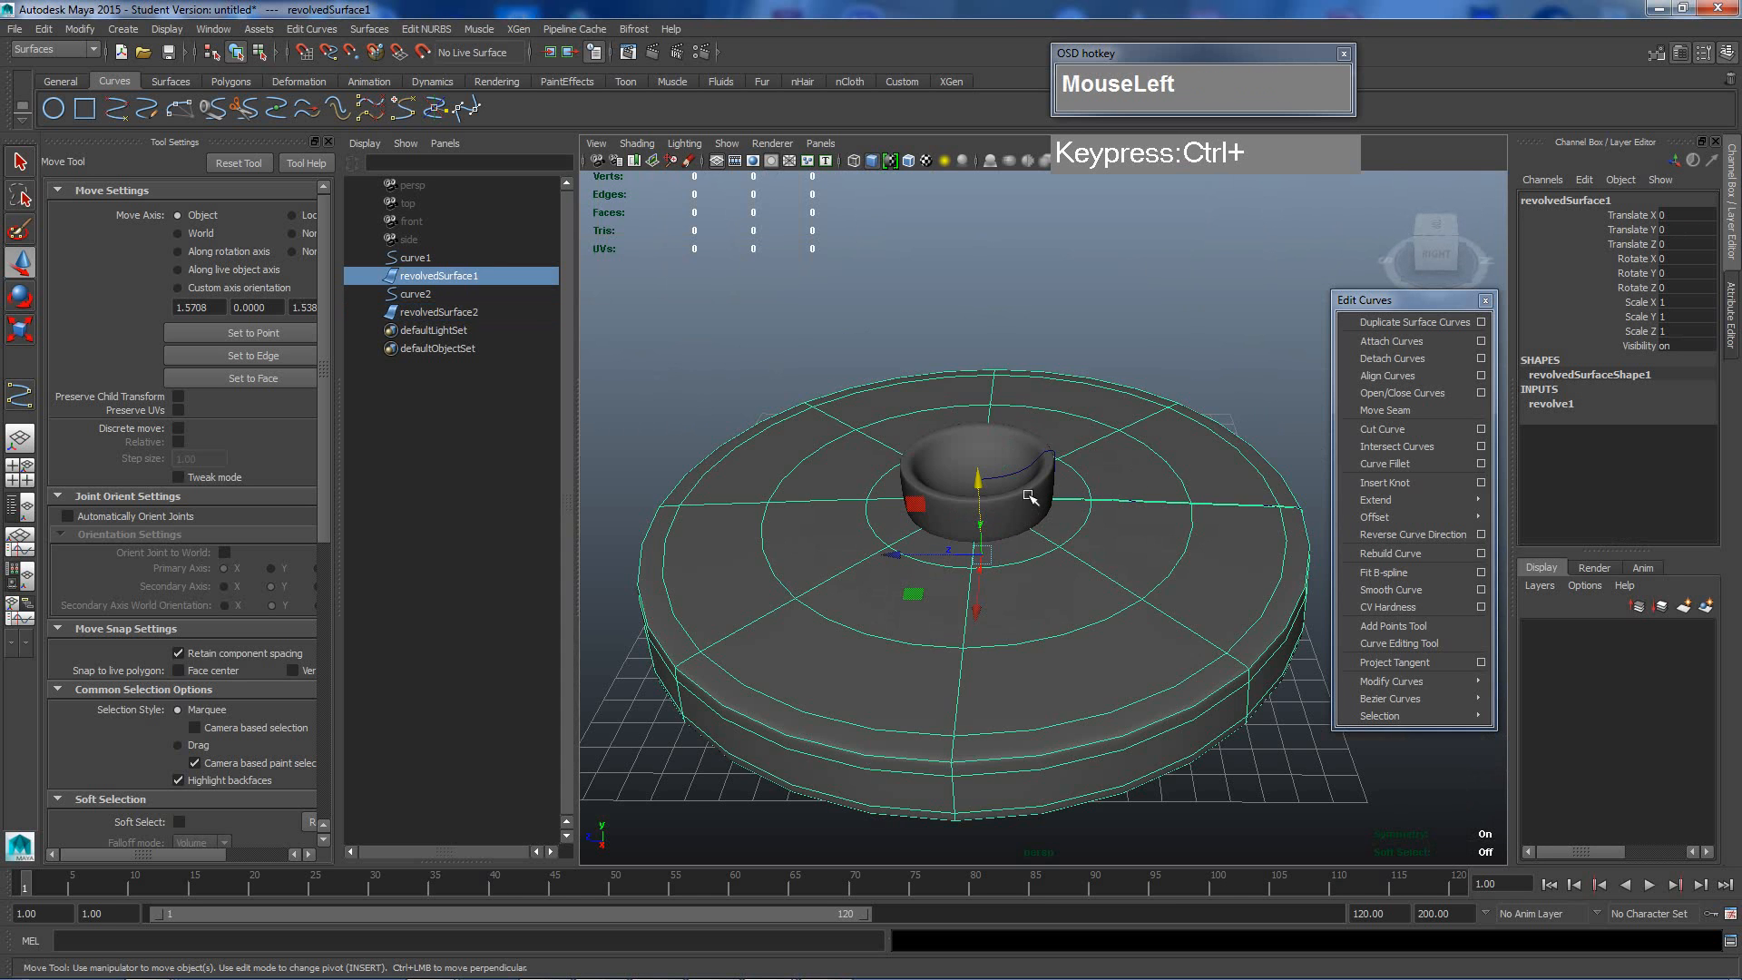
{"action": "left_click", "coordinate": [1030, 496]}
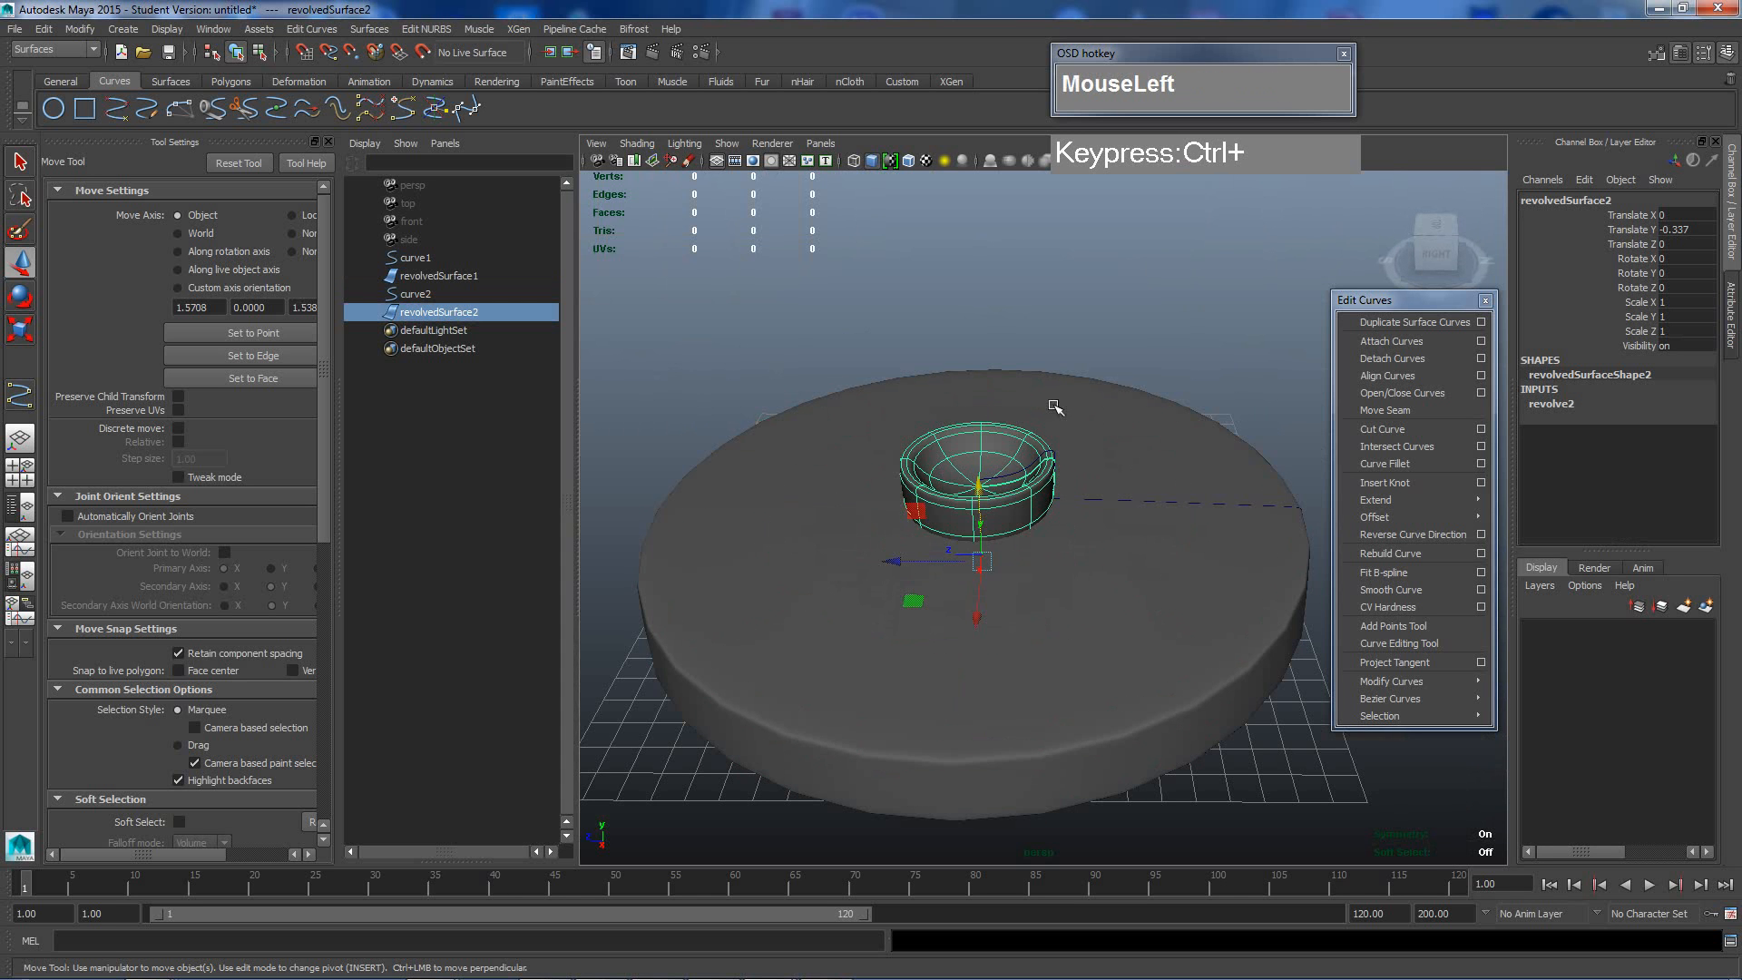
{"action": "left_click", "coordinate": [1141, 583], "text": "shift"}
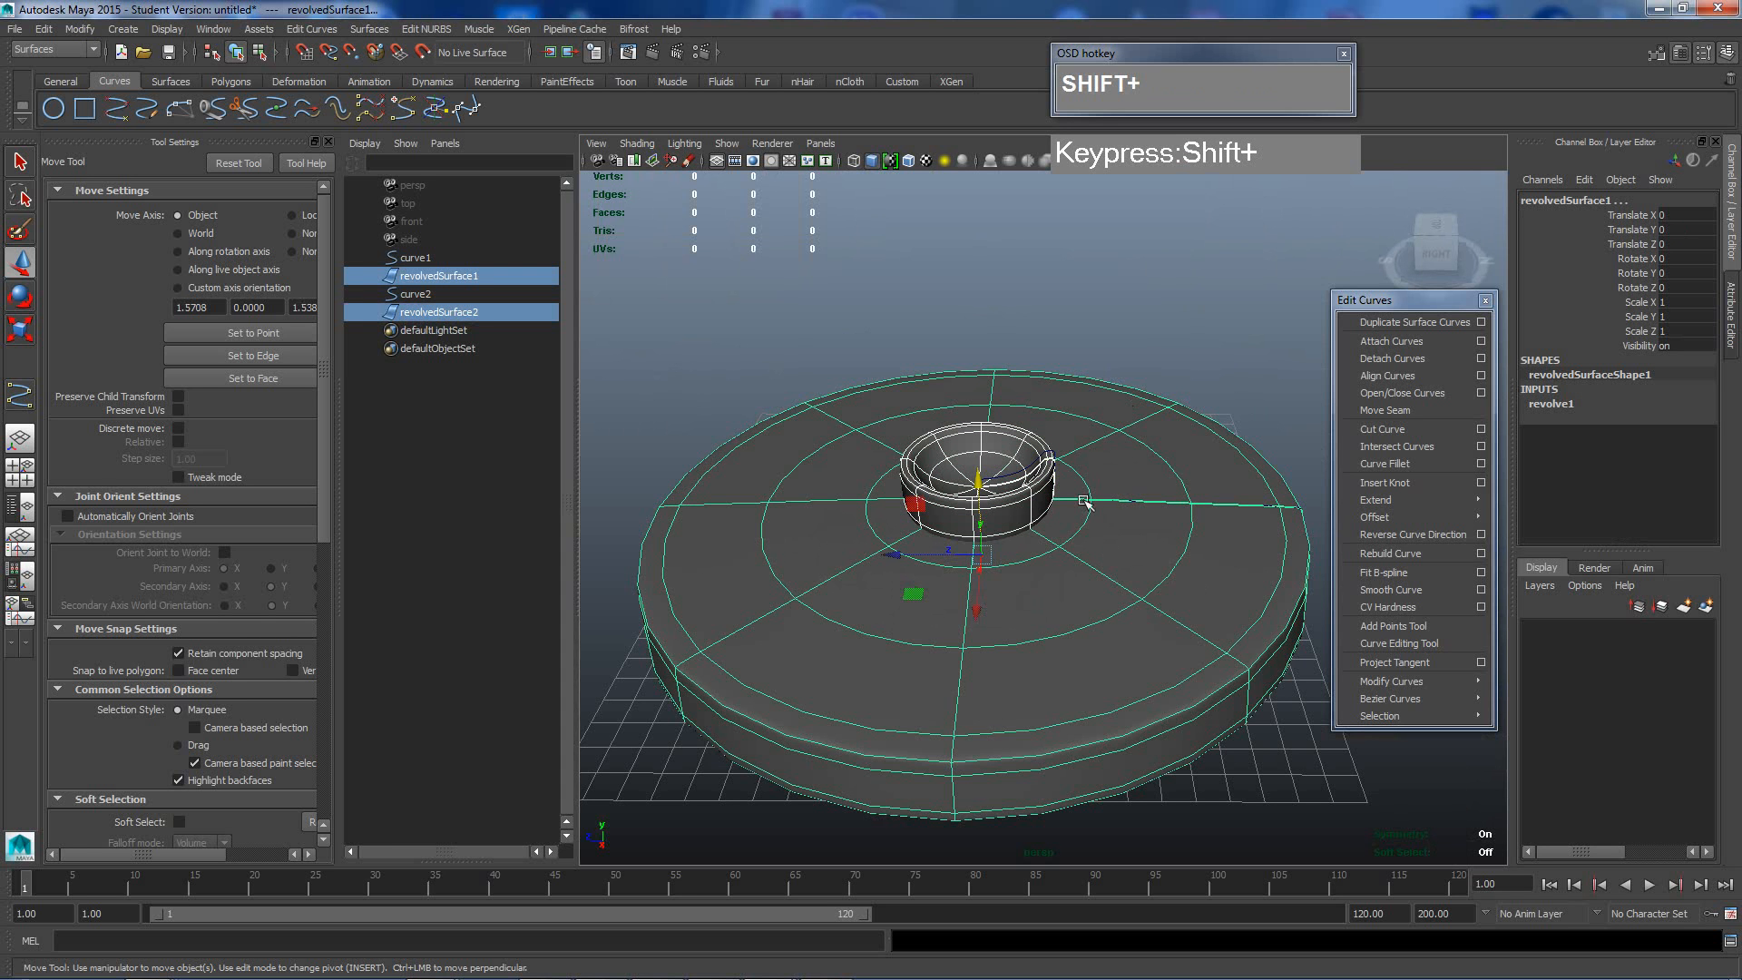
{"action": "left_click", "coordinate": [975, 348]}
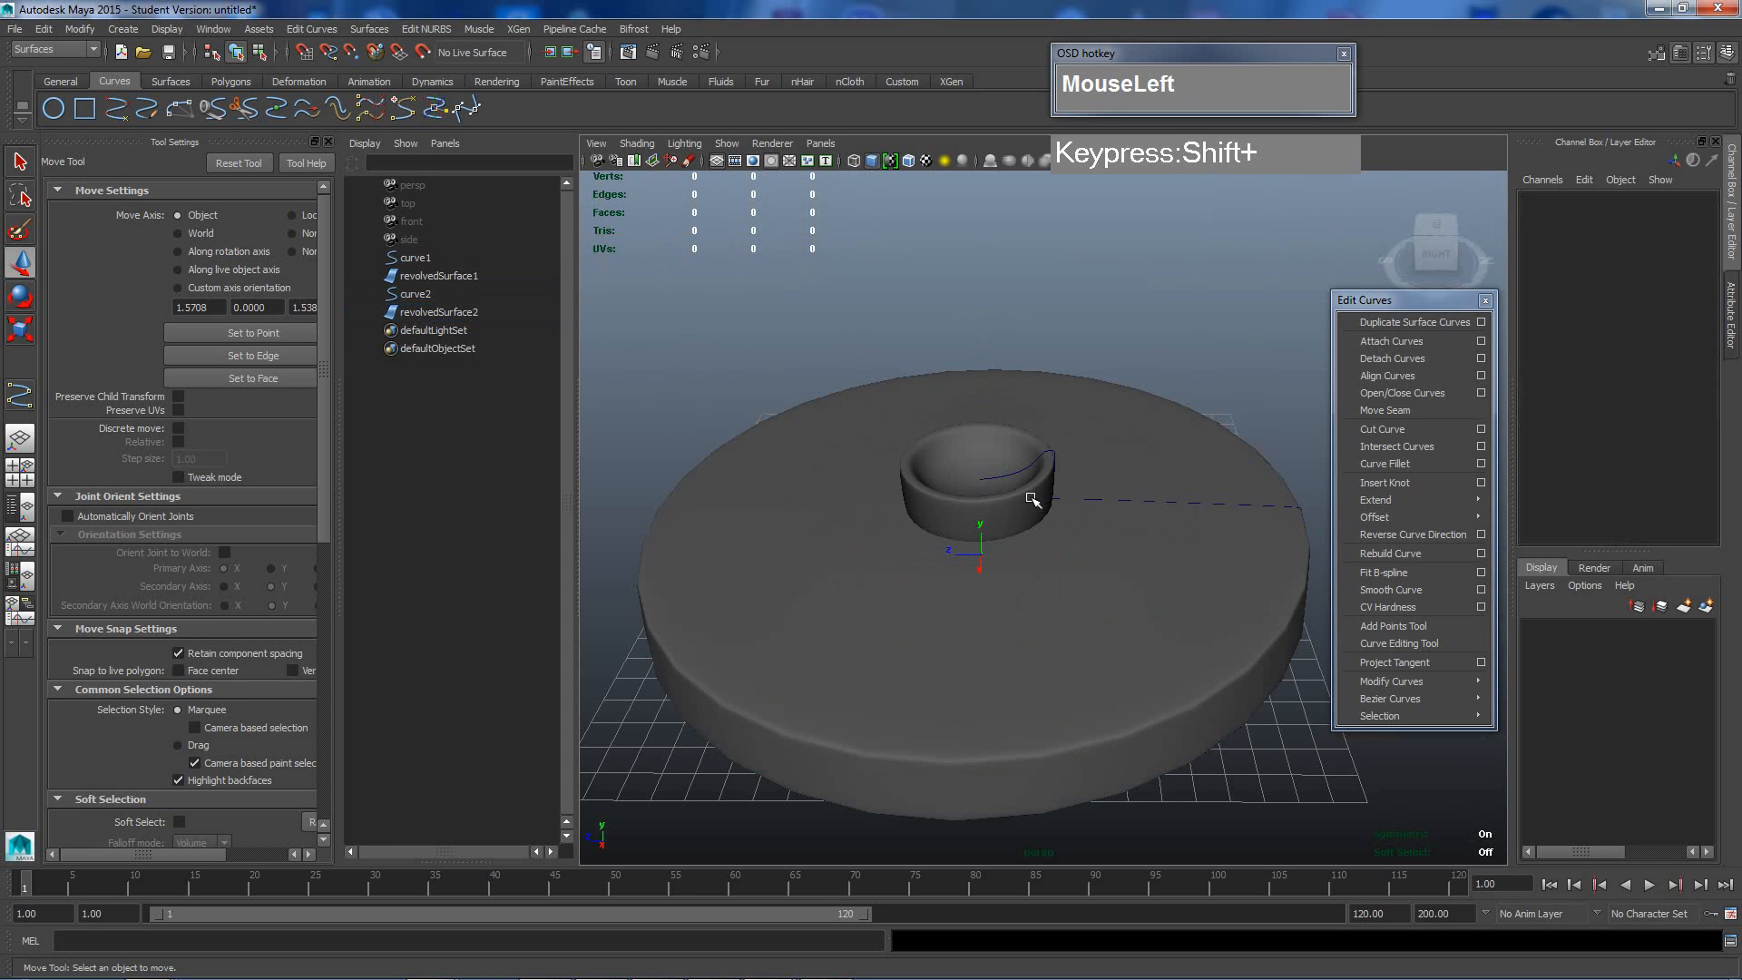
{"action": "left_click", "coordinate": [1030, 494]}
{"action": "left_click", "coordinate": [1073, 547]}
{"action": "left_click", "coordinate": [1030, 522]}
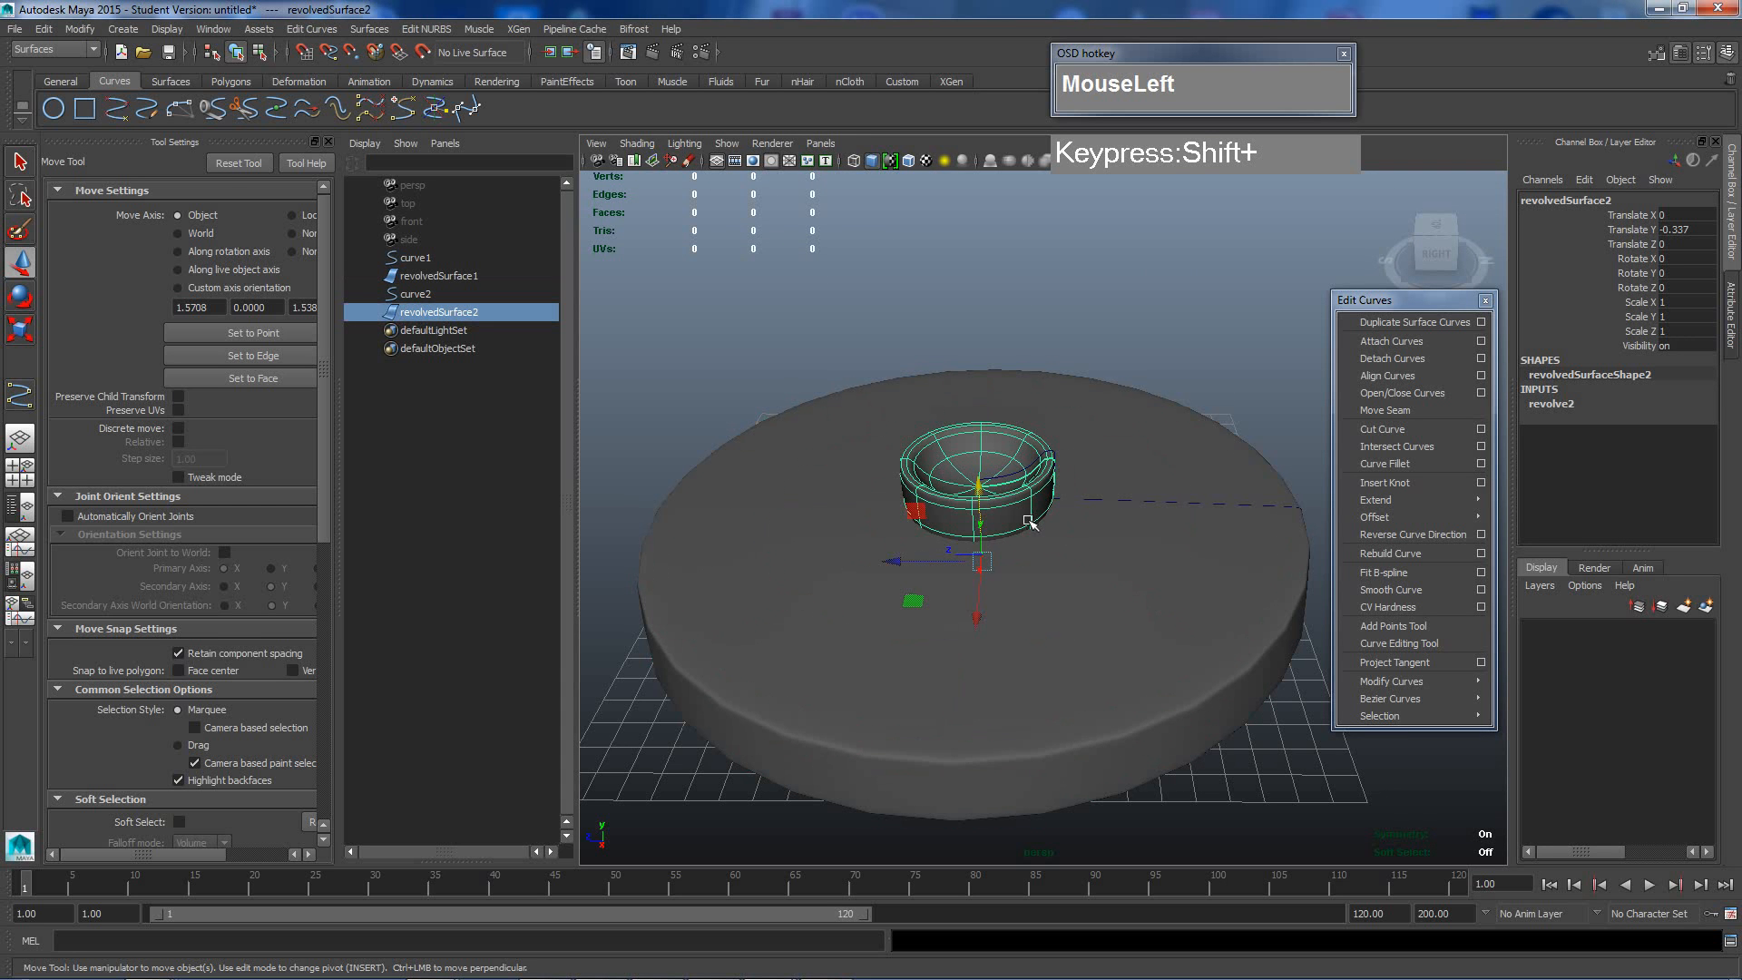
{"action": "left_click", "coordinate": [48, 29]}
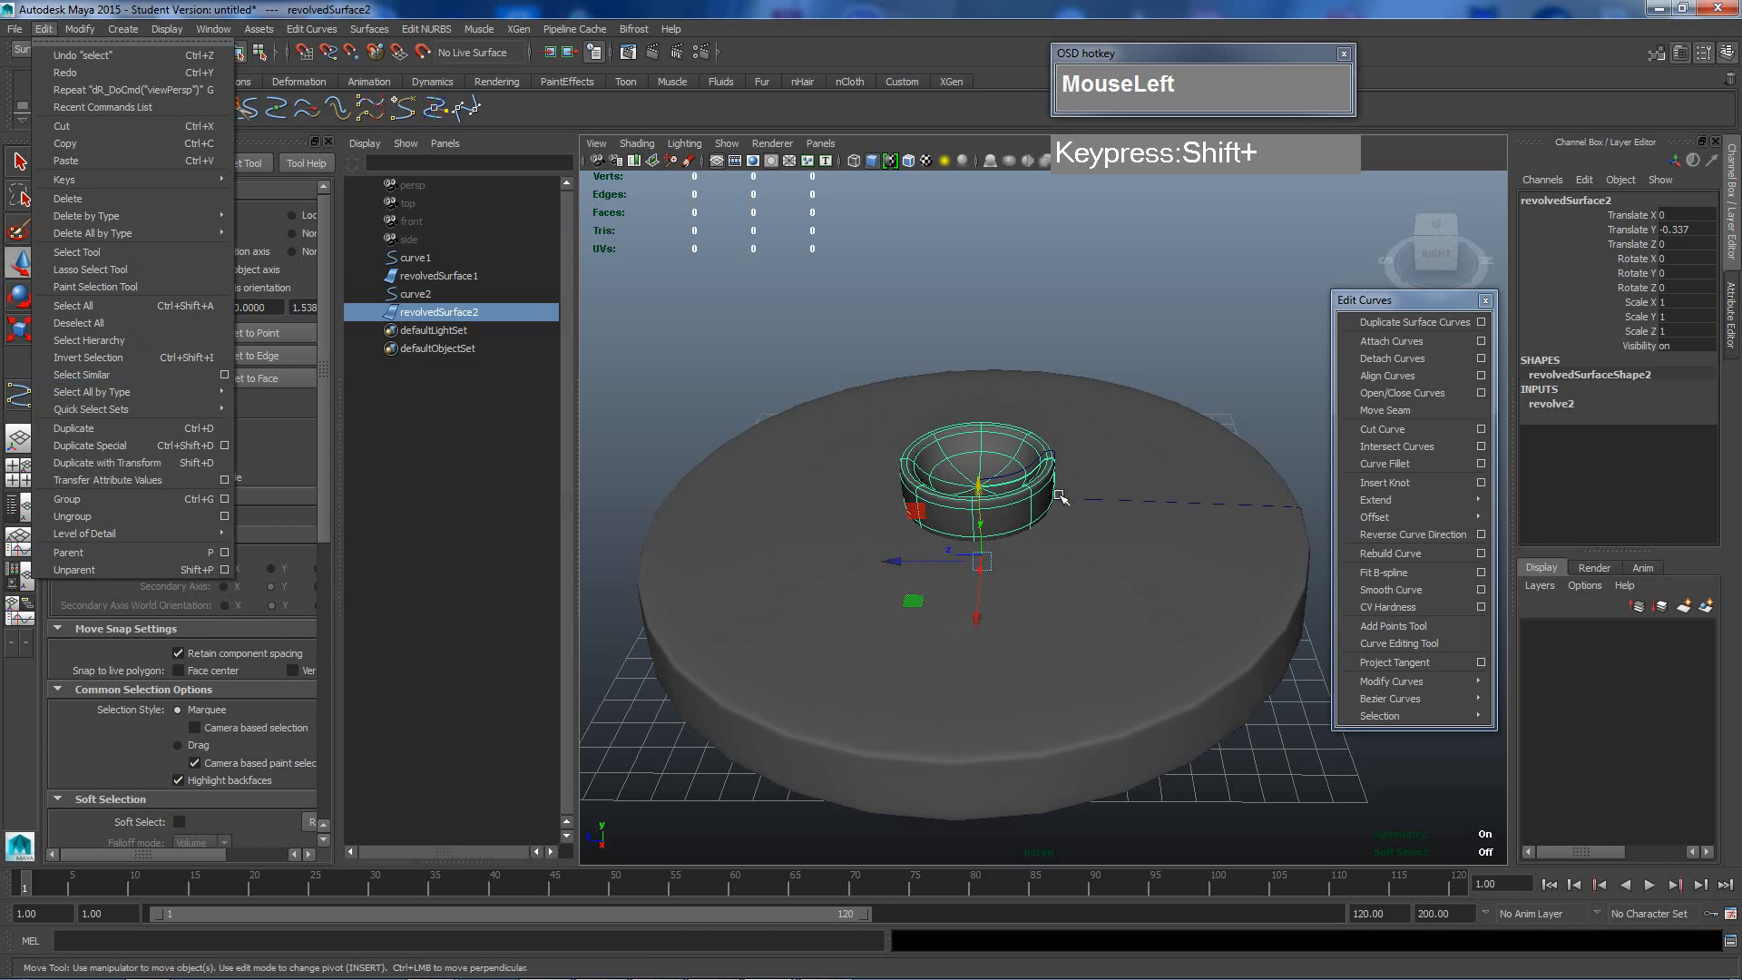
{"action": "left_click", "coordinate": [1077, 355]}
{"action": "left_click", "coordinate": [1041, 502]}
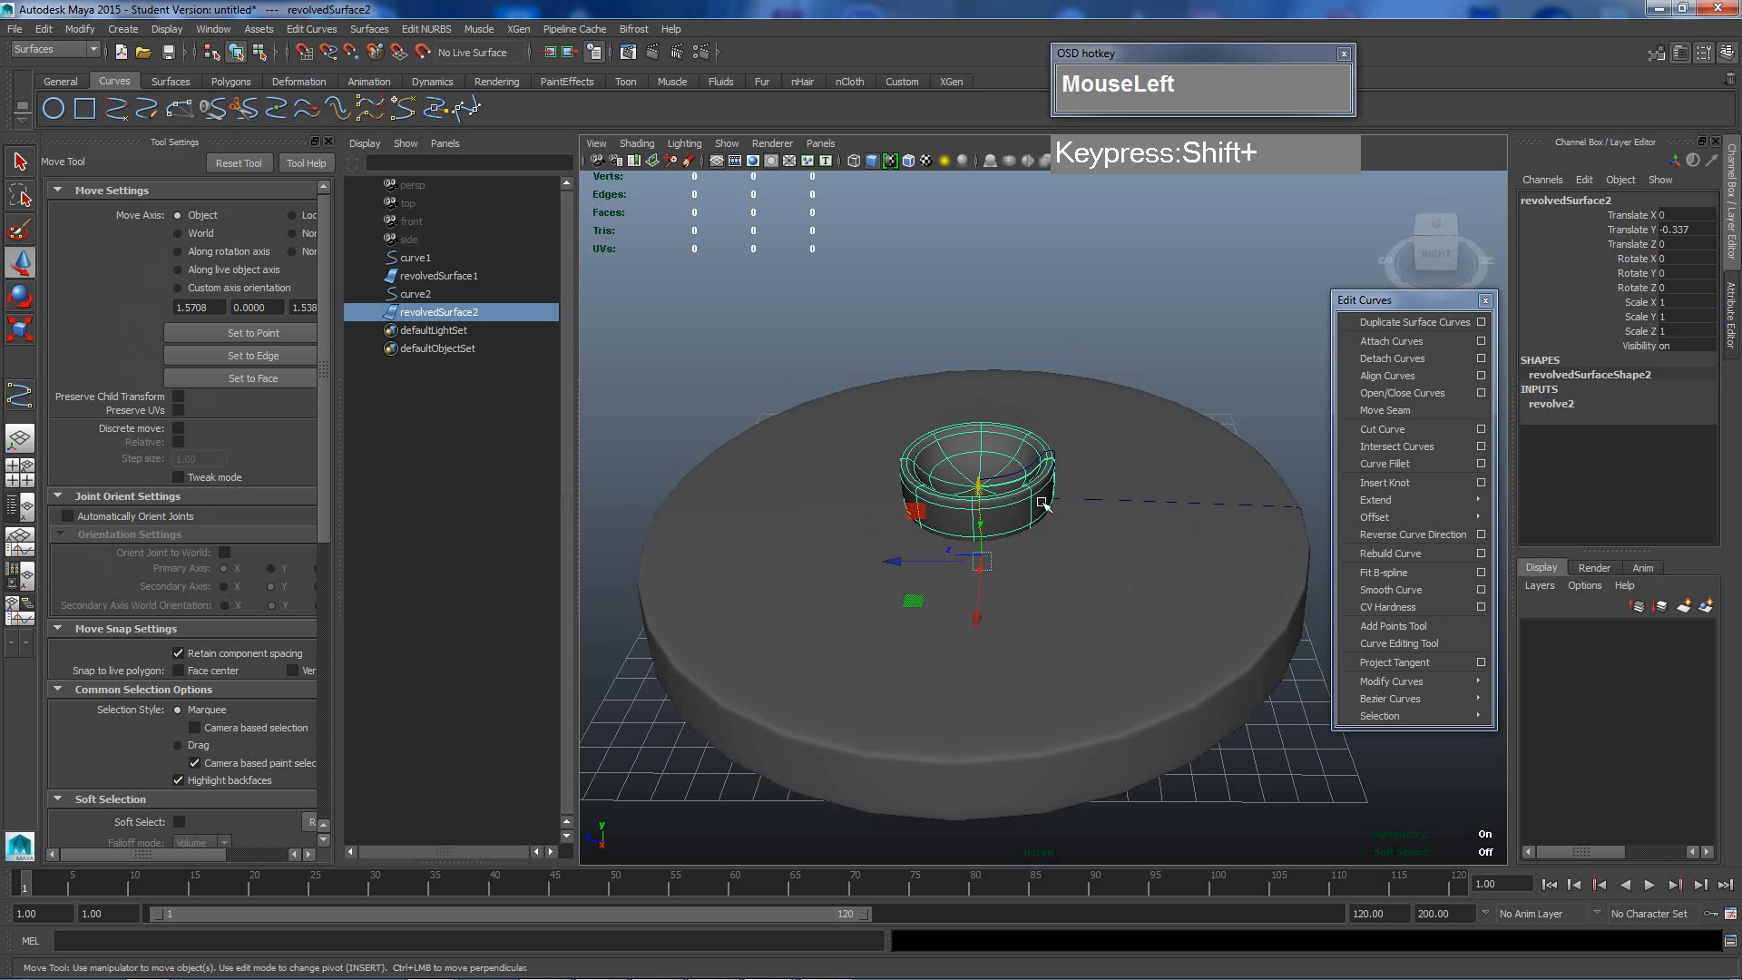
Rename the revolved cup surface to BaseSocket.
{"action": "left_click", "coordinate": [461, 311]}
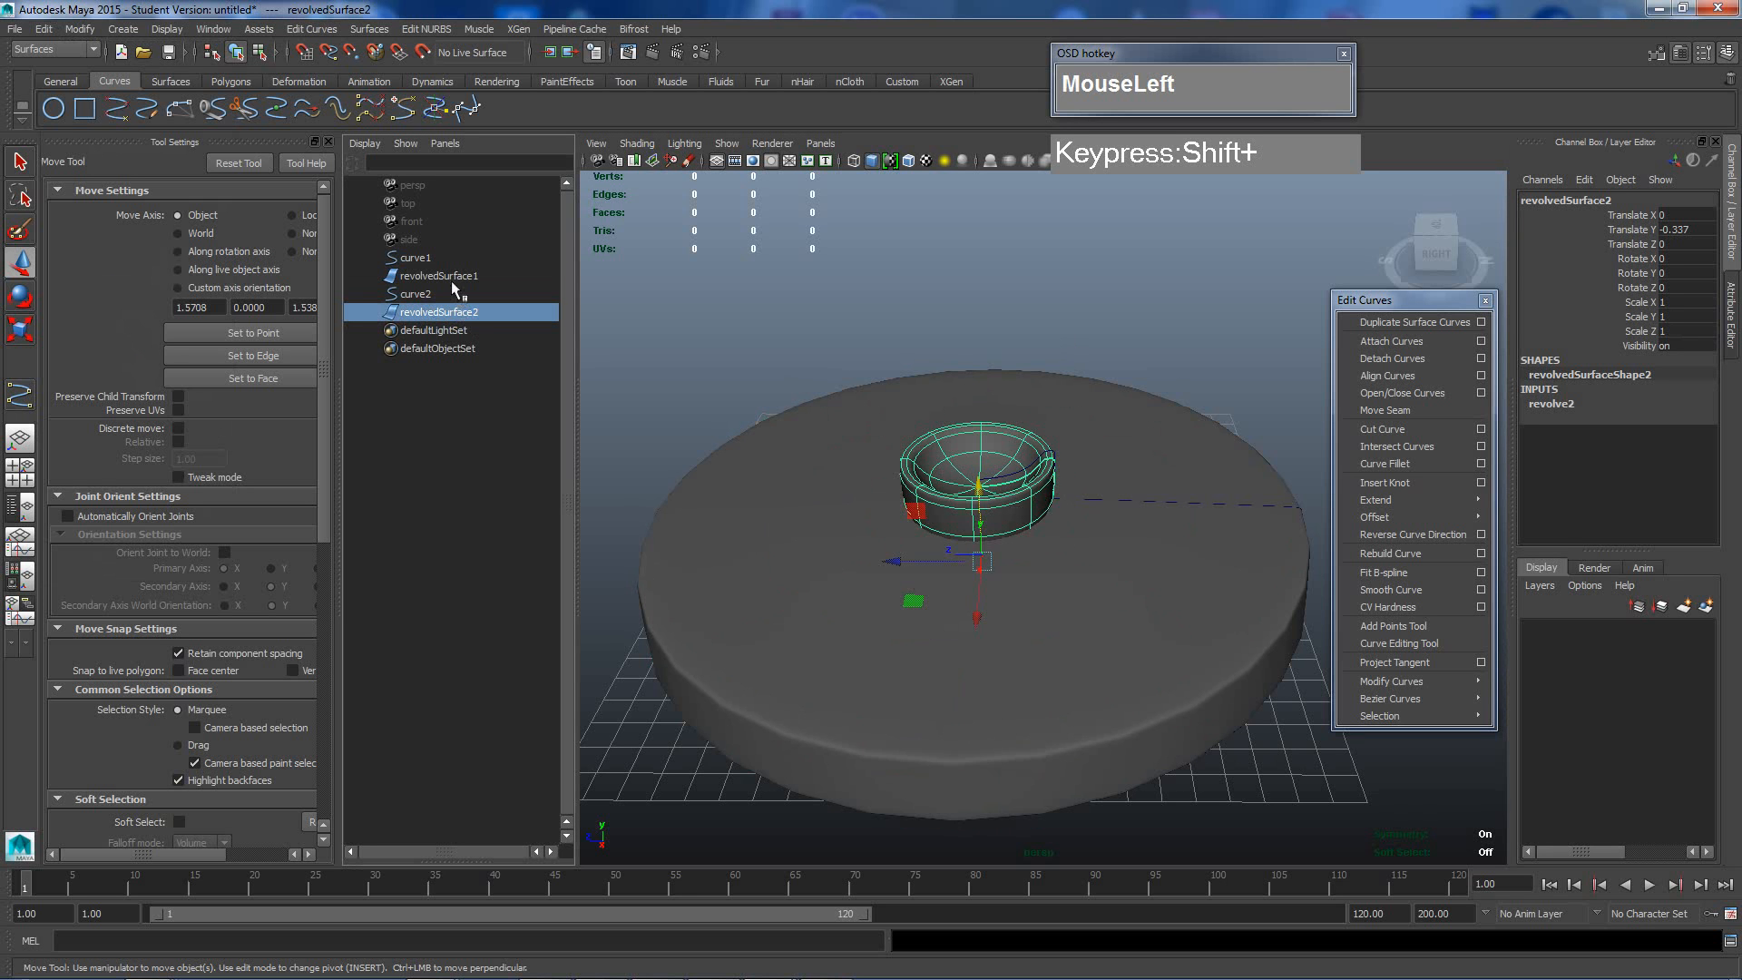
{"action": "left_click", "coordinate": [450, 280]}
{"action": "left_click", "coordinate": [446, 309]}
{"action": "double_click", "coordinate": [443, 313]}
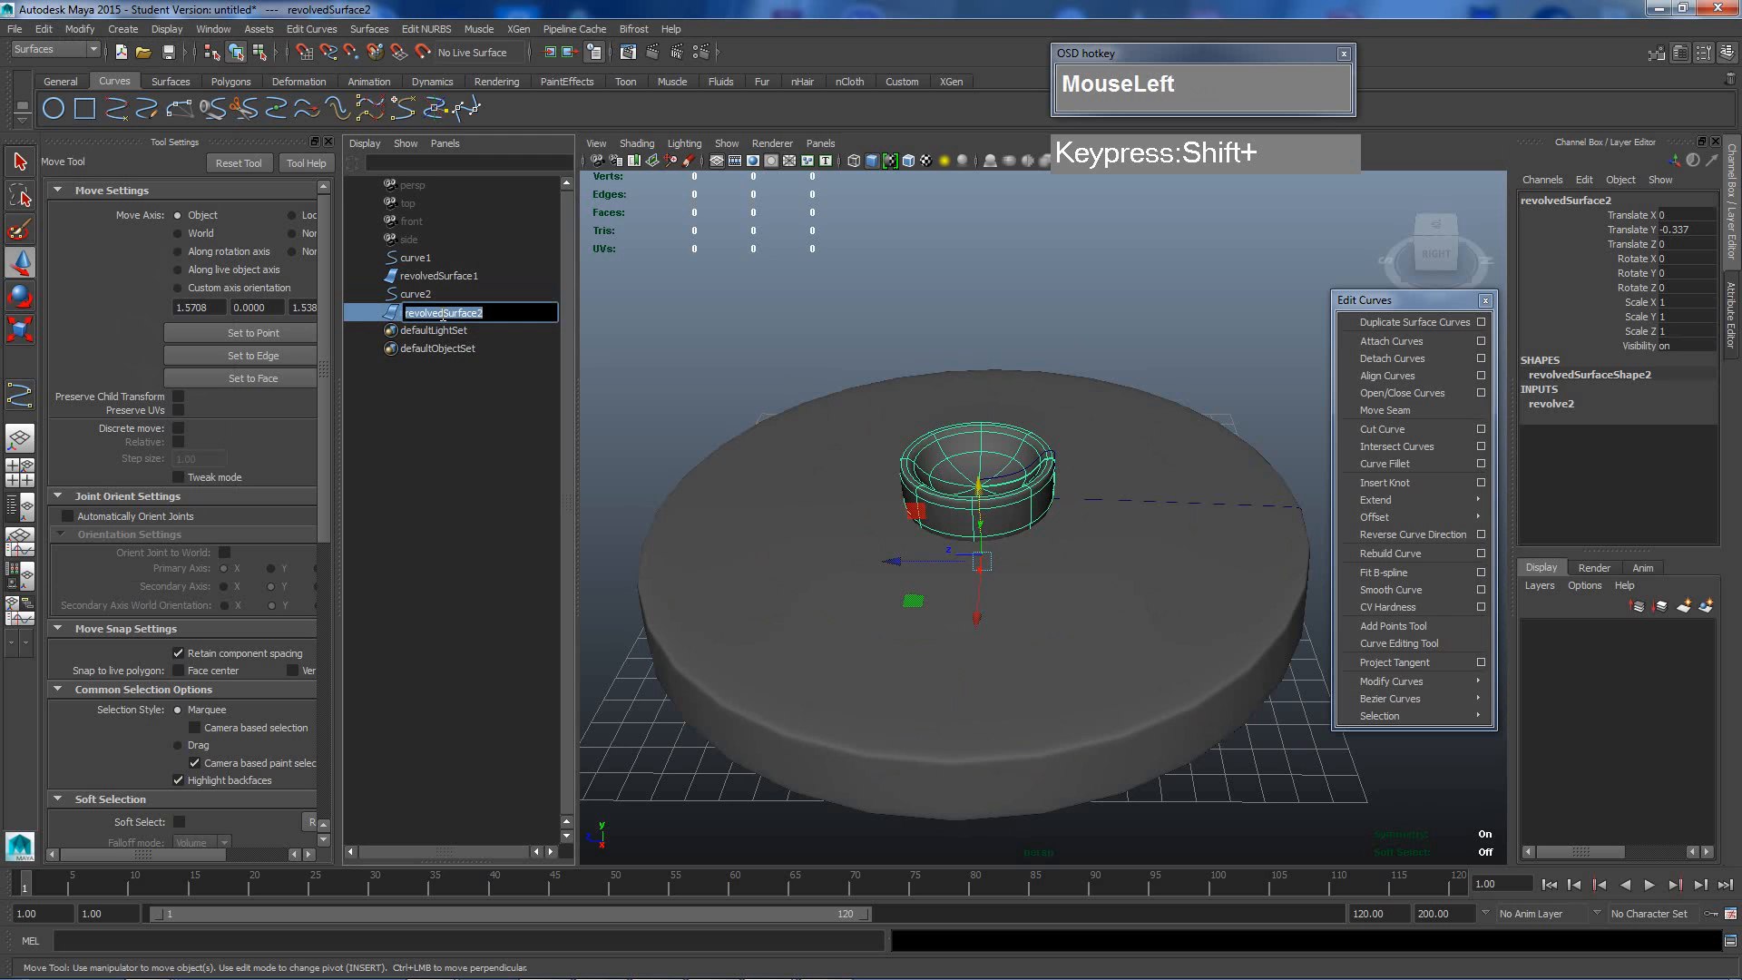
{"action": "type", "text": "O"}
{"action": "key", "text": "BackSpace"}
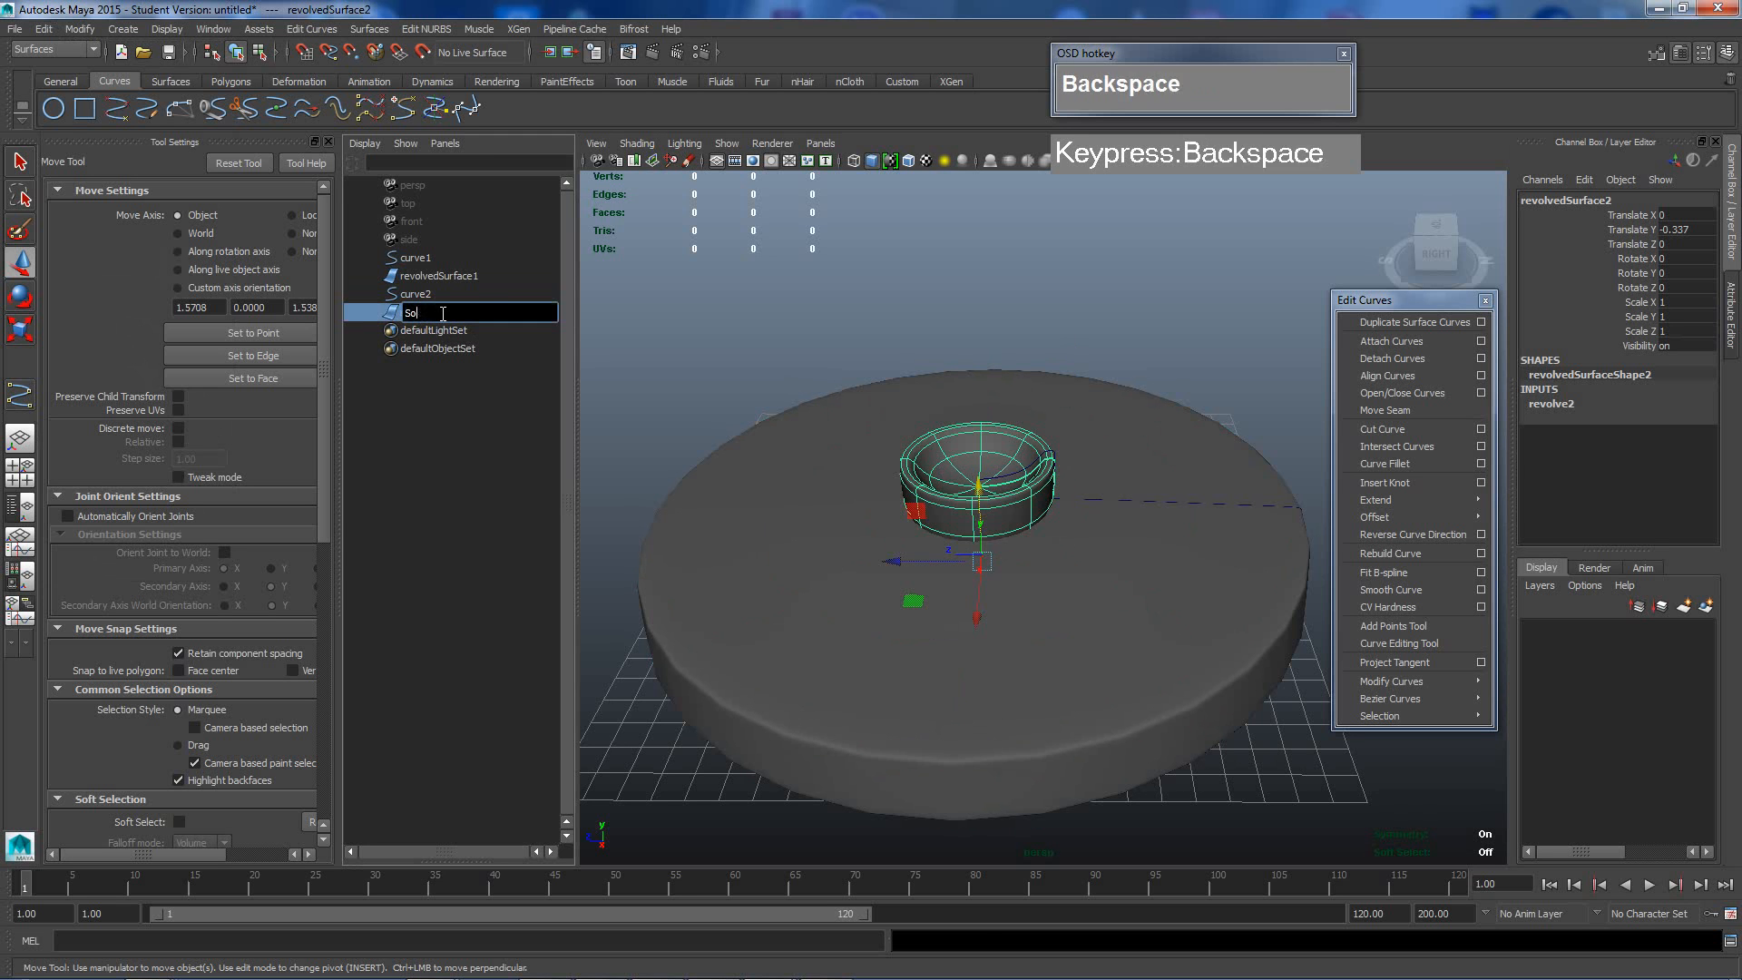
{"action": "type", "text": "BaseSocket"}
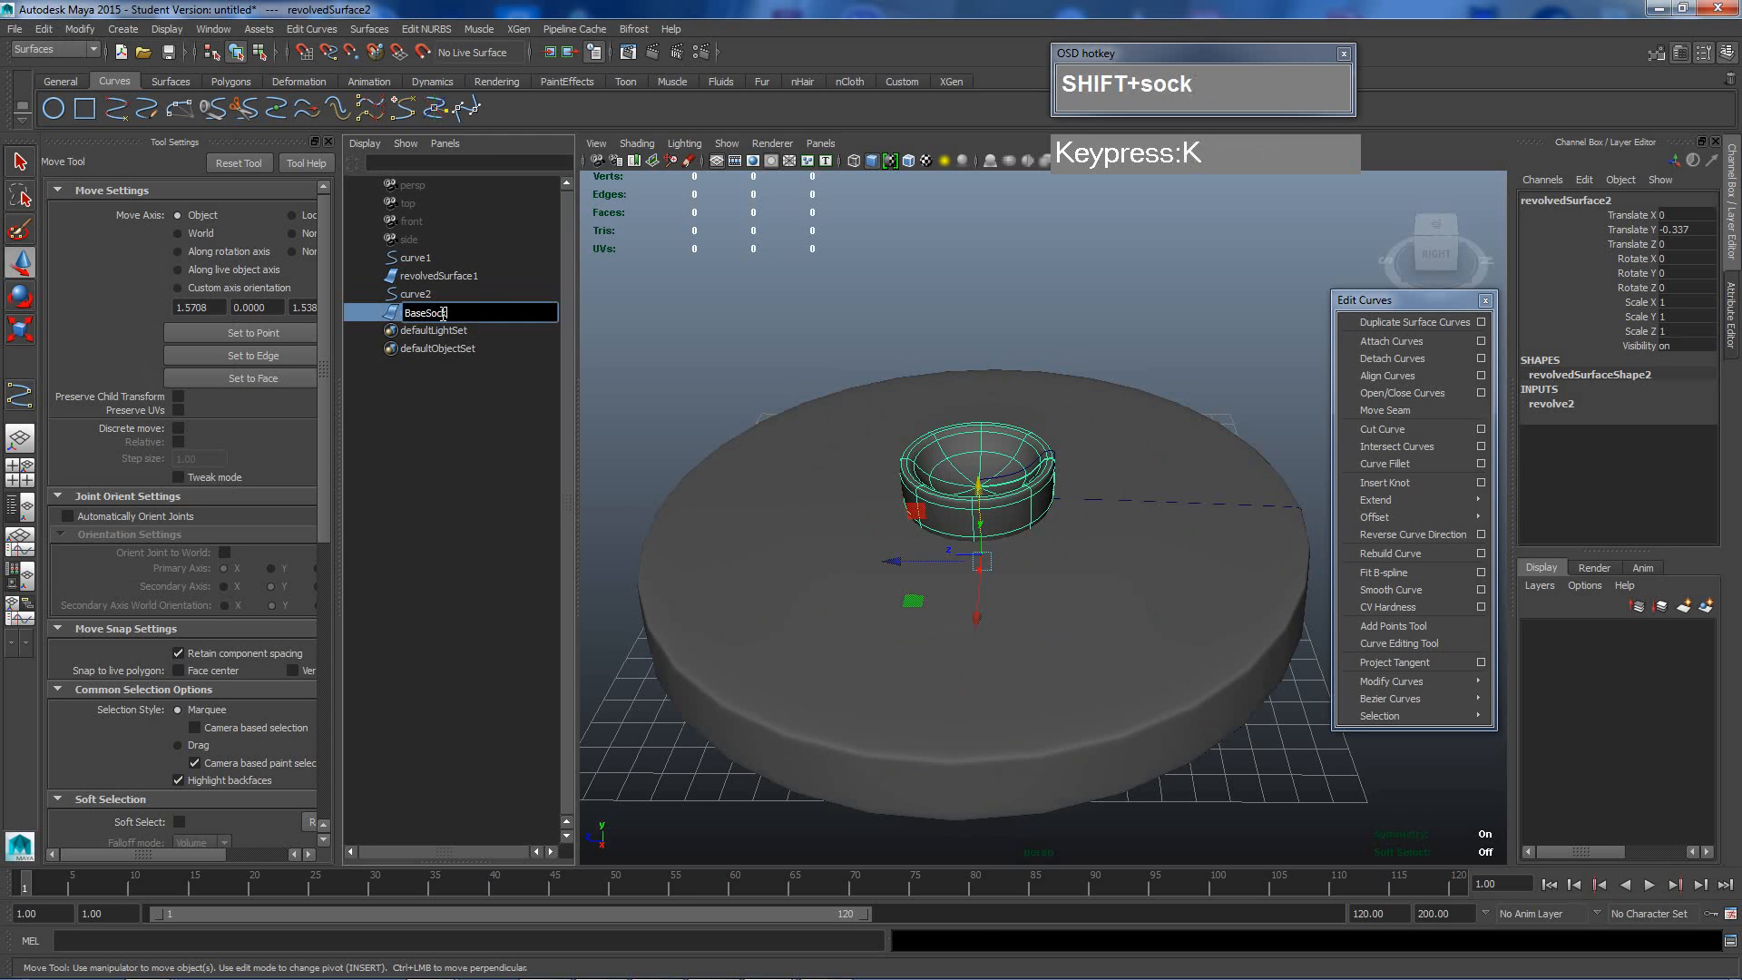
{"action": "key", "text": "Return"}
Rename the revolved disc surface to Base.
{"action": "double_click", "coordinate": [443, 275]}
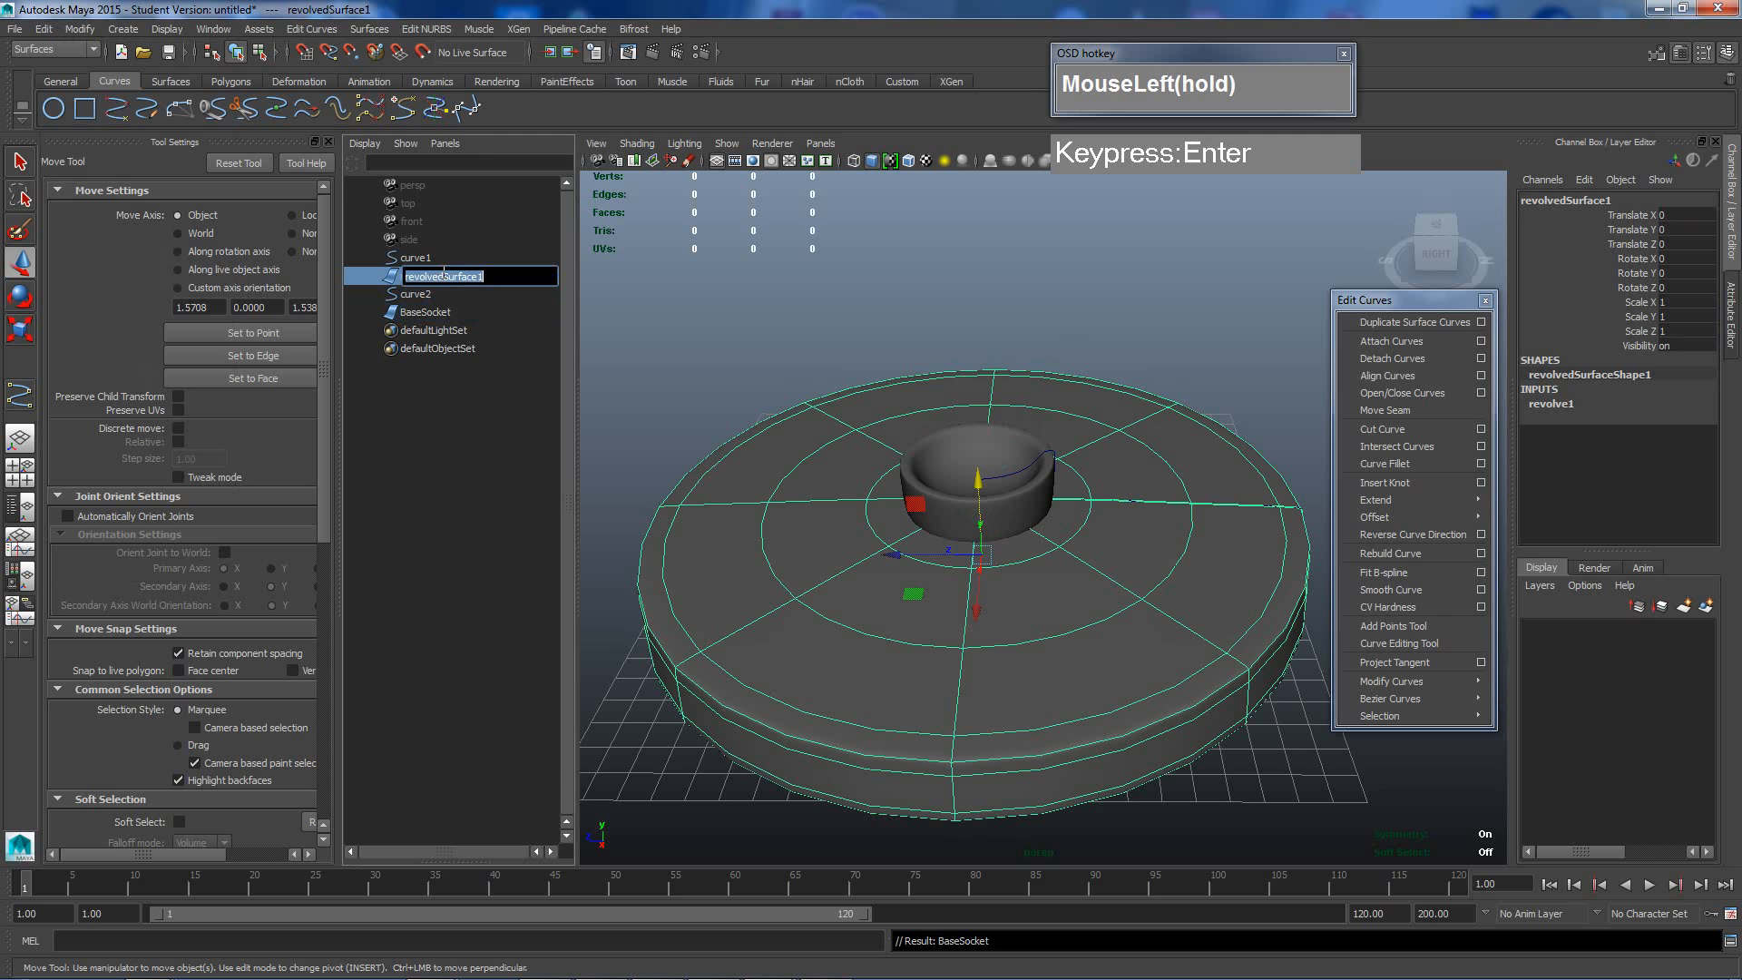
{"action": "type", "text": "Base"}
{"action": "key", "text": "Return"}
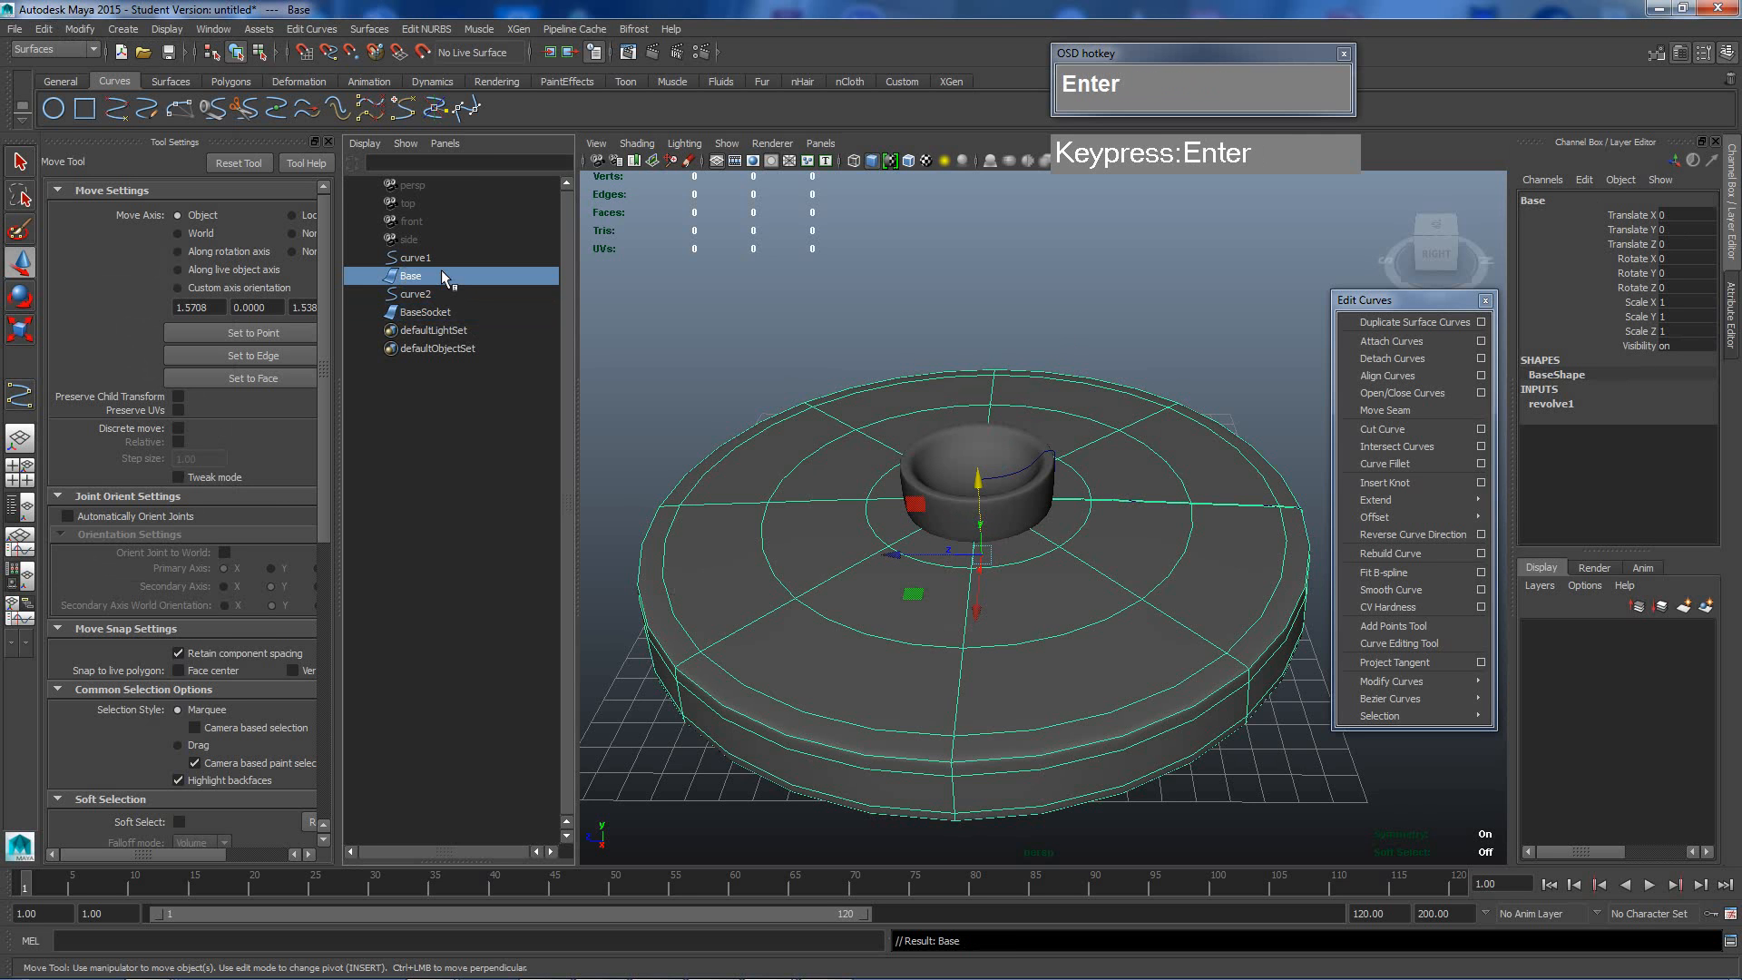
Make BaseSocket a child of Base with the Parent command and expand the Base hierarchy.
{"action": "left_click", "coordinate": [1041, 502]}
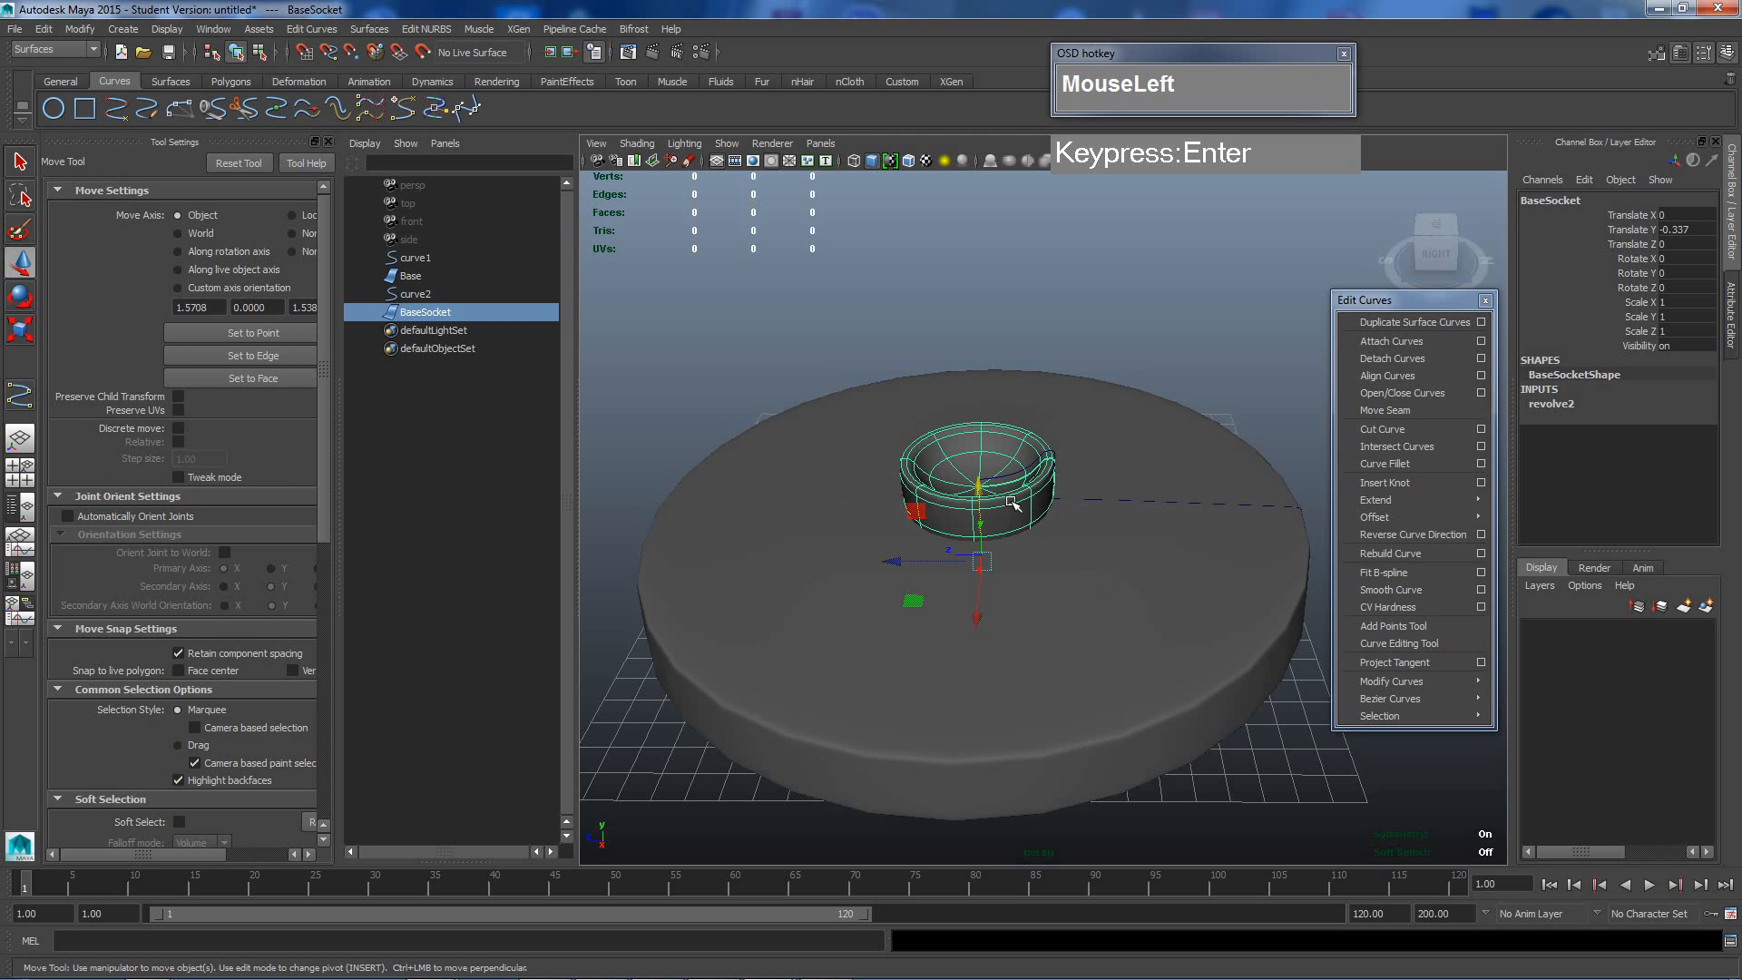
{"action": "left_click", "coordinate": [1096, 562], "text": "shift"}
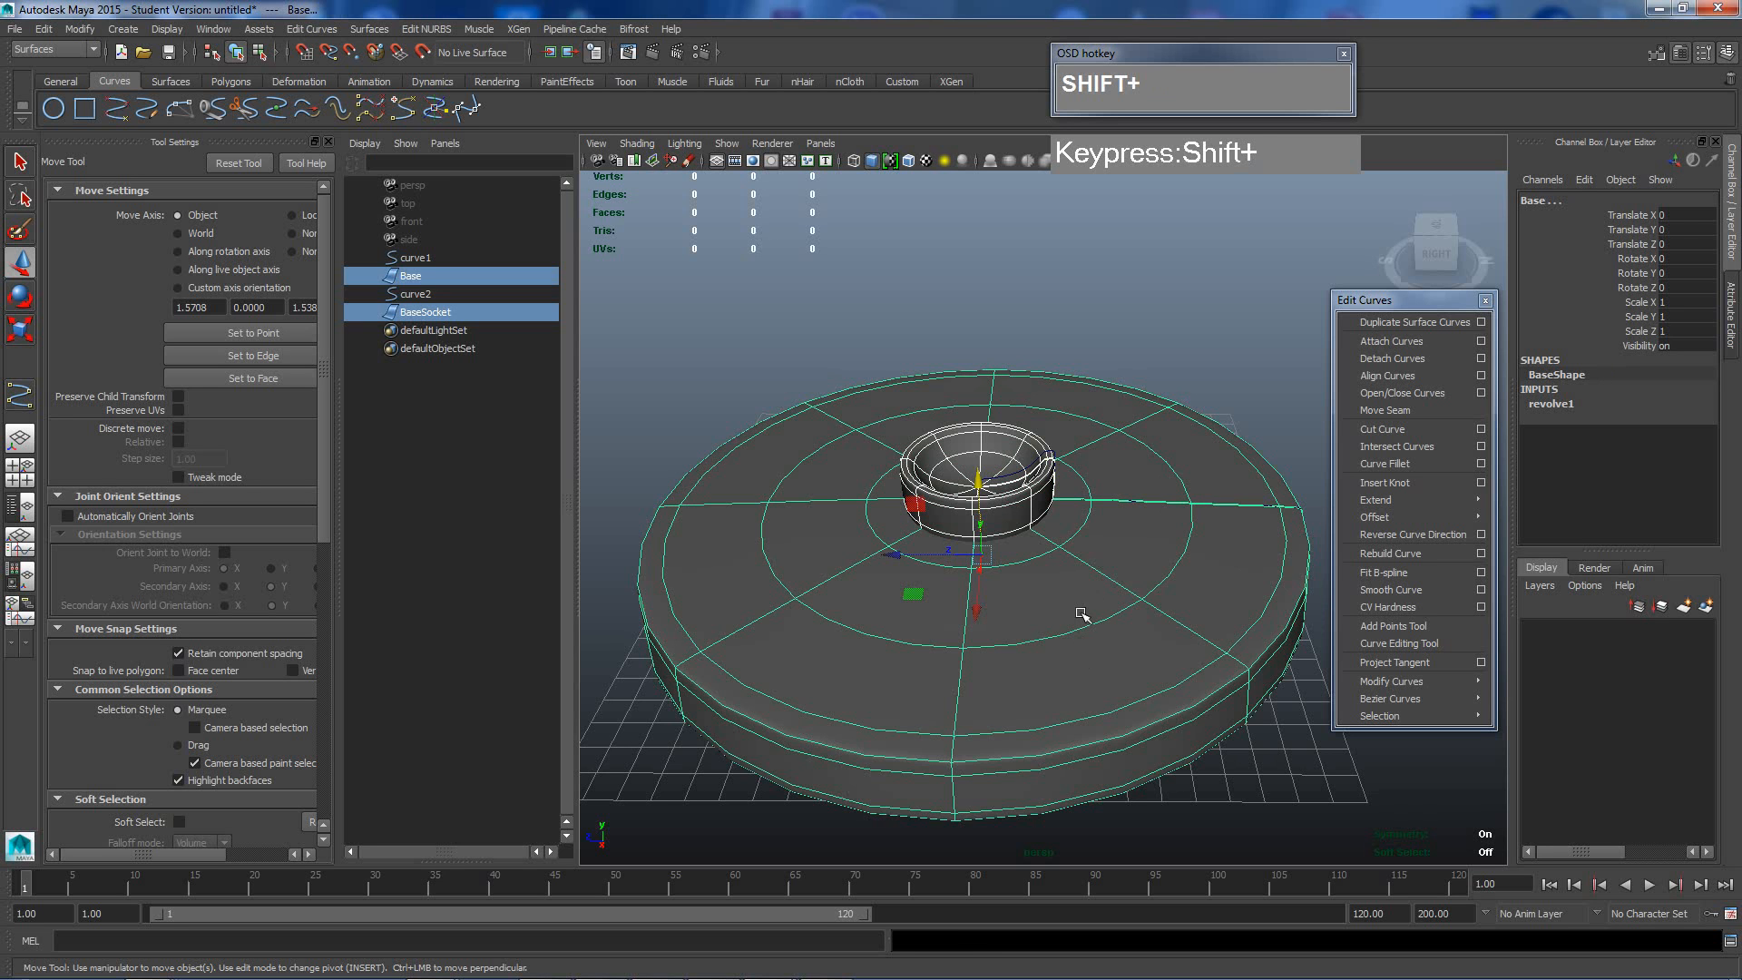
{"action": "key", "text": "p"}
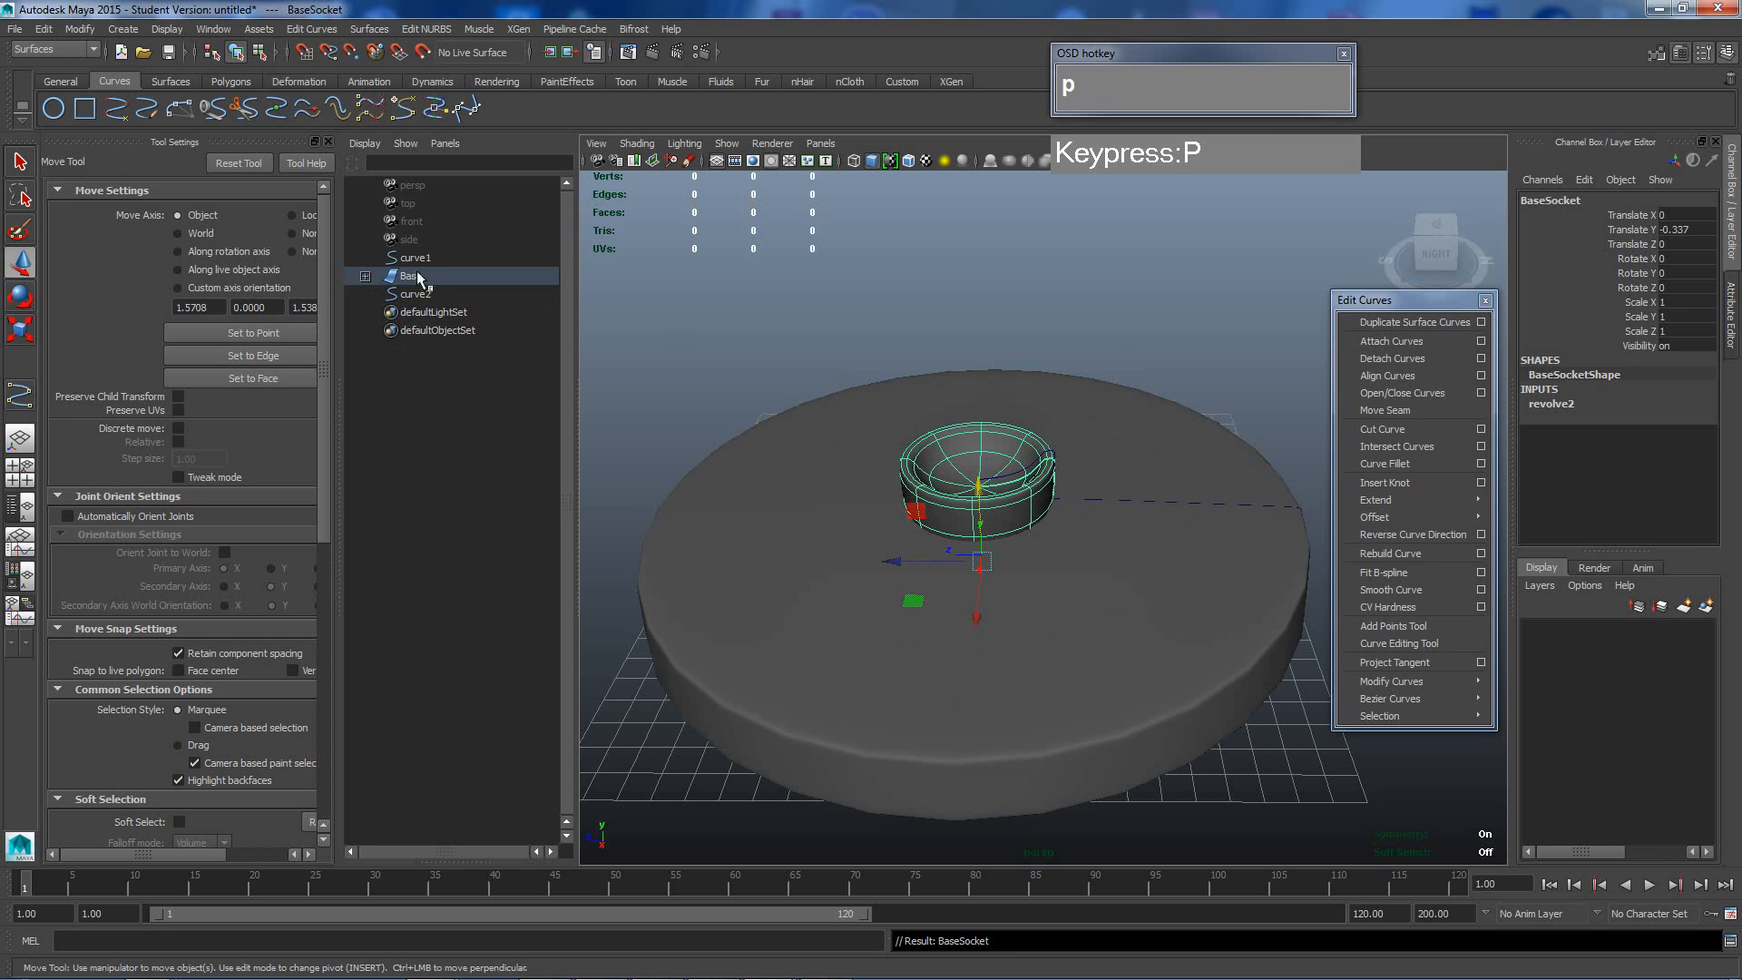
{"action": "left_click", "coordinate": [365, 276]}
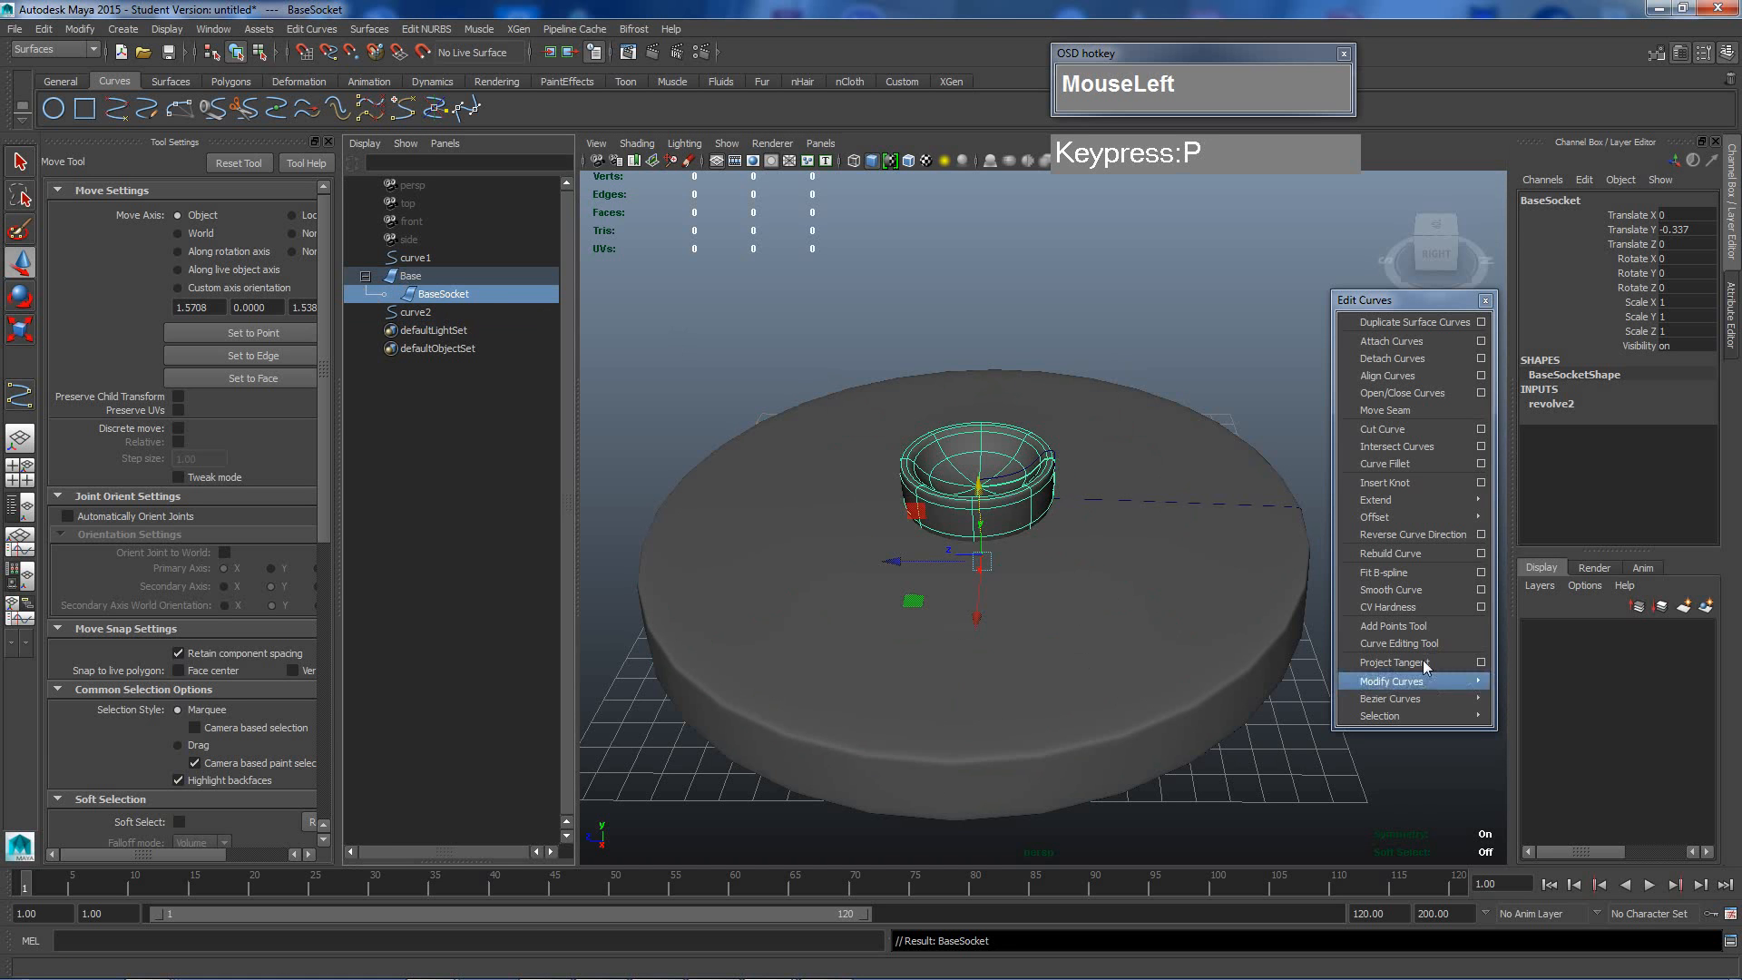
Try moving Base freely to test whether the socket follows, and undo the move.
{"action": "left_click", "coordinate": [1163, 617]}
{"action": "mouse_move", "coordinate": [989, 563]}
{"action": "left_mouse_down"}
{"action": "mouse_move", "coordinate": [901, 590]}
{"action": "mouse_move", "coordinate": [995, 622]}
{"action": "mouse_move", "coordinate": [1002, 579]}
{"action": "left_mouse_up"}
{"action": "key", "text": "z"}
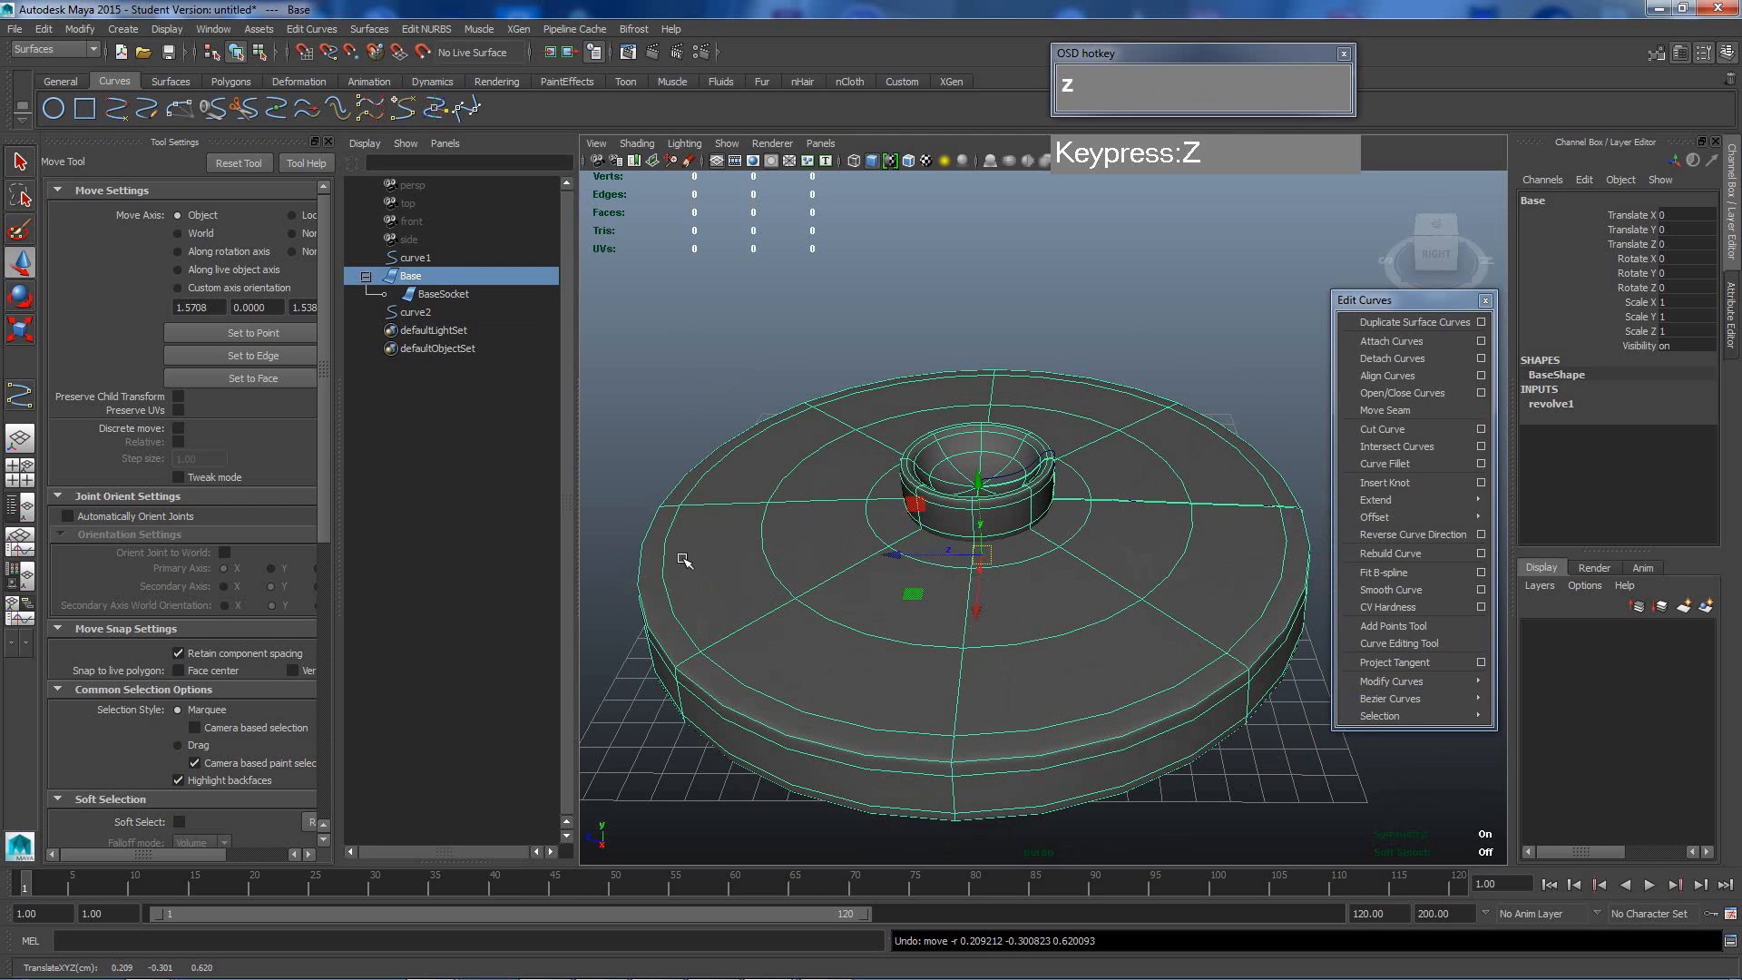
Undo the parenting of BaseSocket to Base.
{"action": "left_click", "coordinate": [434, 486]}
{"action": "left_click", "coordinate": [430, 296]}
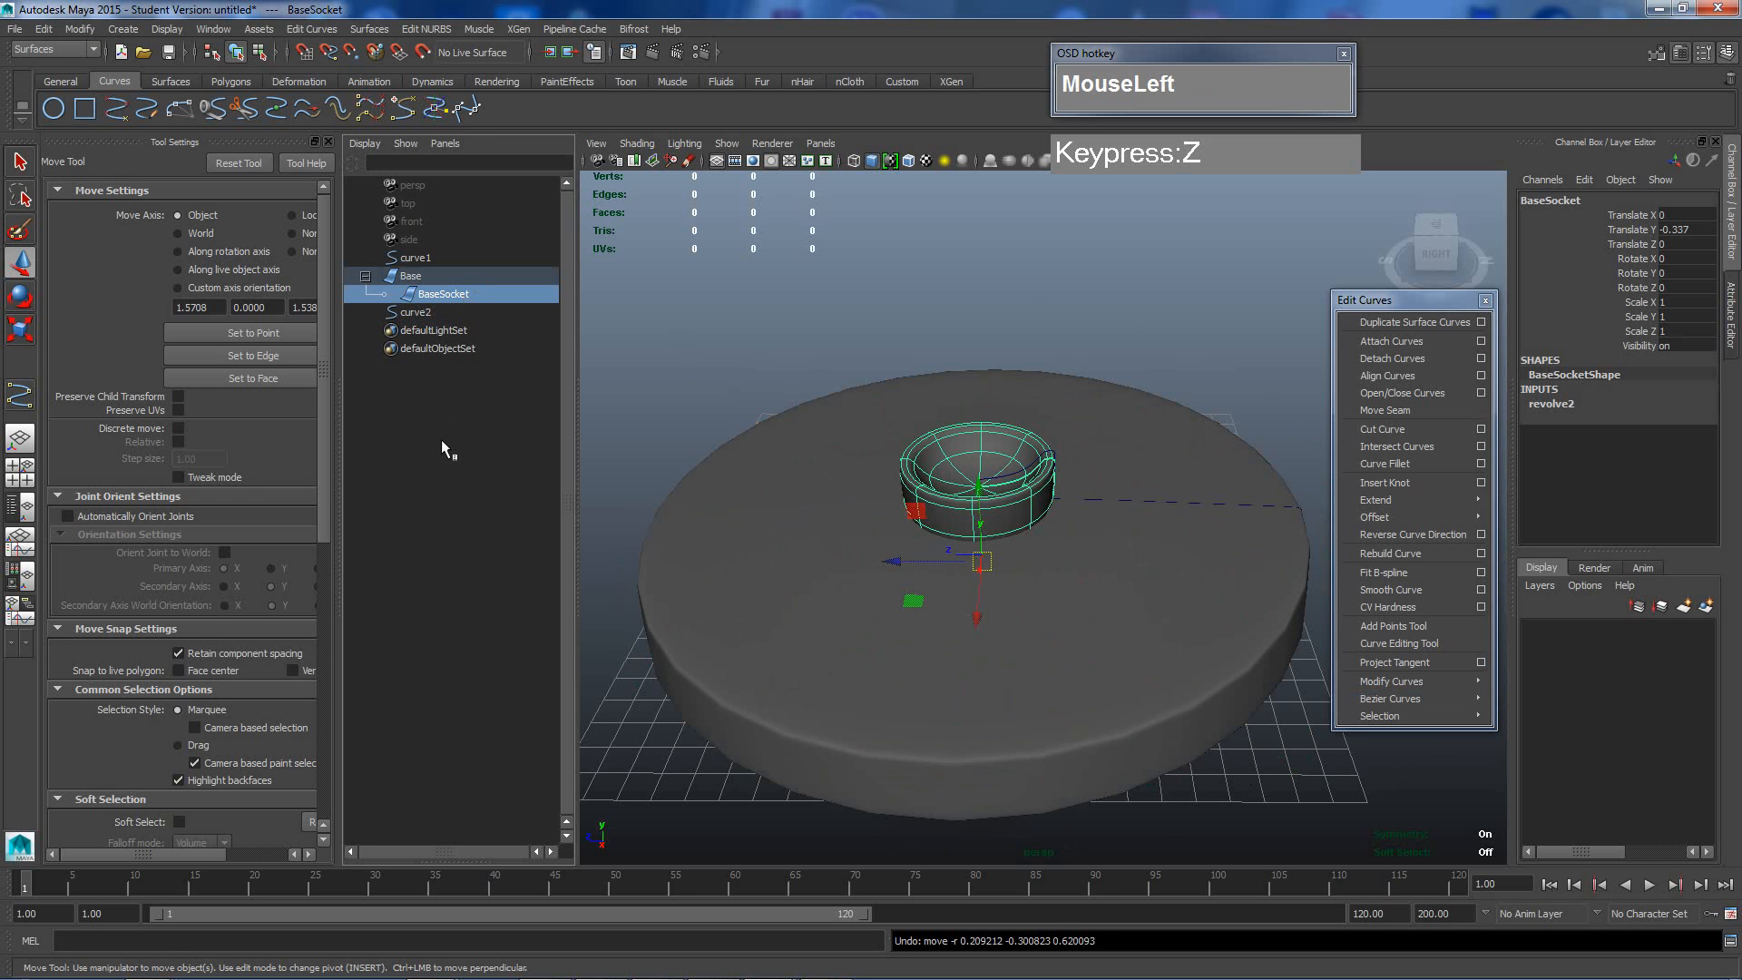
{"action": "key", "text": "z"}
{"action": "key", "text": "z"}
{"action": "key", "text": "z"}
{"action": "key", "text": "z"}
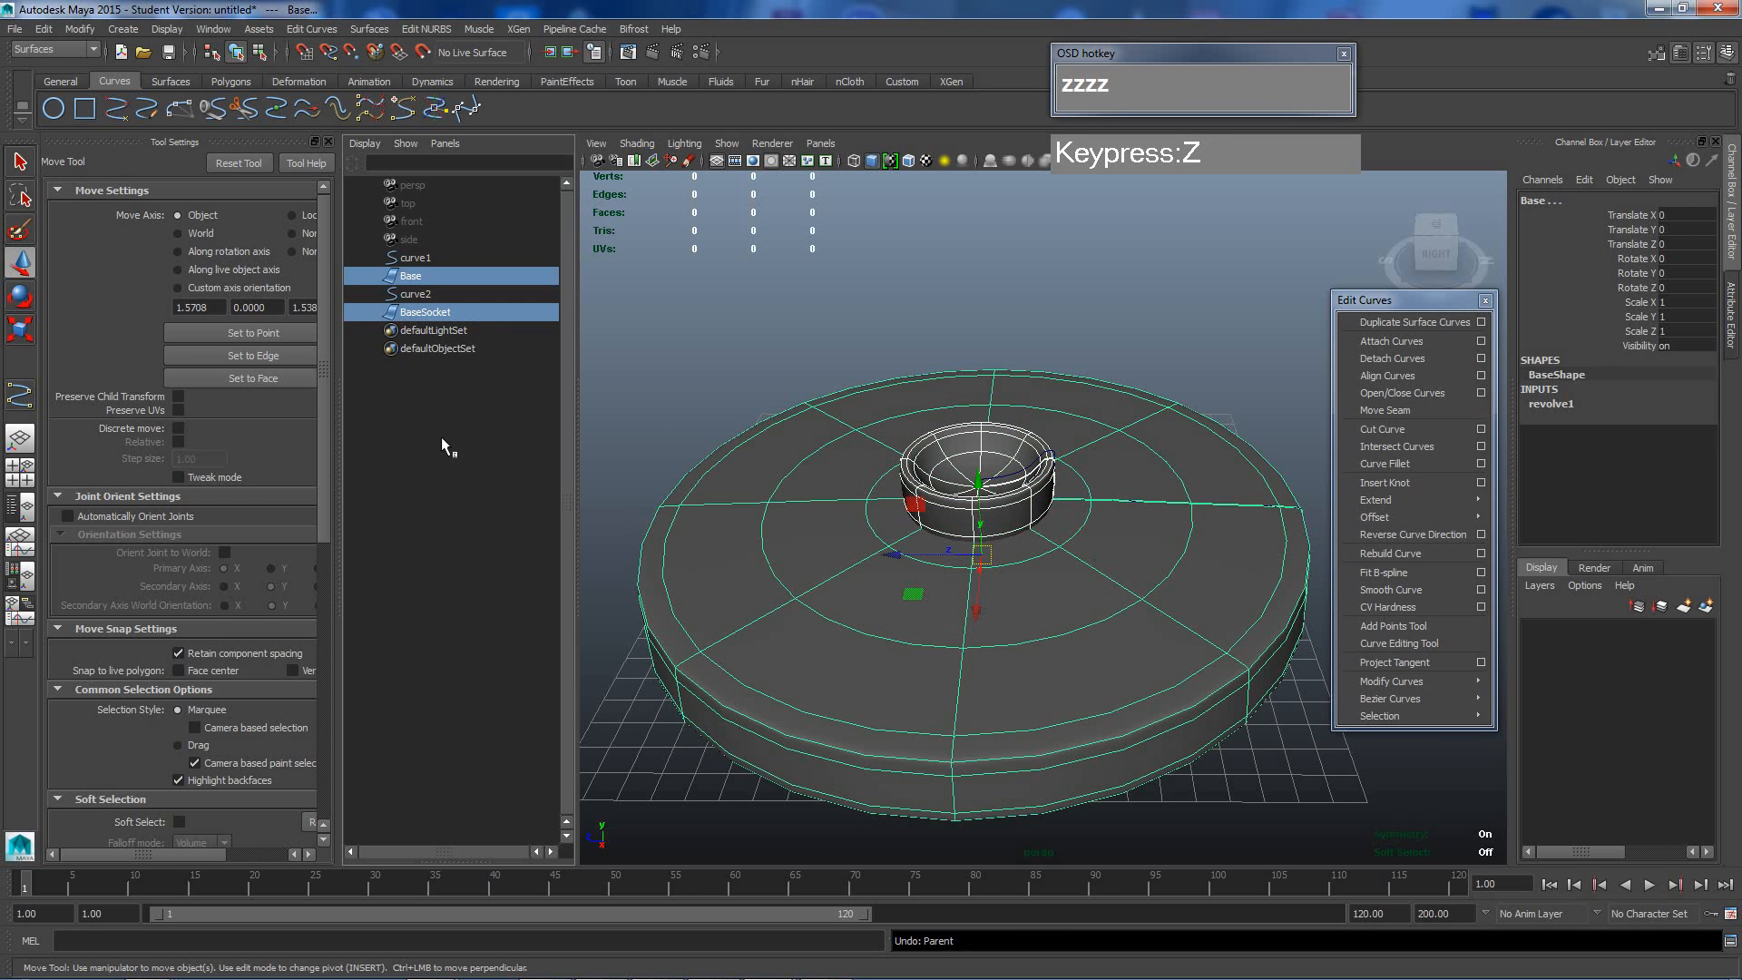
Reparent BaseSocket under Base directly in the scene hierarchy list.
{"action": "left_click", "coordinate": [909, 396]}
{"action": "left_click", "coordinate": [1003, 495]}
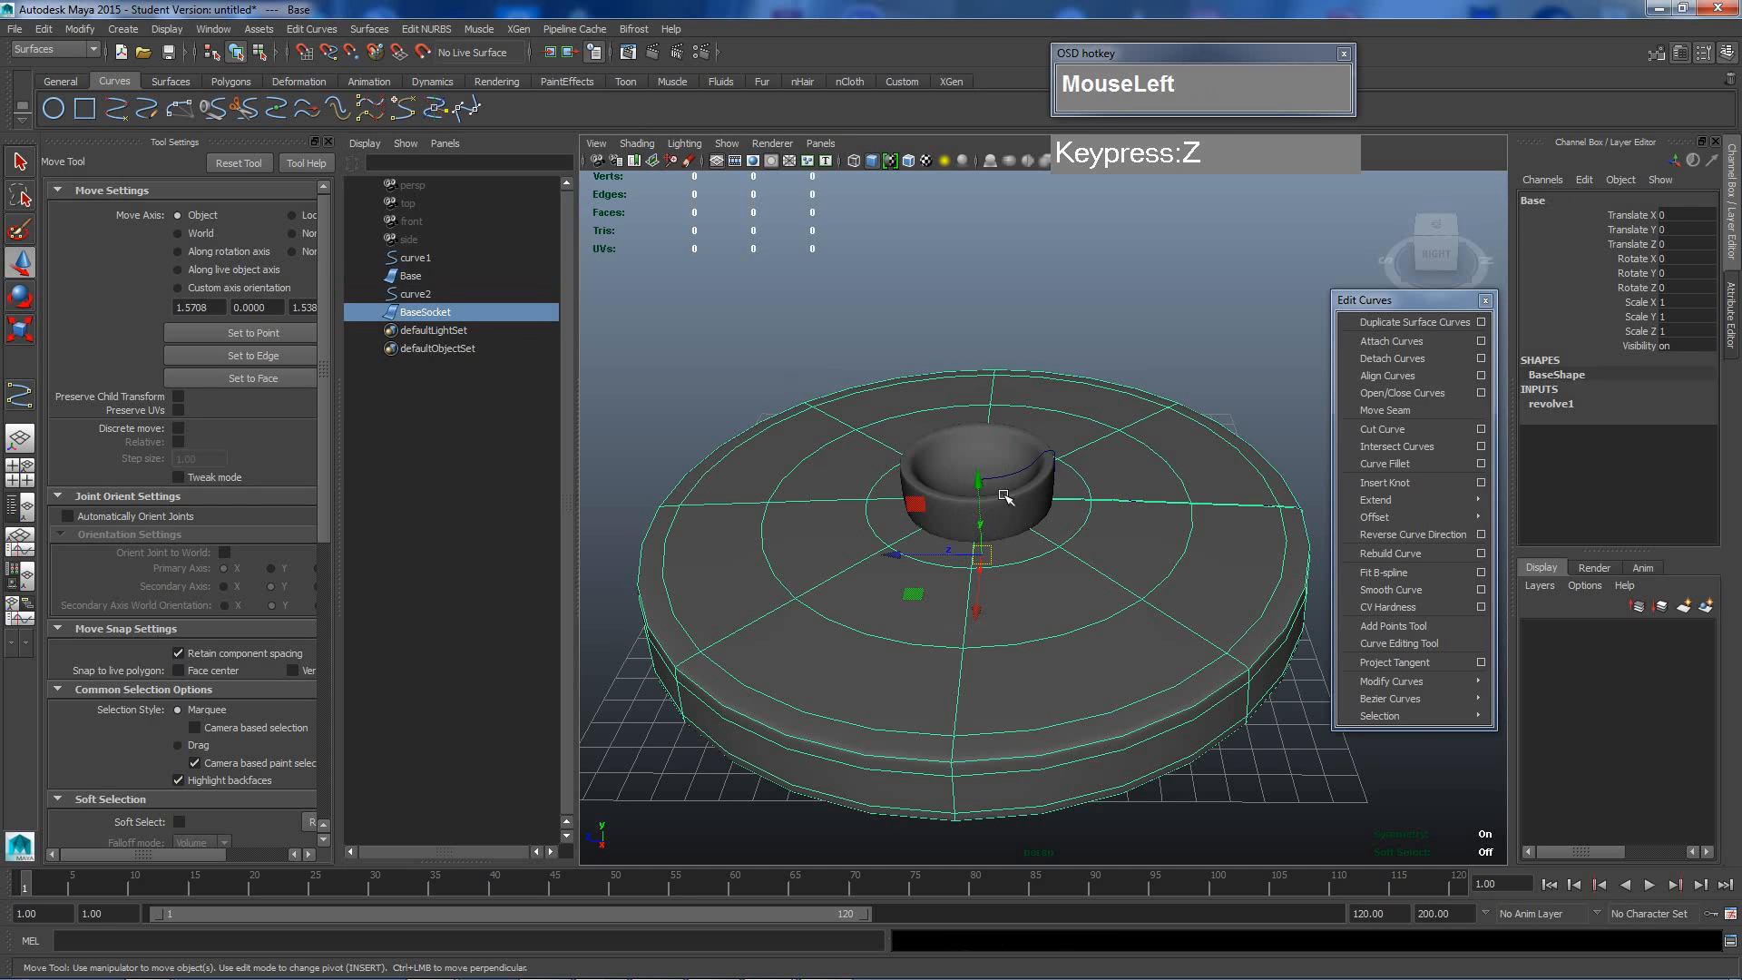
{"action": "left_click", "coordinate": [963, 309]}
{"action": "left_click", "coordinate": [403, 409]}
{"action": "left_click", "coordinate": [419, 315]}
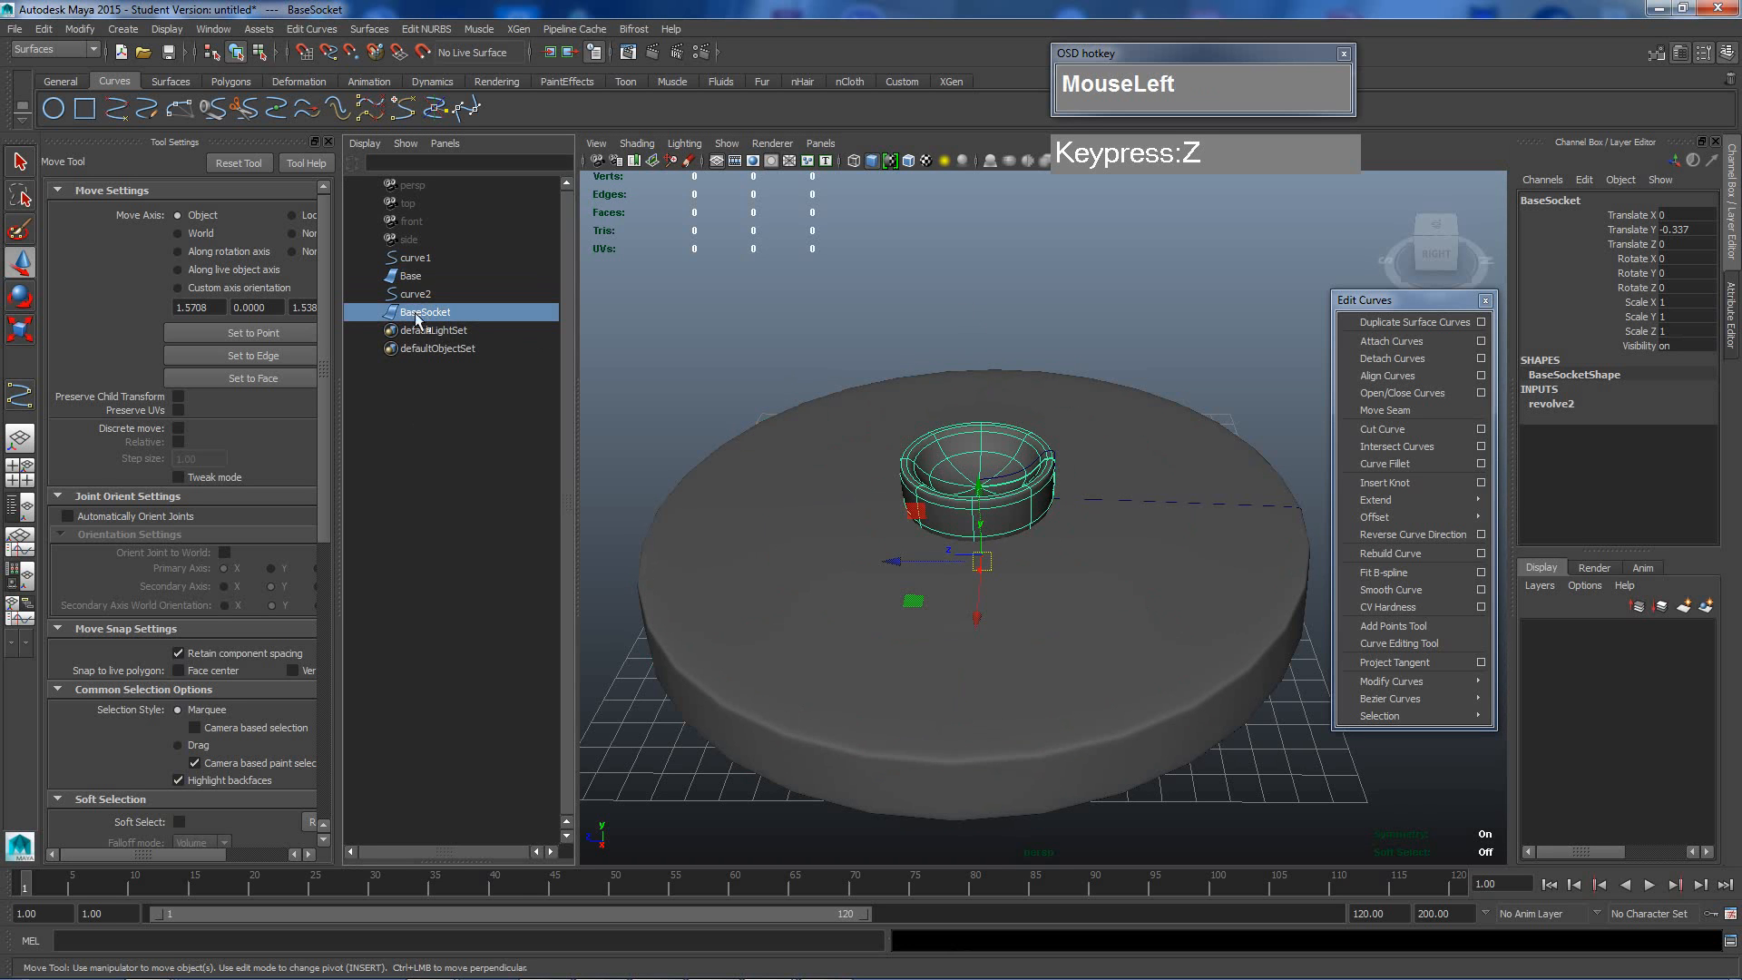
{"action": "middle_click_drag", "start_coordinate": [420, 317], "coordinate": [420, 279]}
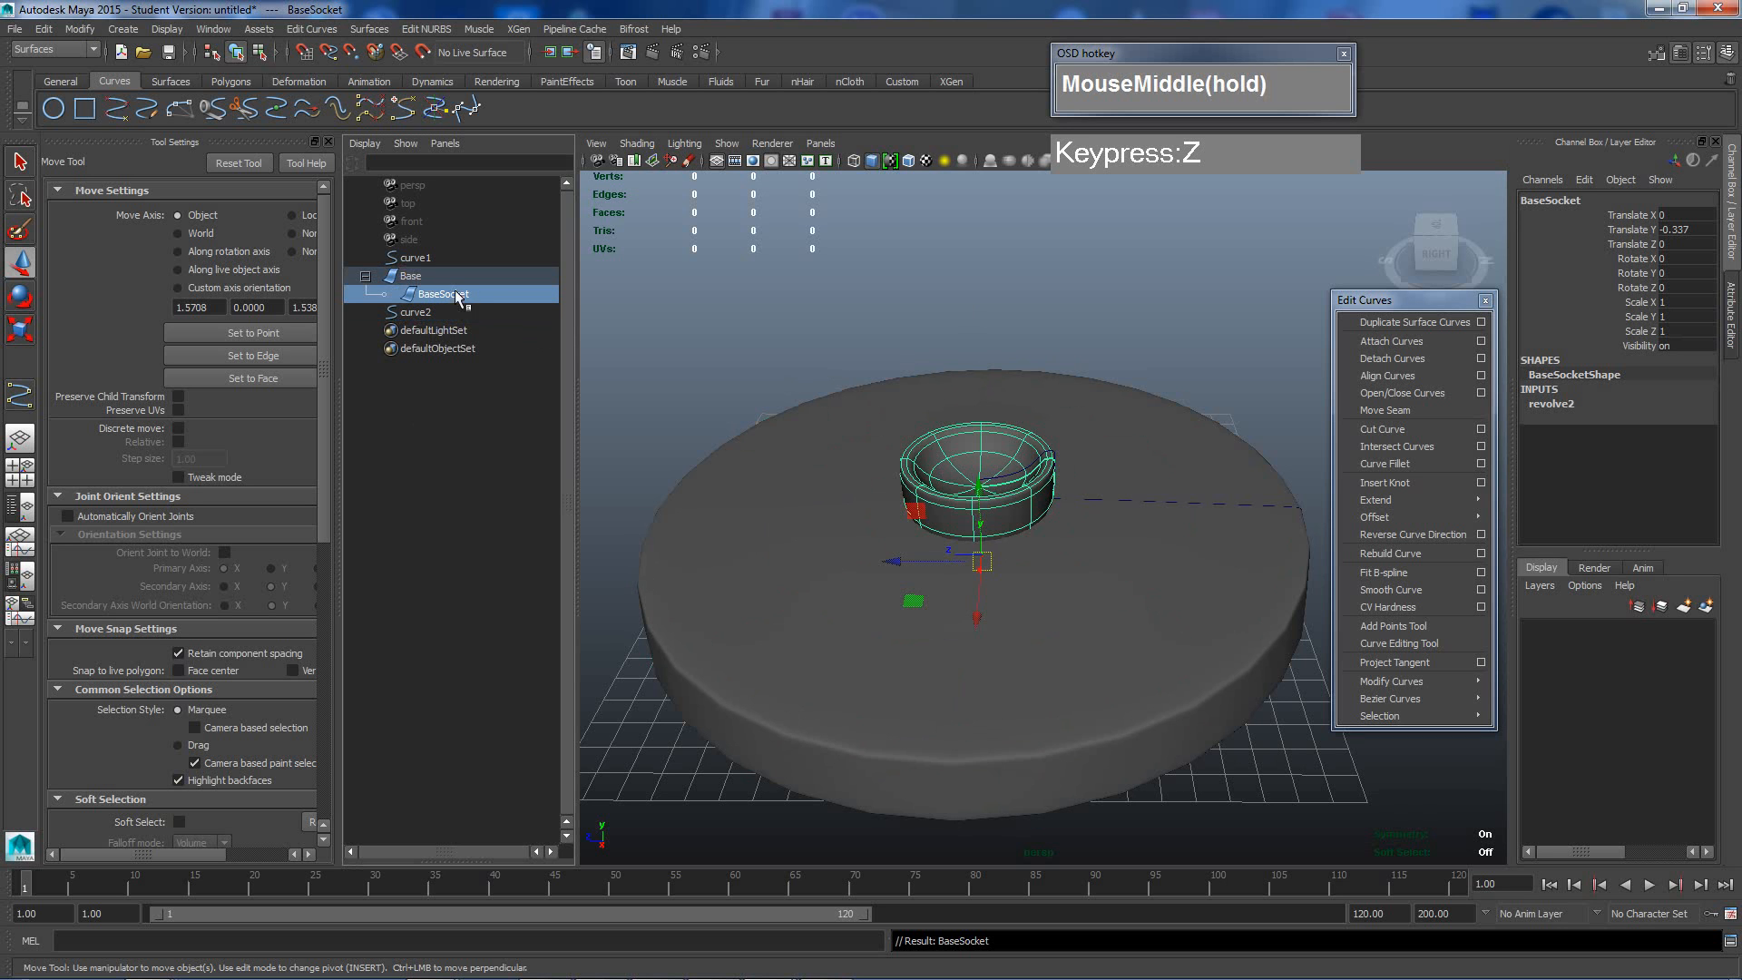
Test the new parent relationship by moving Base slightly in the perspective view, and undo the move.
{"action": "left_click", "coordinate": [842, 615]}
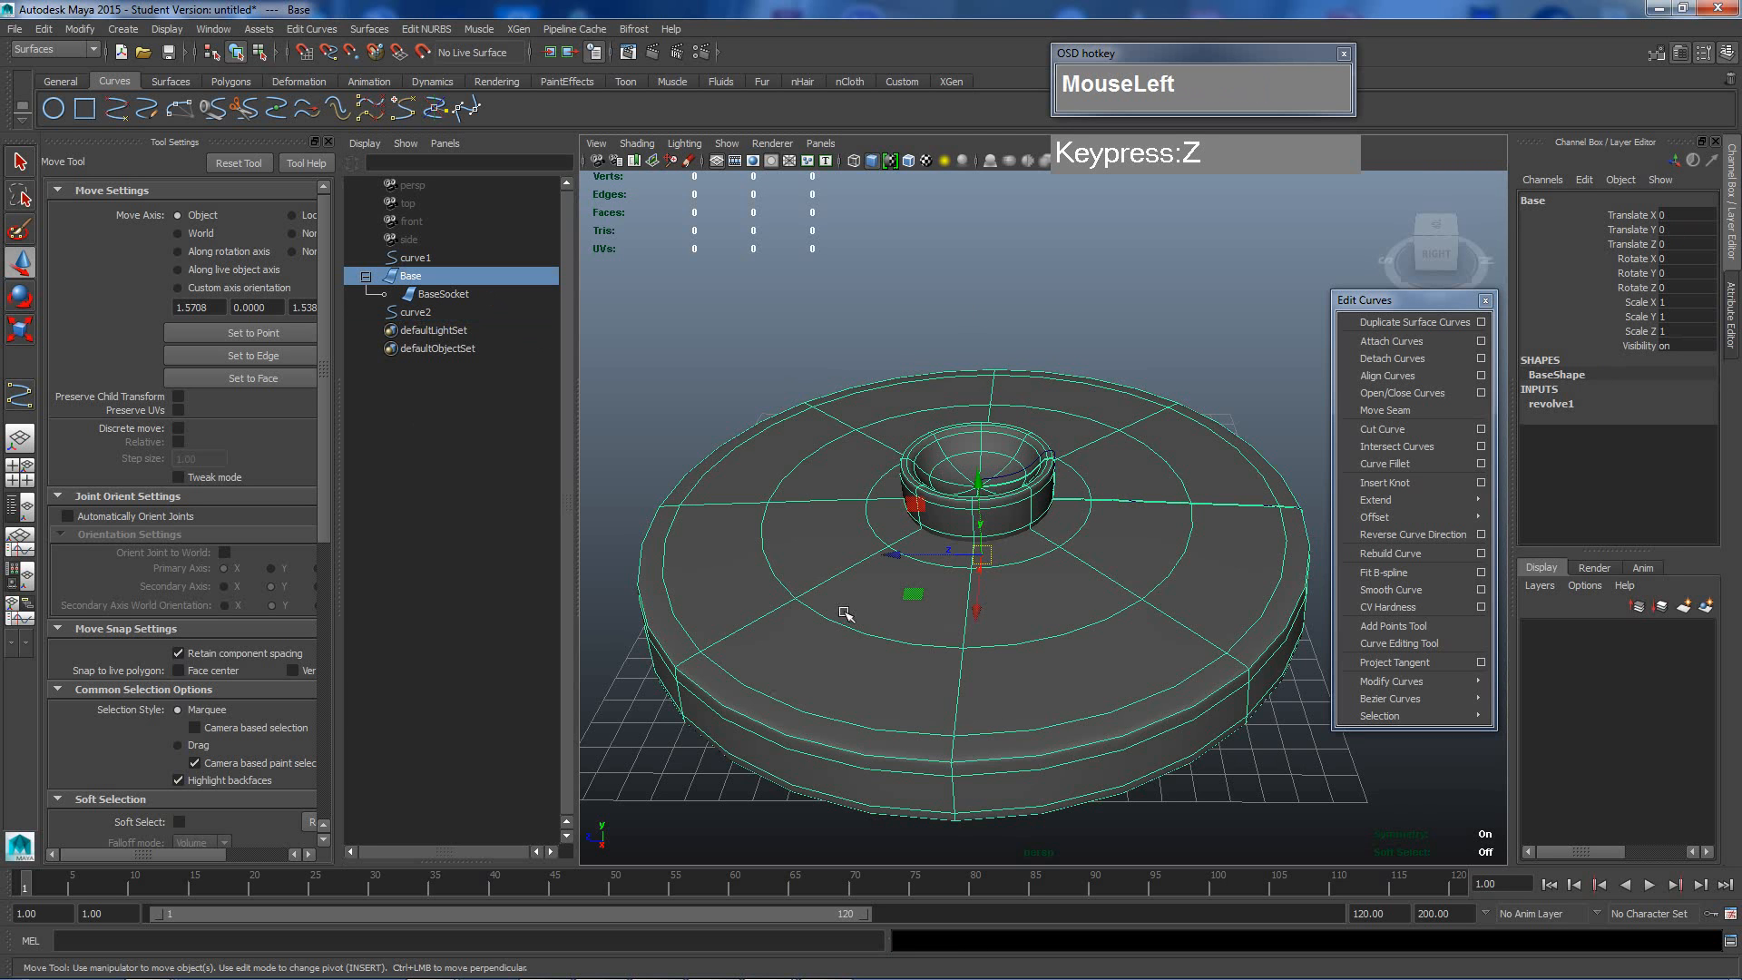
{"action": "left_click", "coordinate": [772, 310]}
{"action": "left_click", "coordinate": [800, 518]}
{"action": "left_click_drag", "start_coordinate": [986, 561], "coordinate": [1001, 557]}
{"action": "key", "text": "z"}
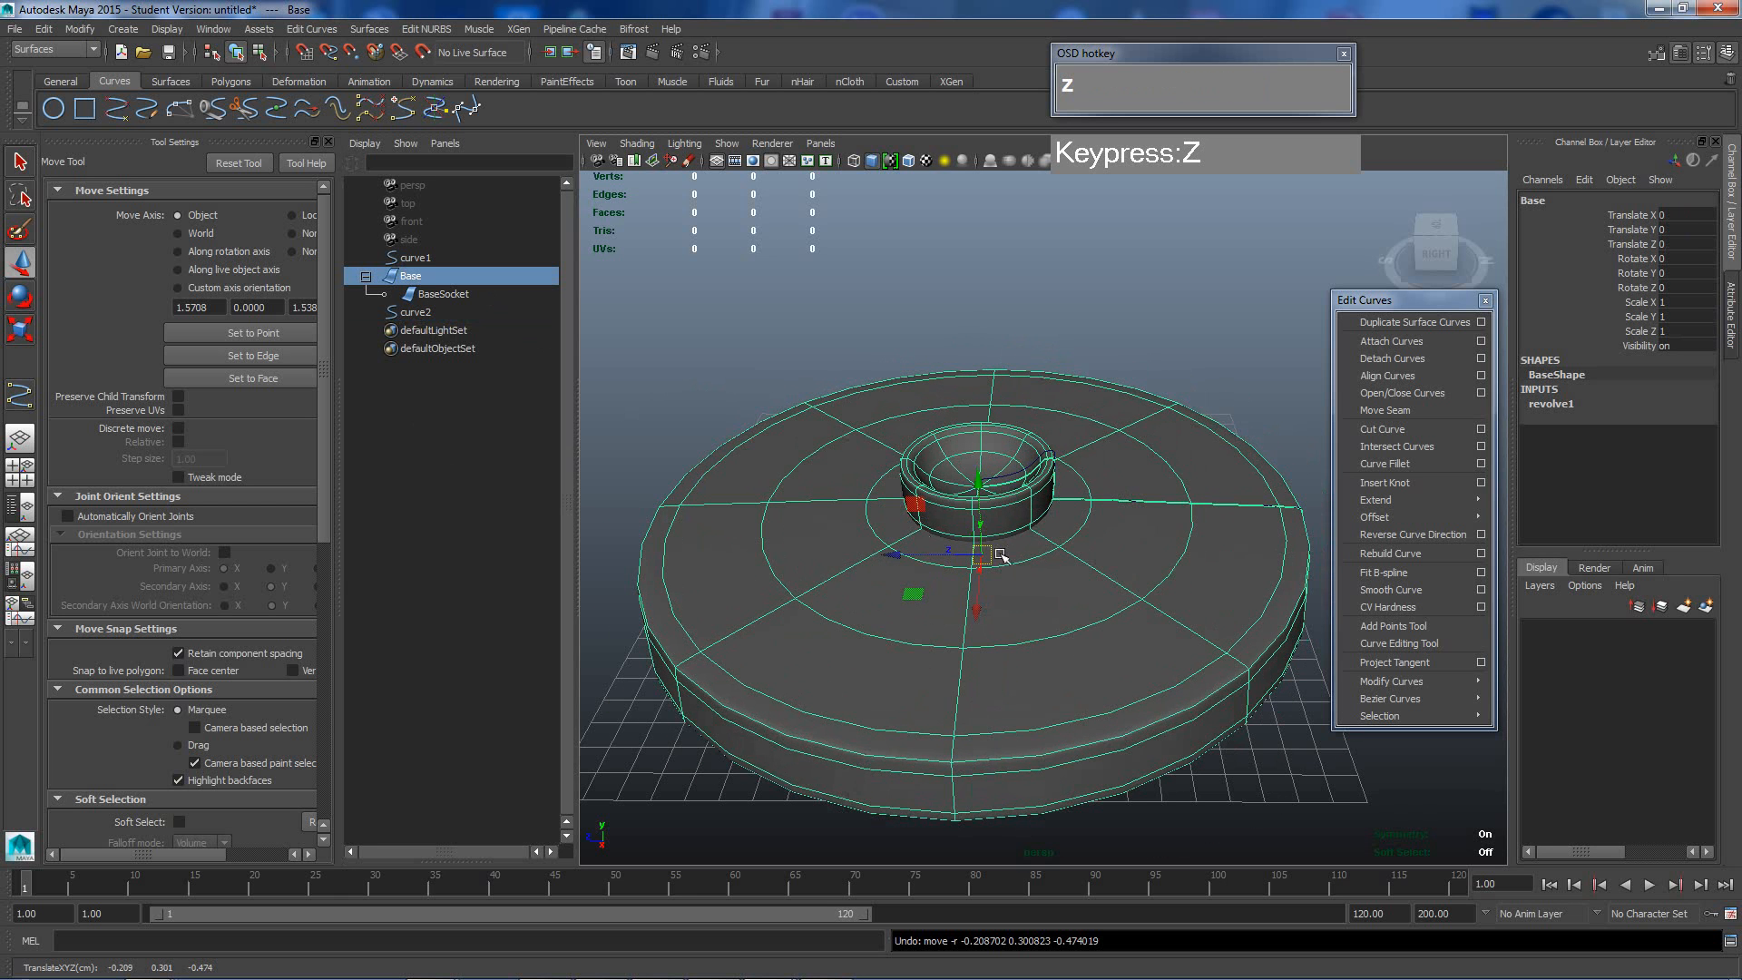
Unparent BaseSocket from Base, then try lowering Base alone by about 0.346 units and undo that move.
{"action": "left_click", "coordinate": [444, 297]}
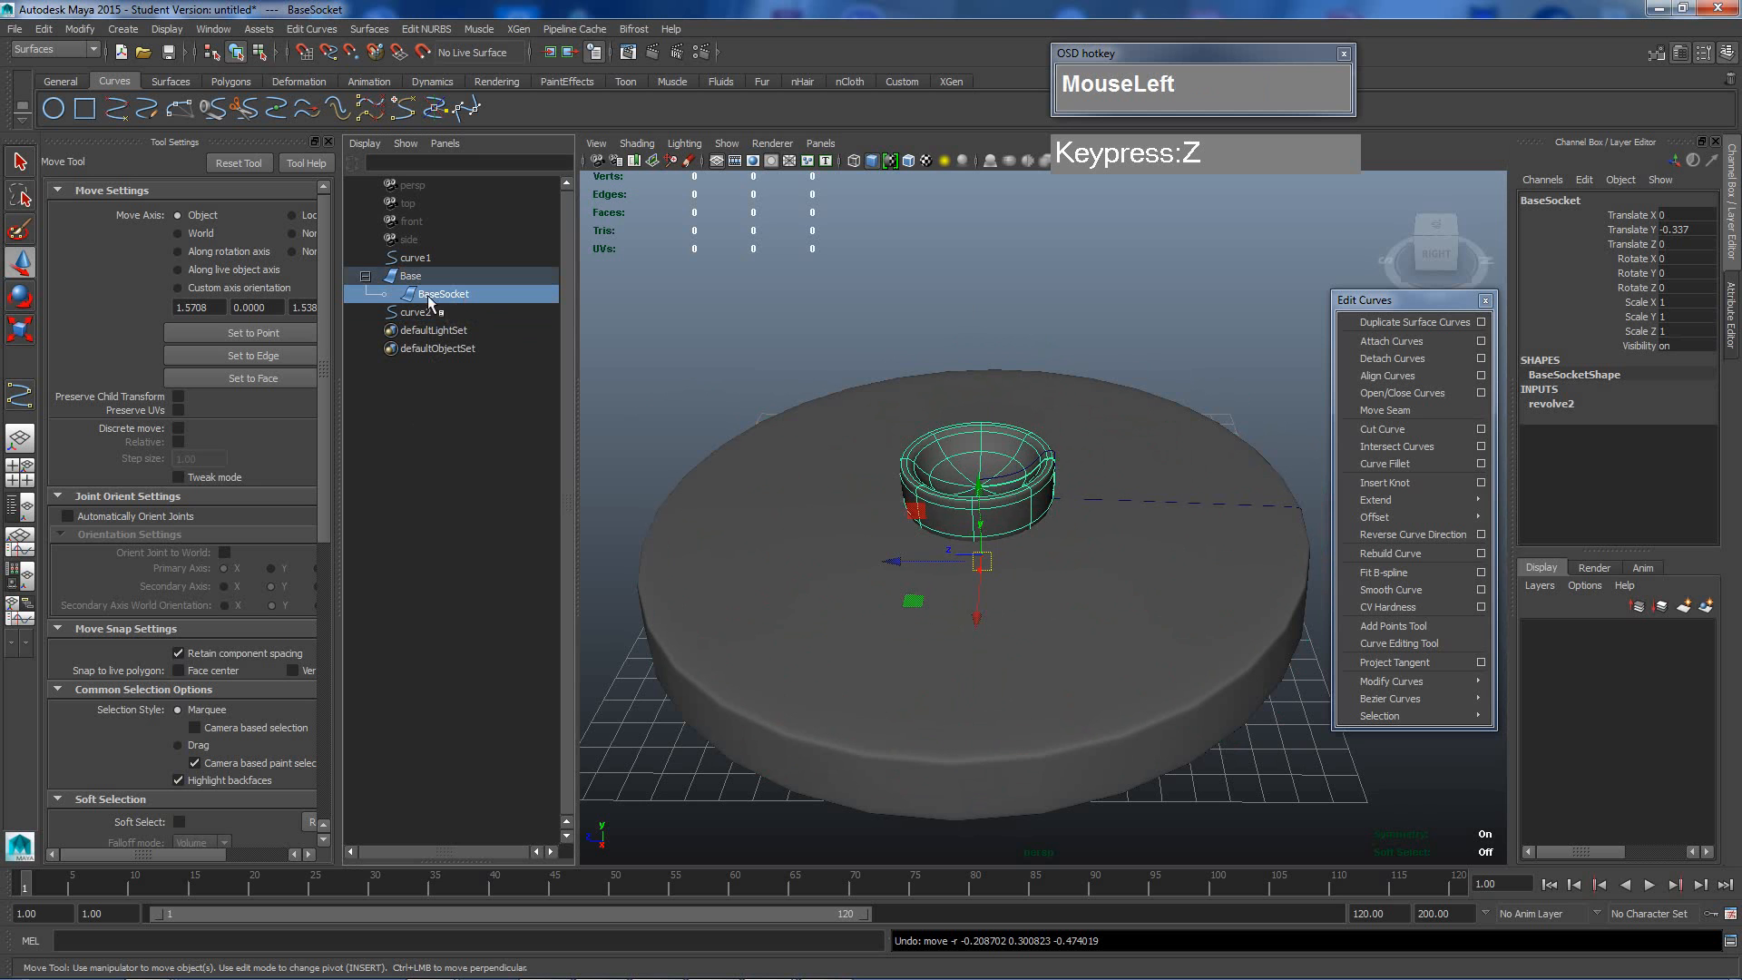
{"action": "middle_click_drag", "start_coordinate": [449, 300], "coordinate": [443, 388]}
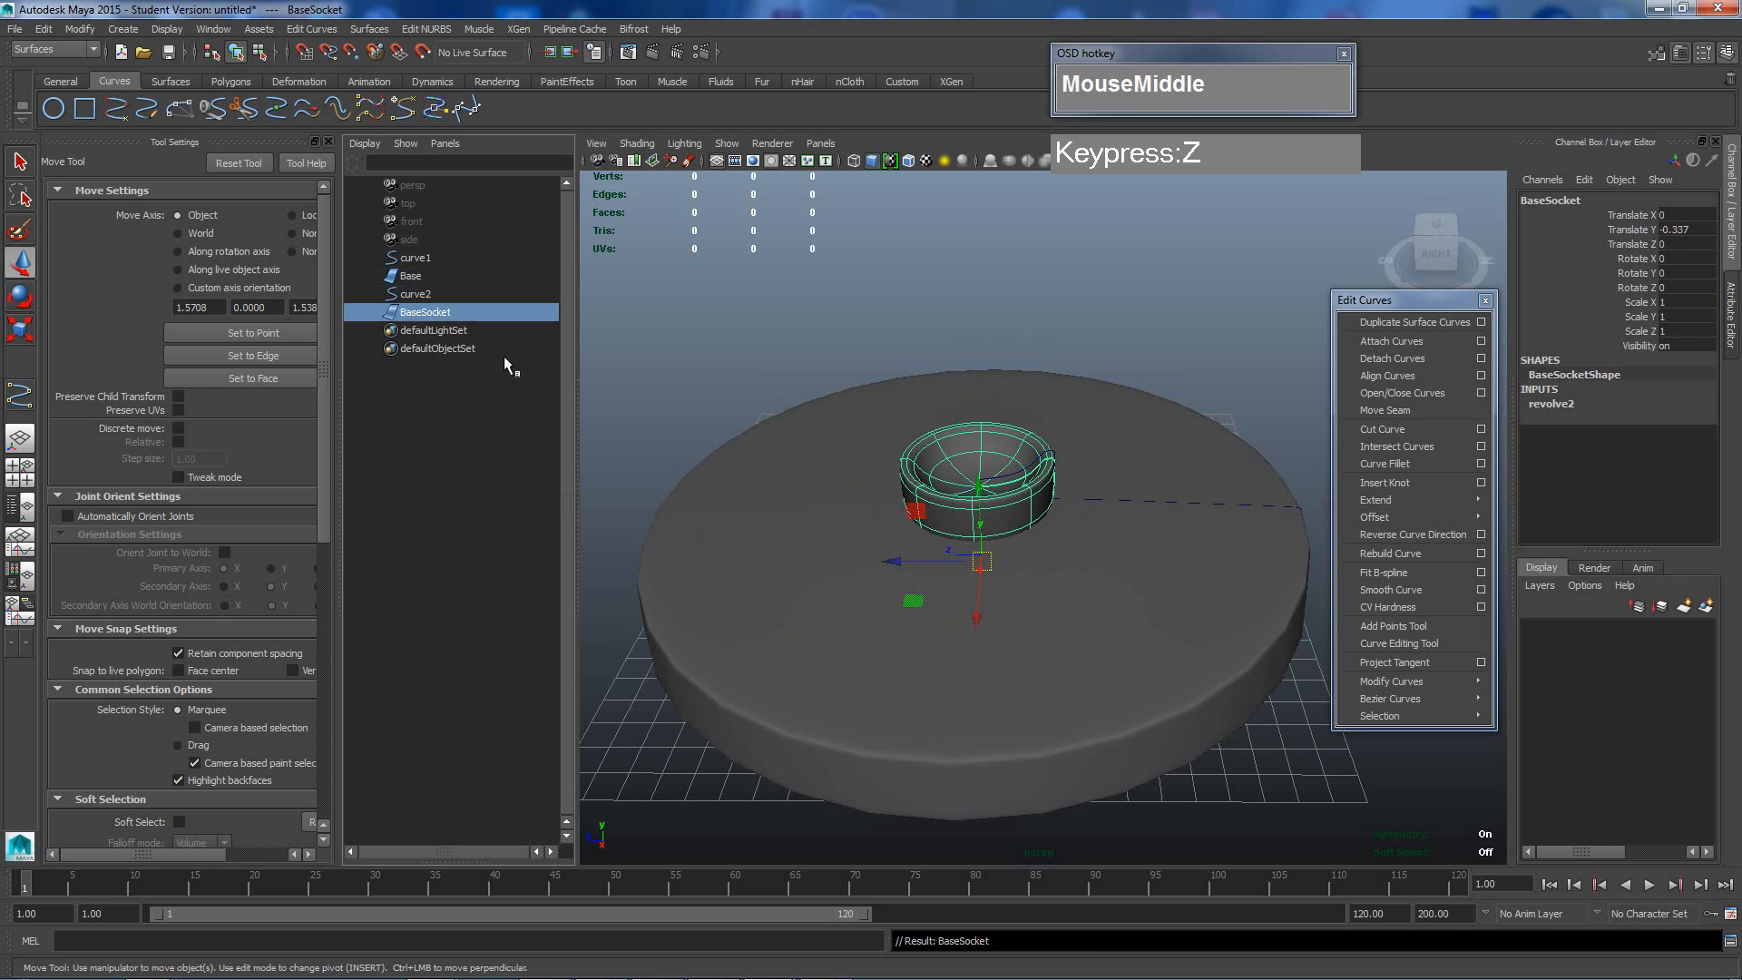
{"action": "left_click", "coordinate": [1070, 577]}
{"action": "left_click", "coordinate": [1013, 517]}
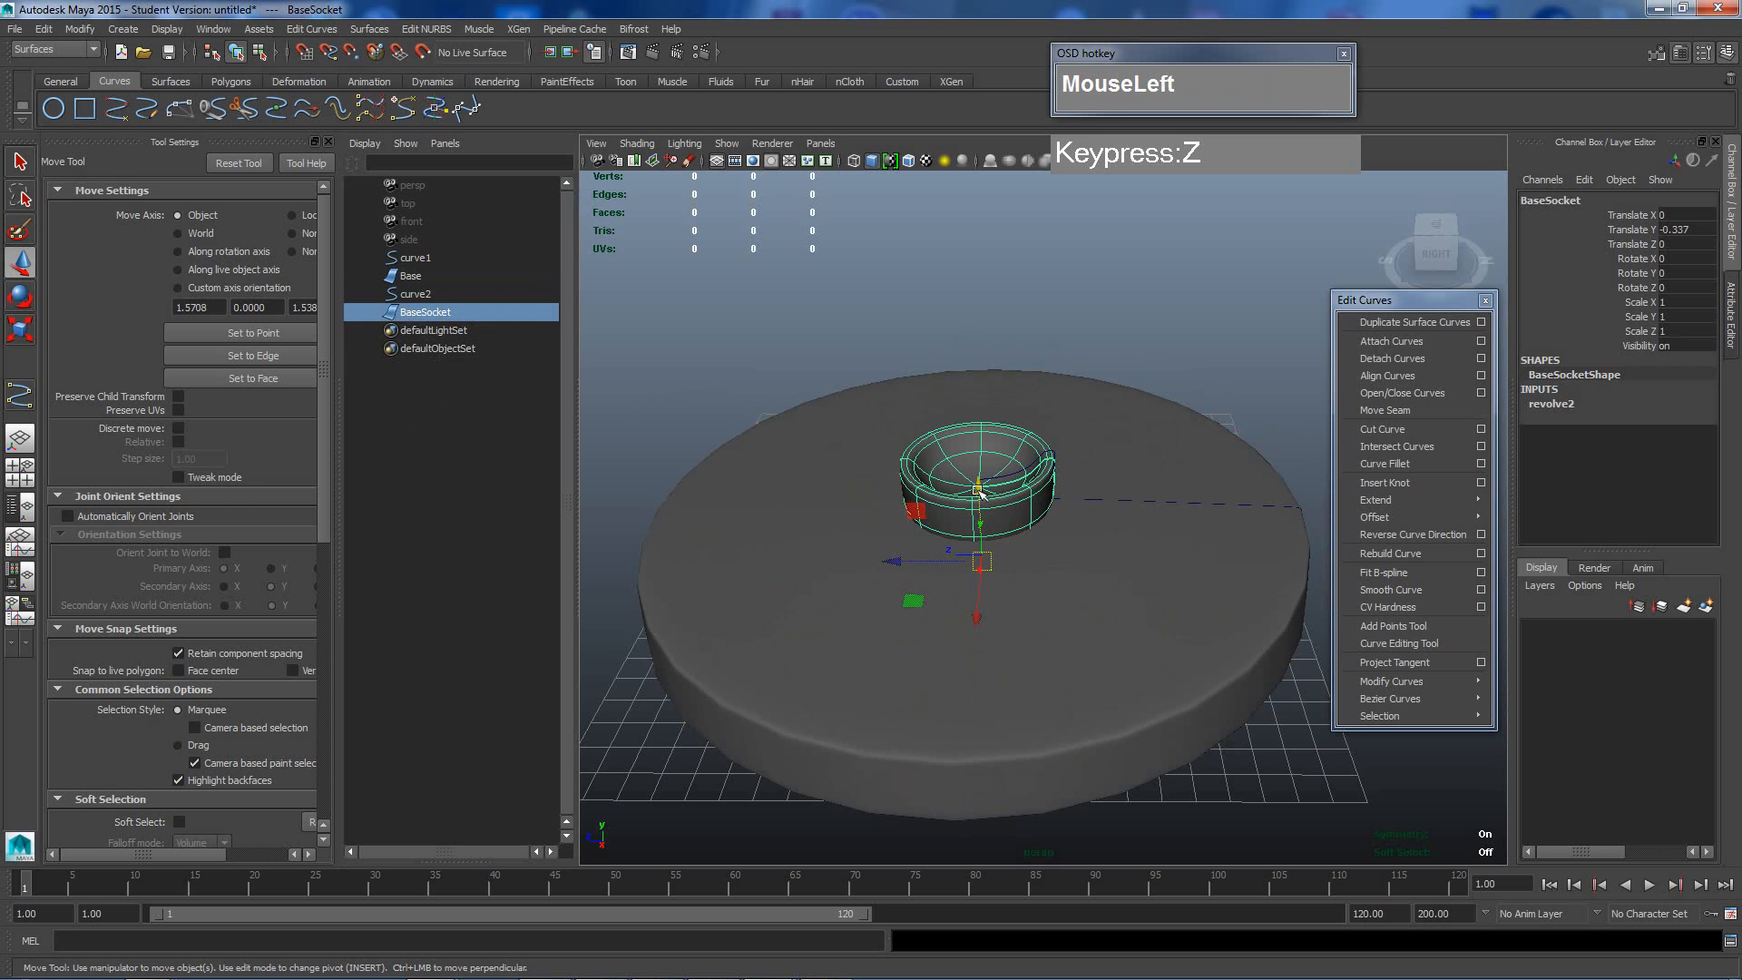
{"action": "mouse_move", "coordinate": [980, 495]}
{"action": "left_mouse_down"}
{"action": "mouse_move", "coordinate": [972, 452]}
{"action": "mouse_move", "coordinate": [962, 503]}
{"action": "mouse_move", "coordinate": [989, 465]}
{"action": "mouse_move", "coordinate": [984, 508]}
{"action": "left_mouse_up"}
{"action": "left_click", "coordinate": [1145, 524]}
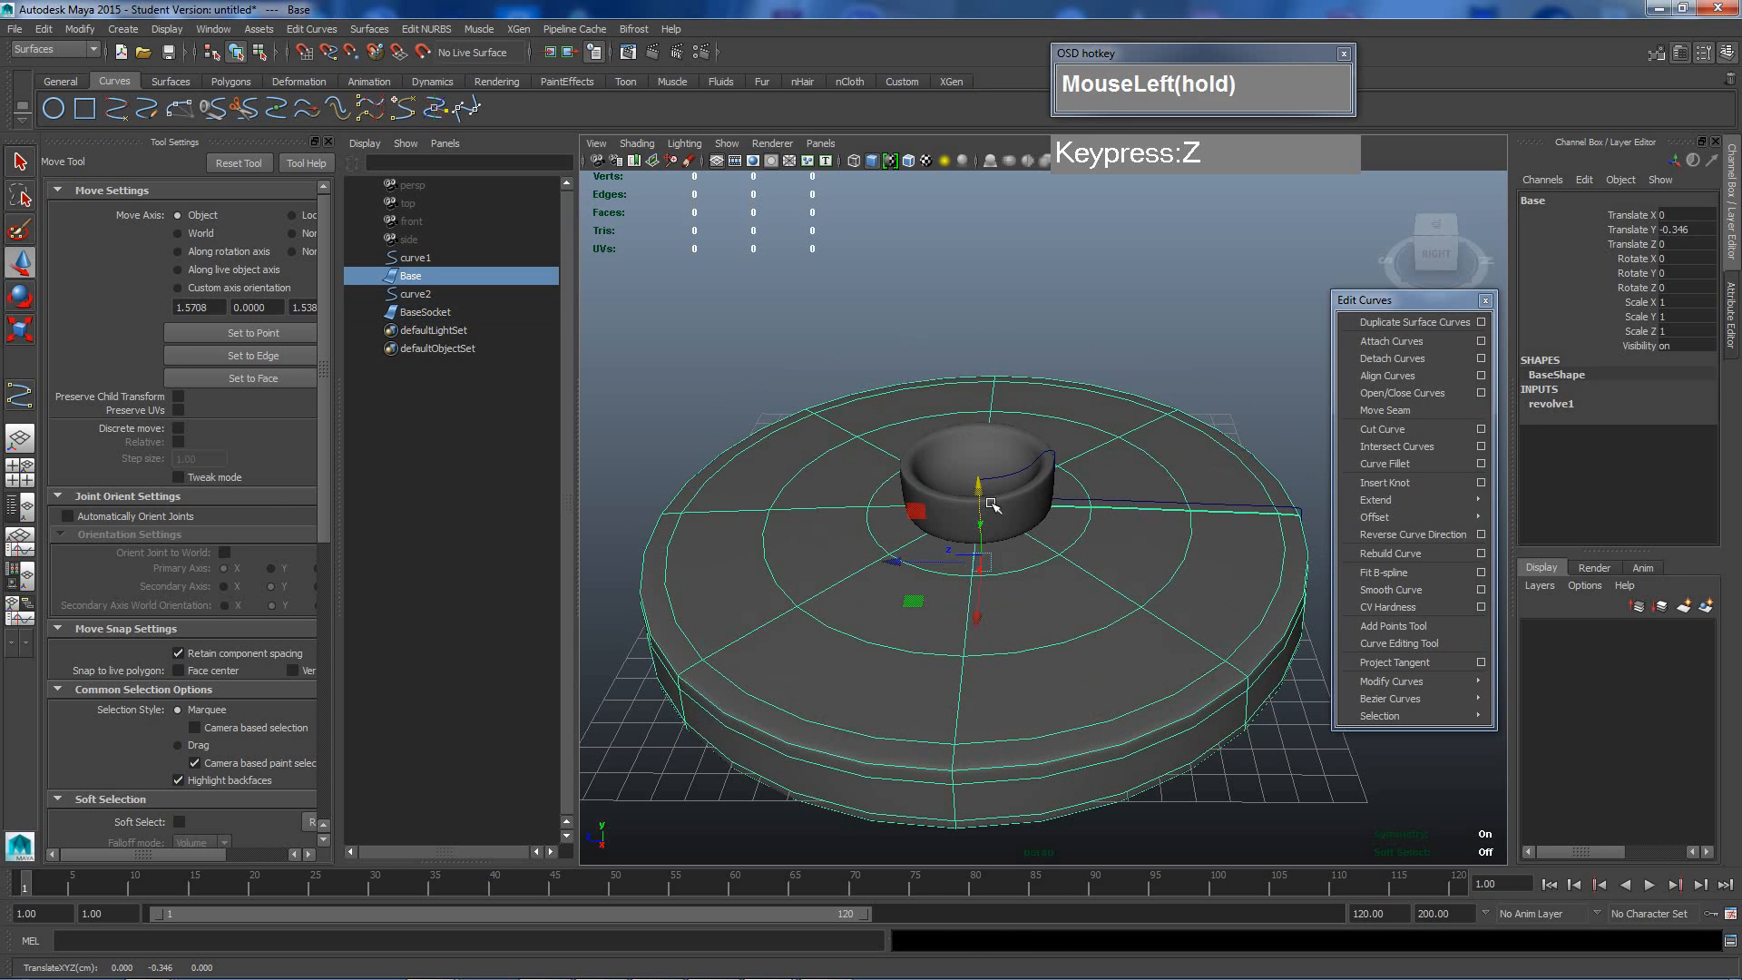
{"action": "key", "text": "z"}
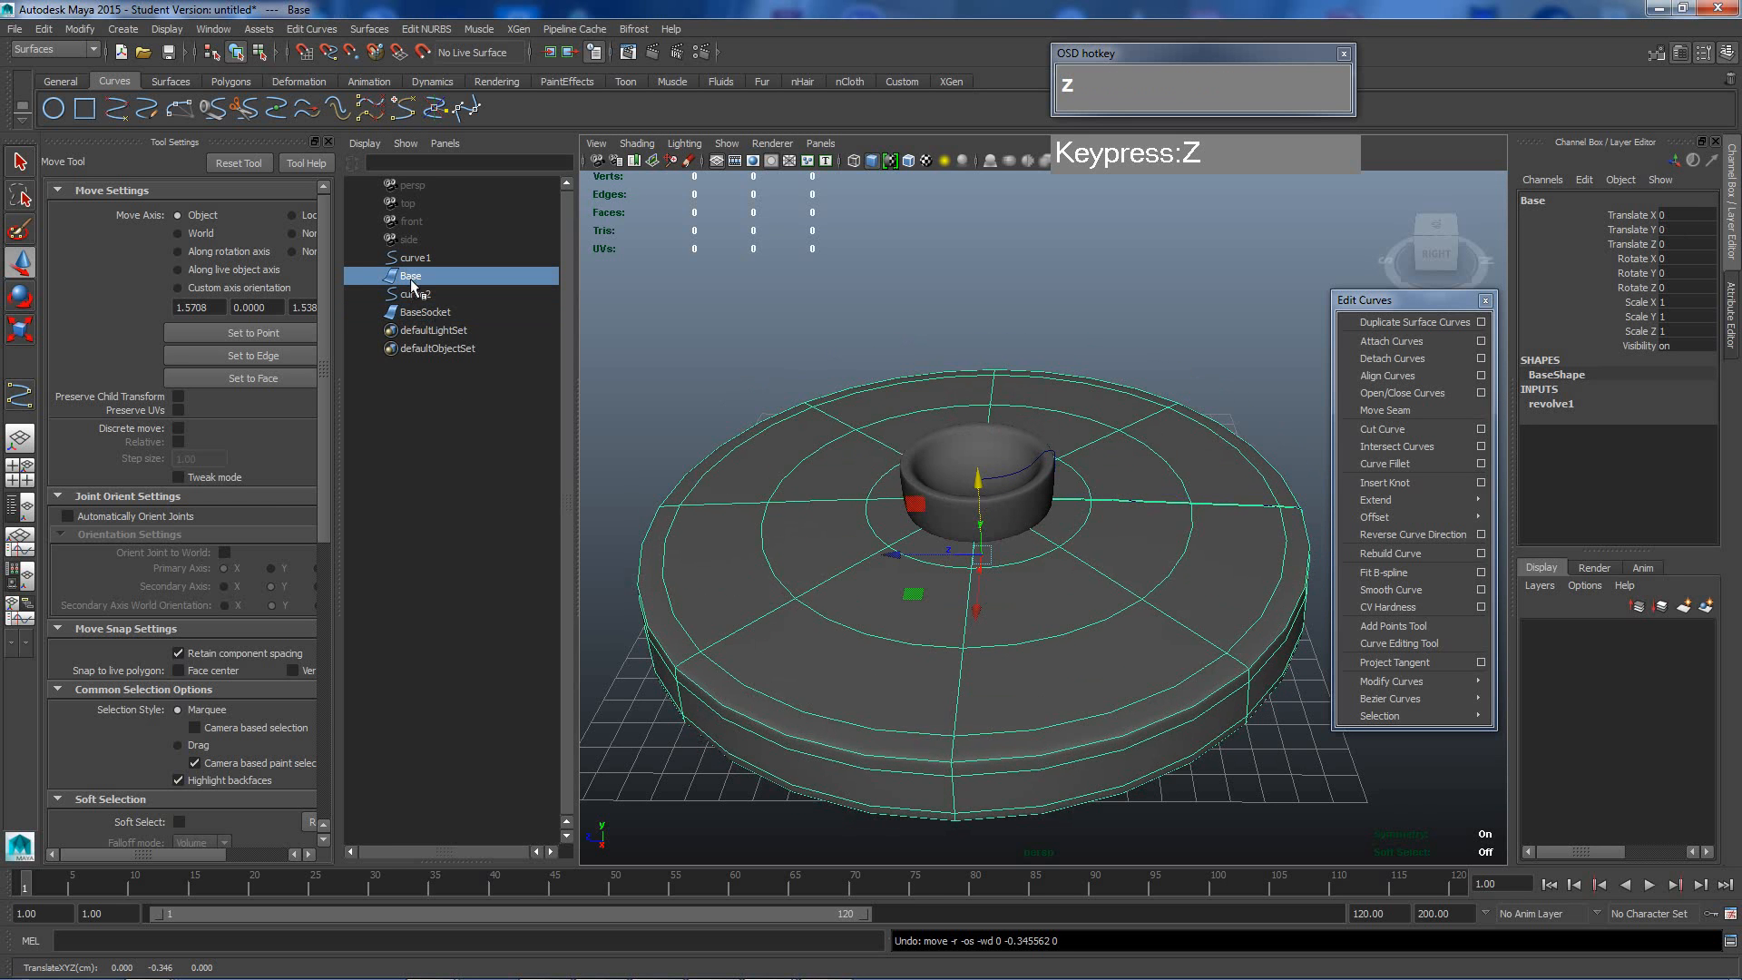
Parent BaseSocket back under Base in the scene hierarchy list.
{"action": "left_click", "coordinate": [442, 312]}
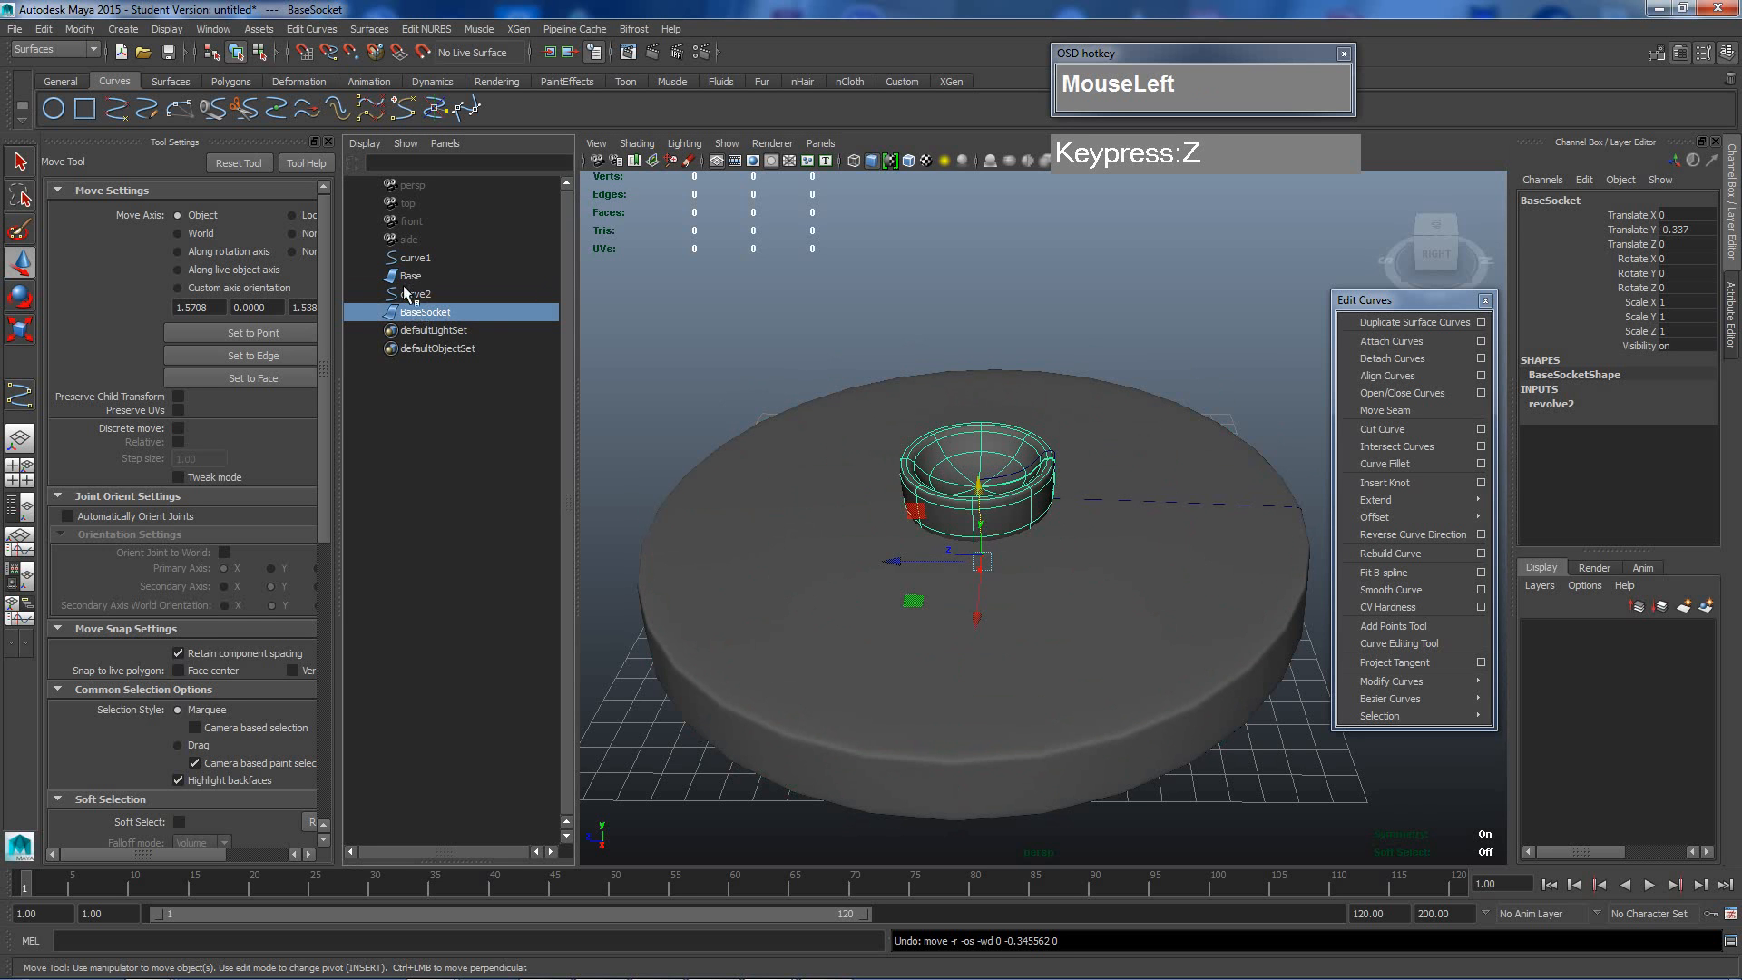
{"action": "middle_click_drag", "start_coordinate": [423, 313], "coordinate": [411, 281]}
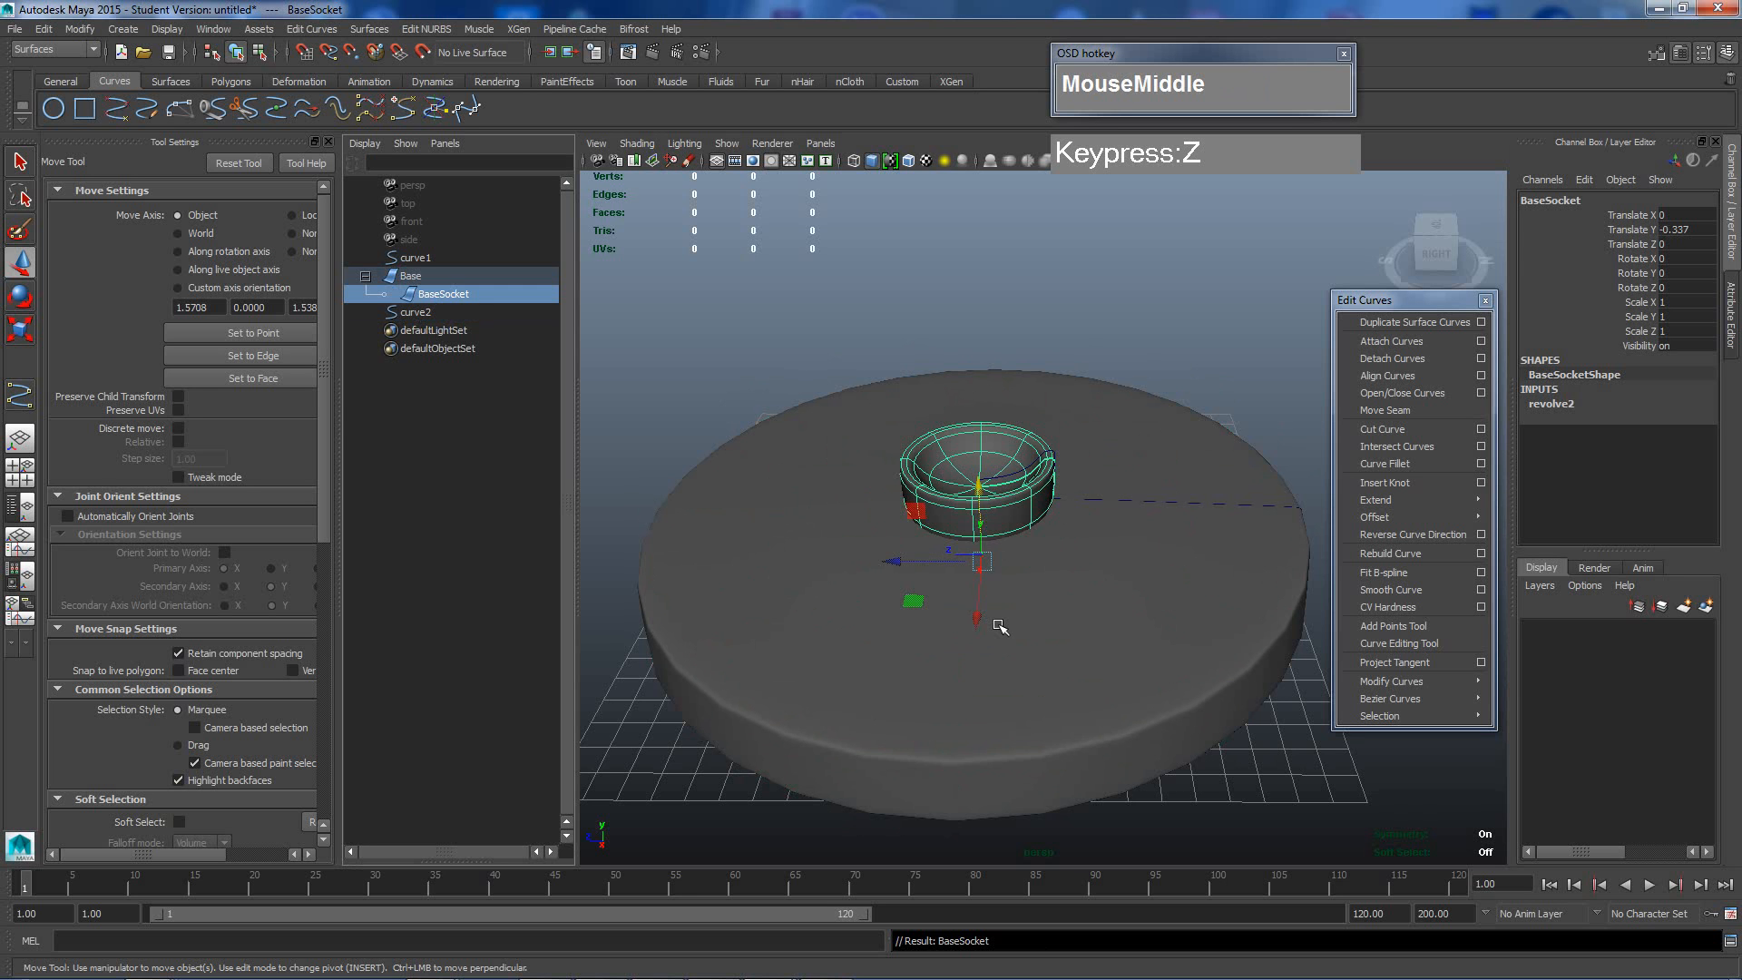
Draw a NURBS sphere in the side view, centred on the vertical axis just above BaseSocket.
{"action": "key", "text": "space"}
{"action": "left_click_drag", "start_coordinate": [1063, 624], "coordinate": [1129, 628]}
{"action": "left_click_drag", "start_coordinate": [1122, 624], "coordinate": [1112, 622]}
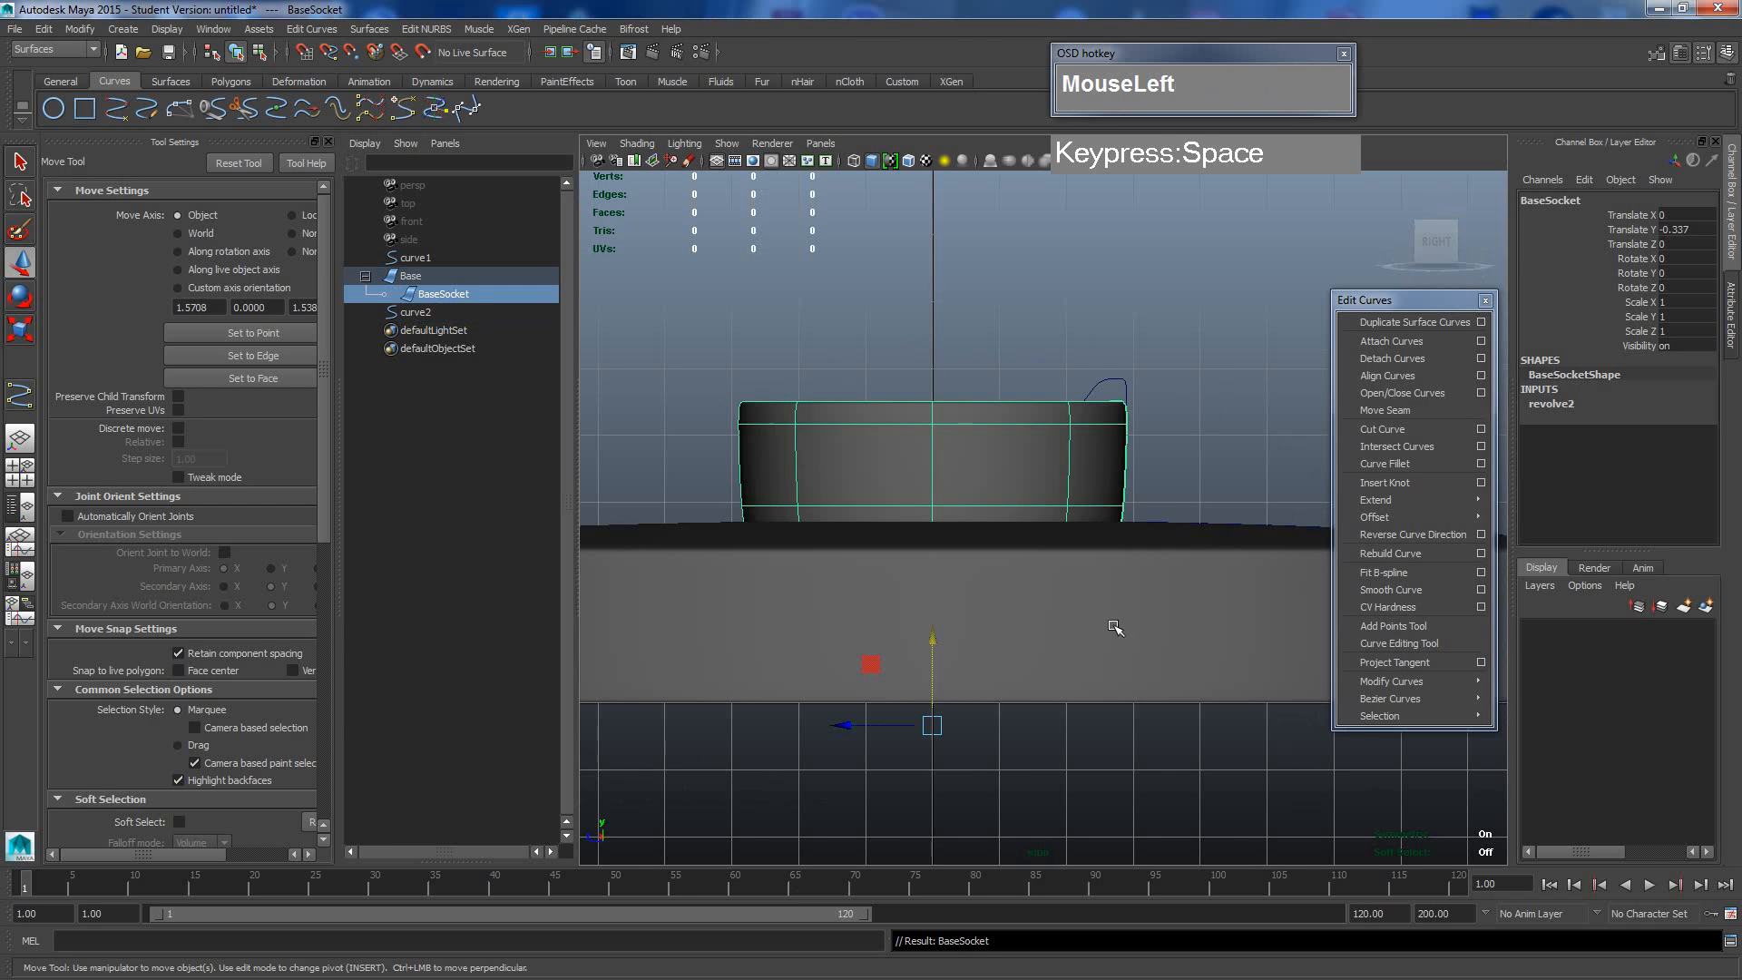
{"action": "scroll", "coordinate": [1088, 605], "scroll_direction": "down", "scroll_amount": 4}
{"action": "middle_click_drag", "start_coordinate": [1052, 567], "coordinate": [1021, 654], "text": "alt"}
{"action": "scroll", "coordinate": [1022, 654], "scroll_direction": "up", "scroll_amount": 1}
{"action": "scroll", "coordinate": [1023, 654], "scroll_direction": "down", "scroll_amount": 4, "text": "alt"}
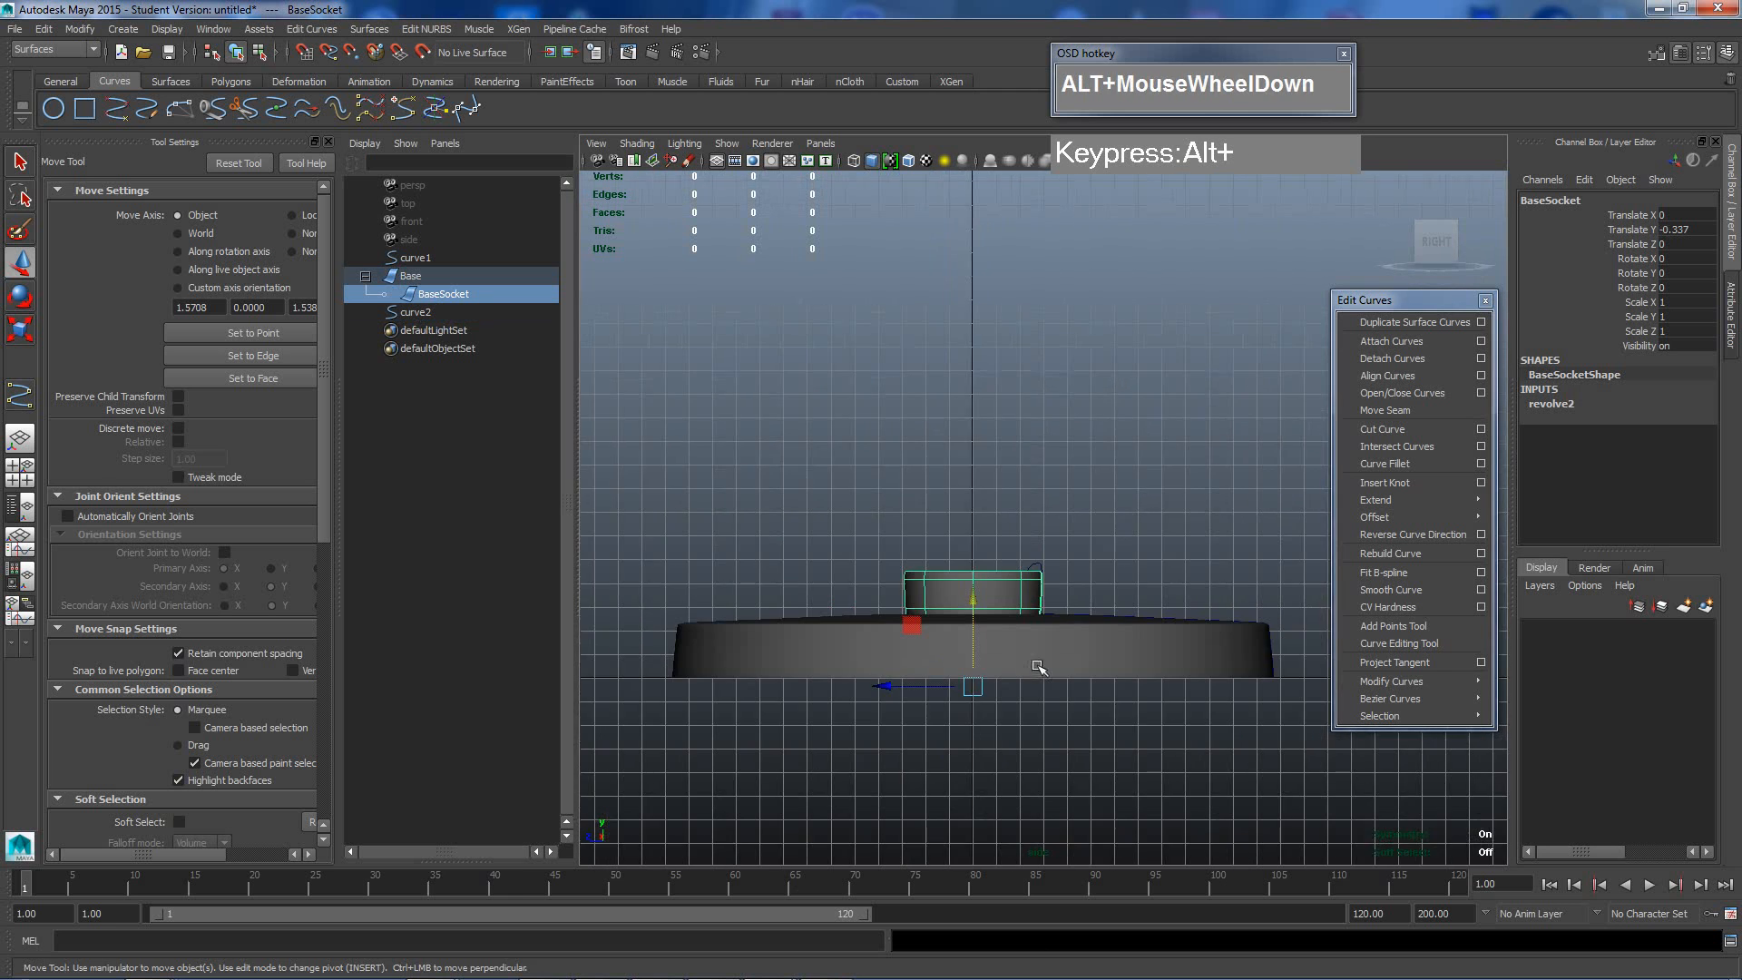
{"action": "scroll", "coordinate": [1030, 677], "scroll_direction": "up", "scroll_amount": 3}
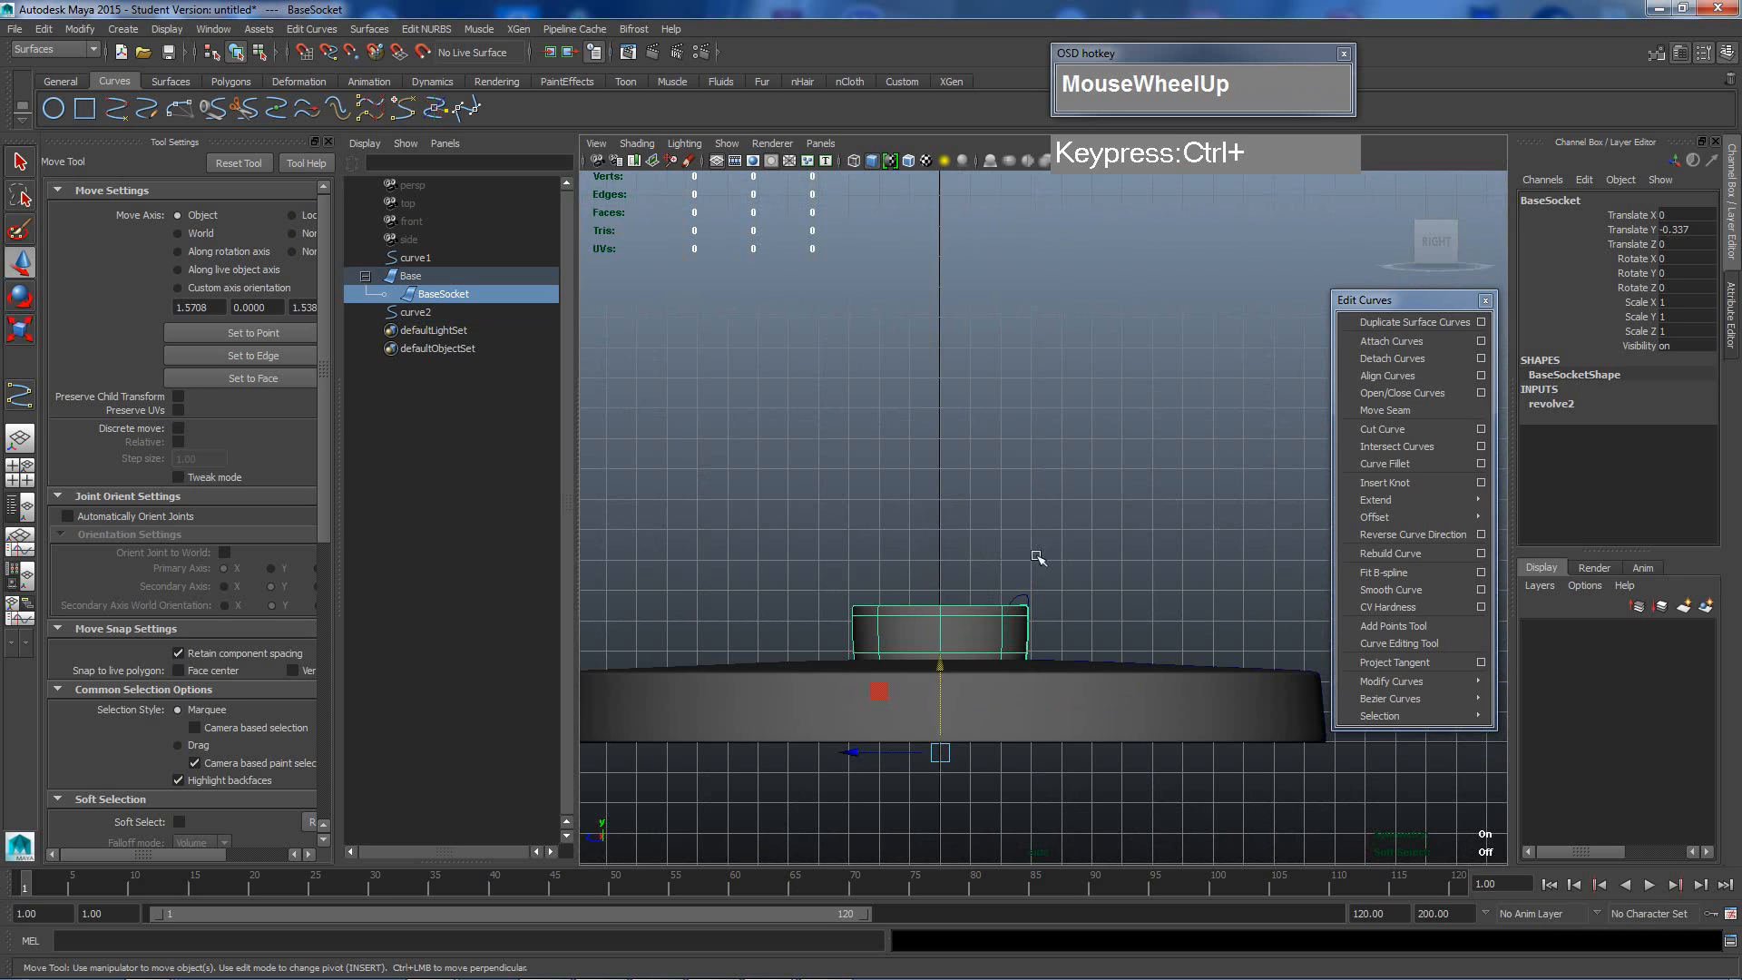
{"action": "left_click", "coordinate": [132, 33]}
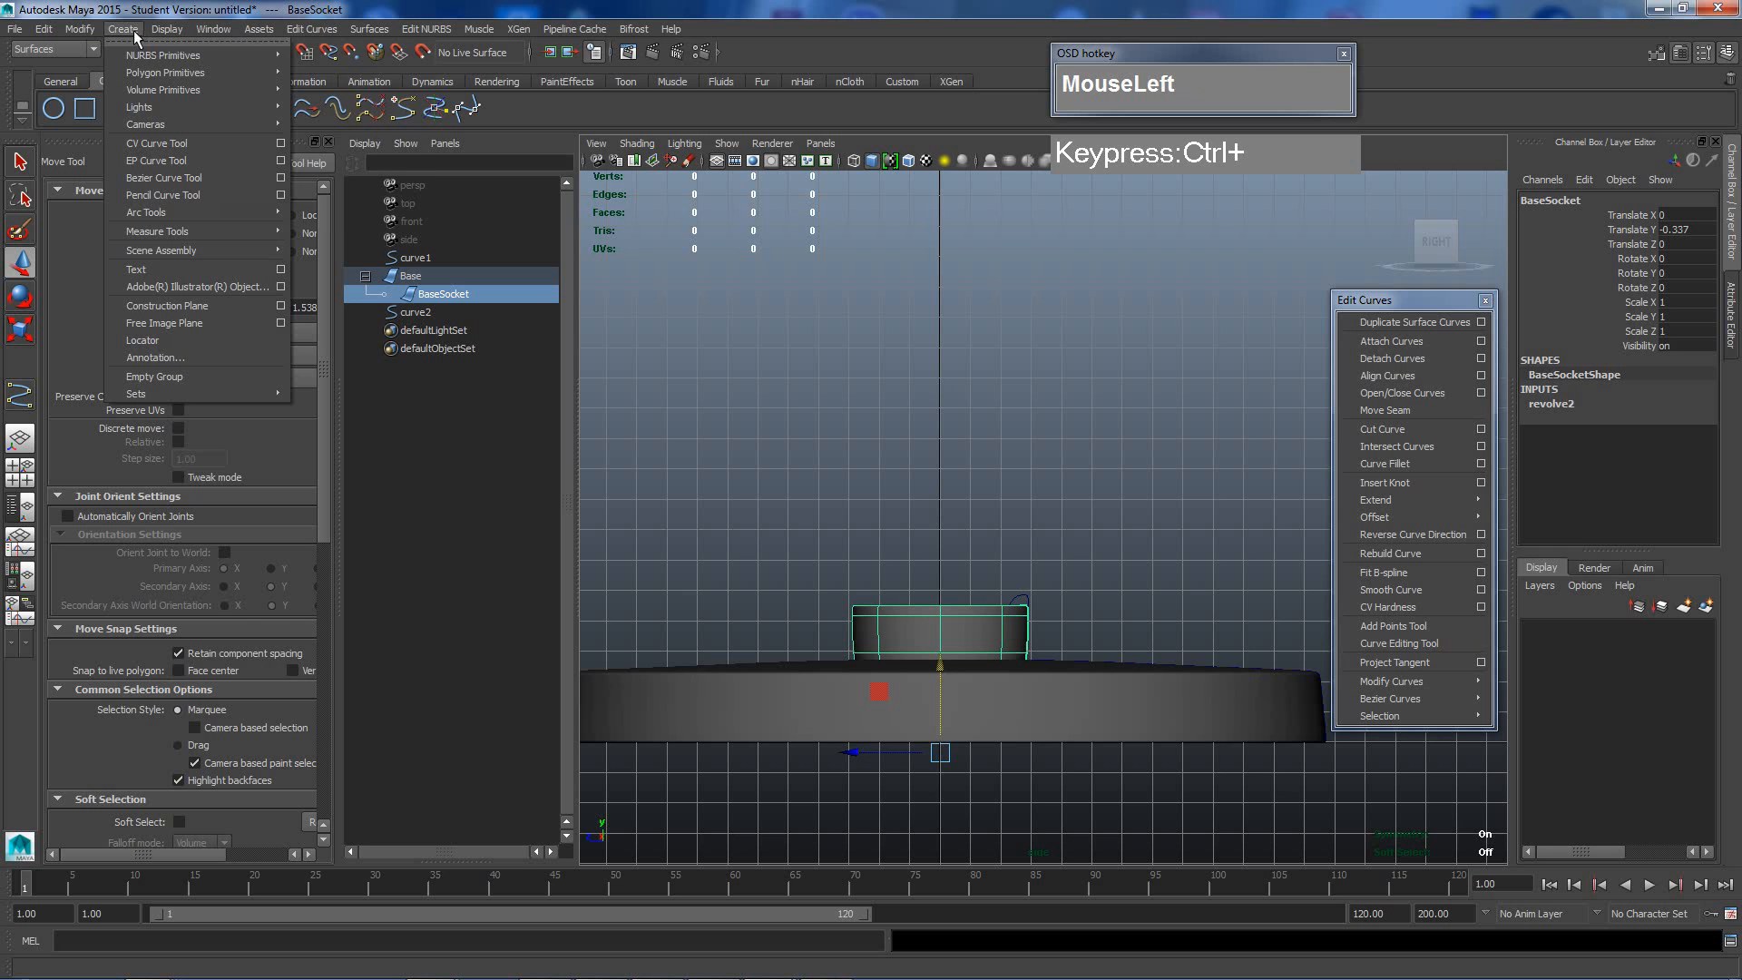
{"action": "mouse_move", "coordinate": [149, 58]}
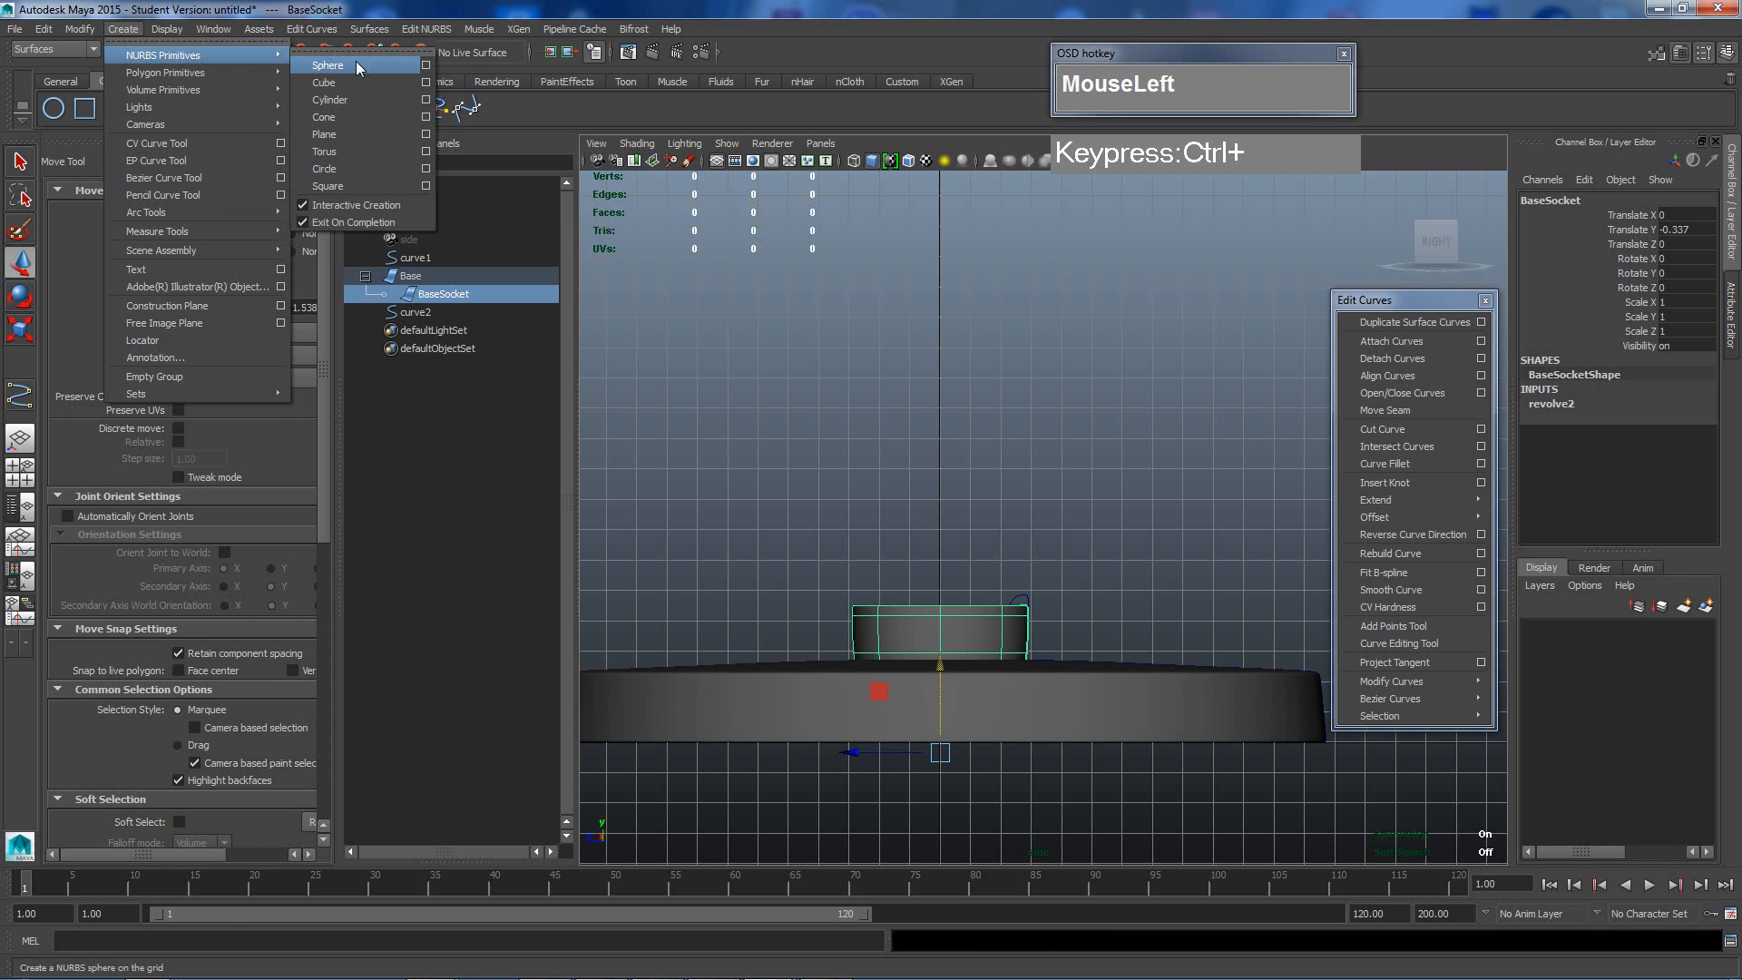
{"action": "left_click", "coordinate": [328, 65]}
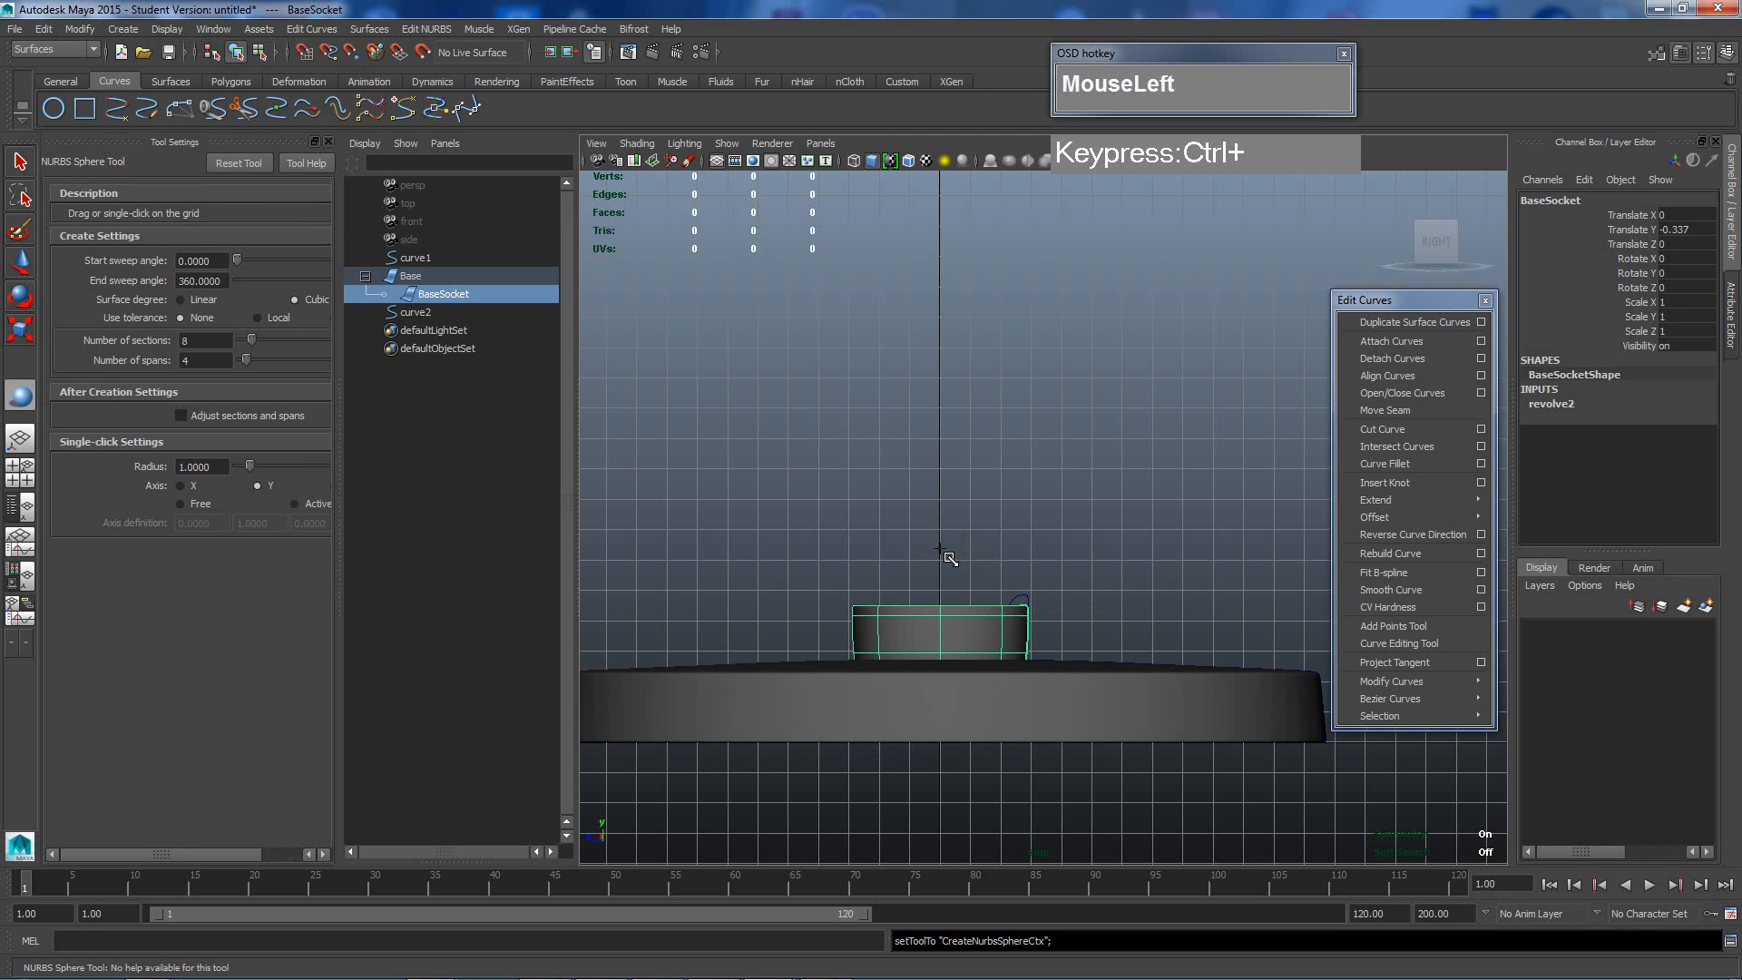
{"action": "left_click_drag", "start_coordinate": [940, 548], "coordinate": [1020, 602]}
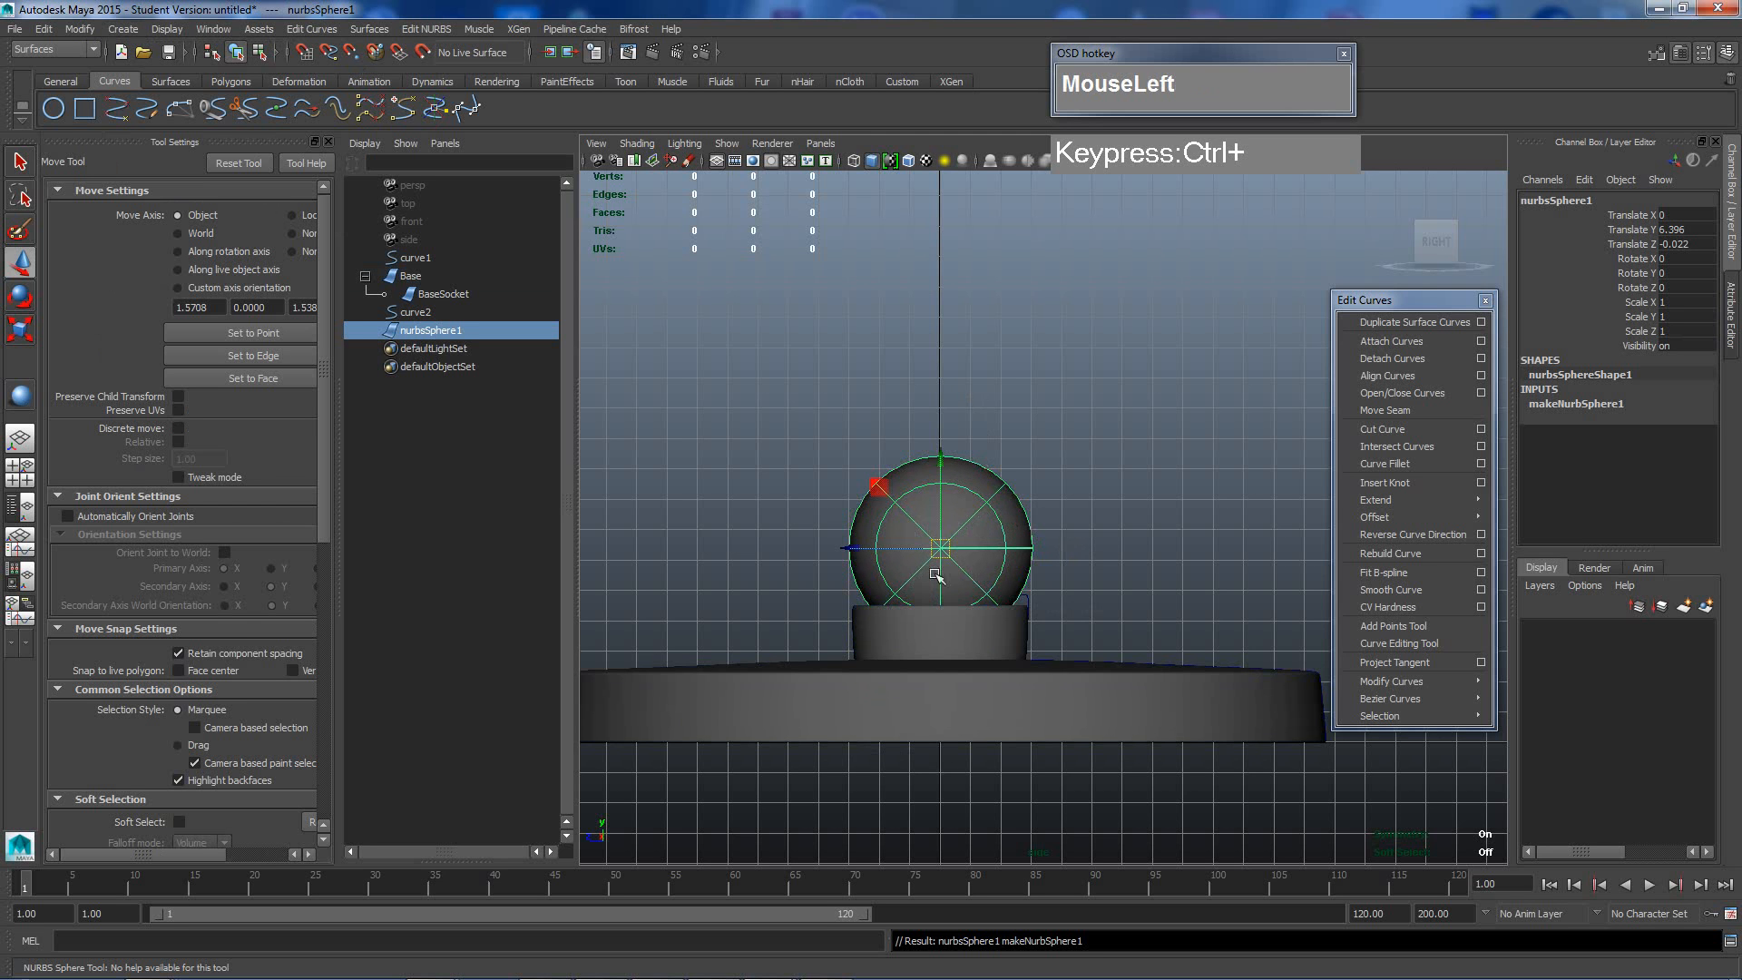
Check in perspective how the NURBS sphere sits on BaseSocket, and delete it.
{"action": "key", "text": "space"}
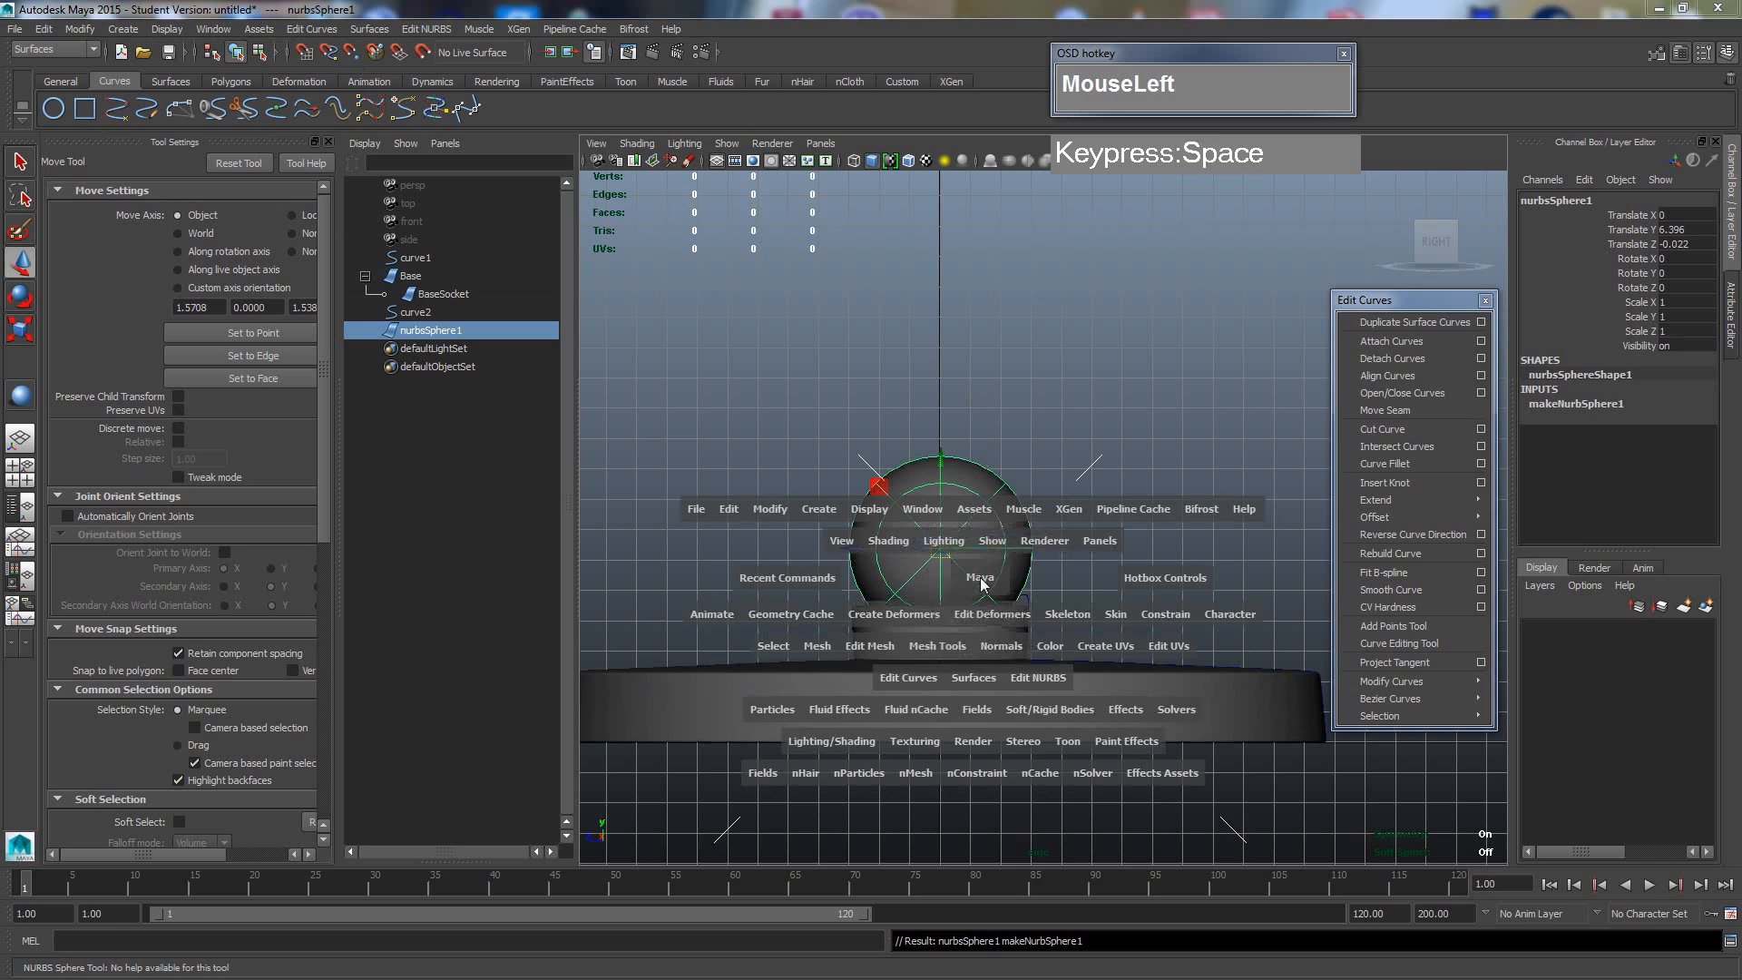
{"action": "left_click_drag", "start_coordinate": [978, 579], "coordinate": [798, 514]}
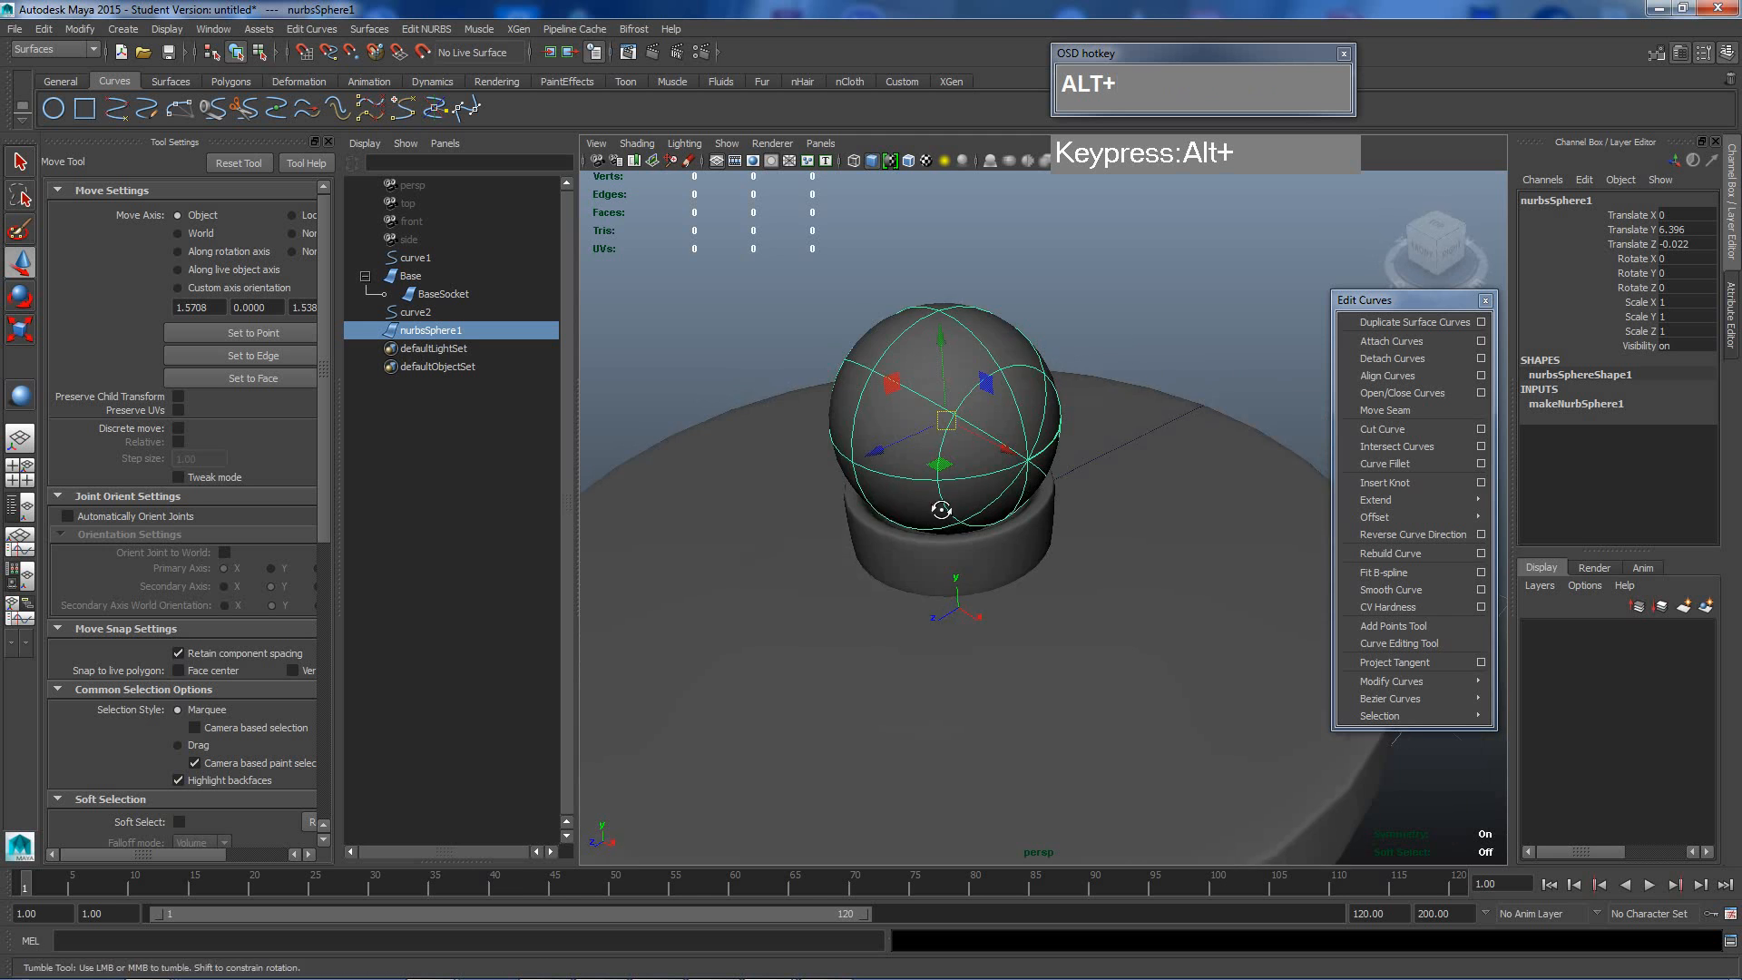
{"action": "middle_click_drag", "start_coordinate": [941, 509], "coordinate": [916, 533], "text": "alt"}
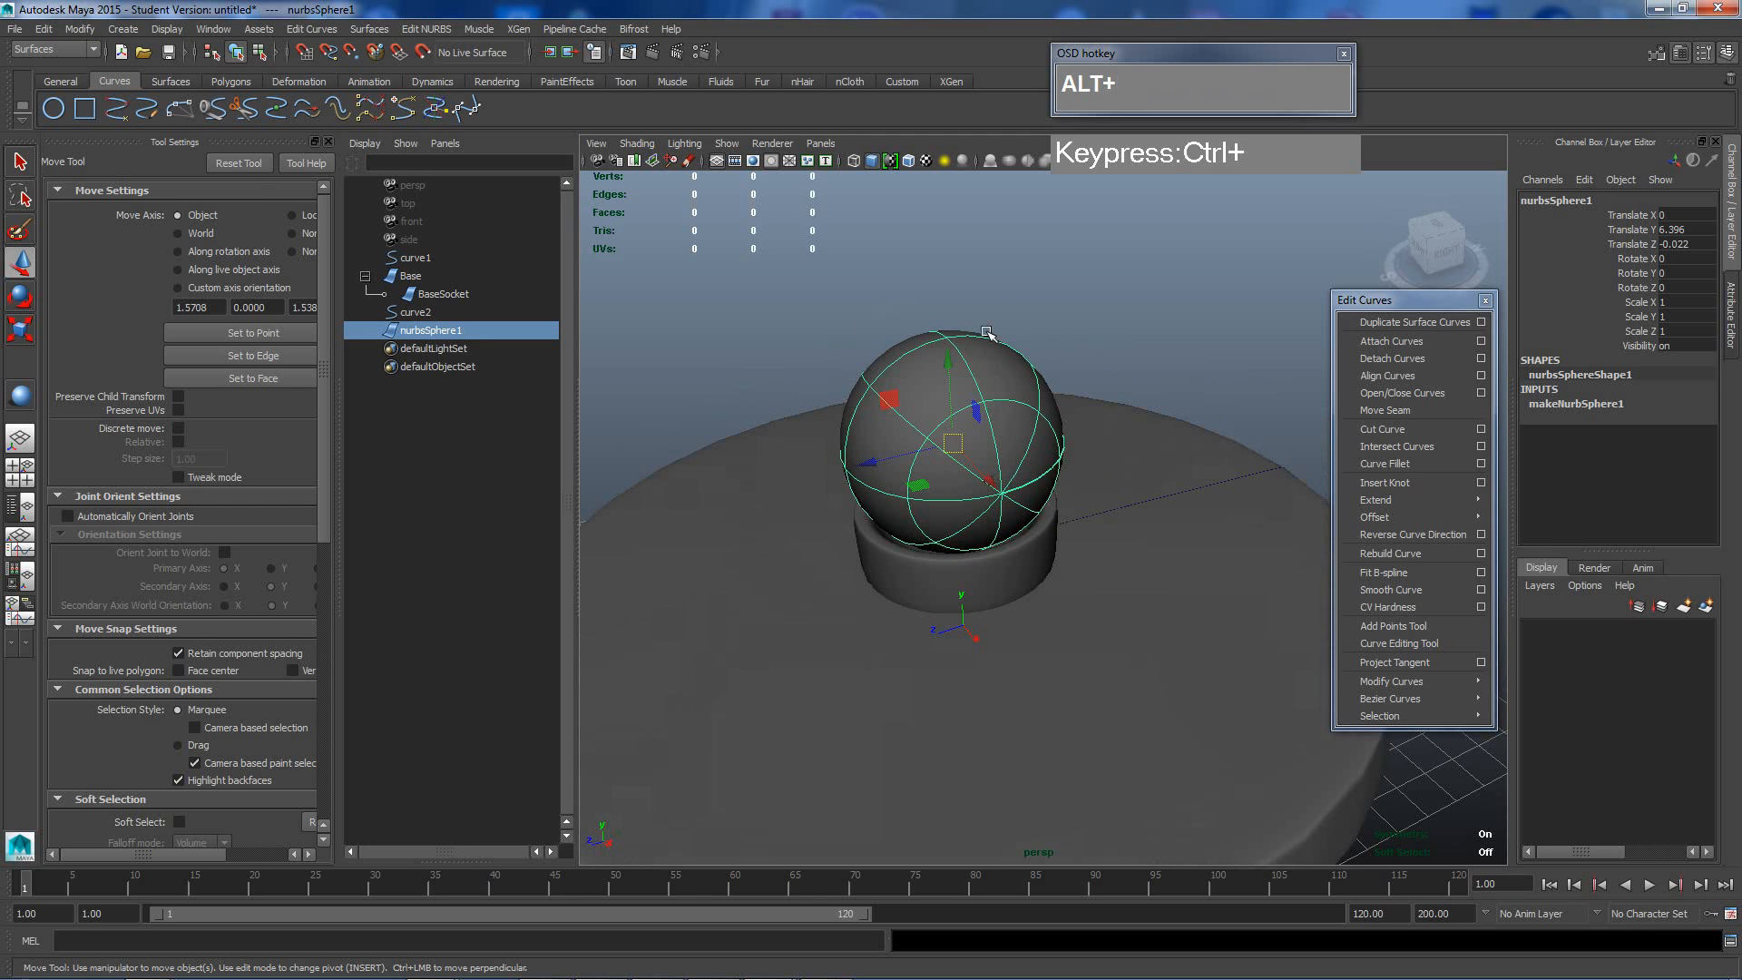
{"action": "scroll", "coordinate": [978, 510], "scroll_direction": "down", "scroll_amount": 3}
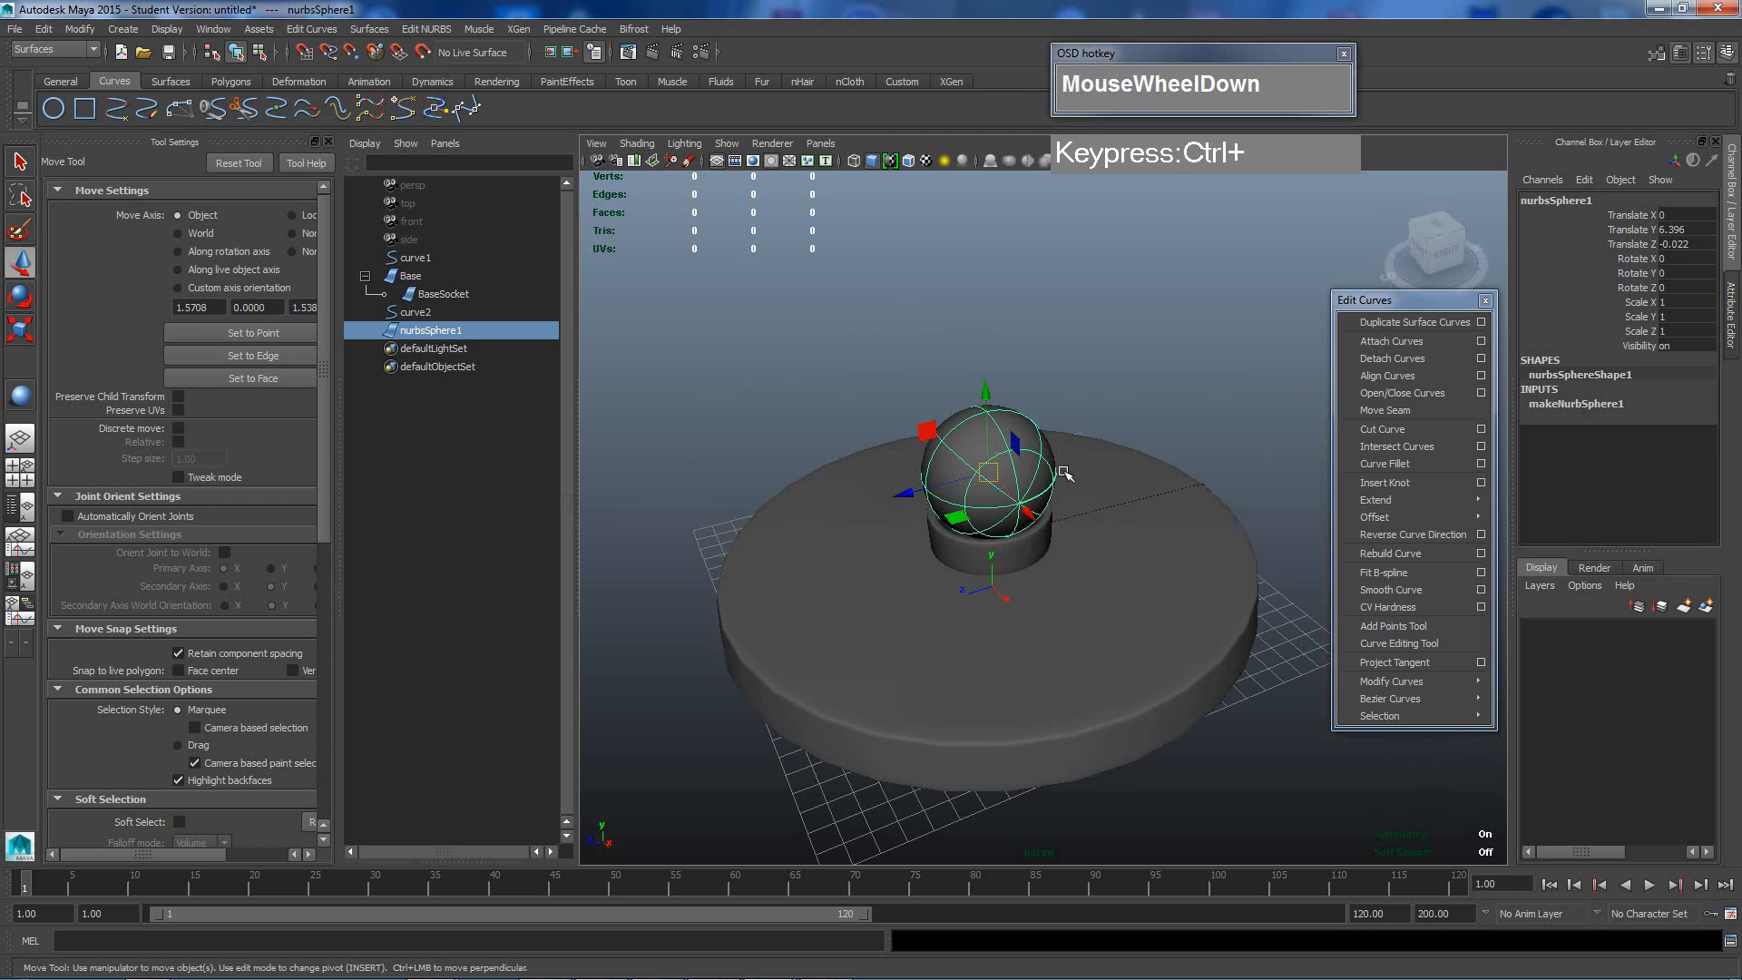
{"action": "key", "text": "Delete"}
Draw a NURBS sphere in the top view, centred on the socket opening and wider than the socket.
{"action": "key", "text": "space"}
{"action": "left_click_drag", "start_coordinate": [1053, 532], "coordinate": [969, 530]}
{"action": "scroll", "coordinate": [1041, 549], "scroll_direction": "down", "scroll_amount": 2}
{"action": "middle_click_drag", "start_coordinate": [1041, 553], "coordinate": [1021, 527], "text": "alt"}
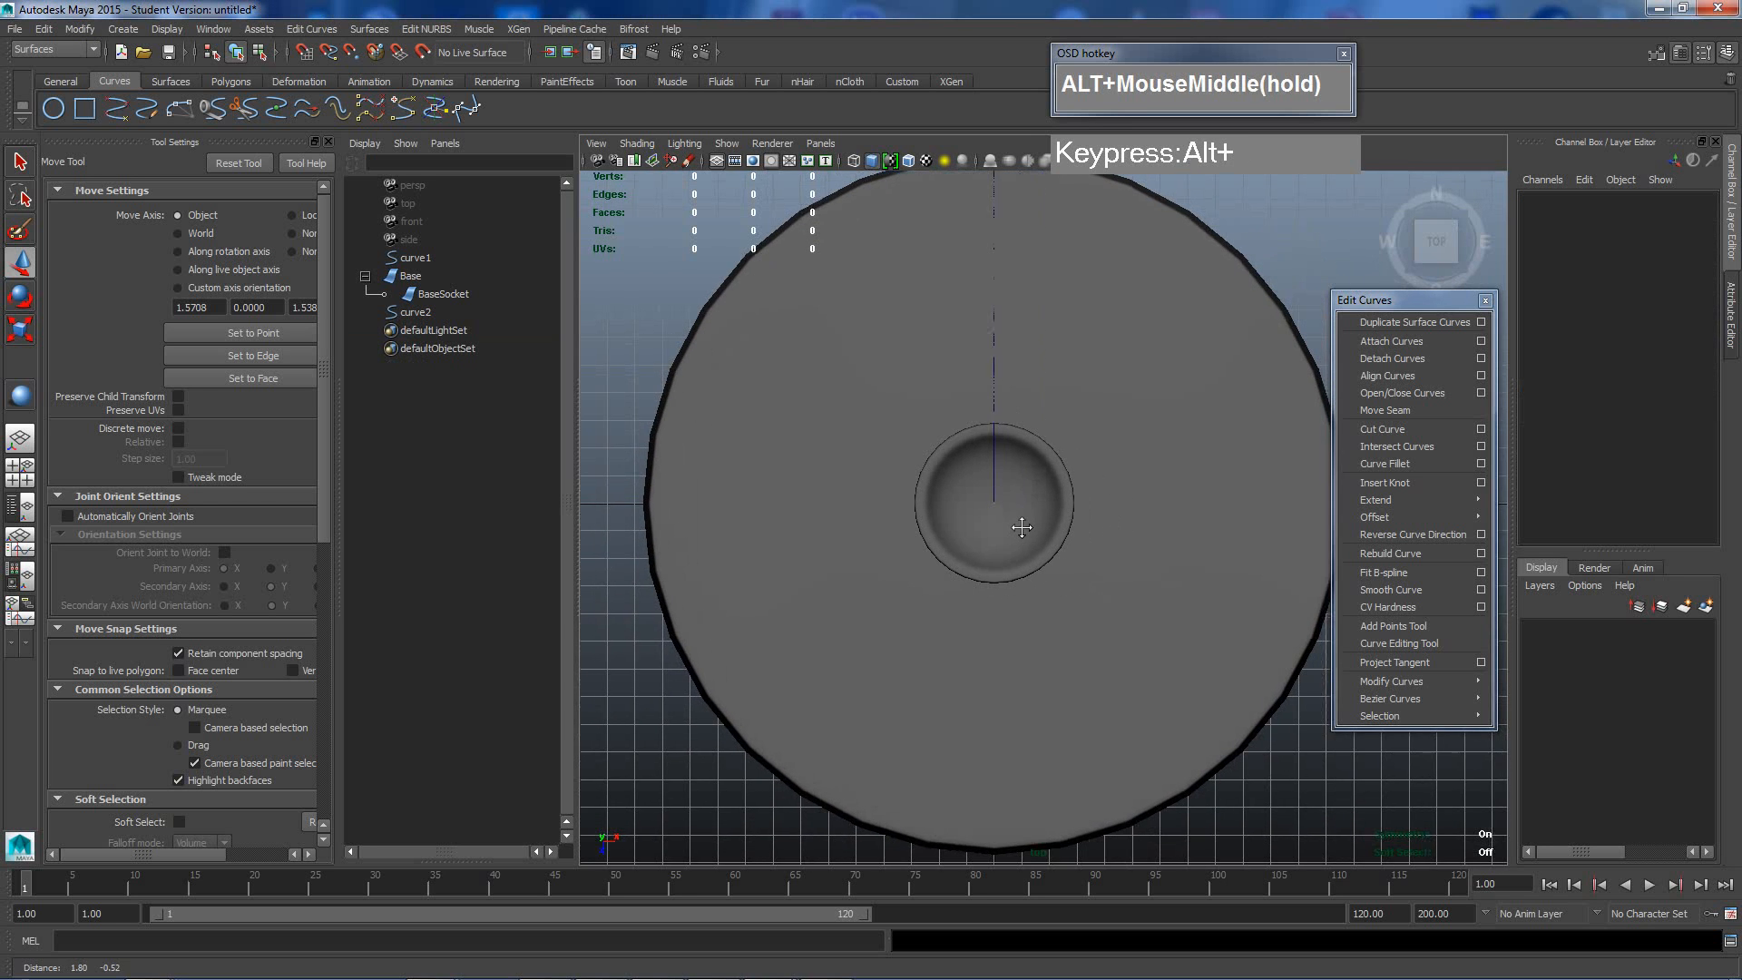
{"action": "left_click", "coordinate": [123, 29]}
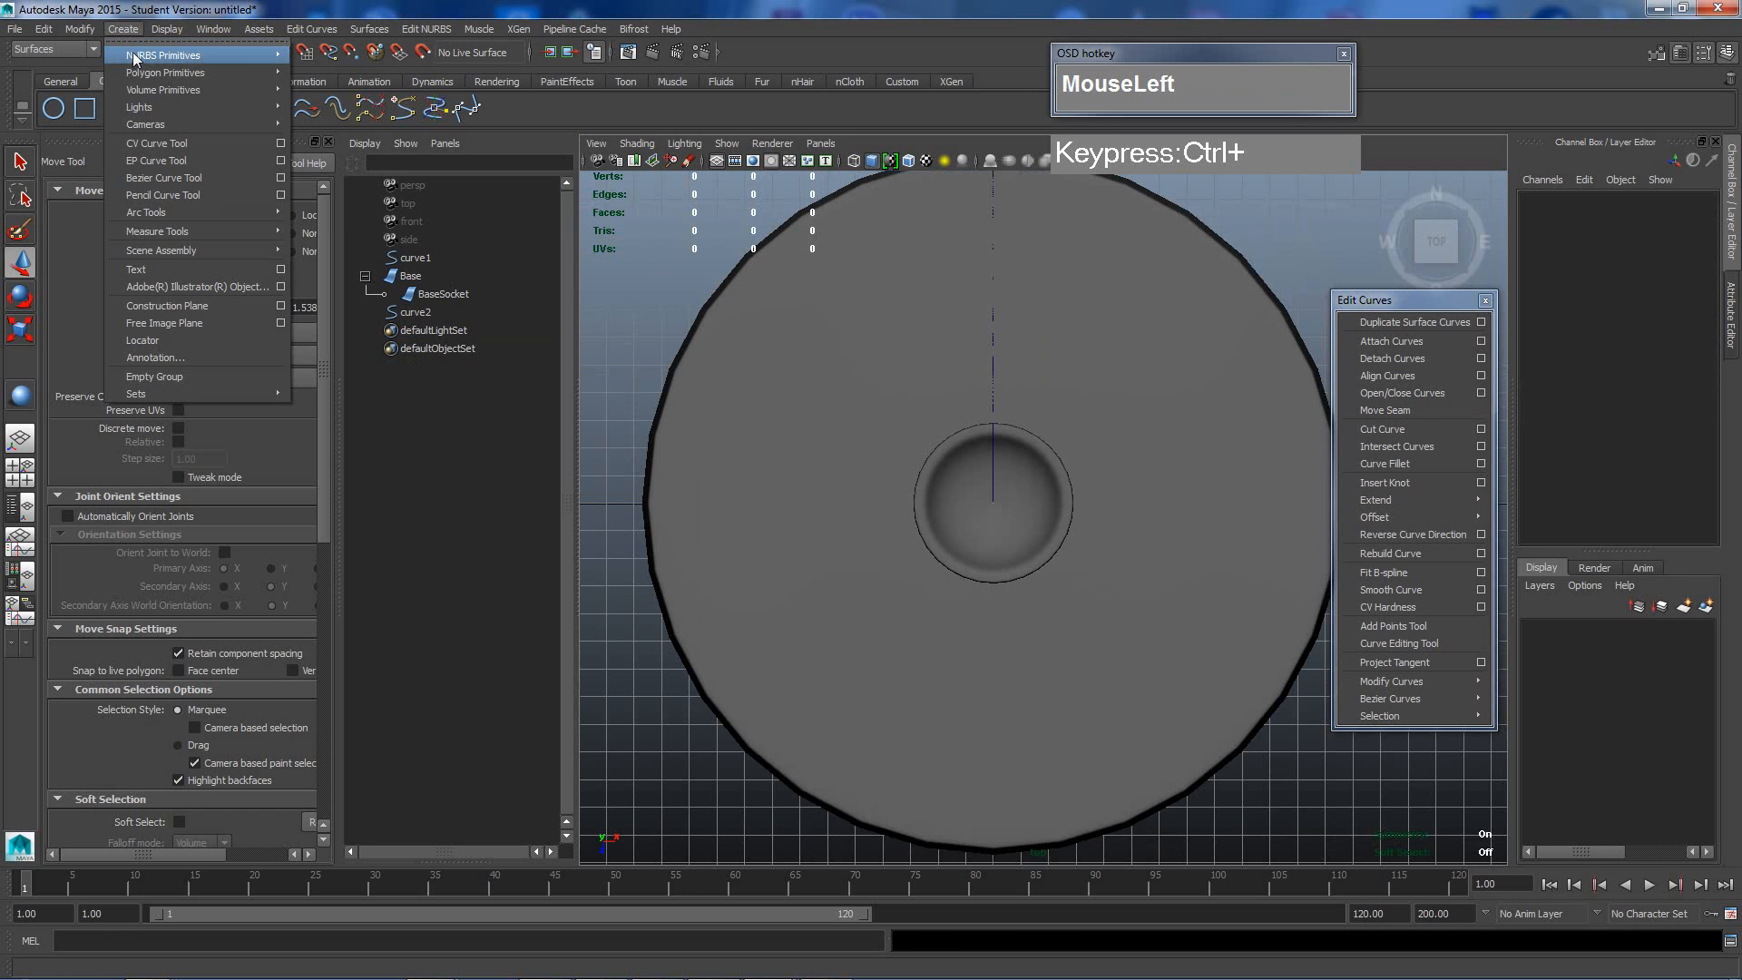
{"action": "mouse_move", "coordinate": [134, 59]}
{"action": "left_click", "coordinate": [338, 68]}
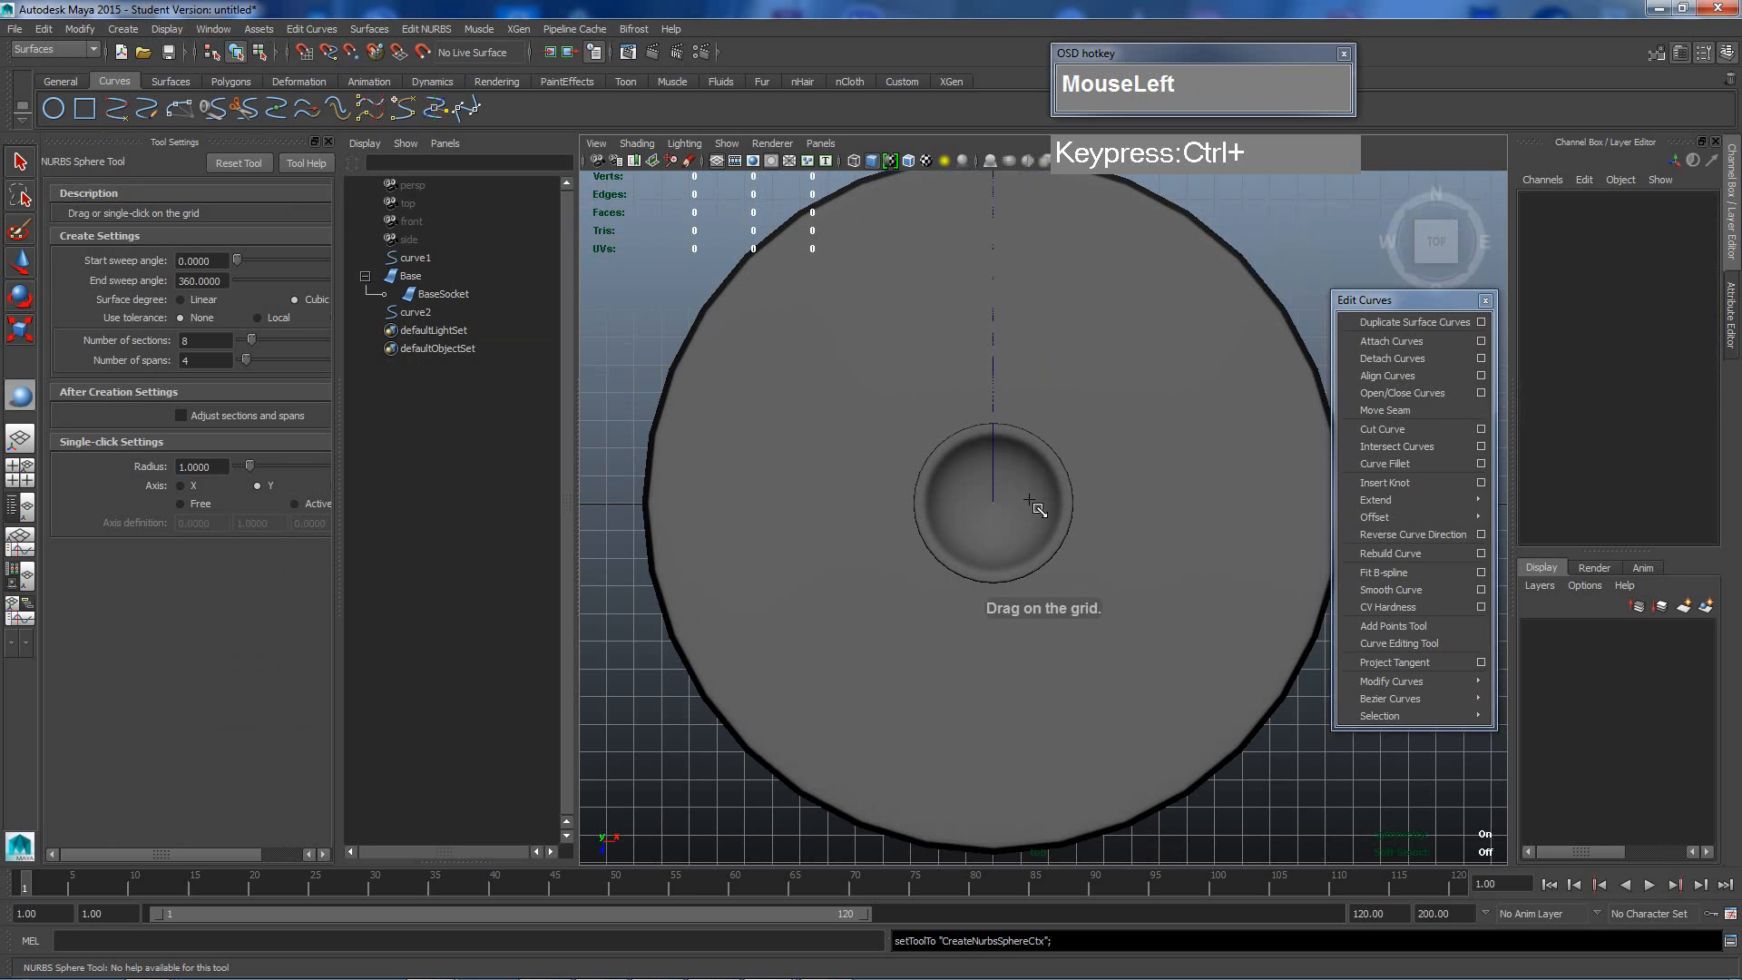
{"action": "left_click_drag", "start_coordinate": [993, 505], "coordinate": [992, 354]}
{"action": "key", "text": "space"}
{"action": "left_click_drag", "start_coordinate": [1042, 459], "coordinate": [1065, 524], "text": "alt"}
{"action": "scroll", "coordinate": [1008, 495], "scroll_direction": "up", "scroll_amount": 4}
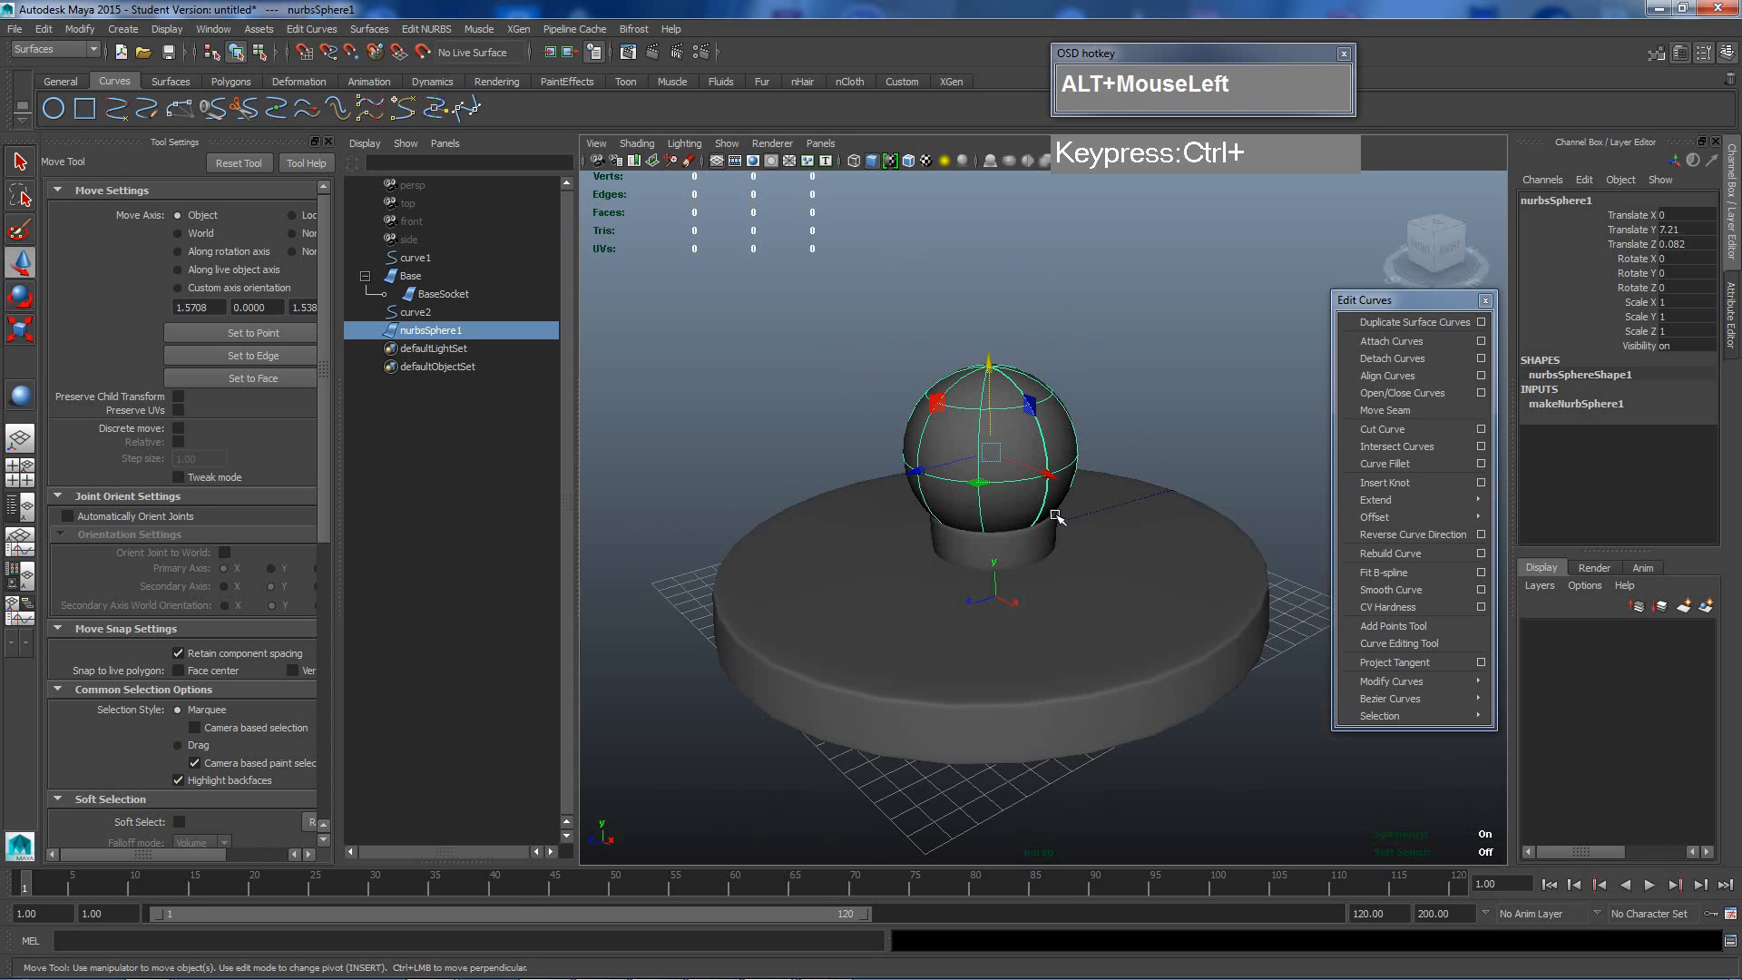
Scale the sphere uniformly to about 0.717 and lower it into the socket to Translate Y of about 5.571.
{"action": "scroll", "coordinate": [1013, 474], "scroll_direction": "up", "scroll_amount": 2}
{"action": "key", "text": "e"}
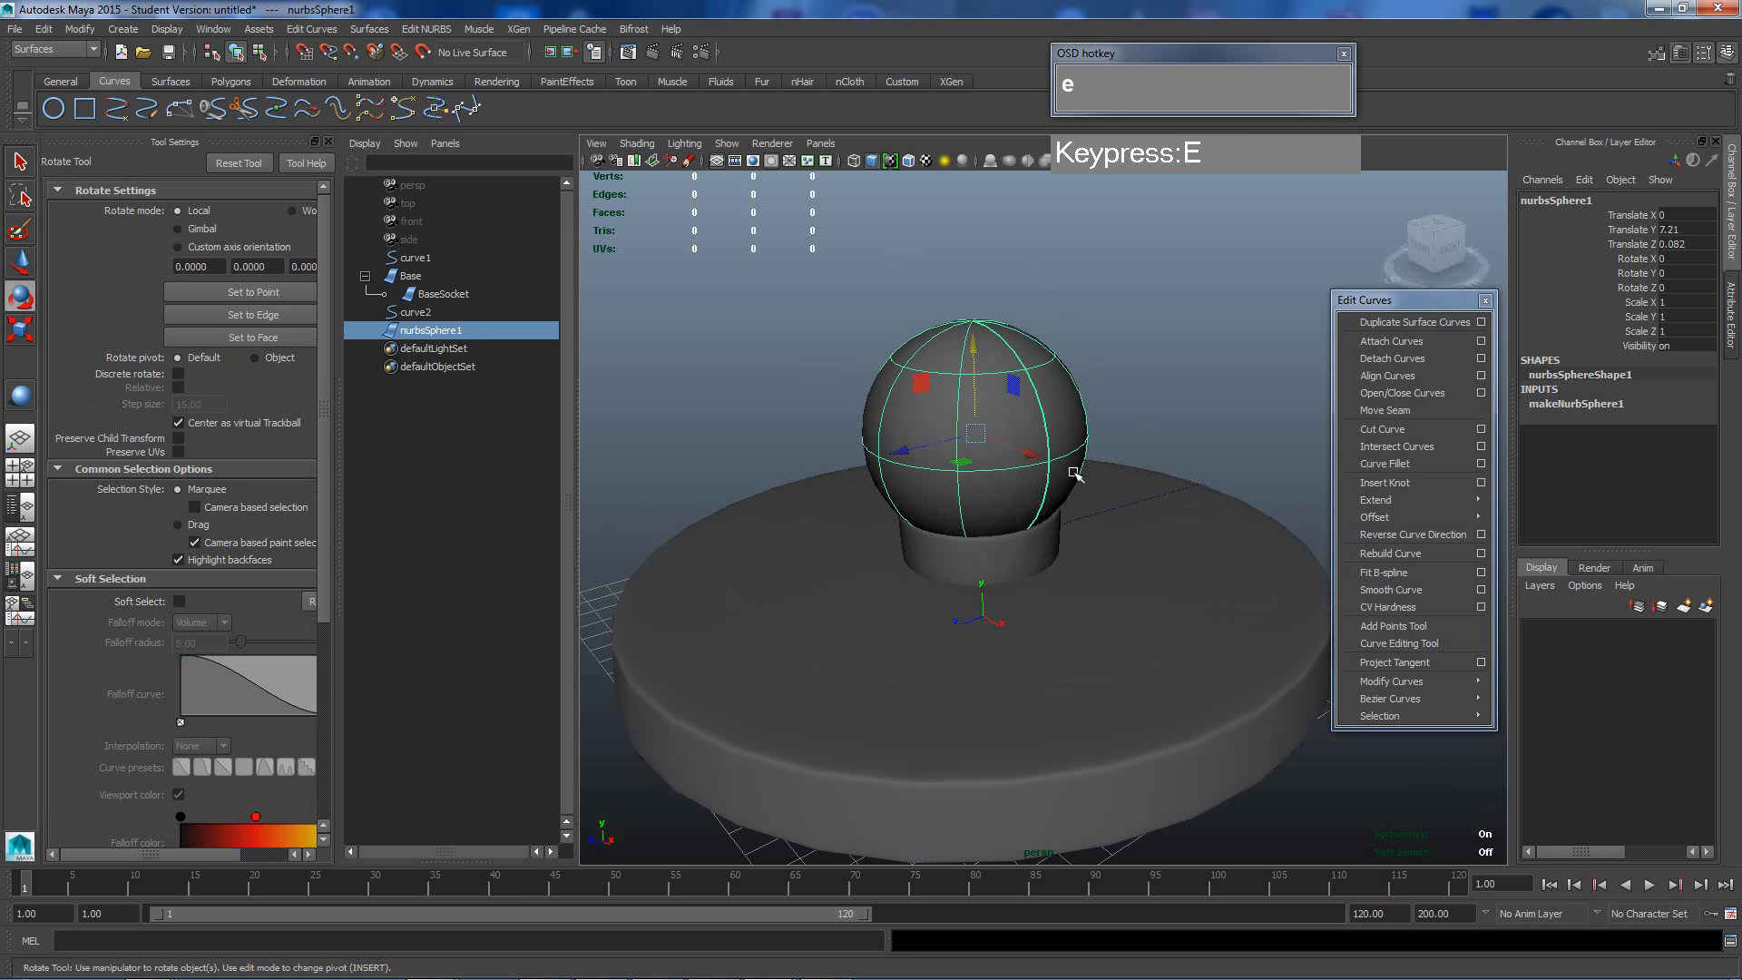
{"action": "key", "text": "r"}
{"action": "left_click_drag", "start_coordinate": [985, 435], "coordinate": [914, 456]}
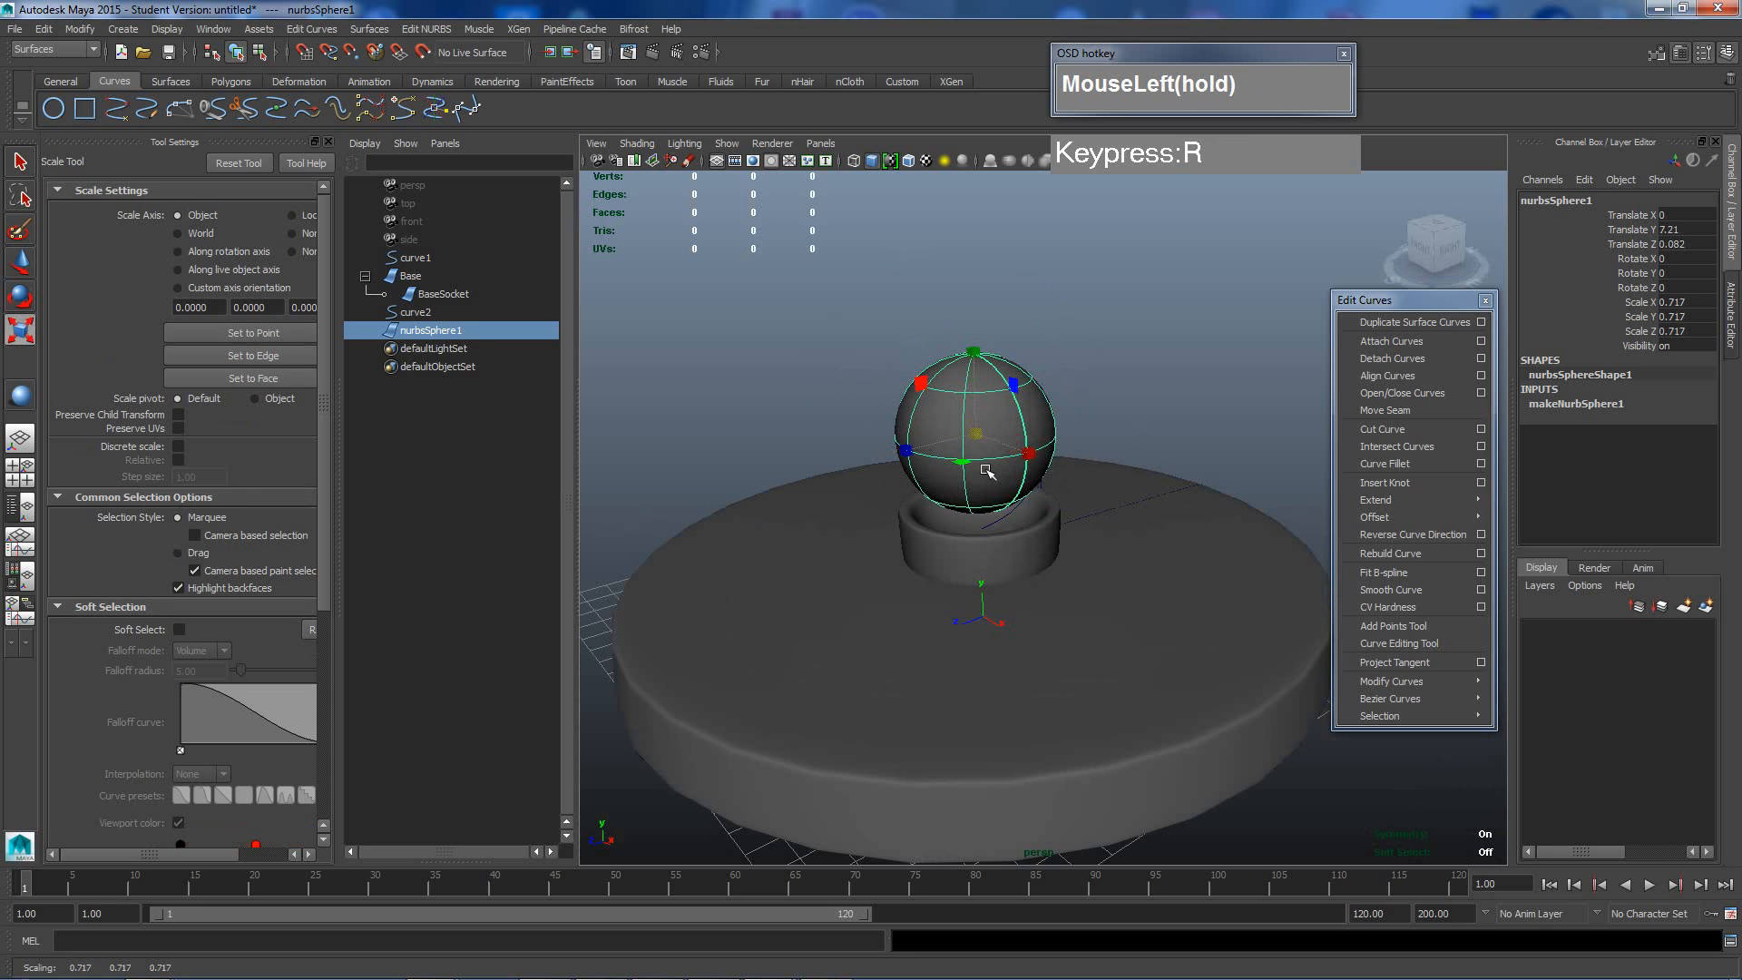
{"action": "key", "text": "w"}
{"action": "left_click_drag", "start_coordinate": [978, 357], "coordinate": [977, 394]}
{"action": "left_click_drag", "start_coordinate": [986, 558], "coordinate": [900, 508], "text": "alt"}
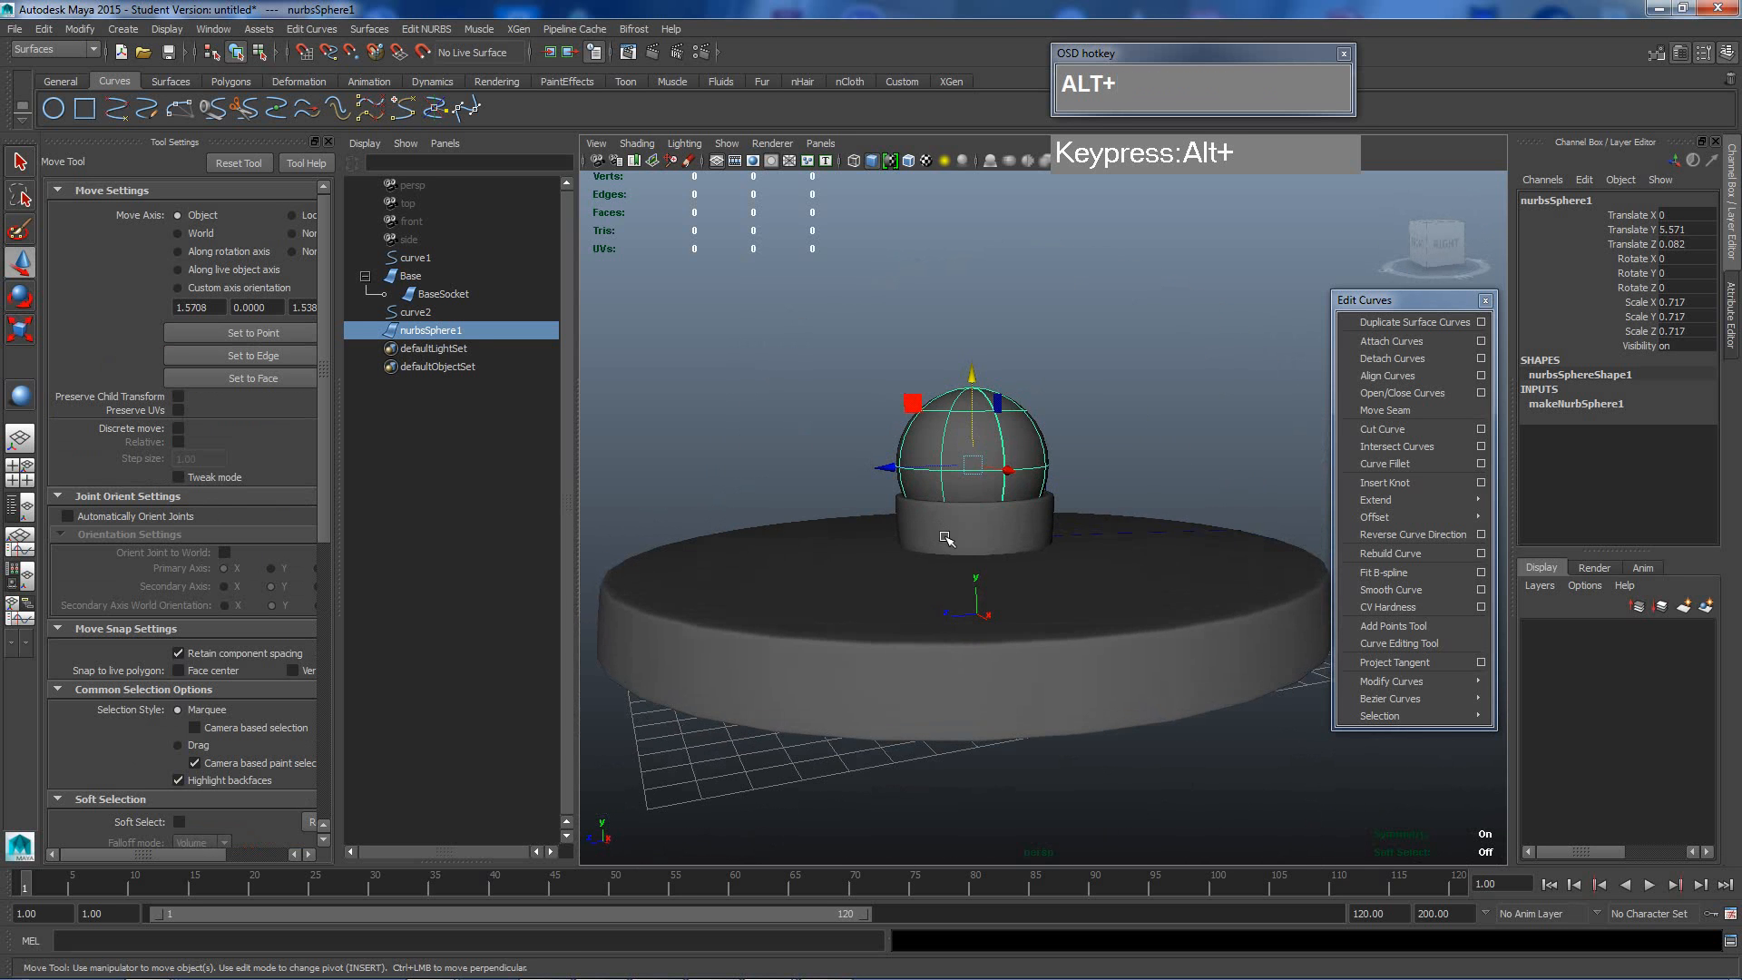
Rename the sphere as BallSocket in the scene hierarchy list.
{"action": "double_click", "coordinate": [451, 332]}
{"action": "type", "text": "BallSocket"}
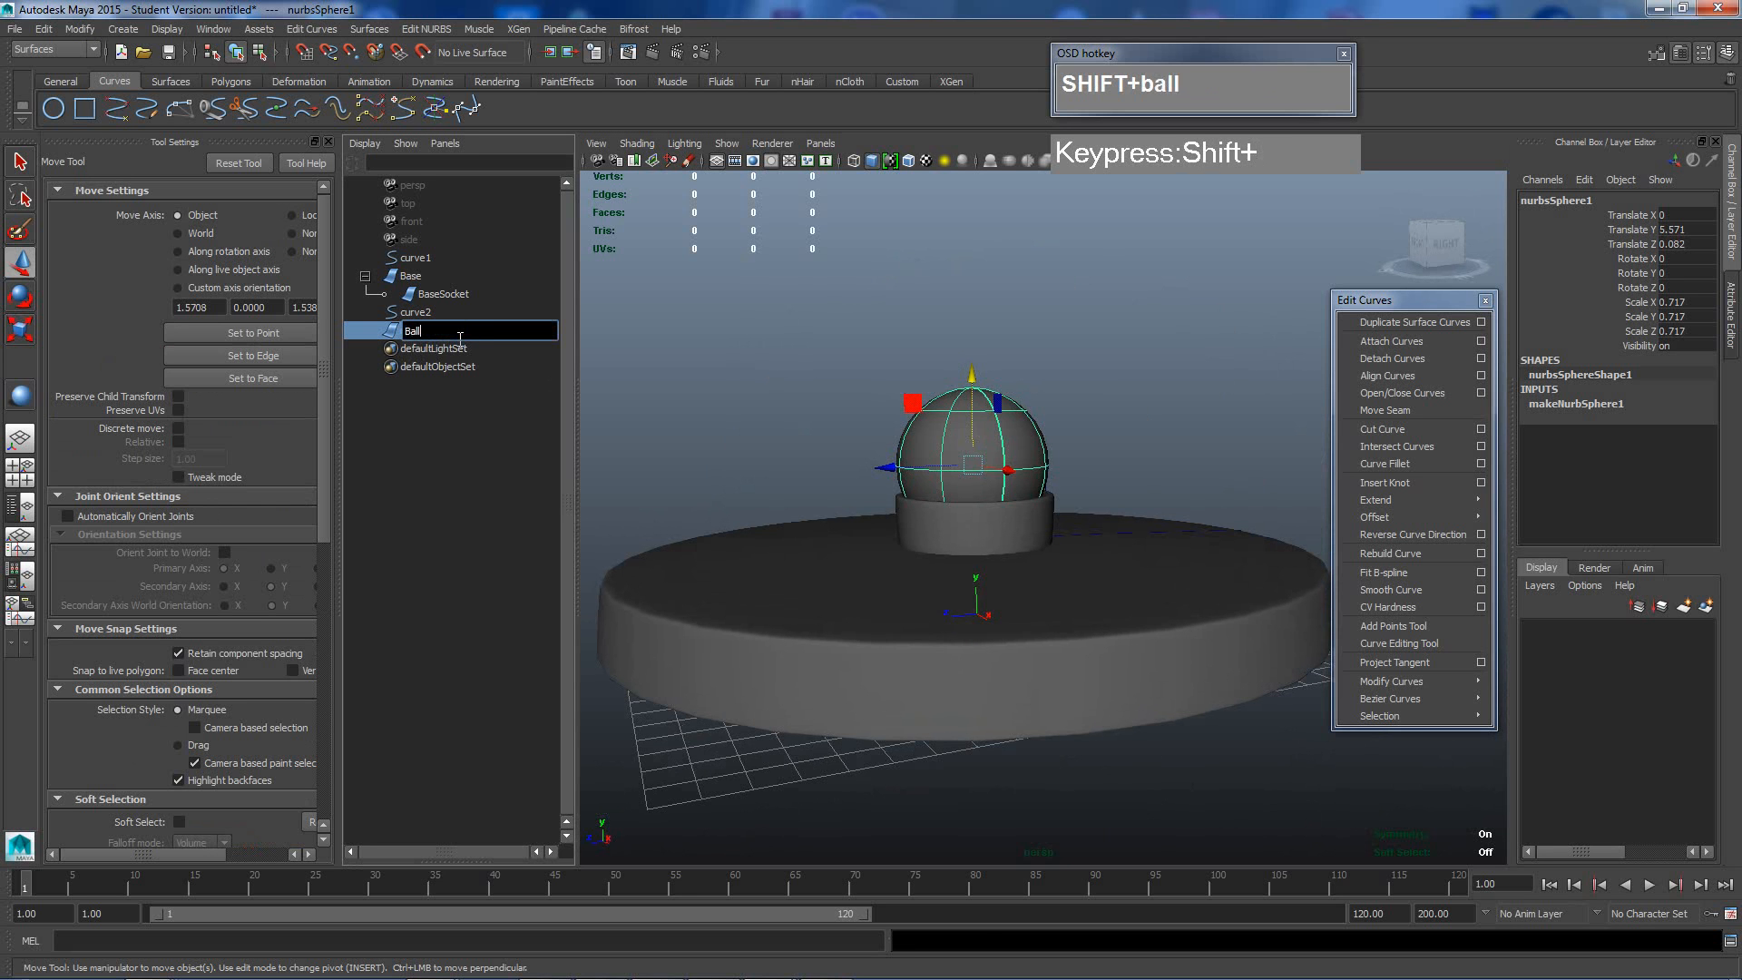
{"action": "key", "text": "Return"}
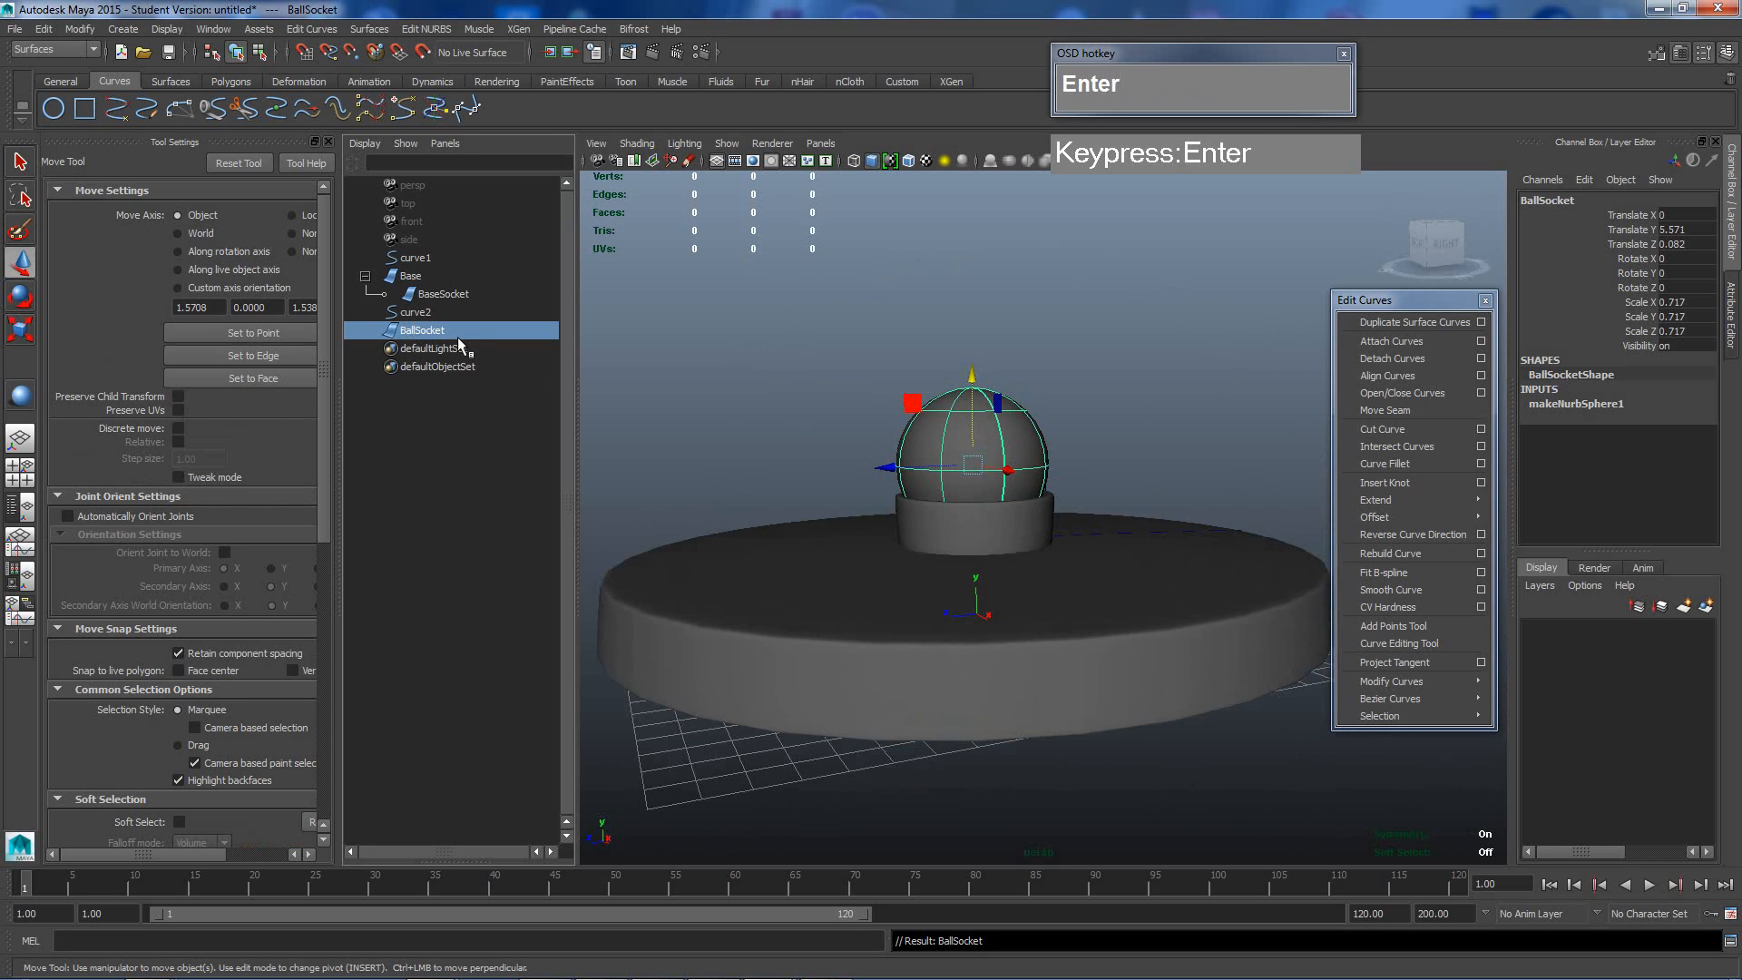
{"action": "left_click_drag", "start_coordinate": [1009, 474], "coordinate": [1010, 488], "text": "alt"}
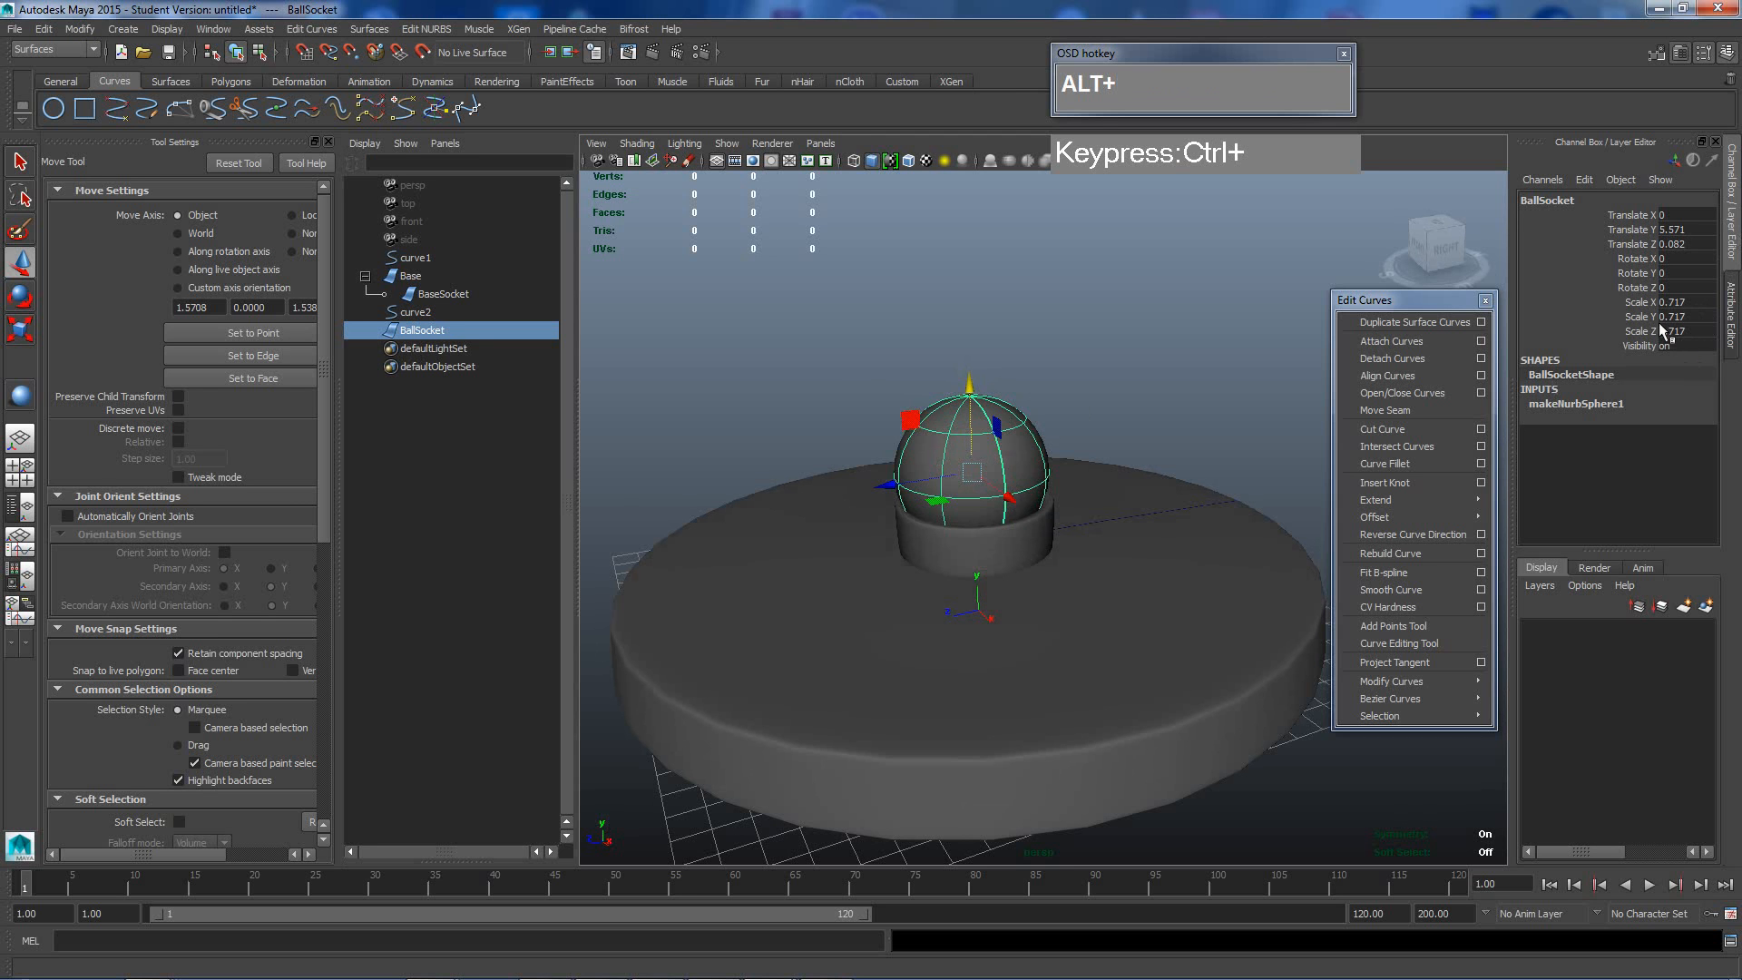
Freeze BallSocket's translate, rotate and scale transformations, and clear the selection.
{"action": "left_click_drag", "start_coordinate": [1443, 308], "coordinate": [1383, 351]}
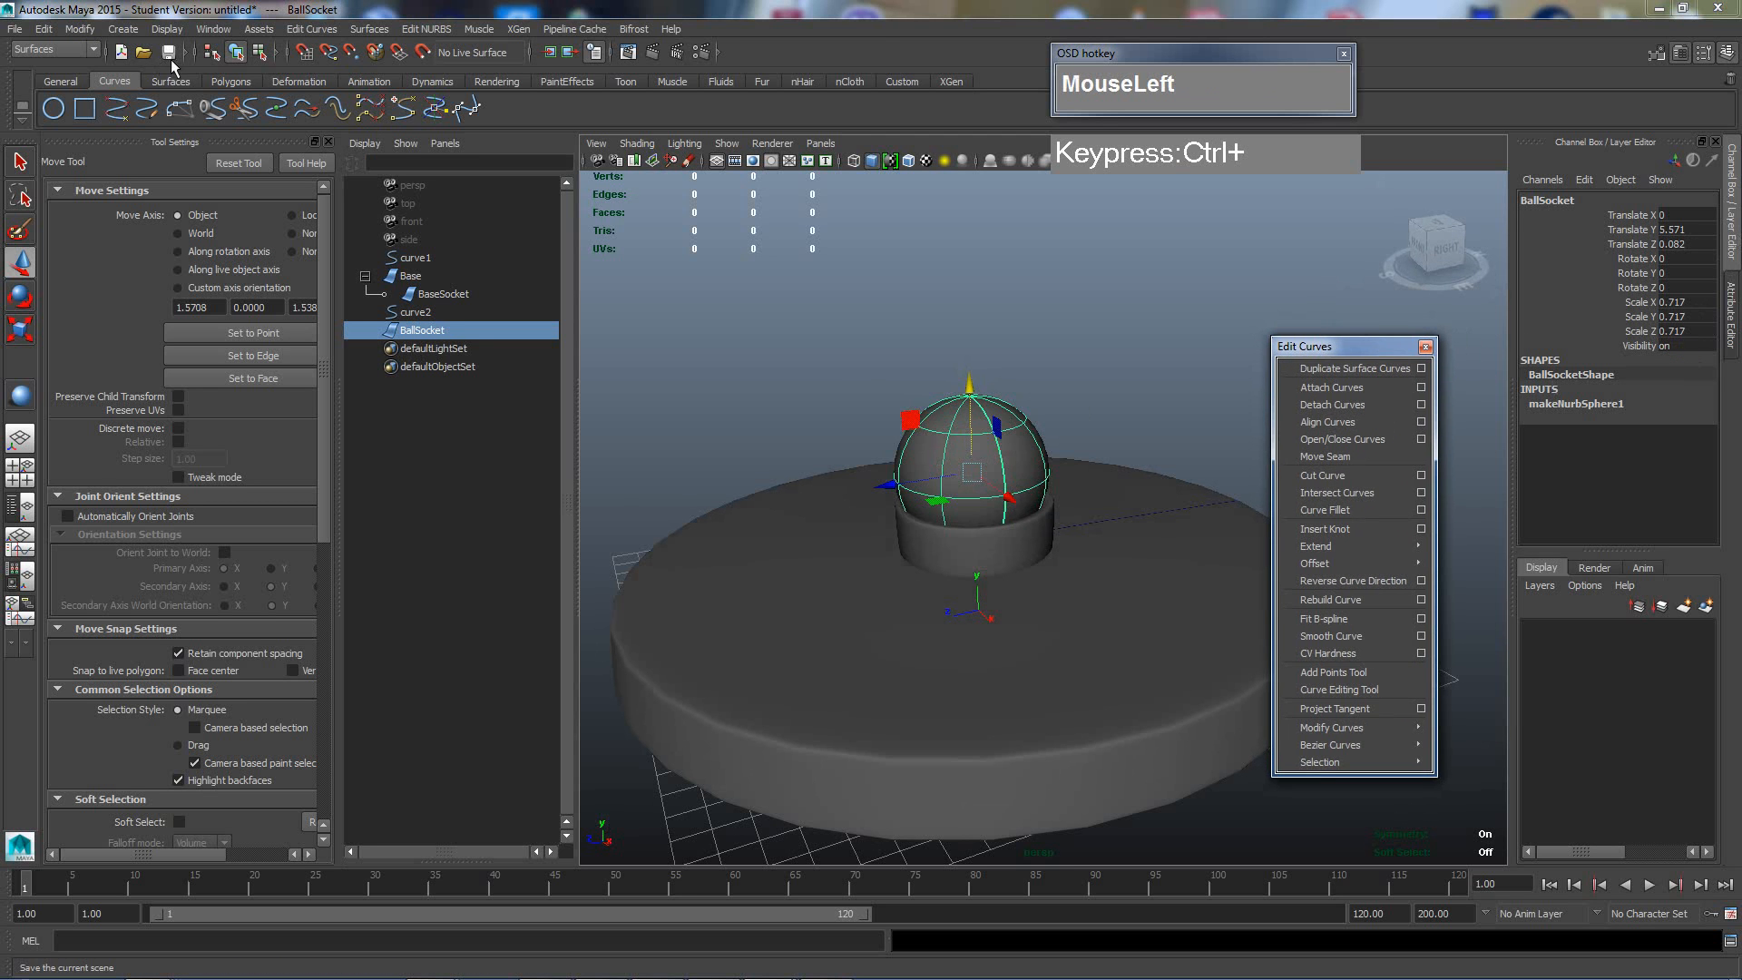
{"action": "left_click", "coordinate": [80, 29]}
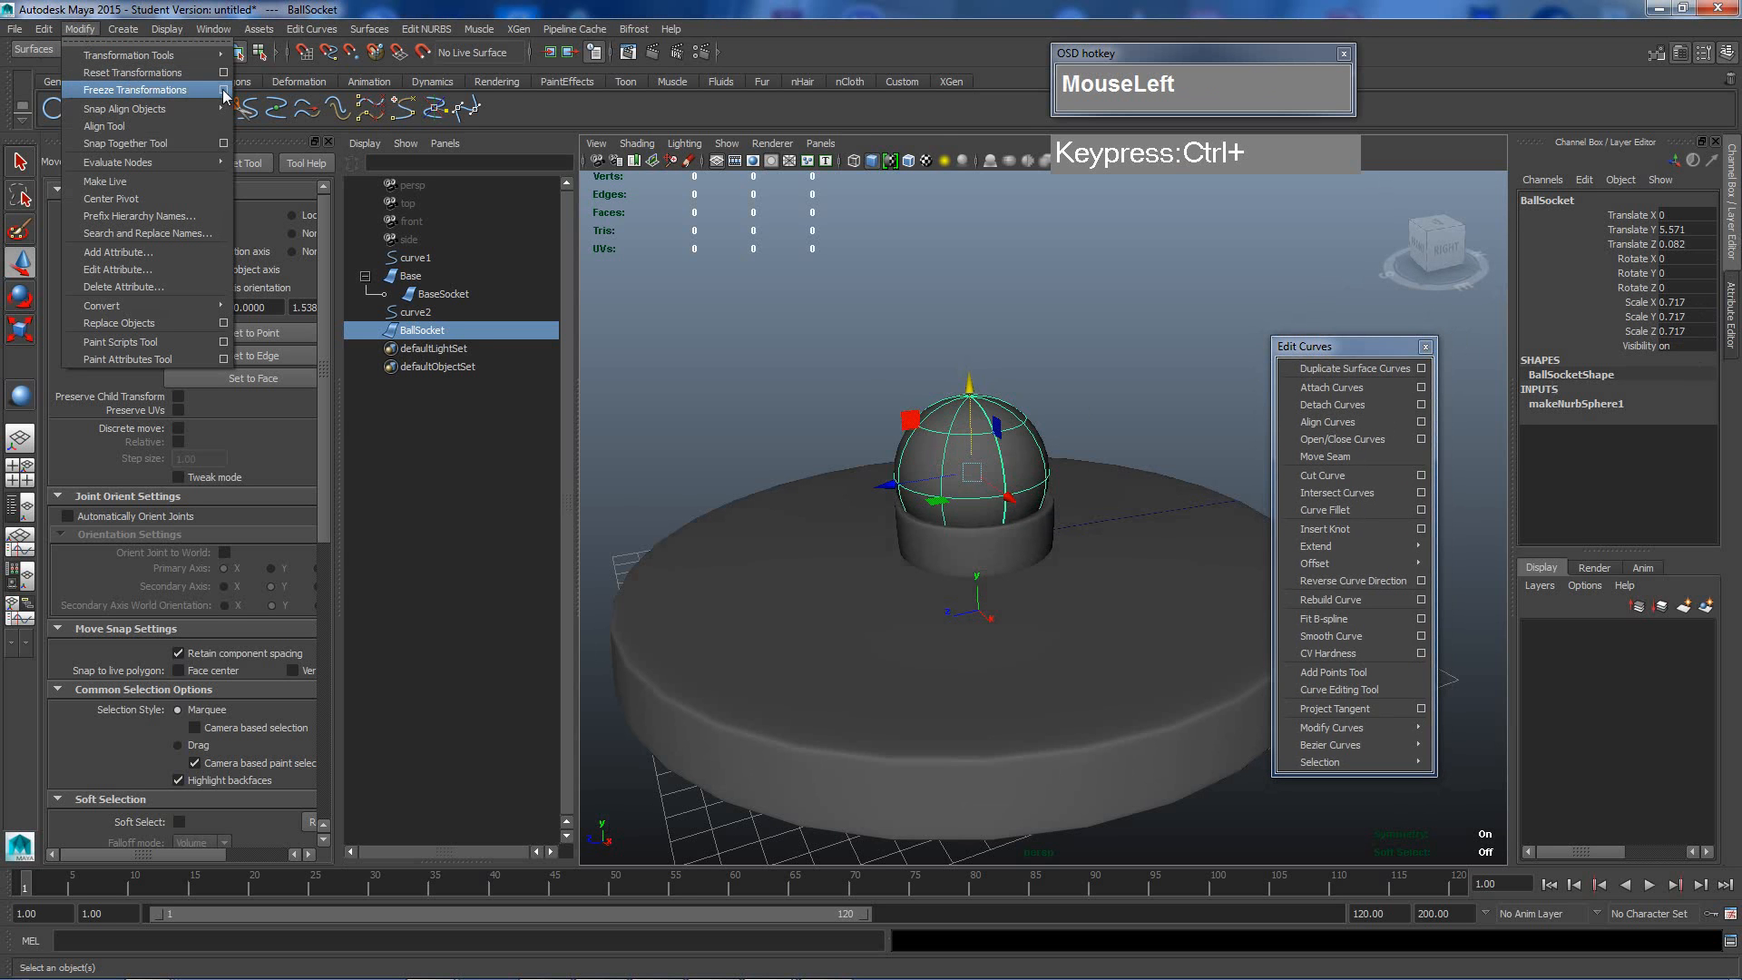
{"action": "left_click", "coordinate": [224, 91]}
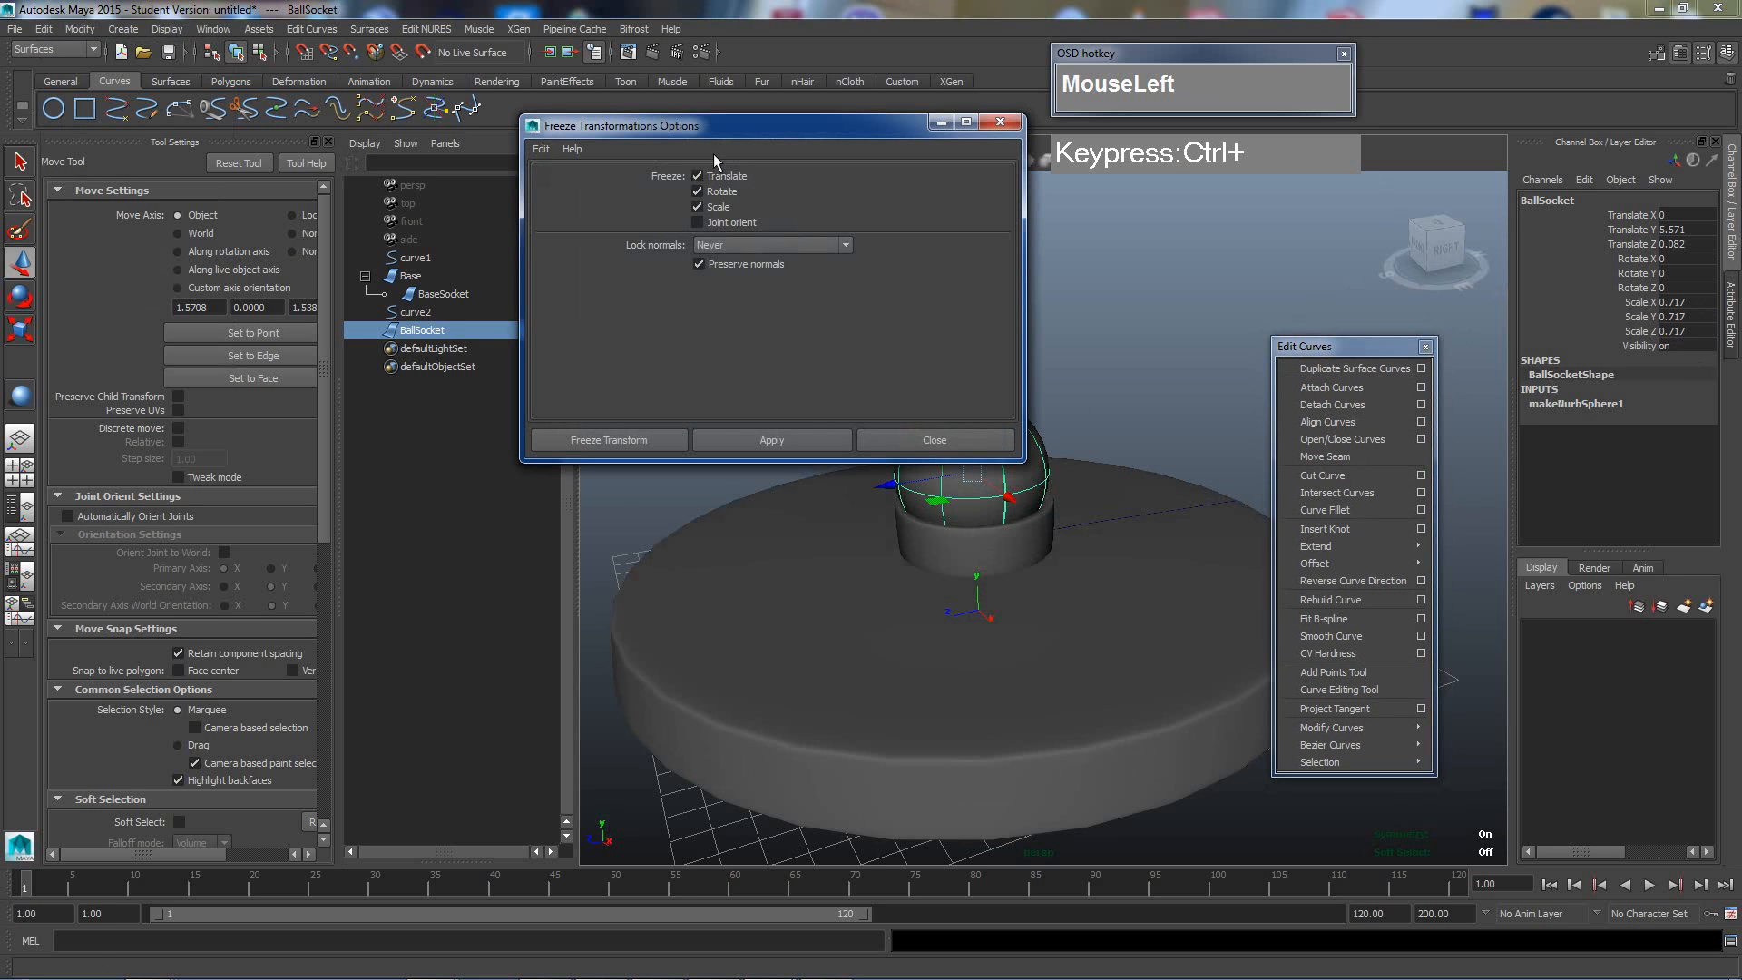
{"action": "left_click_drag", "start_coordinate": [758, 129], "coordinate": [661, 99]}
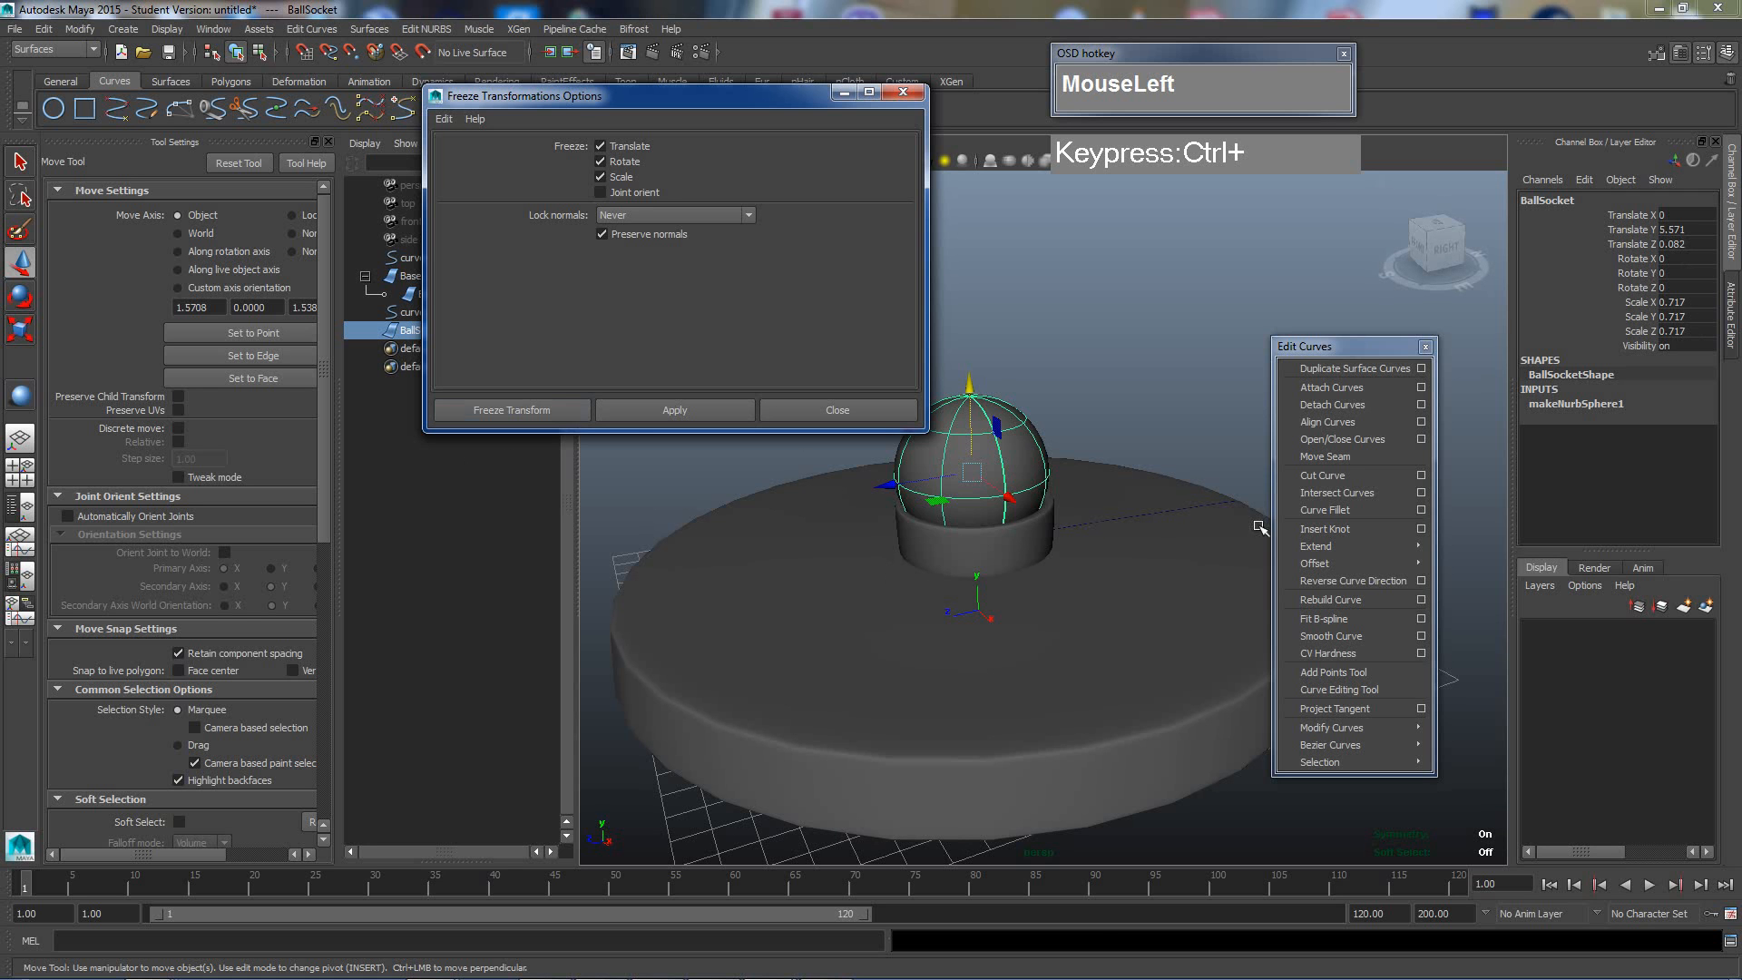
{"action": "left_click", "coordinate": [489, 410]}
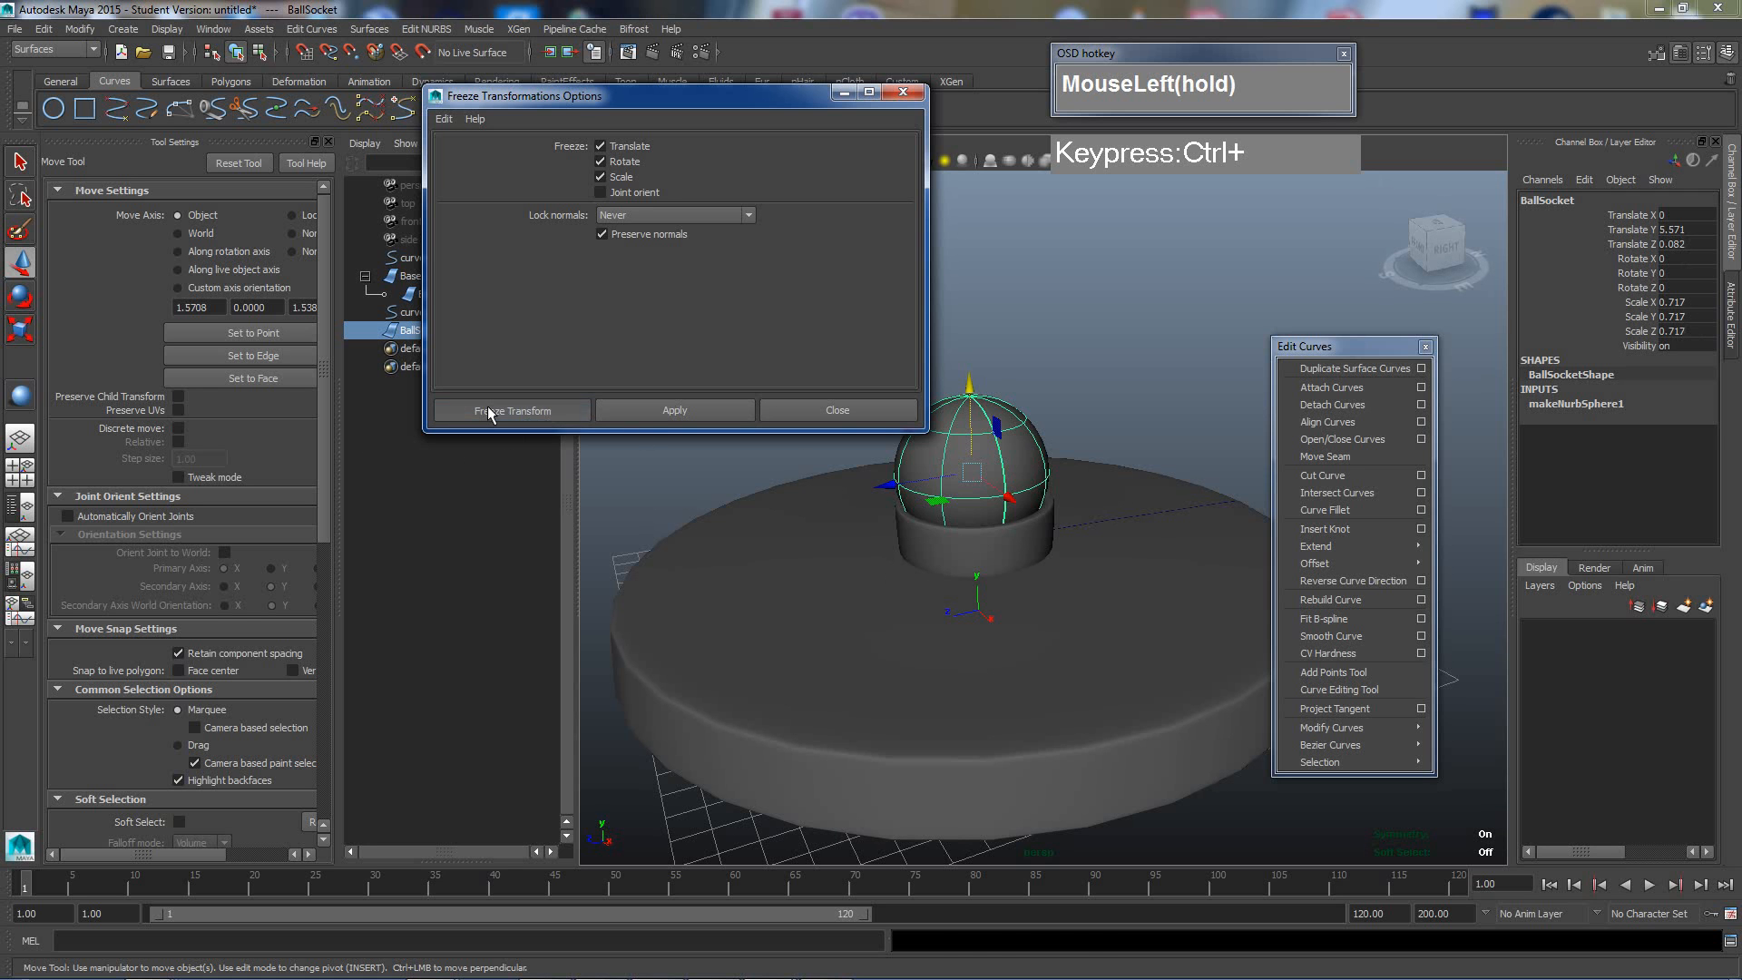
{"action": "left_click", "coordinate": [1157, 402]}
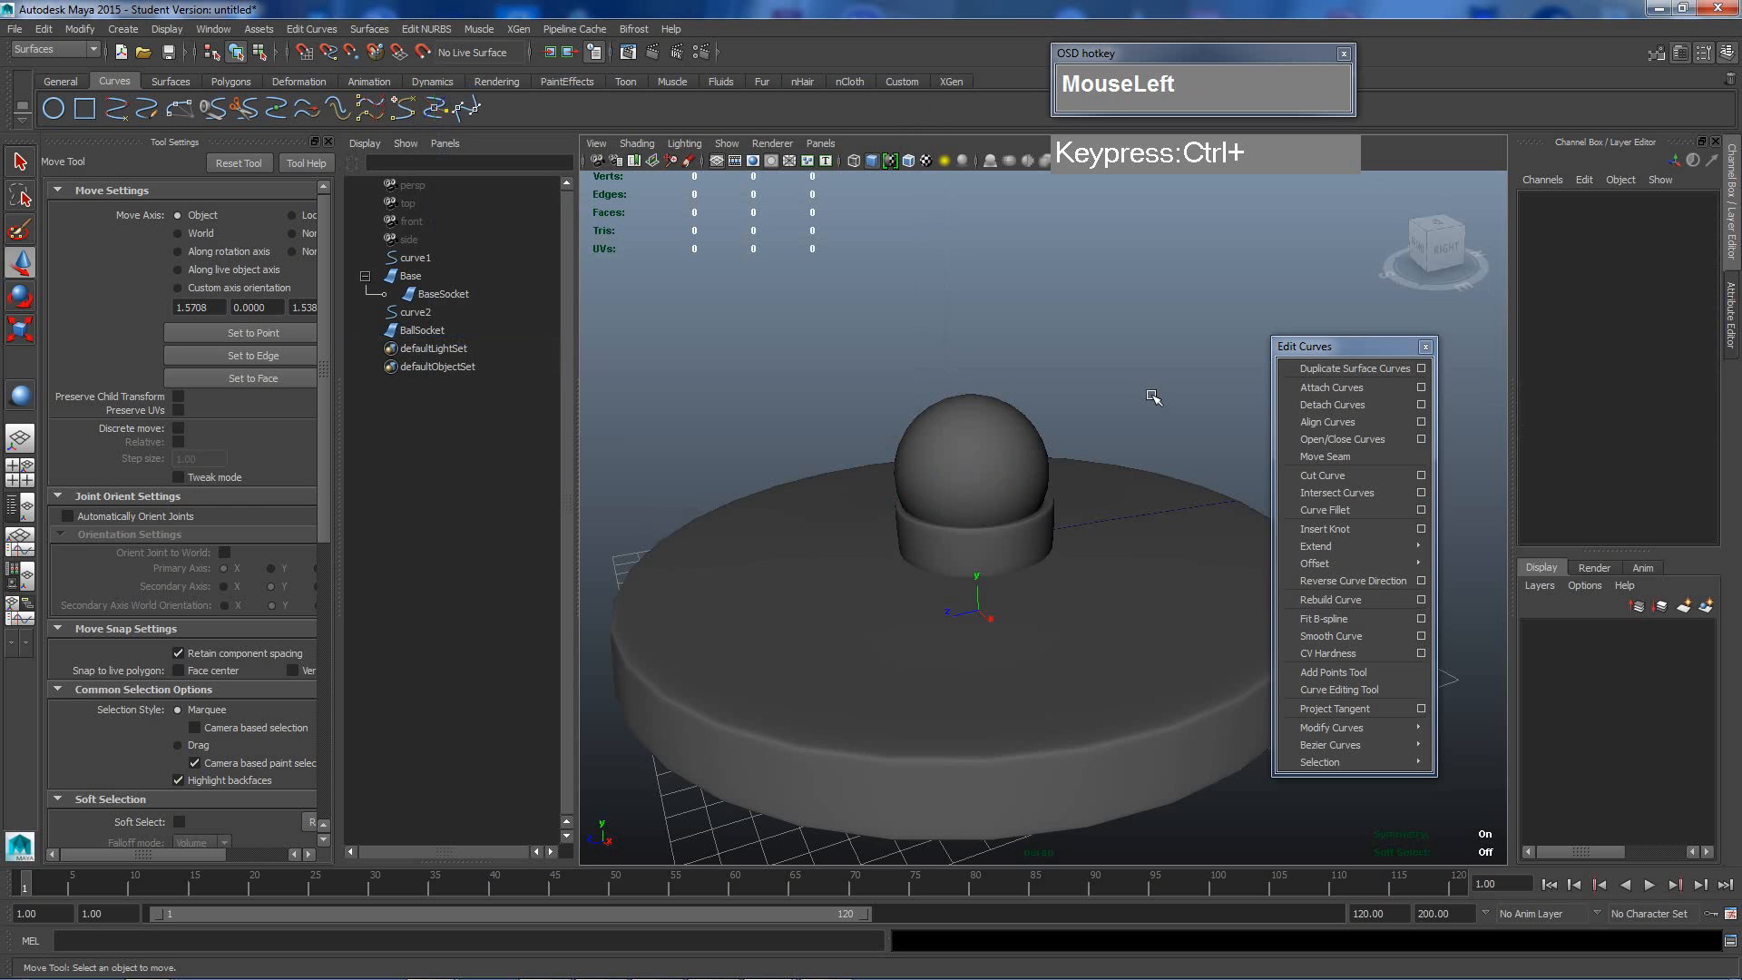
Select BallSocket and examine its transform values and its fit in the socket from several angles.
{"action": "scroll", "coordinate": [1152, 413], "scroll_direction": "down", "scroll_amount": 2}
{"action": "left_click_drag", "start_coordinate": [1149, 422], "coordinate": [1042, 498], "text": "alt"}
{"action": "left_click", "coordinate": [1002, 479]}
{"action": "scroll", "coordinate": [998, 503], "scroll_direction": "down", "scroll_amount": 3}
{"action": "scroll", "coordinate": [1042, 499], "scroll_direction": "up", "scroll_amount": 4}
{"action": "middle_click_drag", "start_coordinate": [1042, 504], "coordinate": [1024, 519], "text": "alt"}
{"action": "scroll", "coordinate": [1025, 519], "scroll_direction": "down", "scroll_amount": 2}
{"action": "left_click_drag", "start_coordinate": [1025, 520], "coordinate": [1040, 536], "text": "alt"}
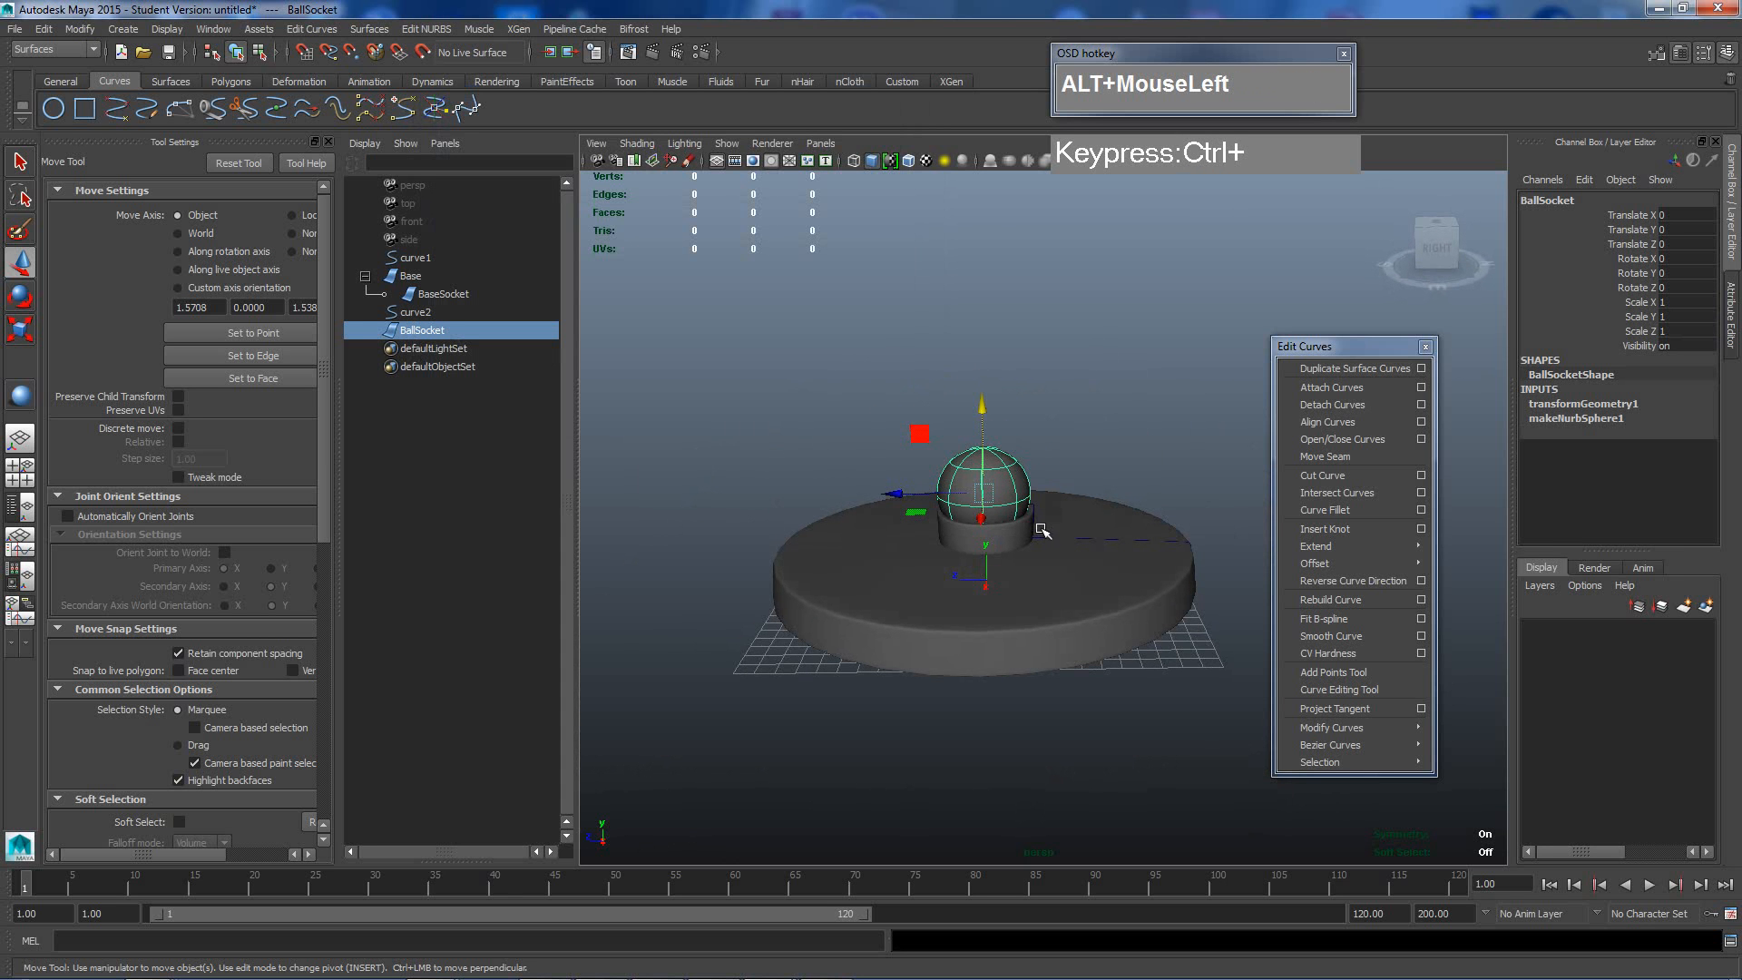
{"action": "scroll", "coordinate": [1041, 456], "scroll_direction": "up", "scroll_amount": 2}
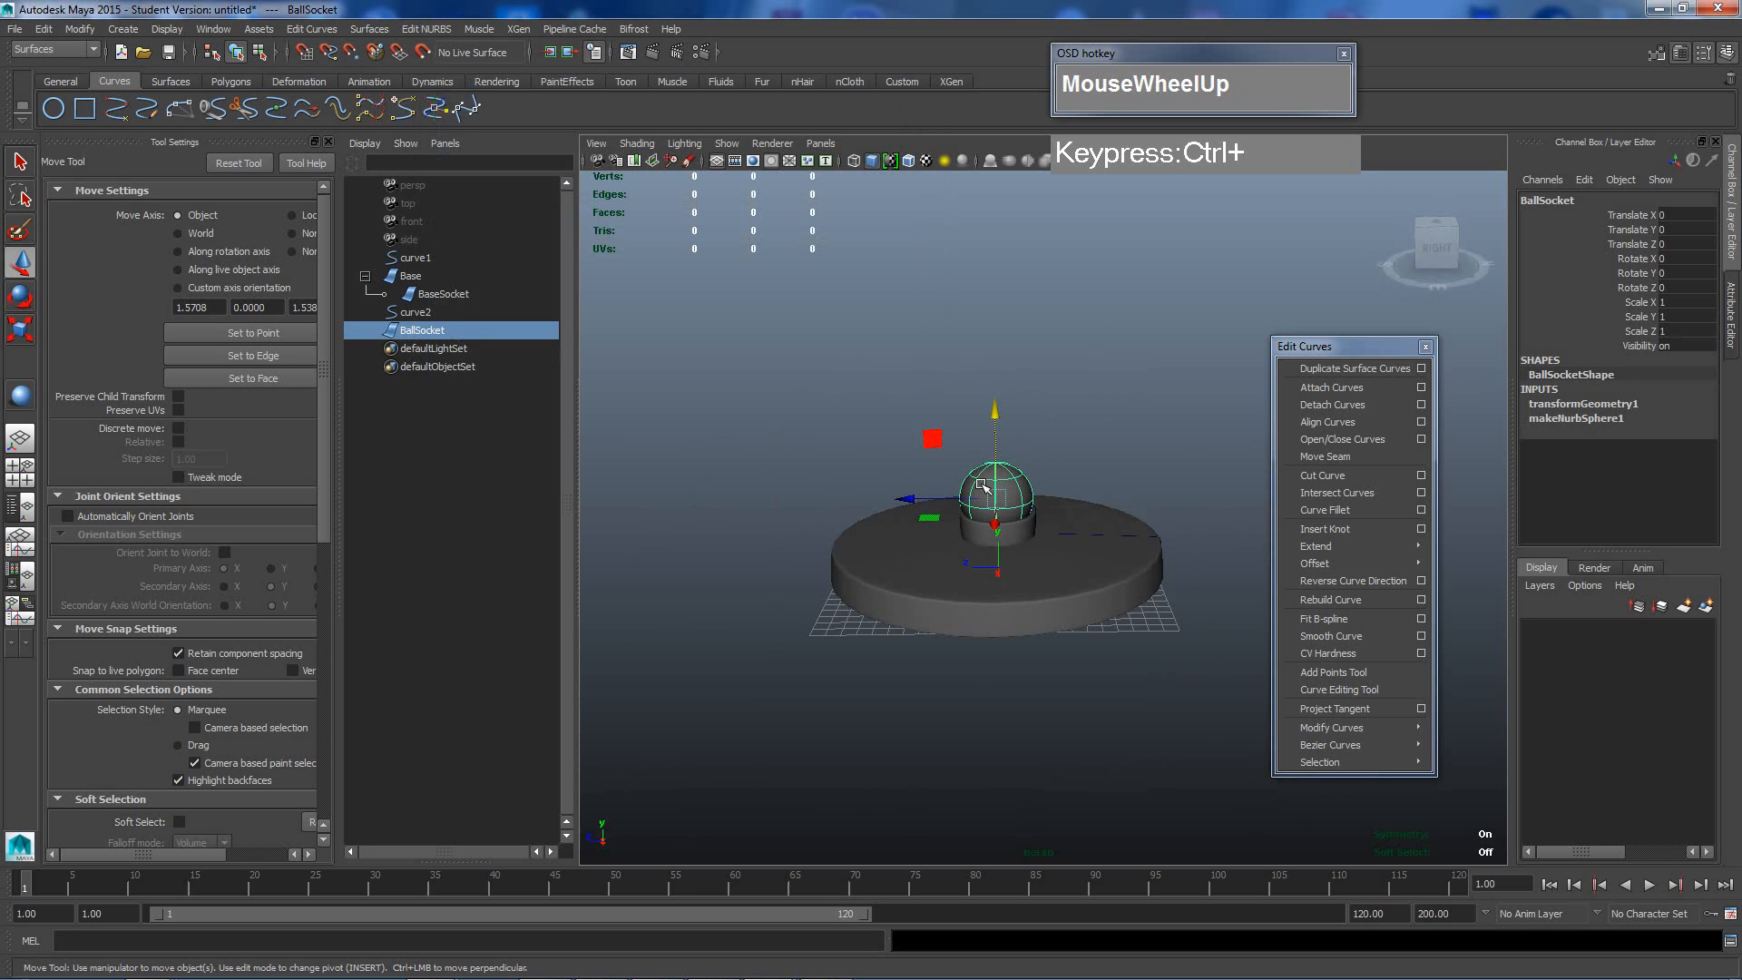
{"action": "left_click_drag", "start_coordinate": [983, 485], "coordinate": [1013, 524], "text": "alt"}
{"action": "middle_click_drag", "start_coordinate": [1013, 525], "coordinate": [998, 564], "text": "alt"}
{"action": "left_click_drag", "start_coordinate": [1009, 547], "coordinate": [1030, 560], "text": "alt"}
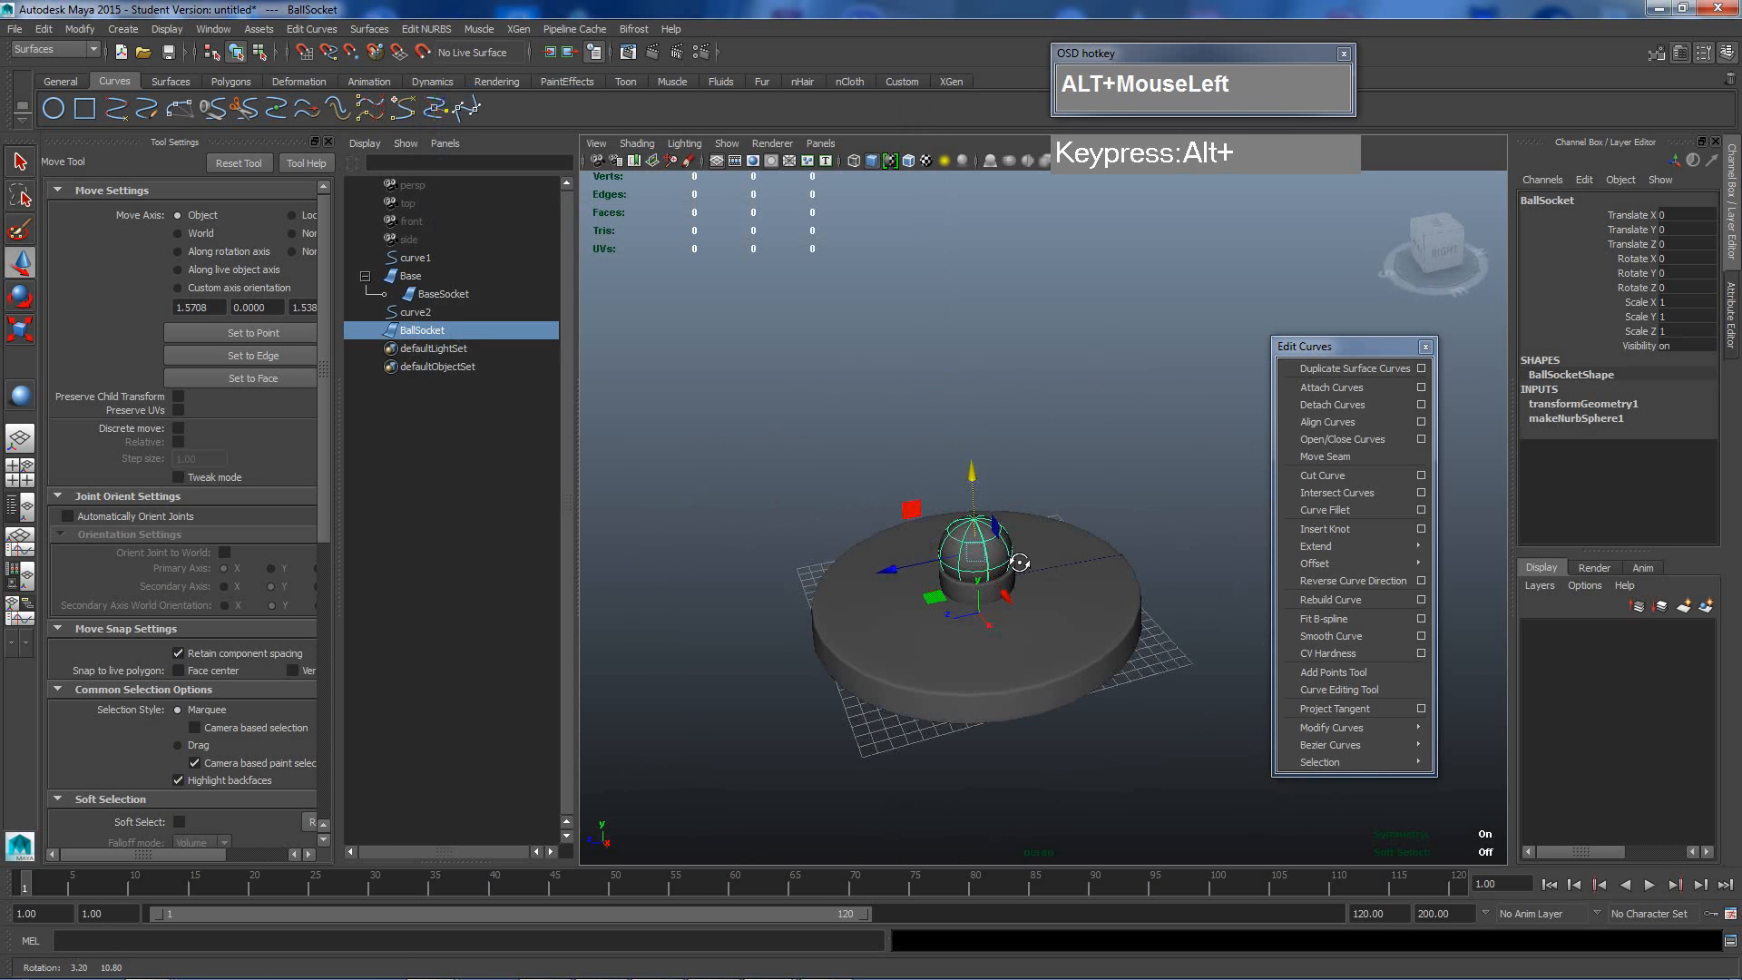
{"action": "middle_click_drag", "start_coordinate": [1082, 564], "coordinate": [1068, 486], "text": "alt"}
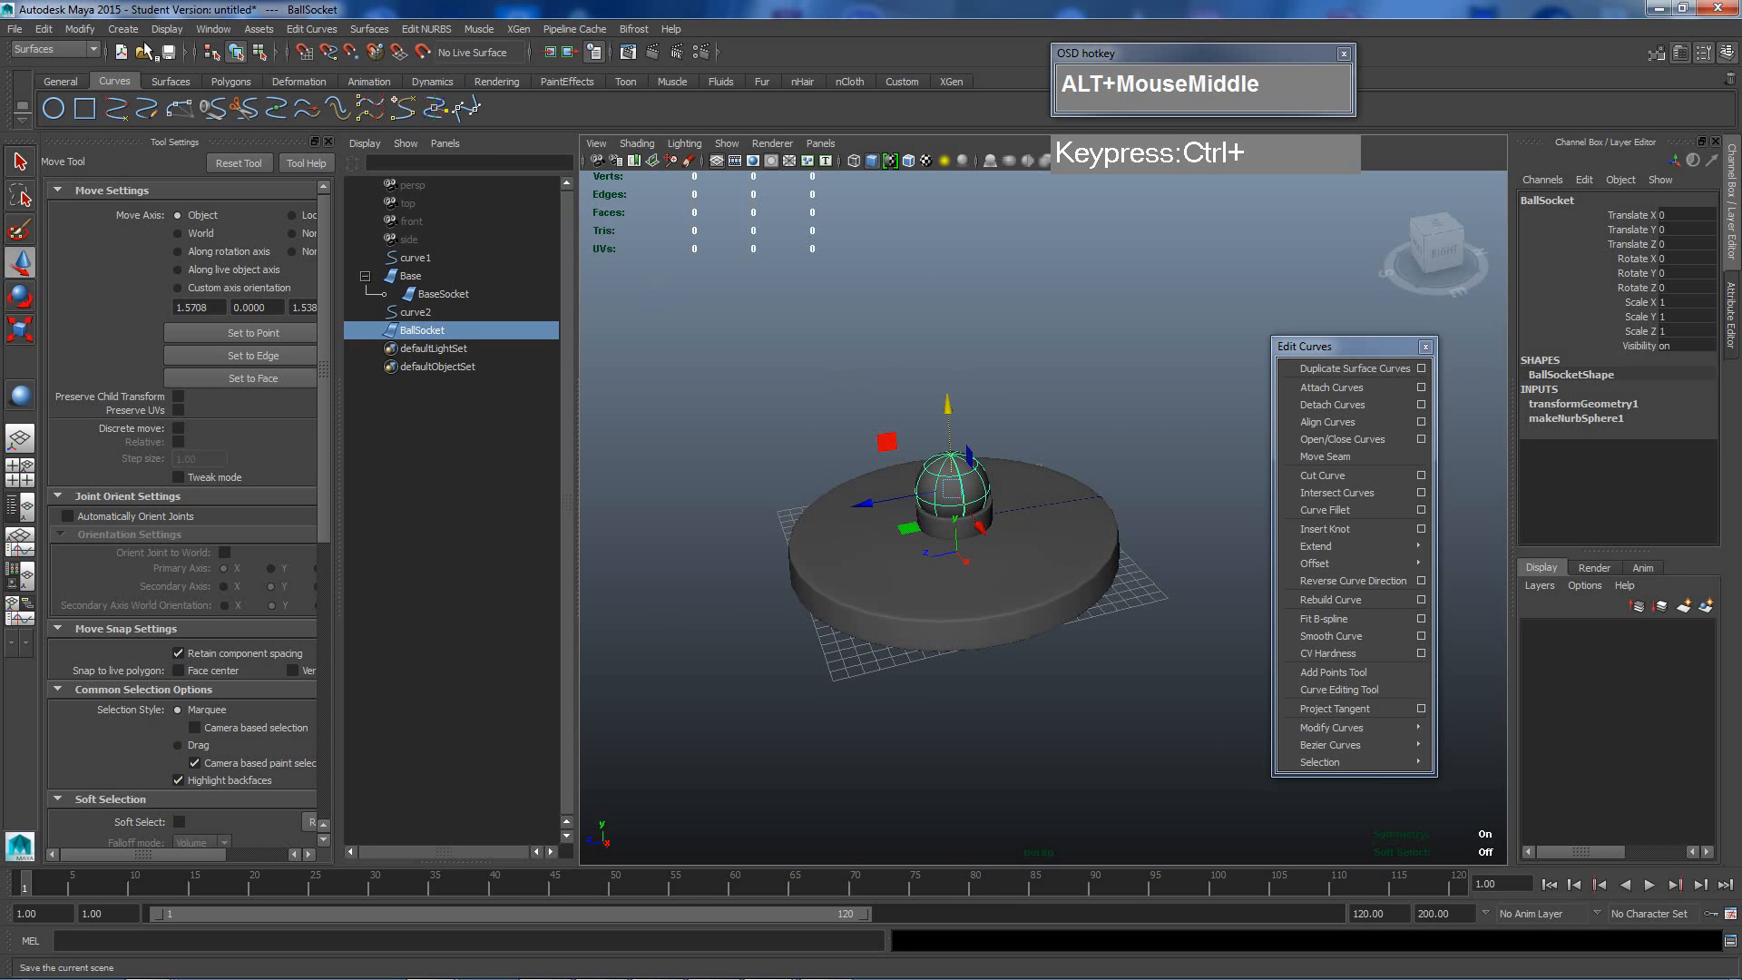
Switch to the Polygons menu set and create a tall, thin polygon cylinder standing on the grid beside the lamp base.
{"action": "left_click", "coordinate": [69, 47]}
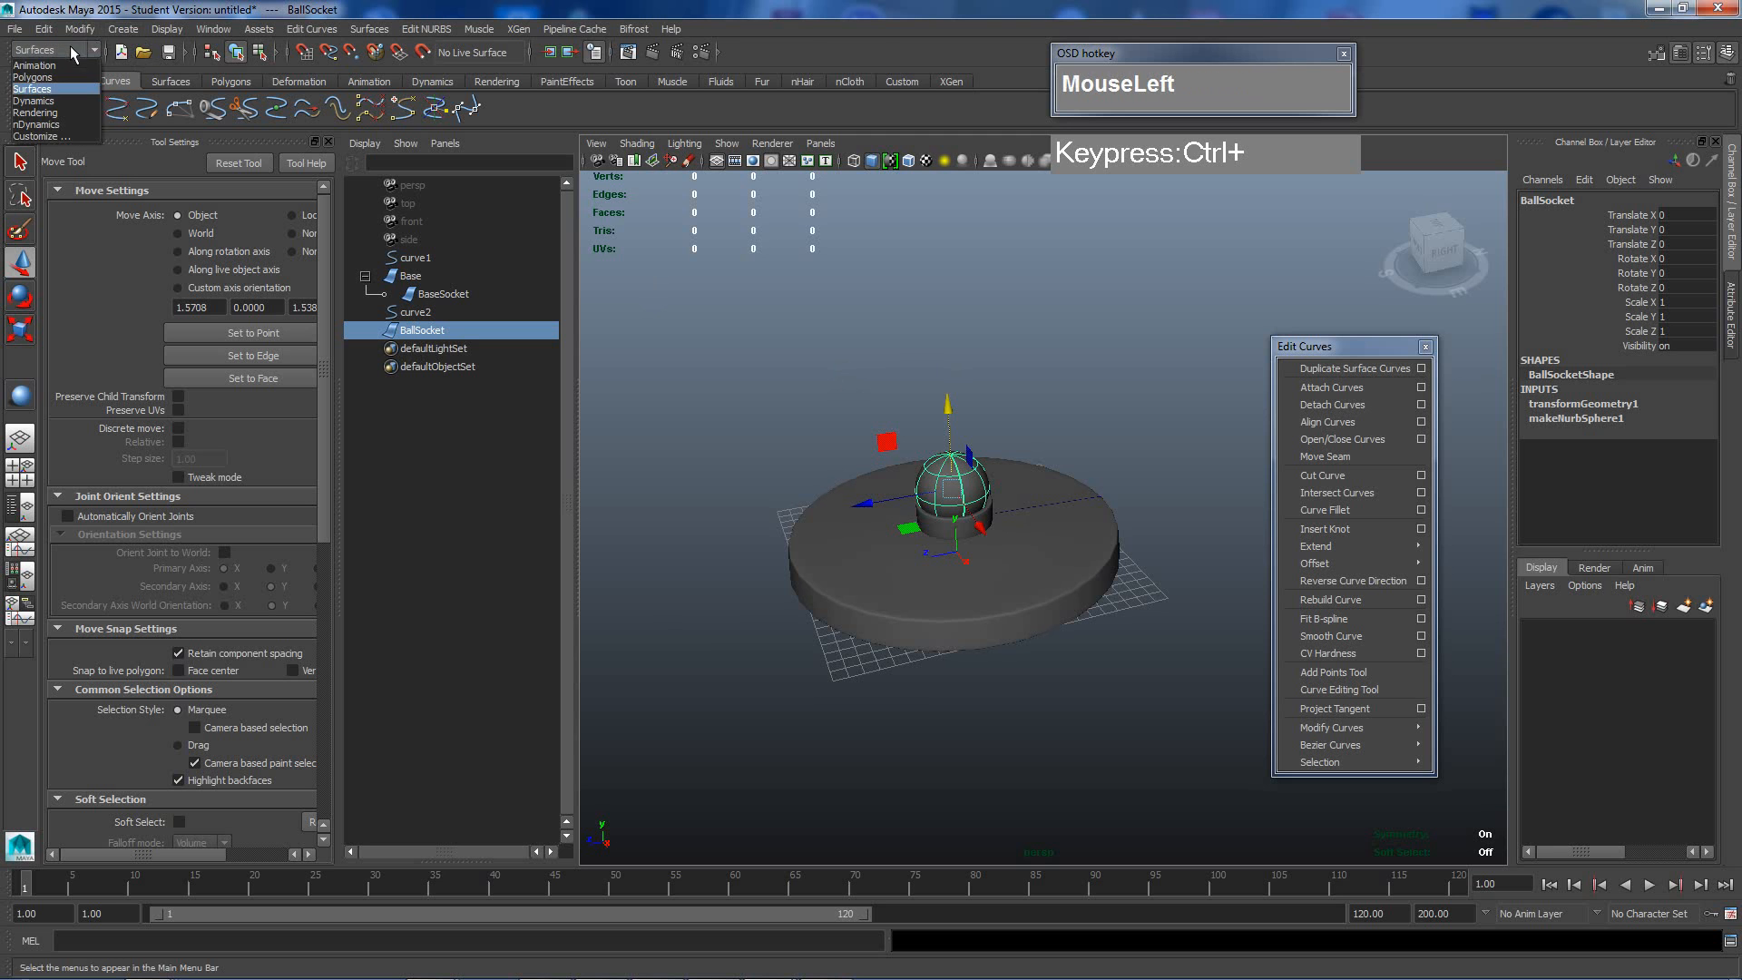
{"action": "left_click", "coordinate": [47, 80]}
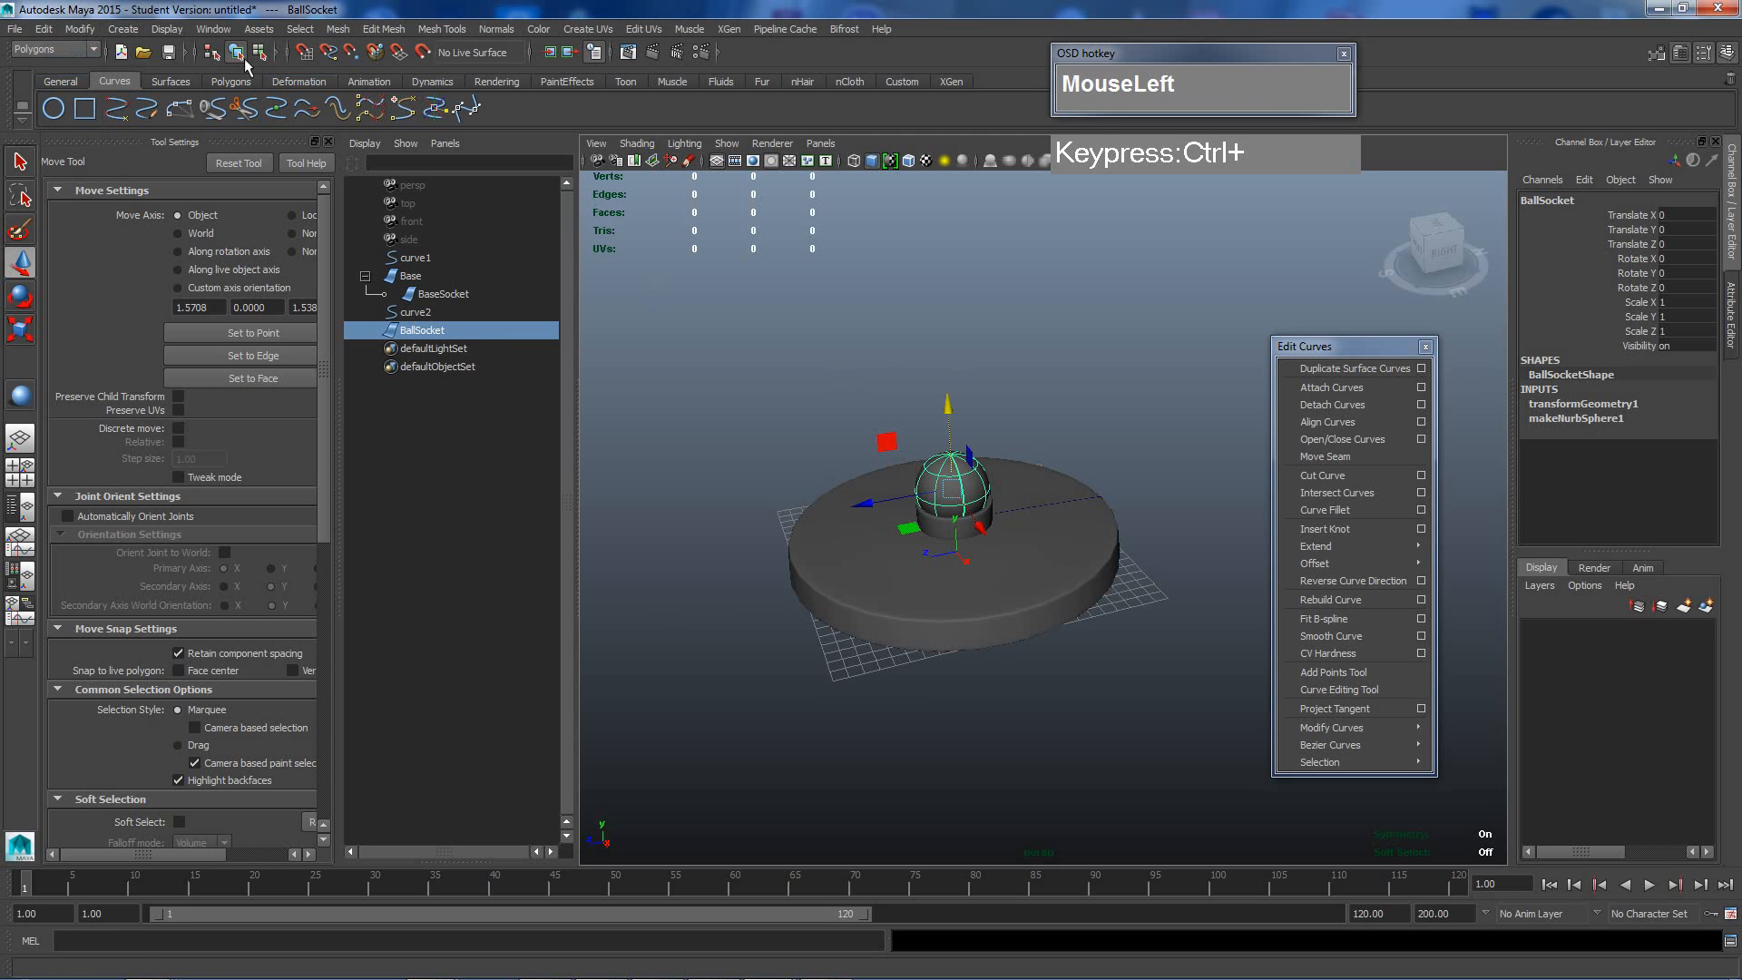
{"action": "left_click", "coordinate": [123, 28]}
{"action": "mouse_move", "coordinate": [181, 74]}
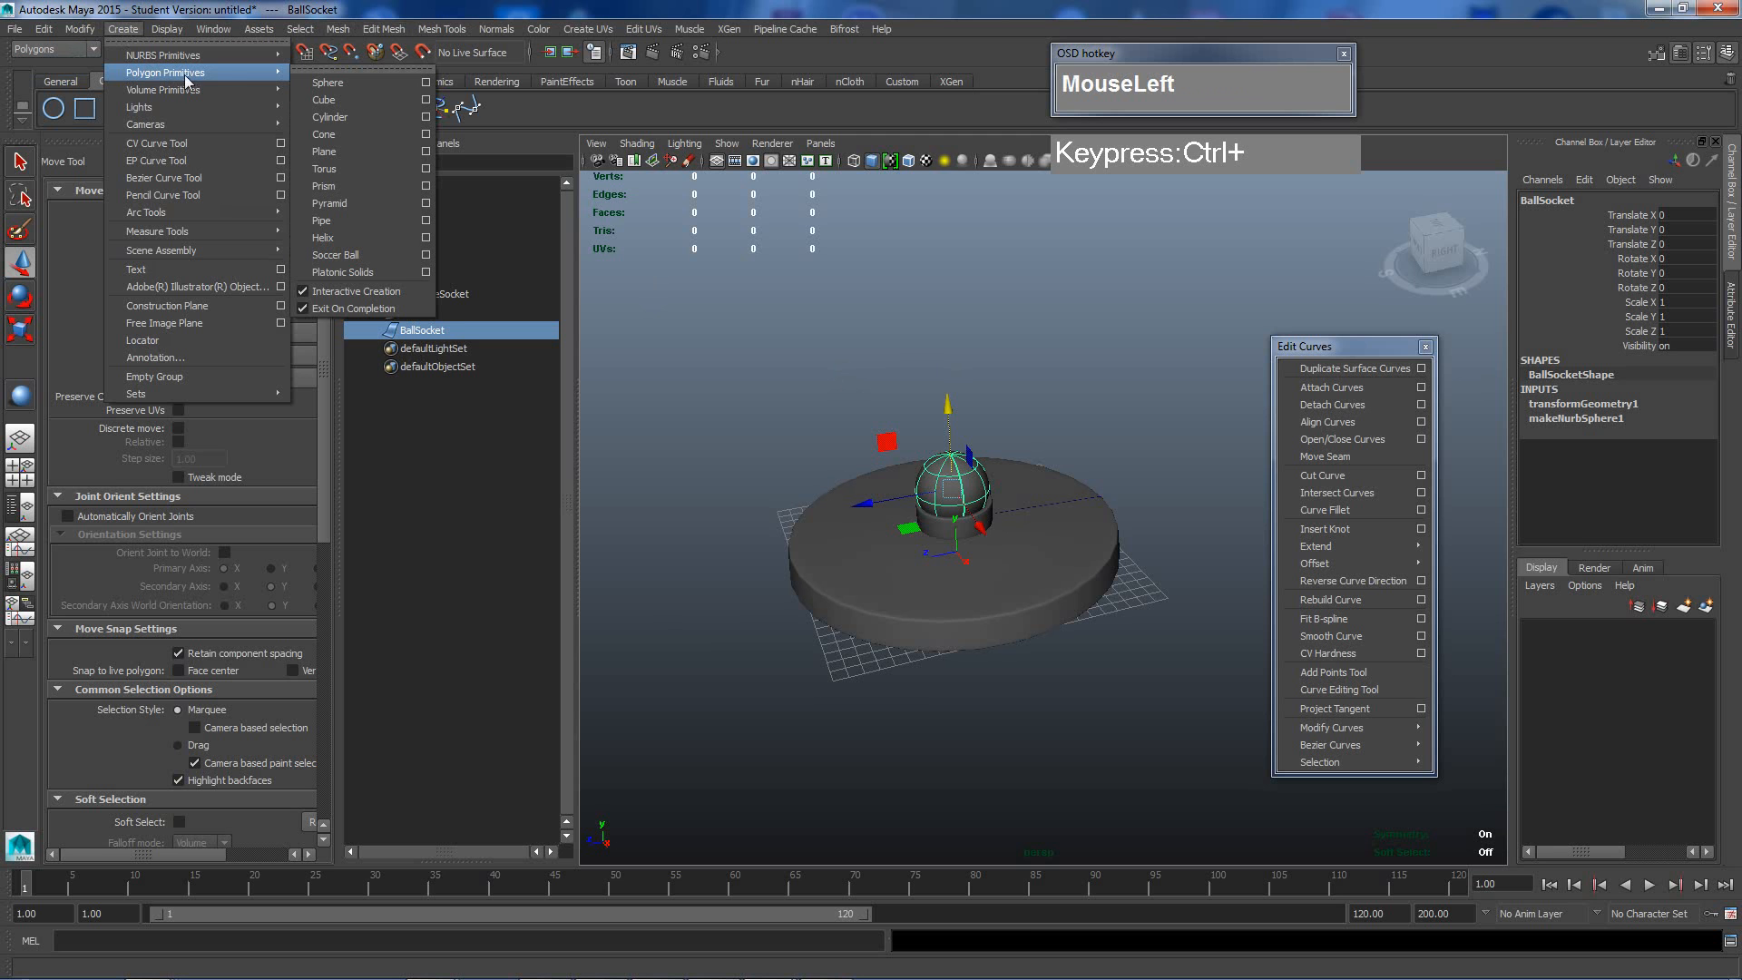
{"action": "left_click", "coordinate": [340, 116]}
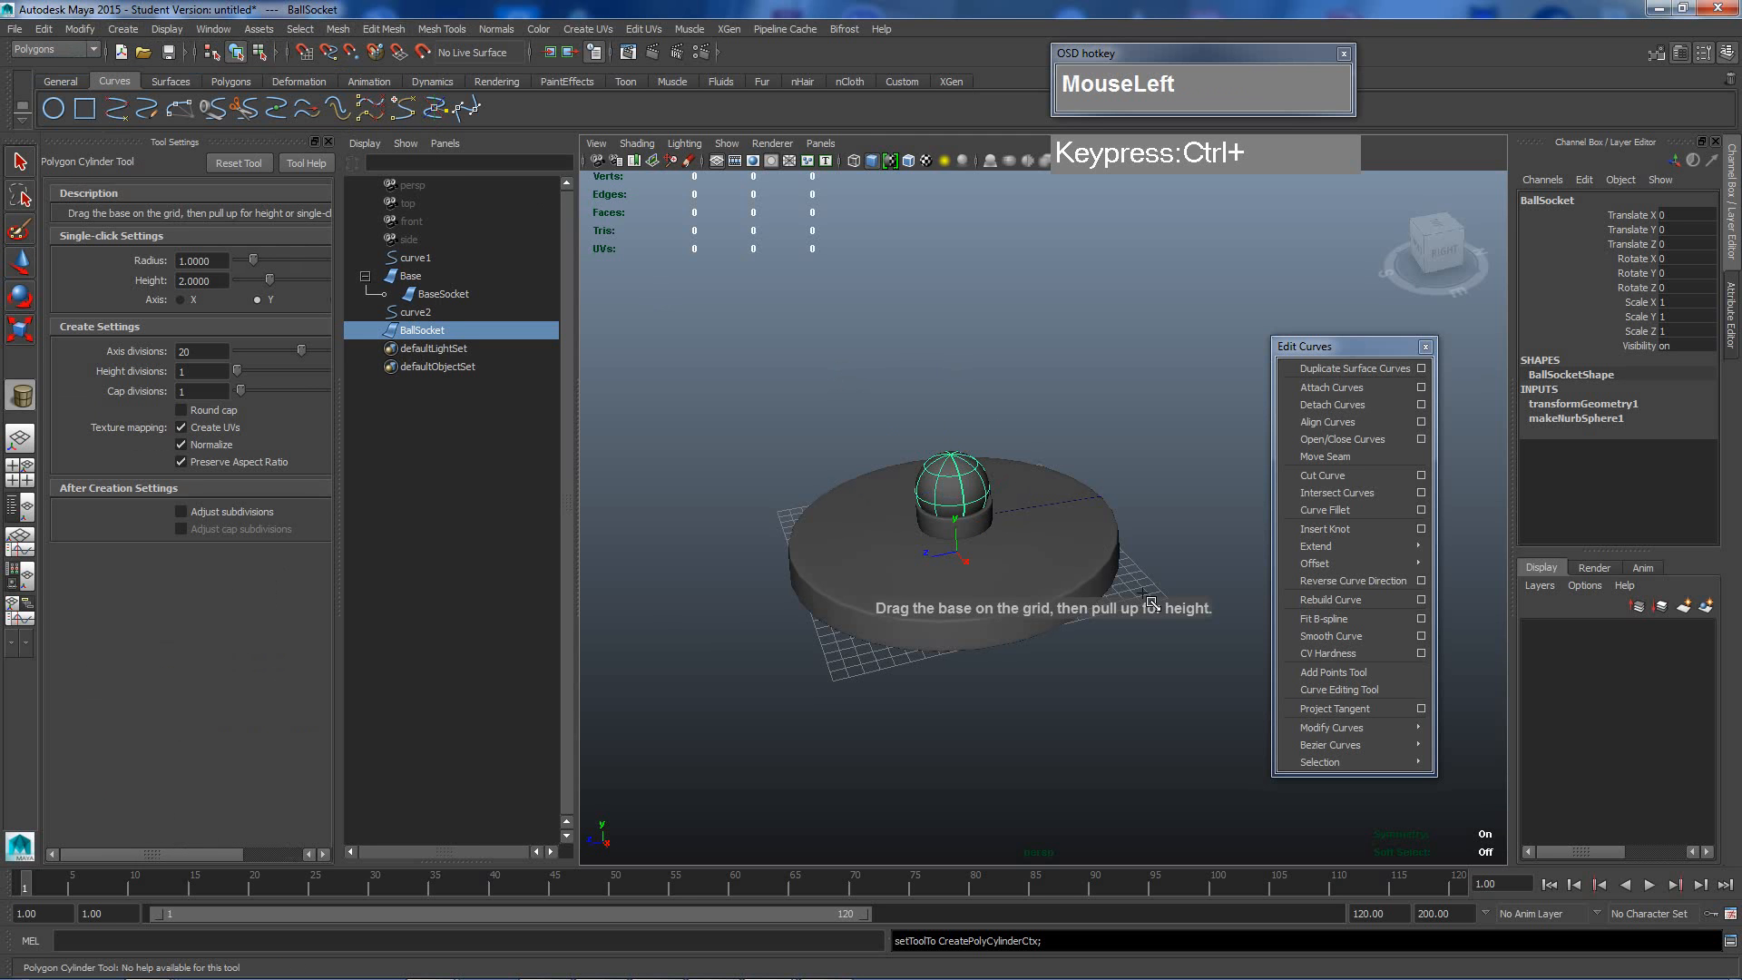
{"action": "left_click_drag", "start_coordinate": [1135, 601], "coordinate": [1145, 431]}
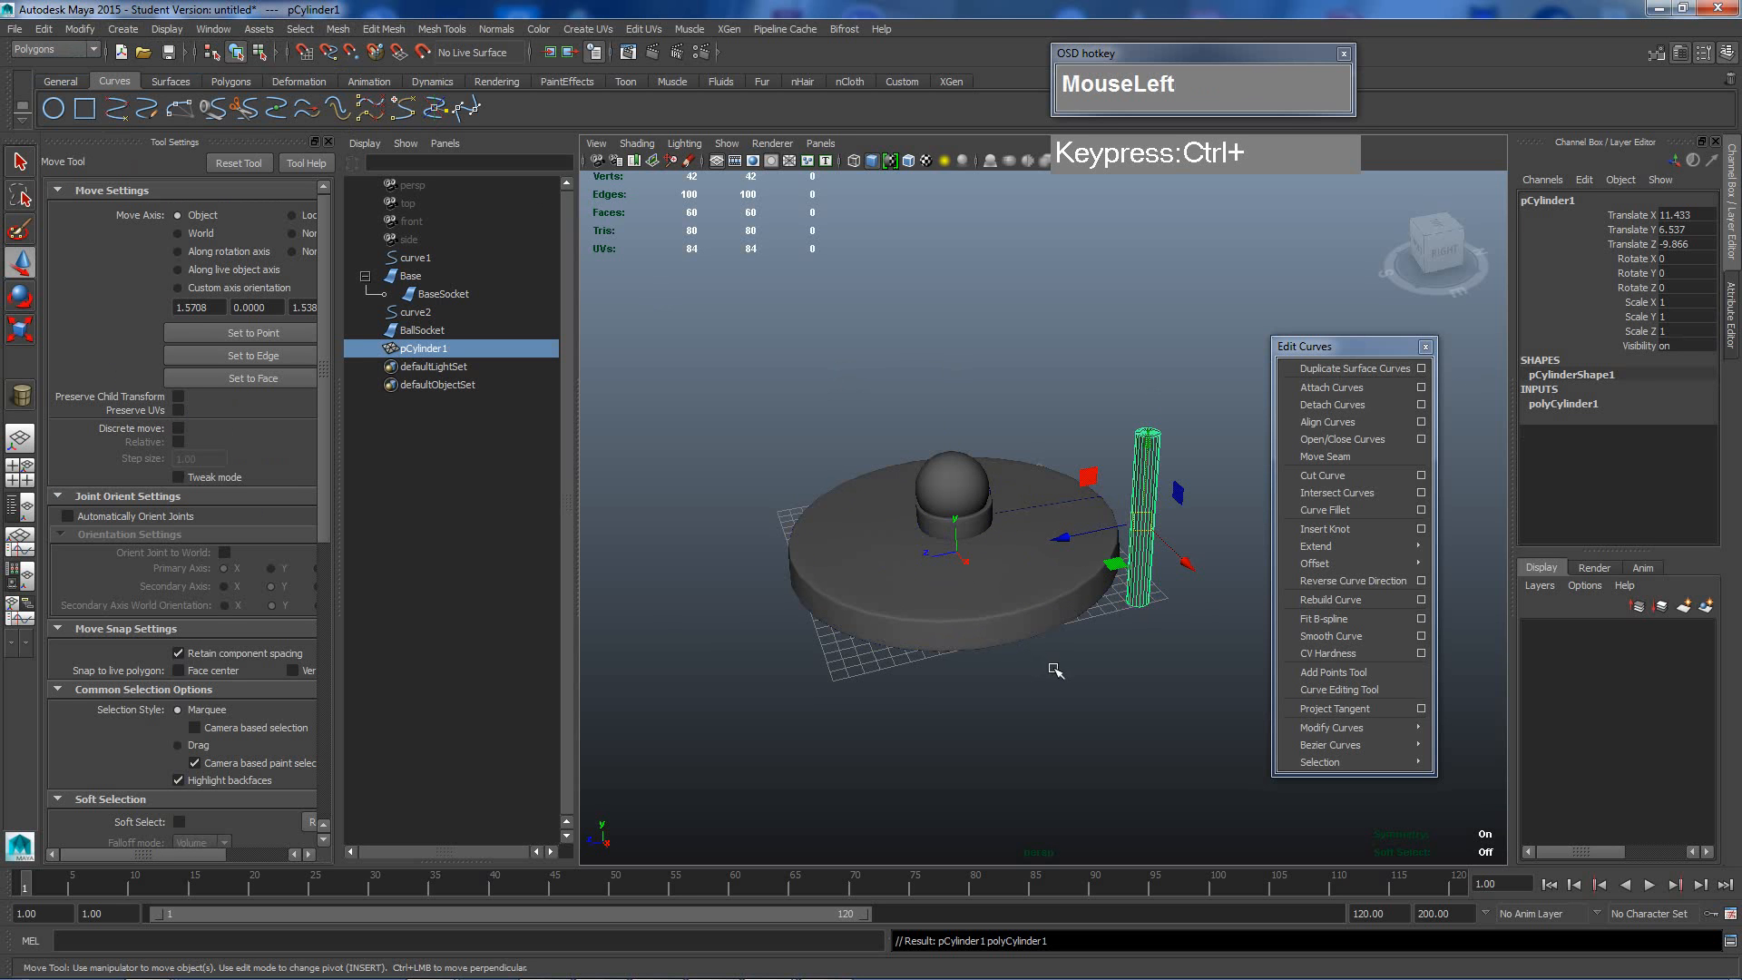
Thin the cylinder by scaling X and Z together to about 0.652 while keeping its height.
{"action": "scroll", "coordinate": [1070, 676], "scroll_direction": "up", "scroll_amount": 5}
{"action": "middle_click_drag", "start_coordinate": [1050, 622], "coordinate": [1076, 608], "text": "alt"}
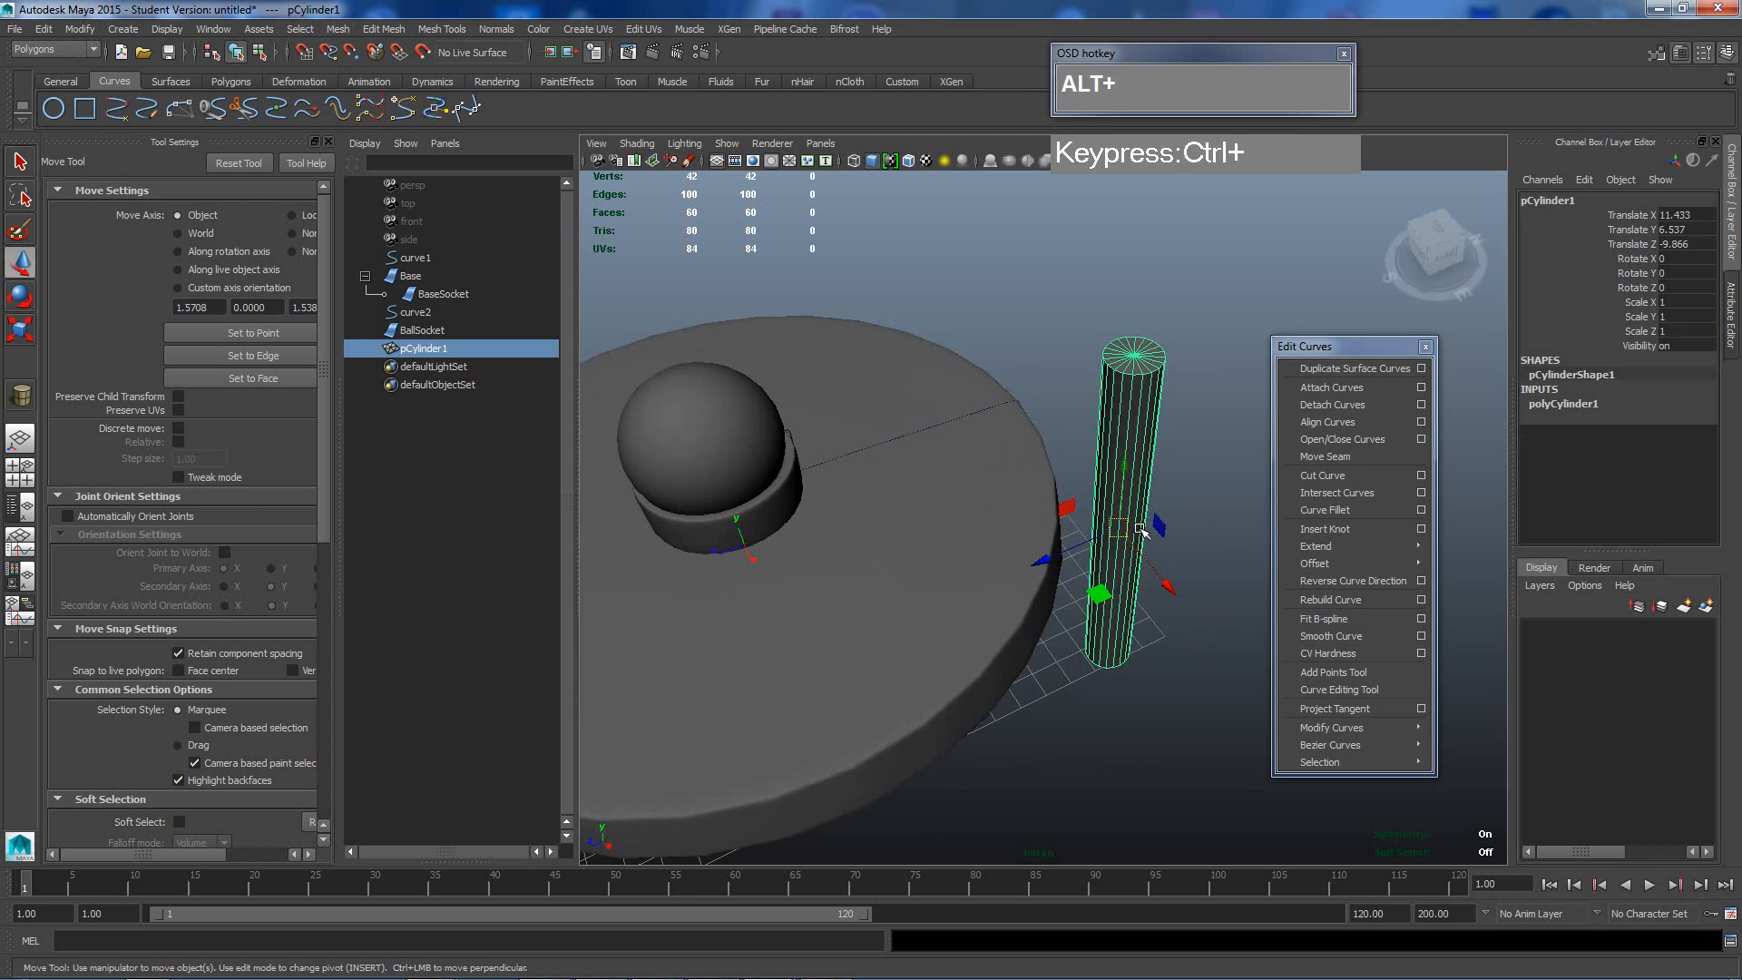
{"action": "scroll", "coordinate": [1140, 528], "scroll_direction": "down", "scroll_amount": 1}
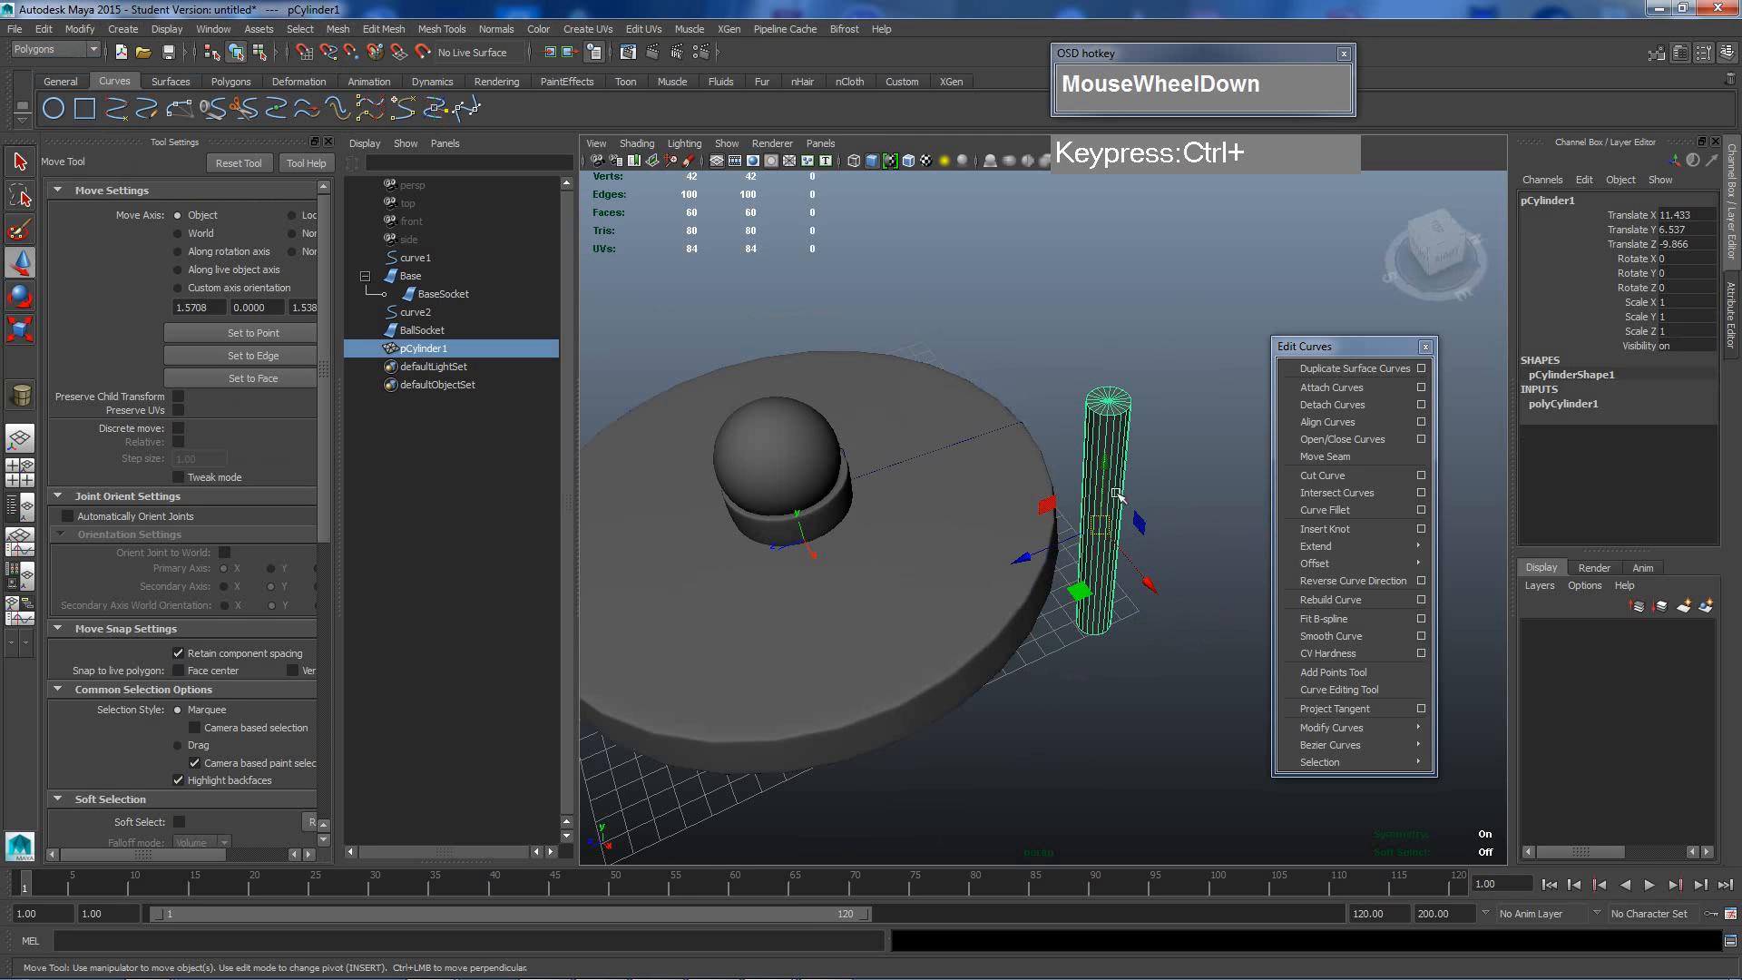
{"action": "key", "text": "w"}
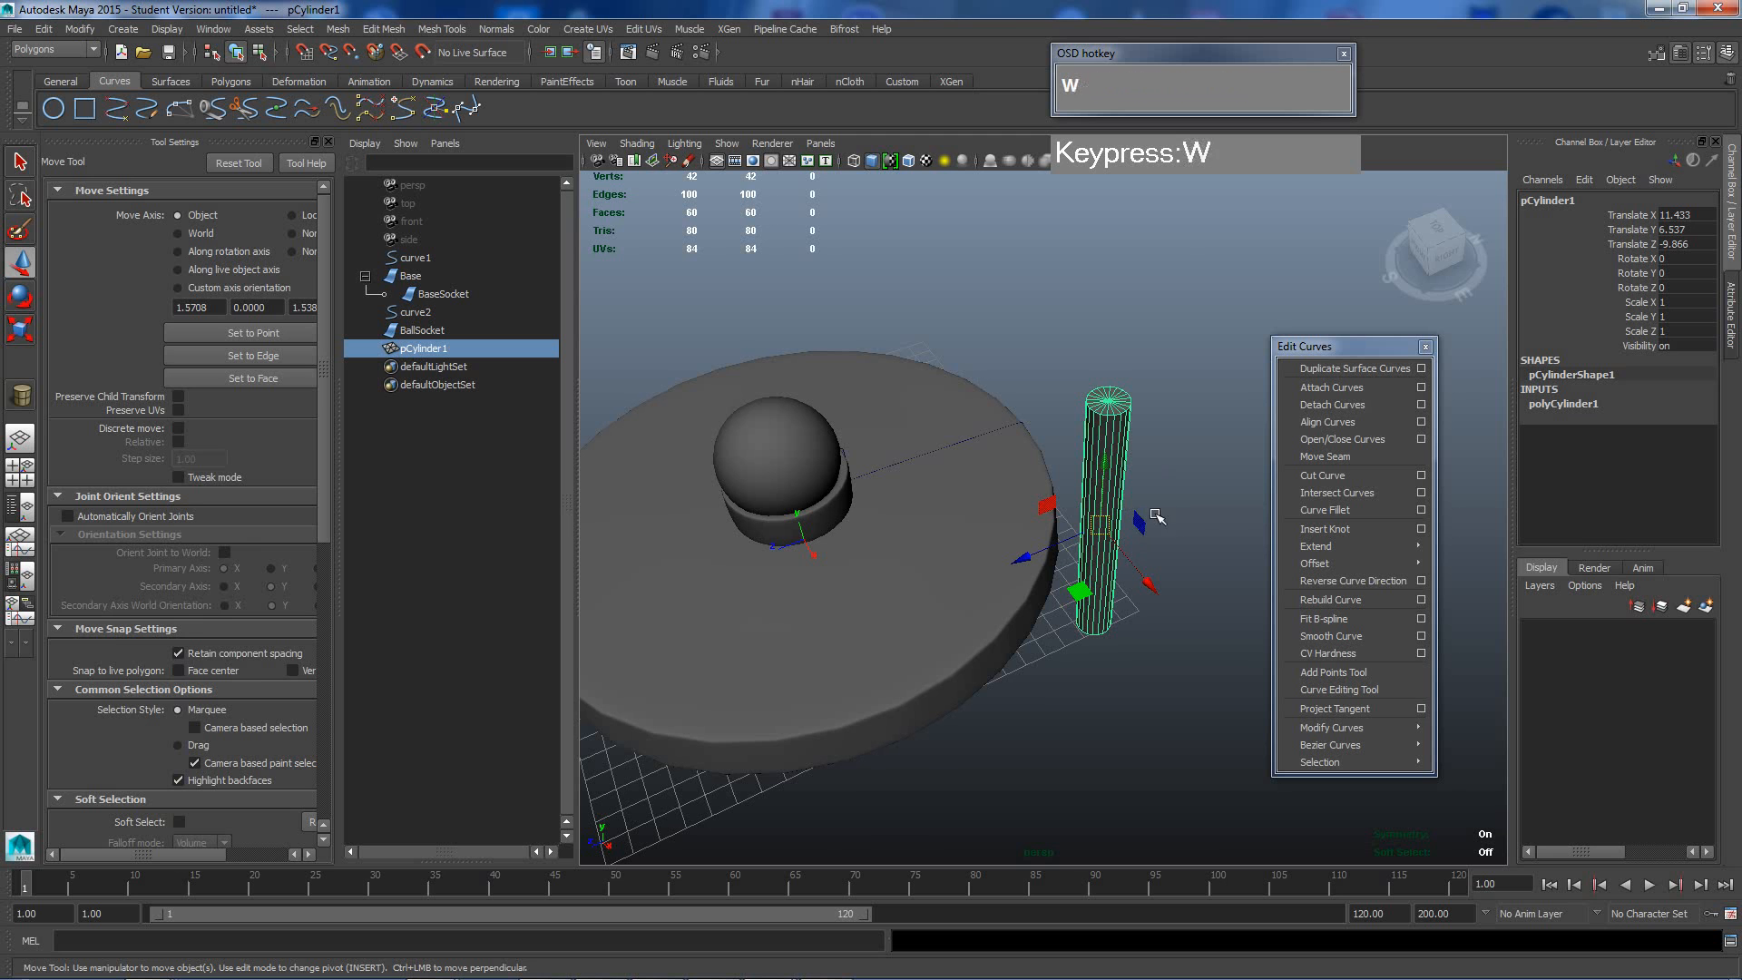
{"action": "key", "text": "e"}
{"action": "key", "text": "r"}
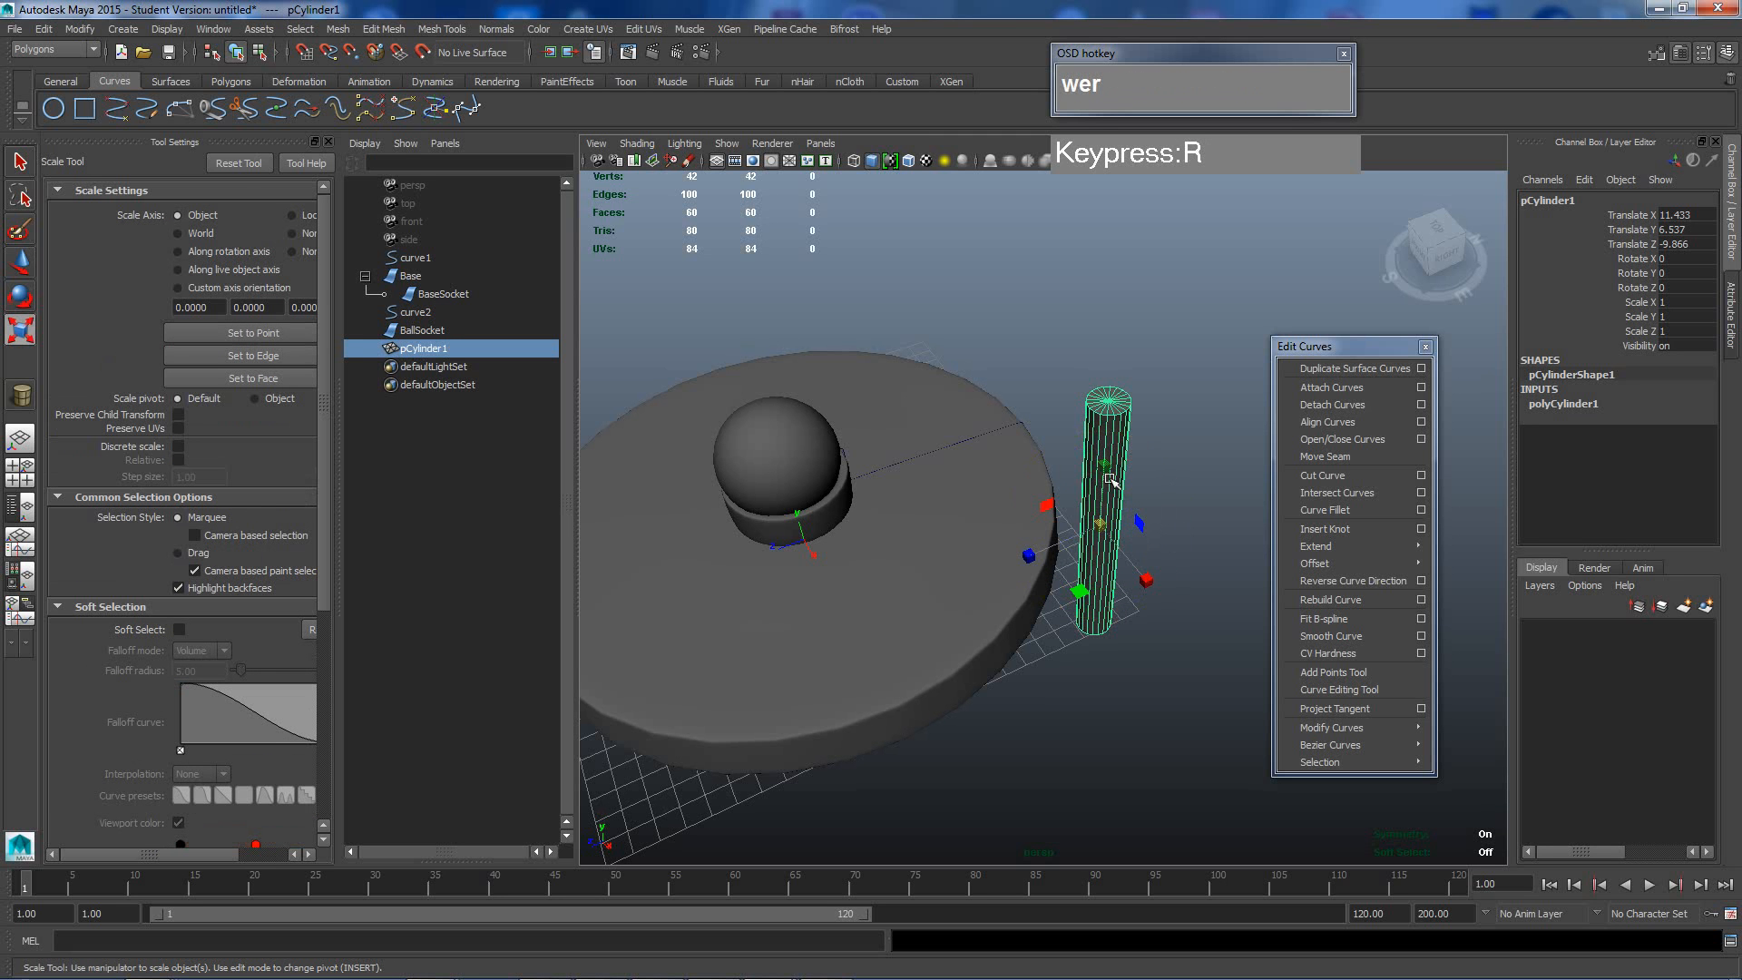
{"action": "key", "text": "ctrl"}
{"action": "left_click_drag", "start_coordinate": [1122, 524], "coordinate": [1118, 530], "text": "alt"}
{"action": "scroll", "coordinate": [1118, 534], "scroll_direction": "up", "scroll_amount": 2}
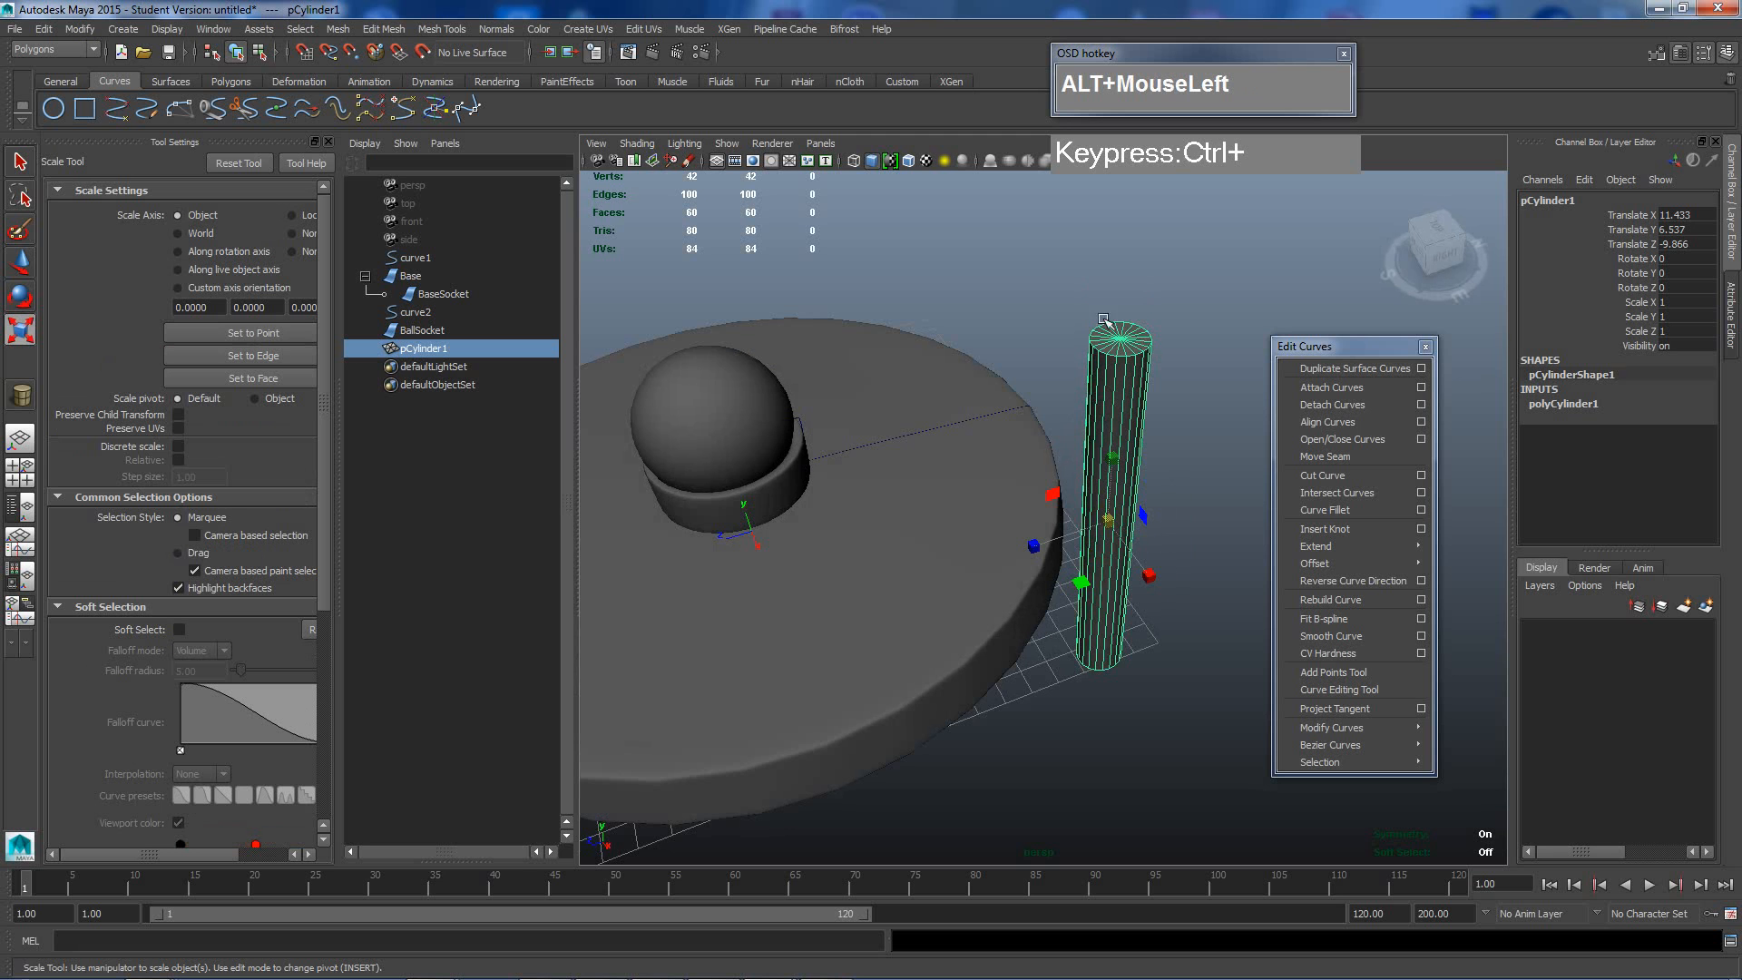
{"action": "left_click_drag", "start_coordinate": [1124, 361], "coordinate": [1119, 449], "text": "alt"}
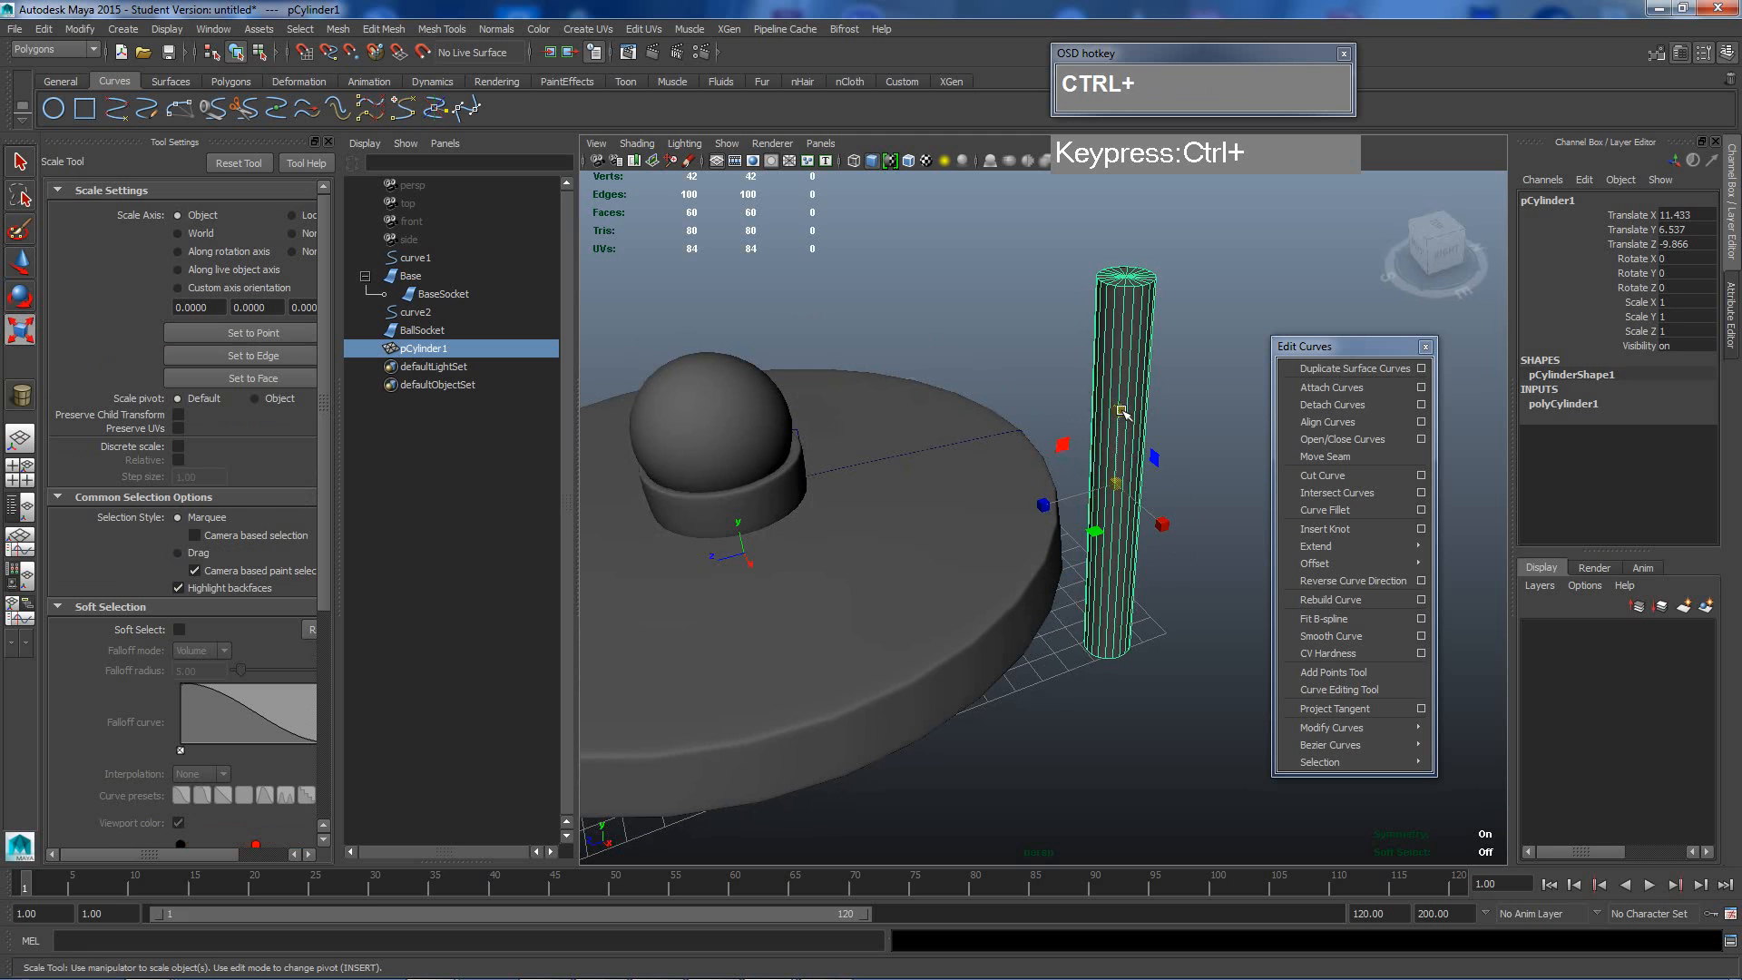
{"action": "left_click_drag", "start_coordinate": [1122, 413], "coordinate": [1127, 442], "text": "ctrl"}
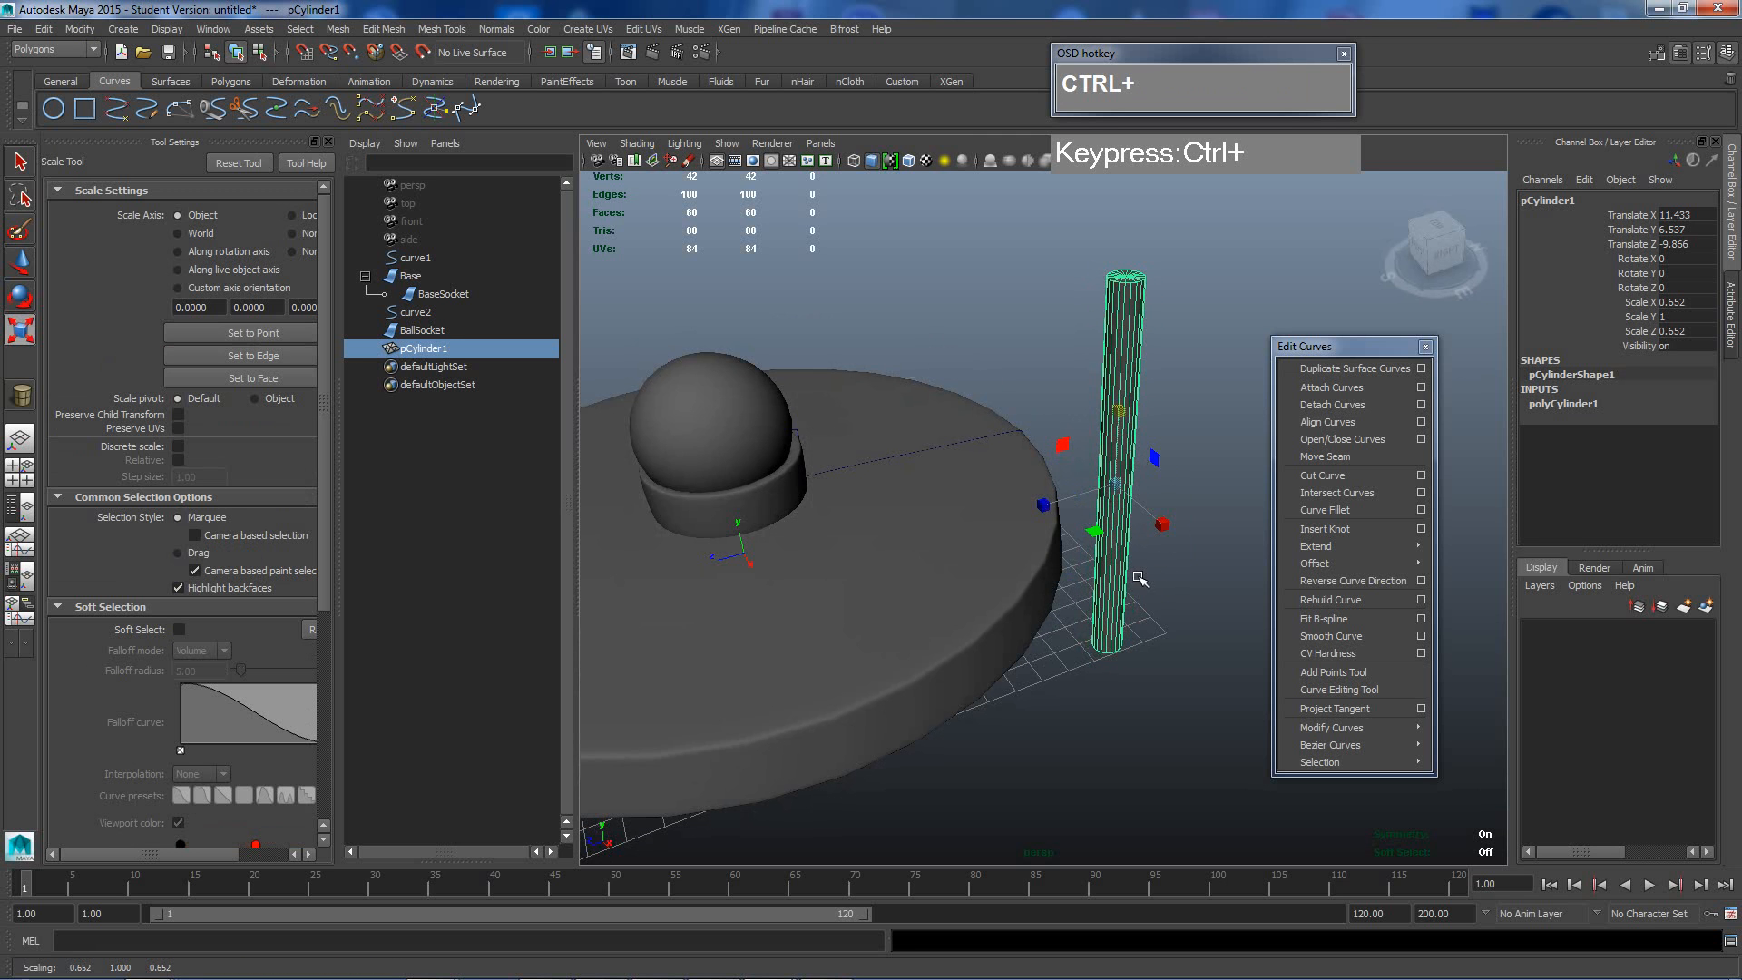
{"action": "left_click_drag", "start_coordinate": [1140, 576], "coordinate": [1130, 564], "text": "alt"}
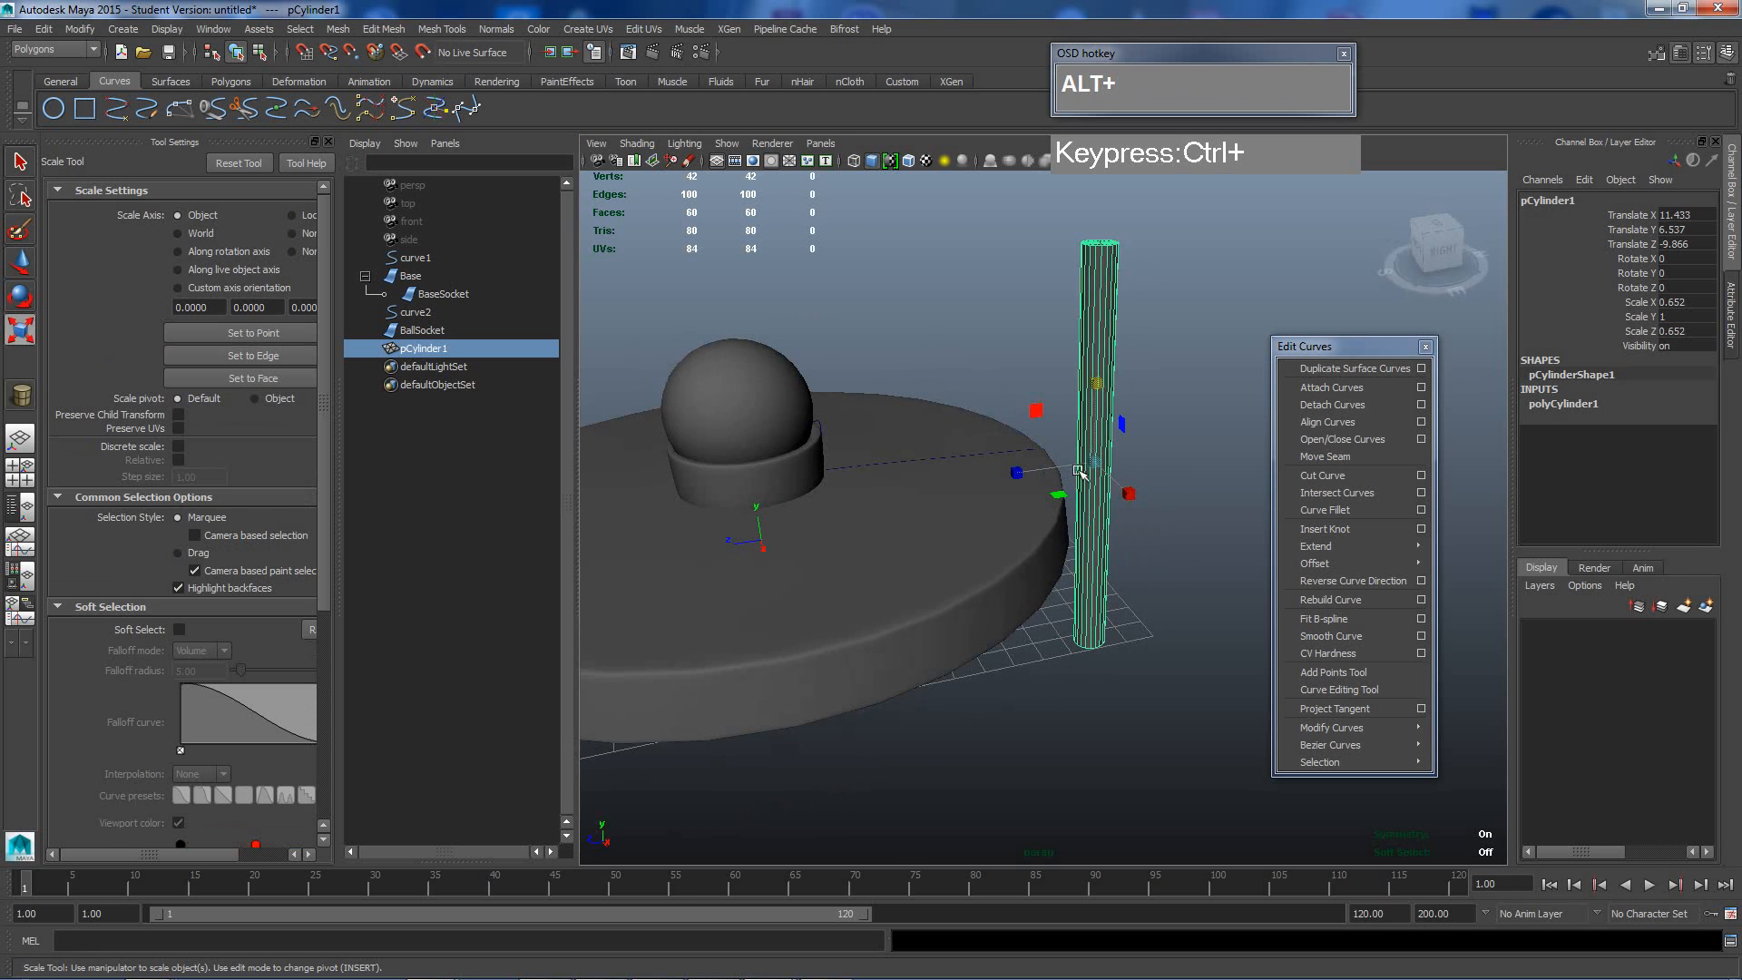
{"action": "left_click_drag", "start_coordinate": [1080, 471], "coordinate": [987, 560], "text": "alt"}
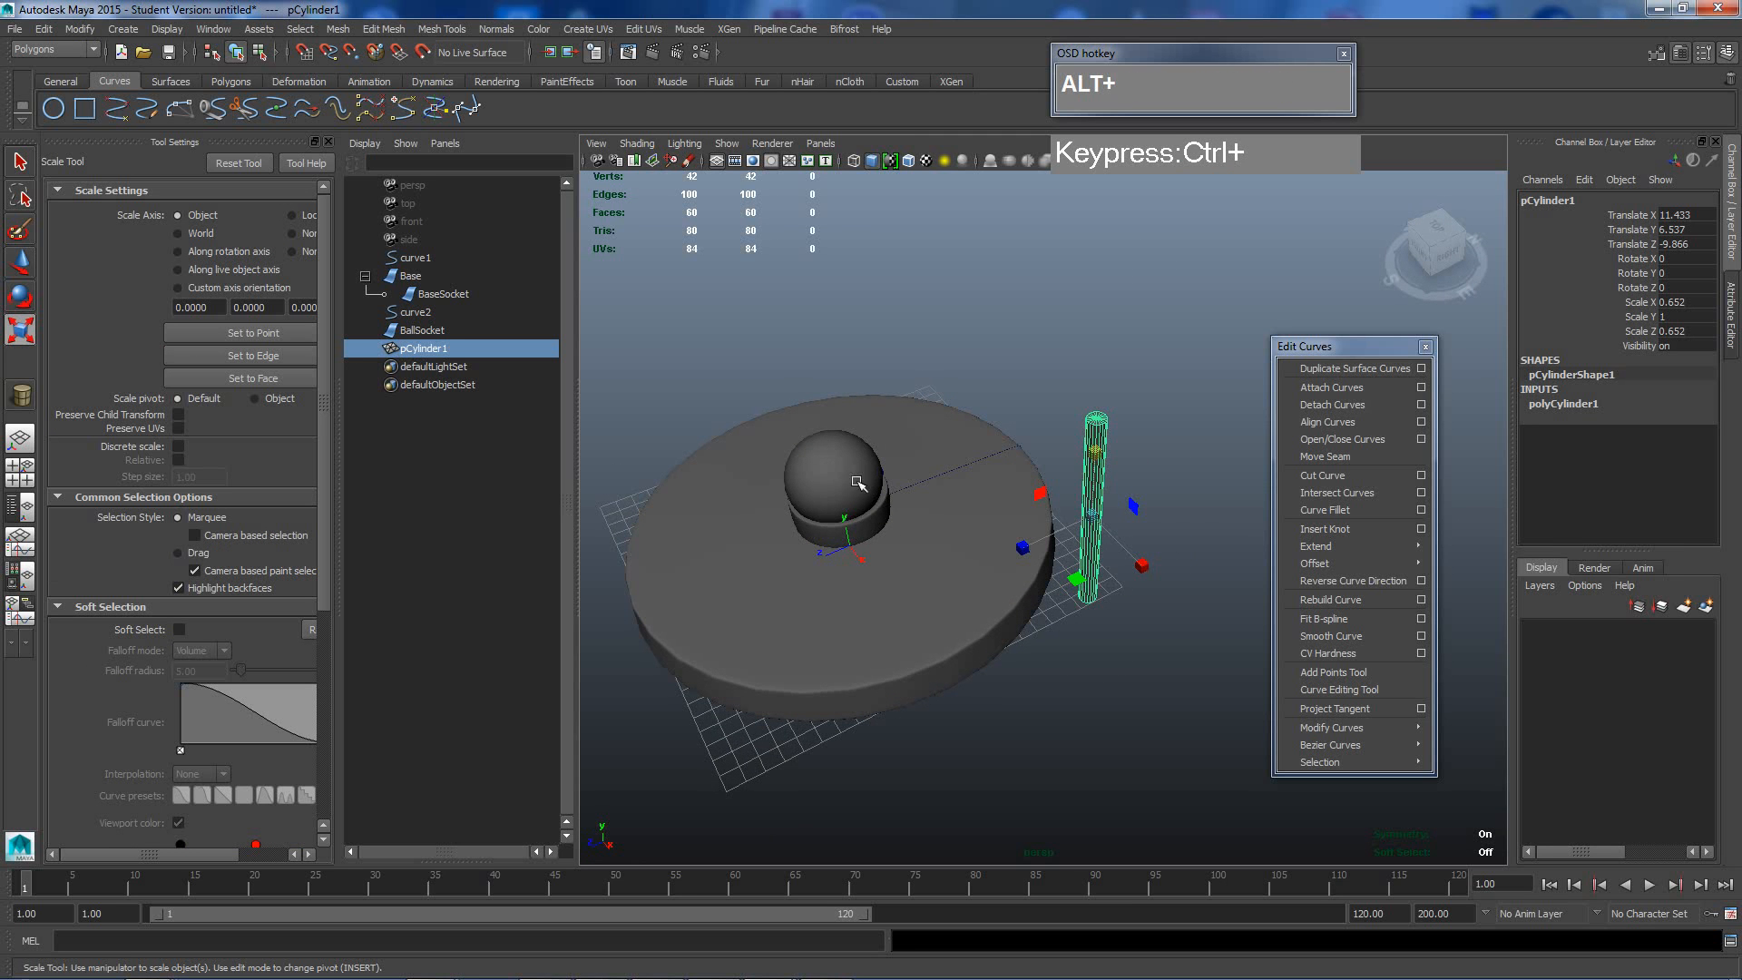
In the front view, move the cylinder up and toward the ball, to about 1.461 in Translate X and 11.651 in Translate Y.
{"action": "key", "text": "alt"}
{"action": "key", "text": "space"}
{"action": "left_click_drag", "start_coordinate": [998, 513], "coordinate": [1004, 546]}
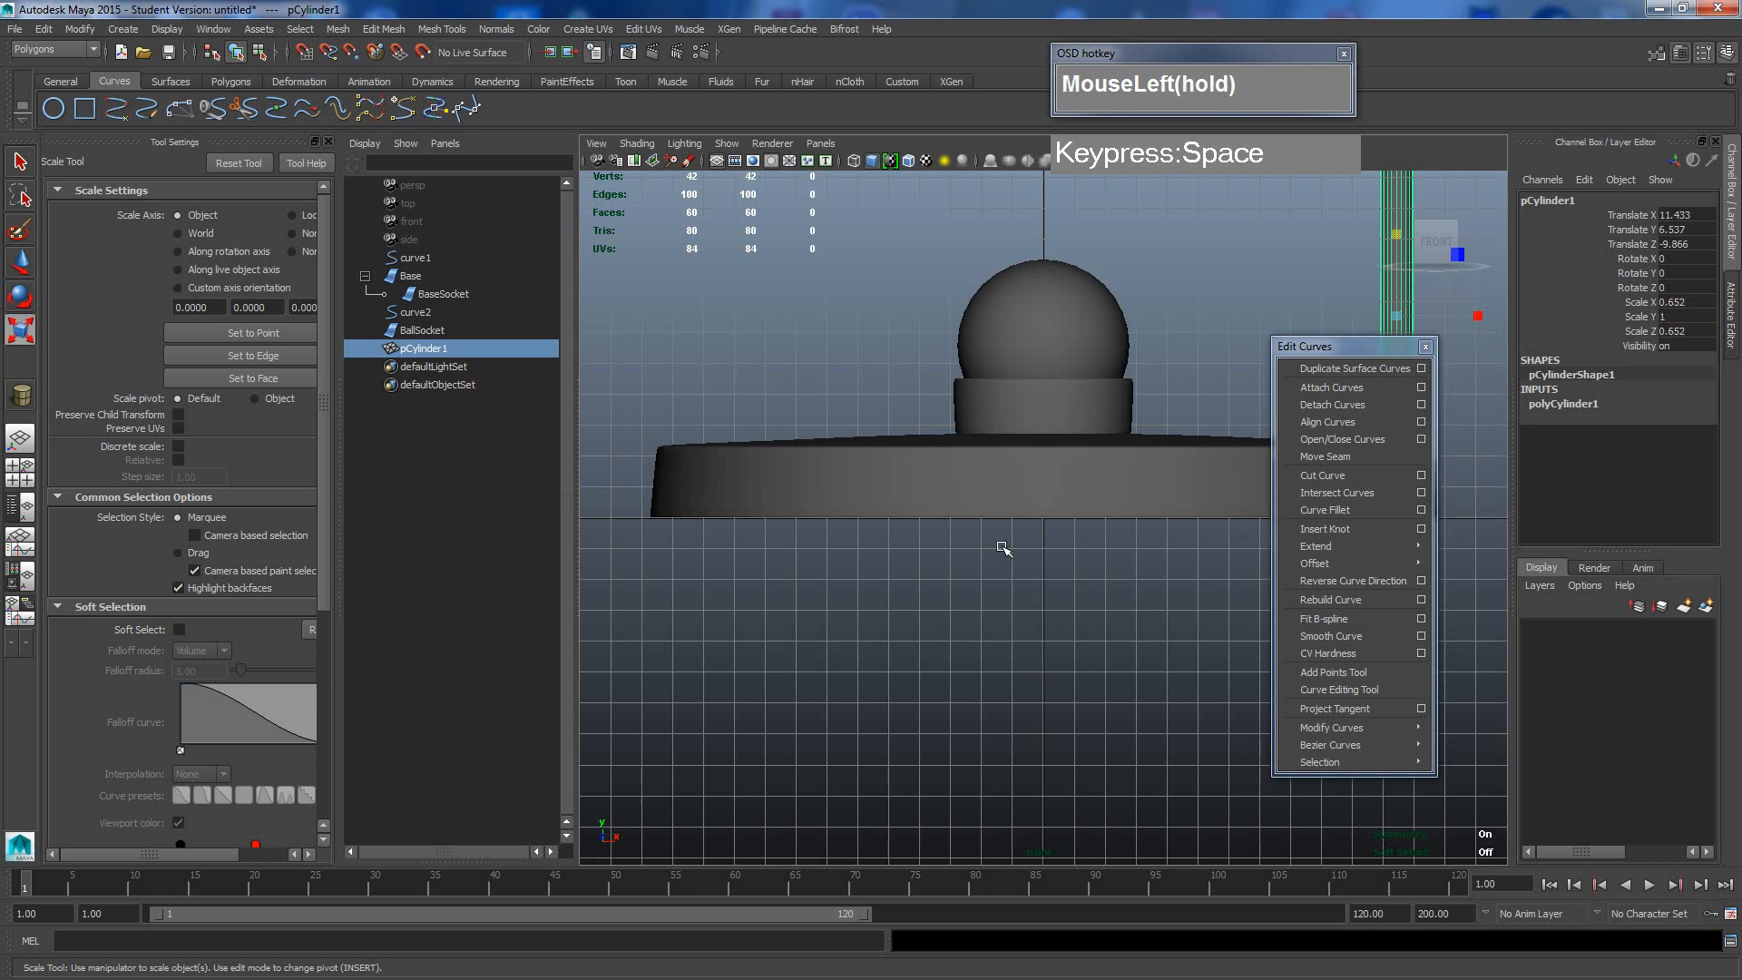
{"action": "scroll", "coordinate": [1052, 536], "scroll_direction": "down", "scroll_amount": 5}
{"action": "key", "text": "w"}
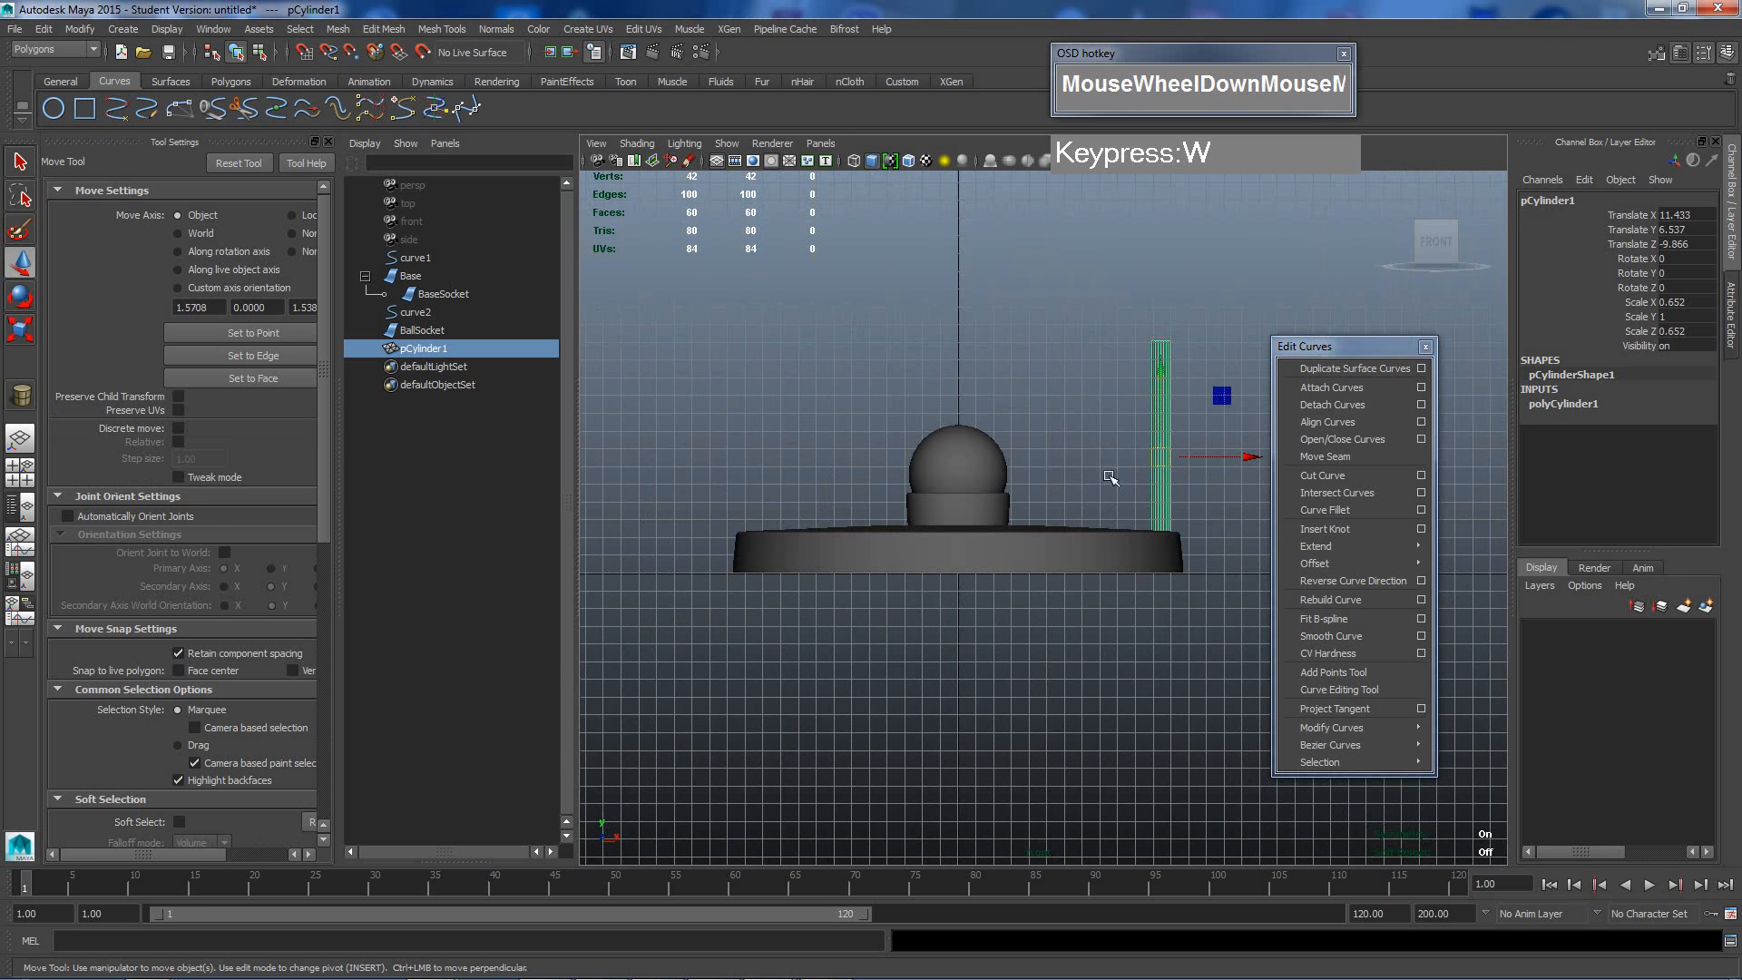
{"action": "mouse_move", "coordinate": [1165, 459]}
{"action": "left_mouse_down"}
{"action": "mouse_move", "coordinate": [989, 367]}
{"action": "mouse_move", "coordinate": [1087, 422]}
{"action": "left_mouse_up"}
In the side view, try centring the cylinder over the ball along Z, and move it back out to about -9.149.
{"action": "key", "text": "space"}
{"action": "middle_click_drag", "start_coordinate": [983, 436], "coordinate": [1108, 478], "text": "alt"}
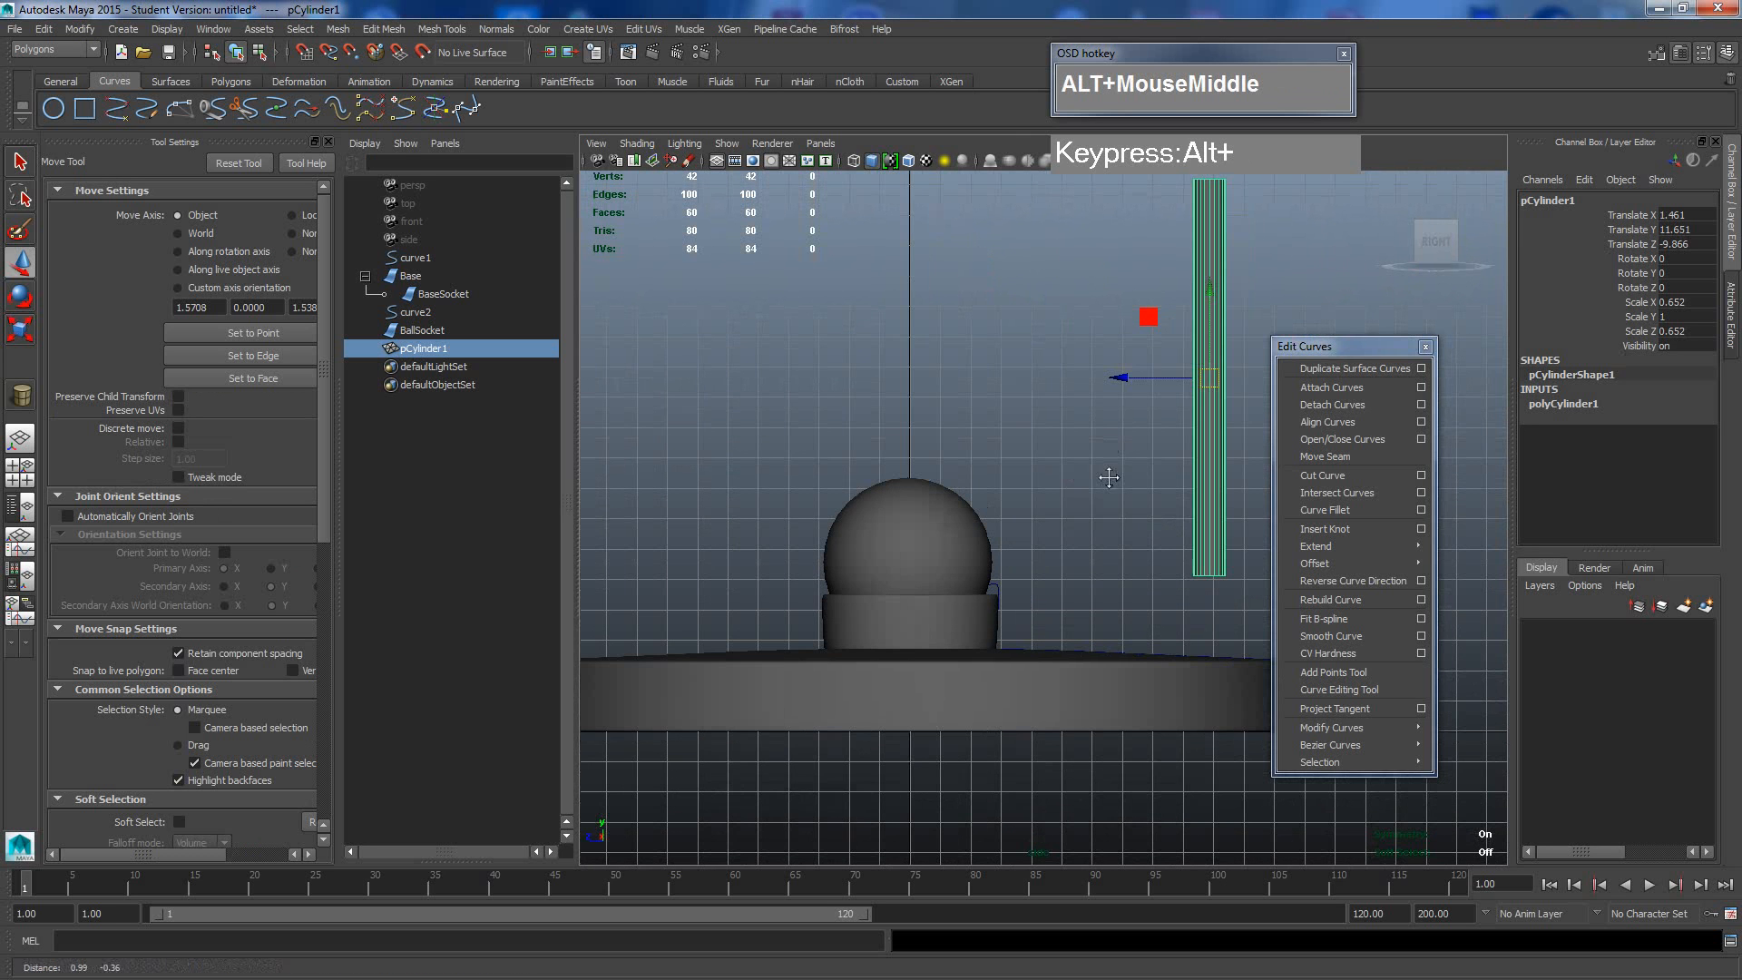
{"action": "left_click_drag", "start_coordinate": [1128, 377], "coordinate": [828, 379]}
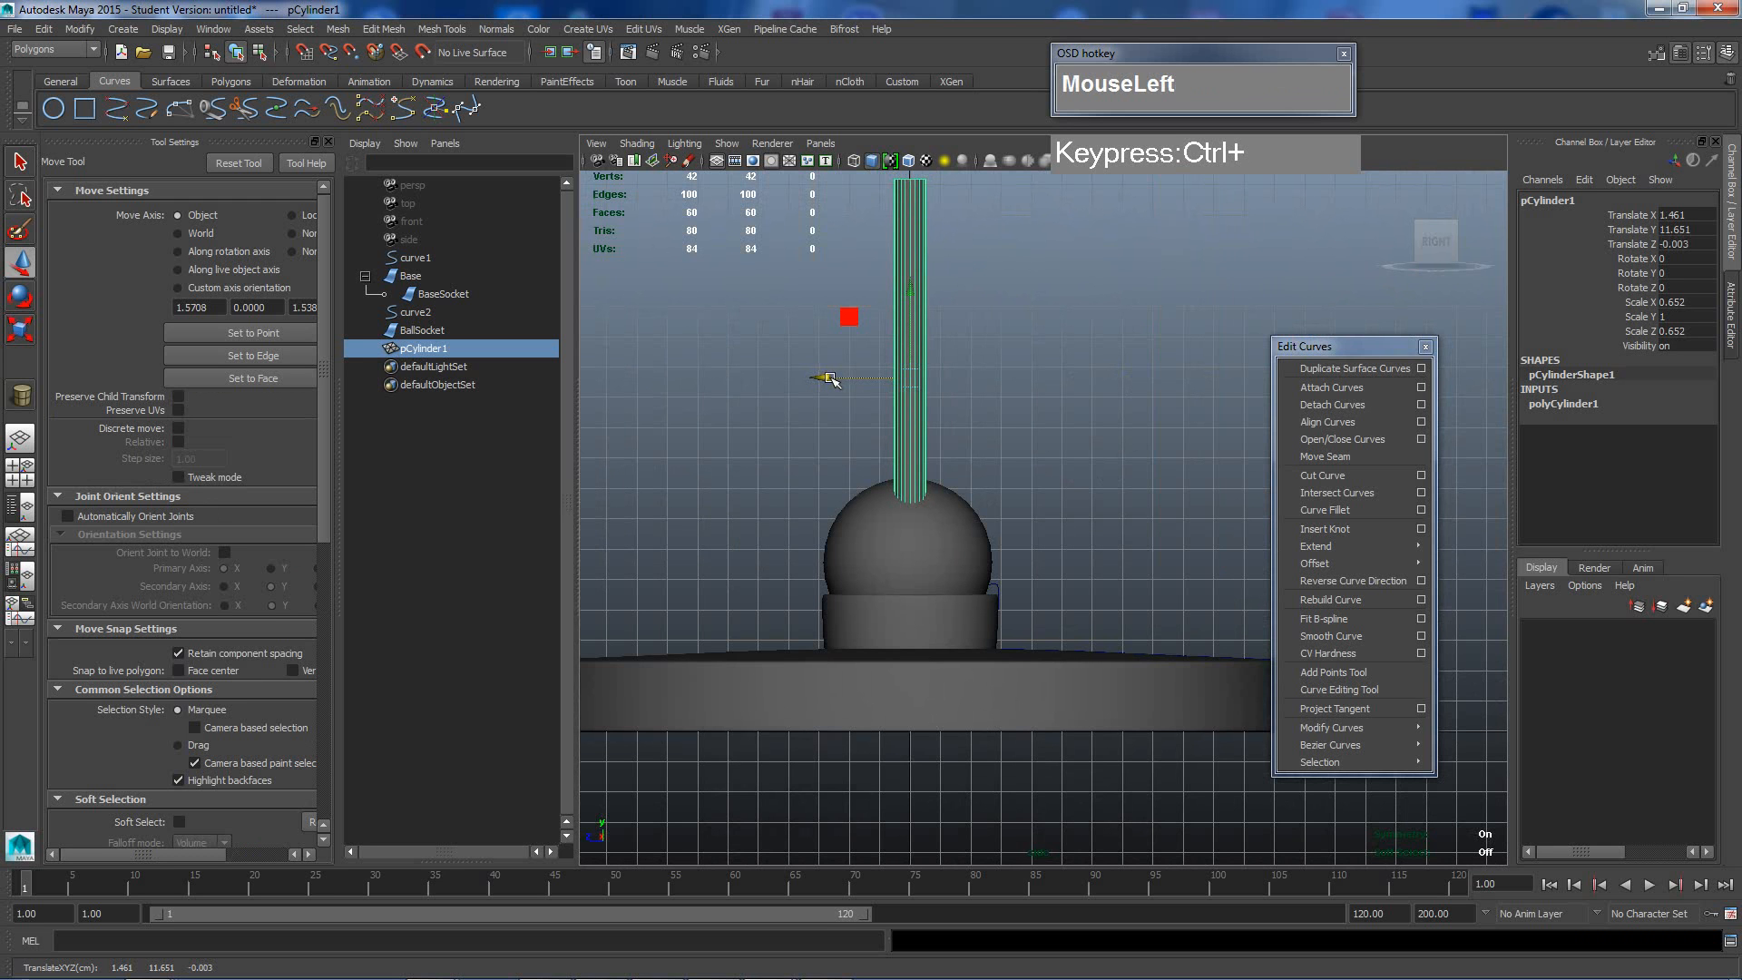
{"action": "left_click_drag", "start_coordinate": [828, 378], "coordinate": [1145, 396]}
Align the cylinder's centre to BallSocket's centre along Z with the Align Tool, using BallSocket as the last selected object.
{"action": "key", "text": "space"}
{"action": "left_click_drag", "start_coordinate": [1087, 485], "coordinate": [1101, 445]}
{"action": "left_click_drag", "start_coordinate": [917, 474], "coordinate": [922, 511], "text": "alt"}
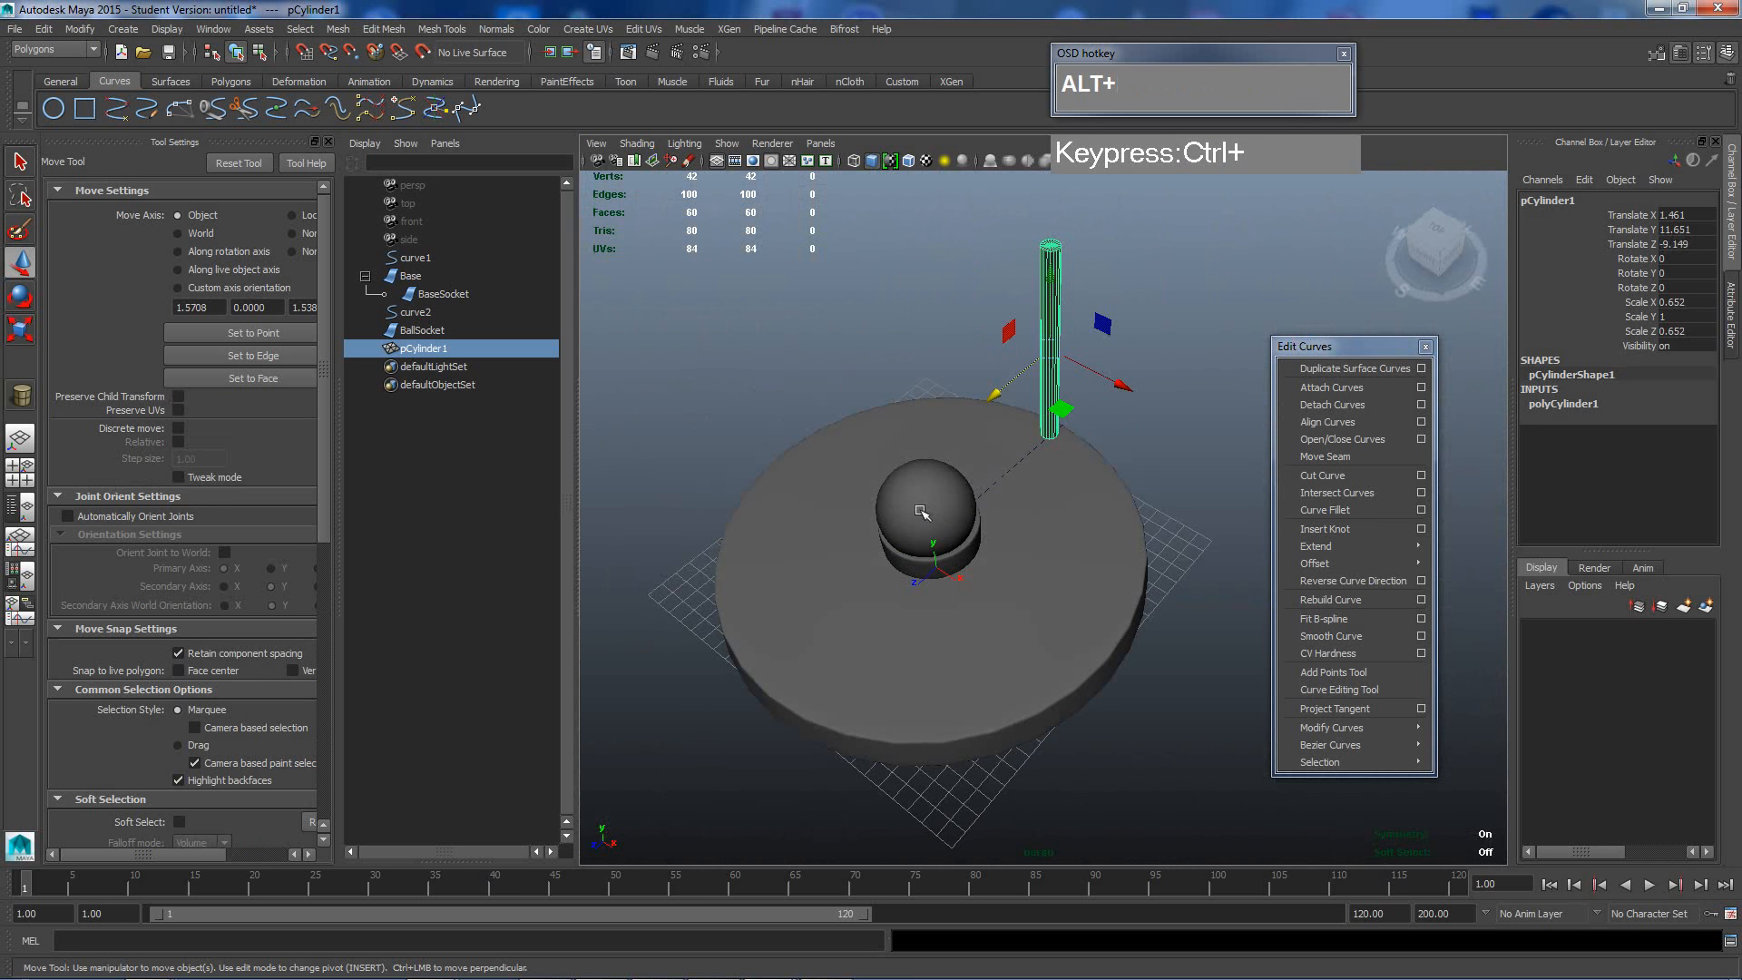
{"action": "left_click", "coordinate": [950, 498], "text": "shift"}
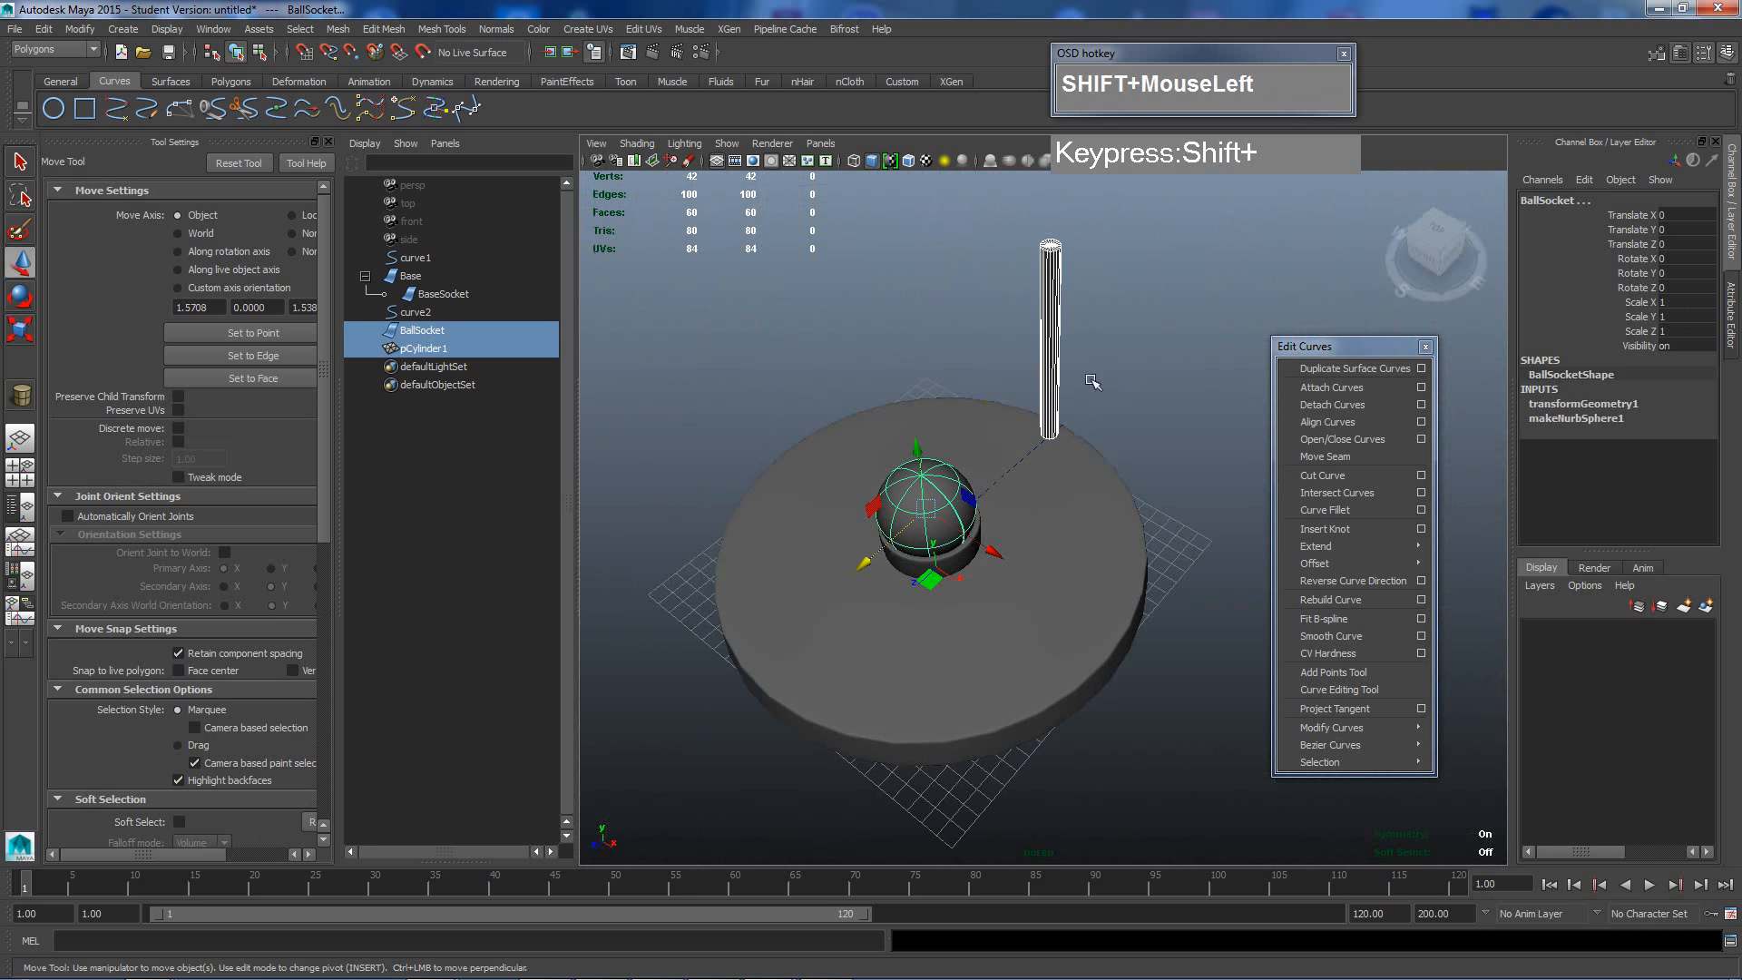
{"action": "left_click", "coordinate": [1072, 359]}
{"action": "left_click", "coordinate": [1056, 329]}
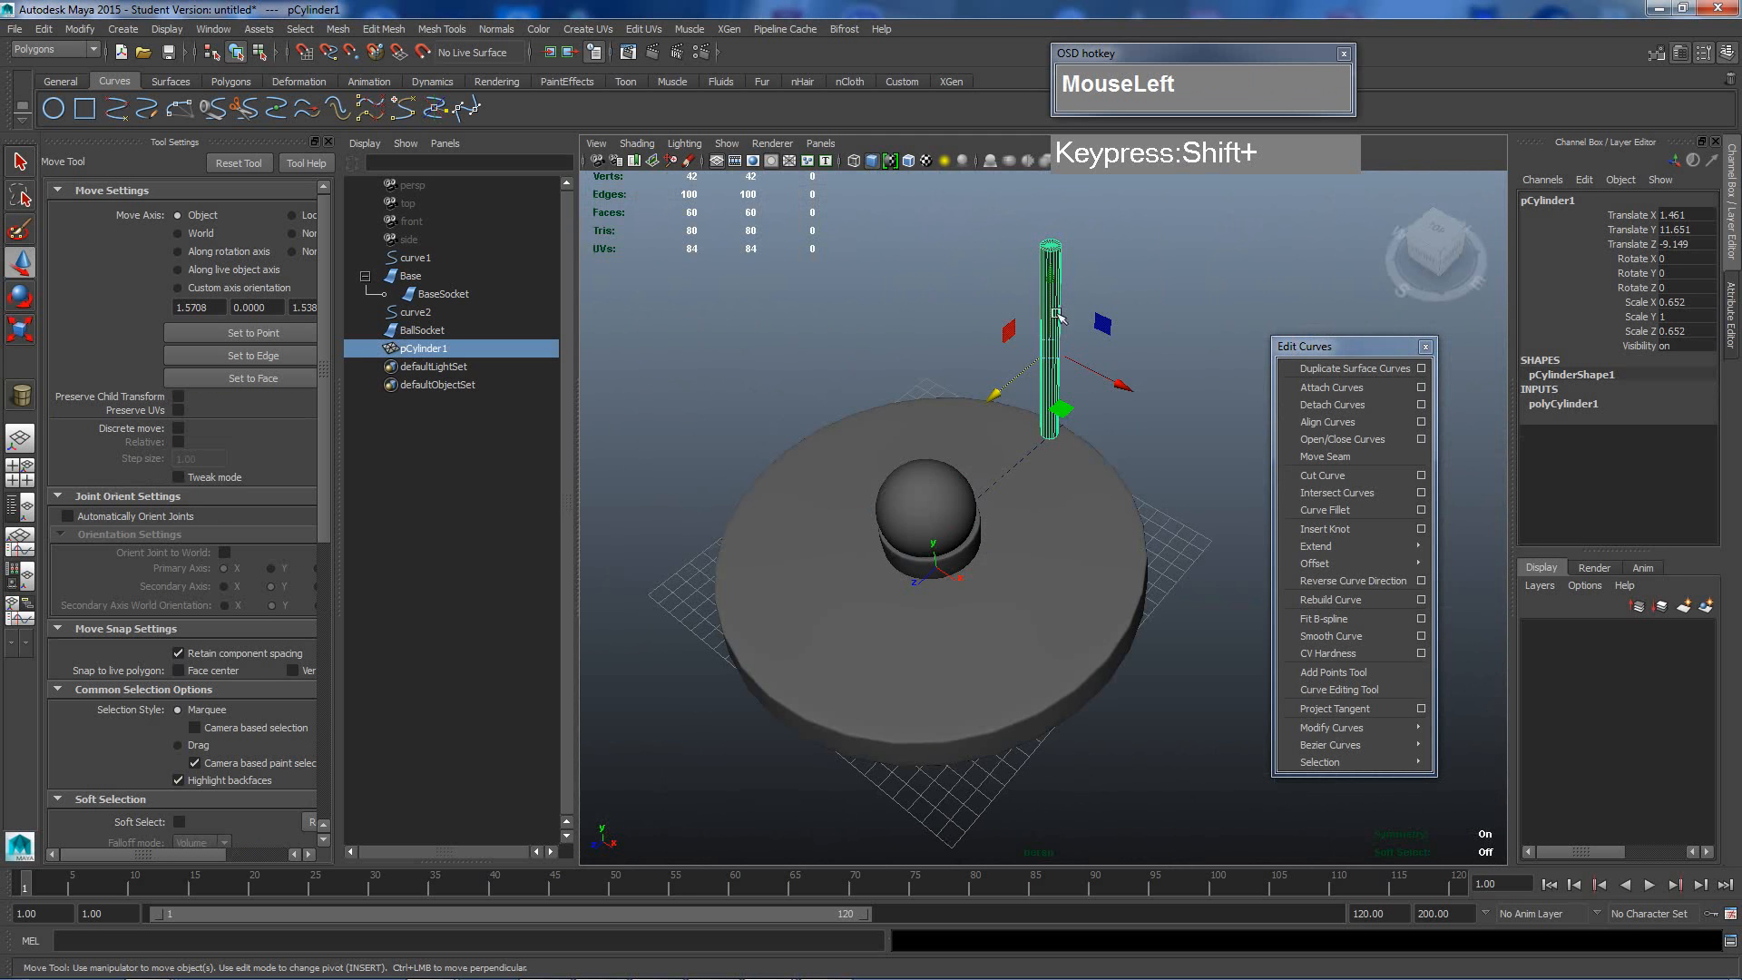
{"action": "left_click", "coordinate": [939, 501], "text": "shift"}
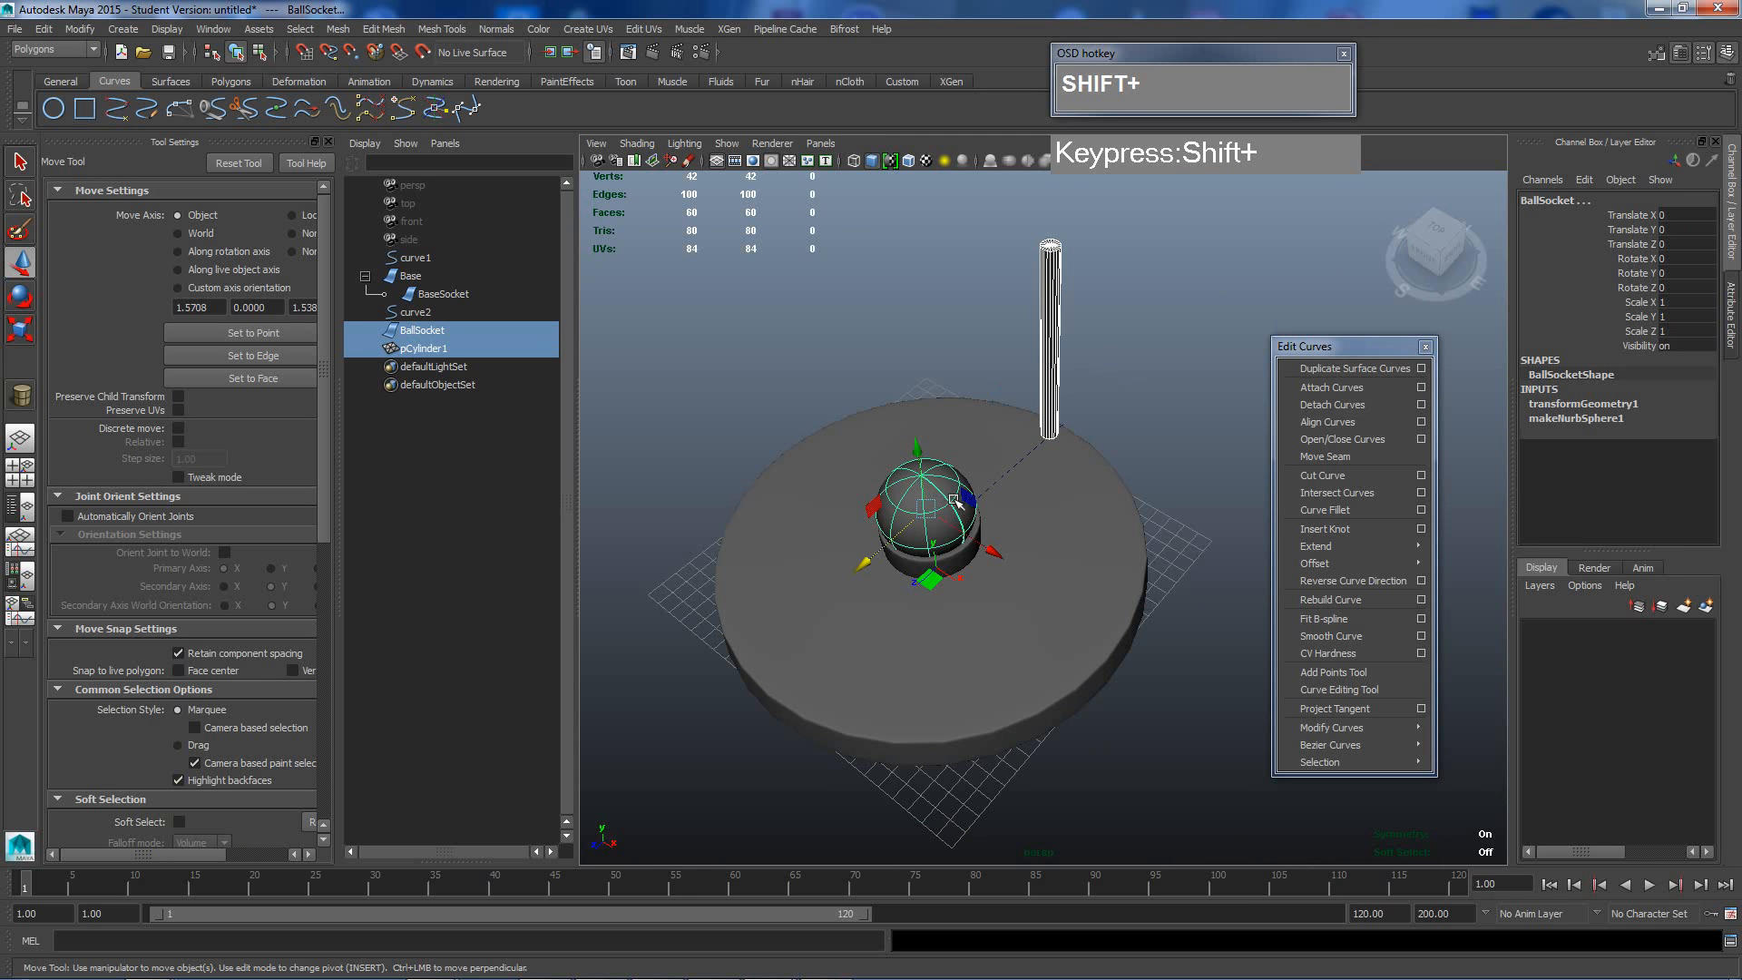
{"action": "left_click", "coordinate": [81, 29]}
{"action": "mouse_move", "coordinate": [52, 32]}
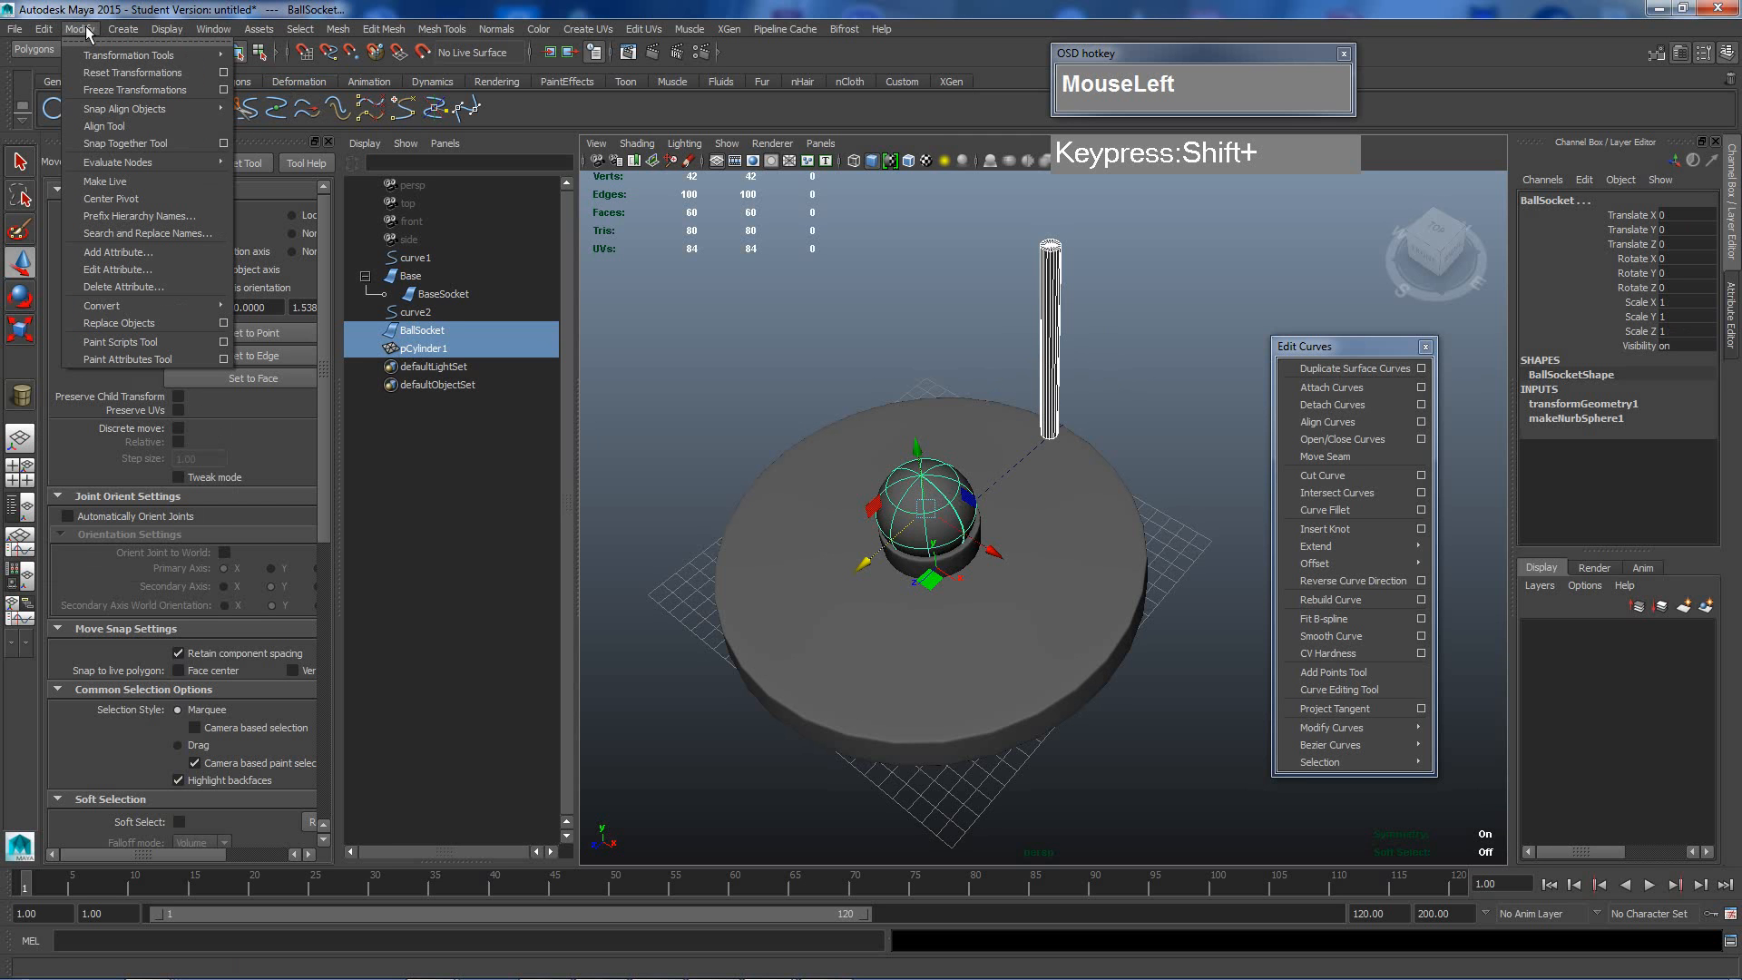
{"action": "left_click", "coordinate": [118, 127]}
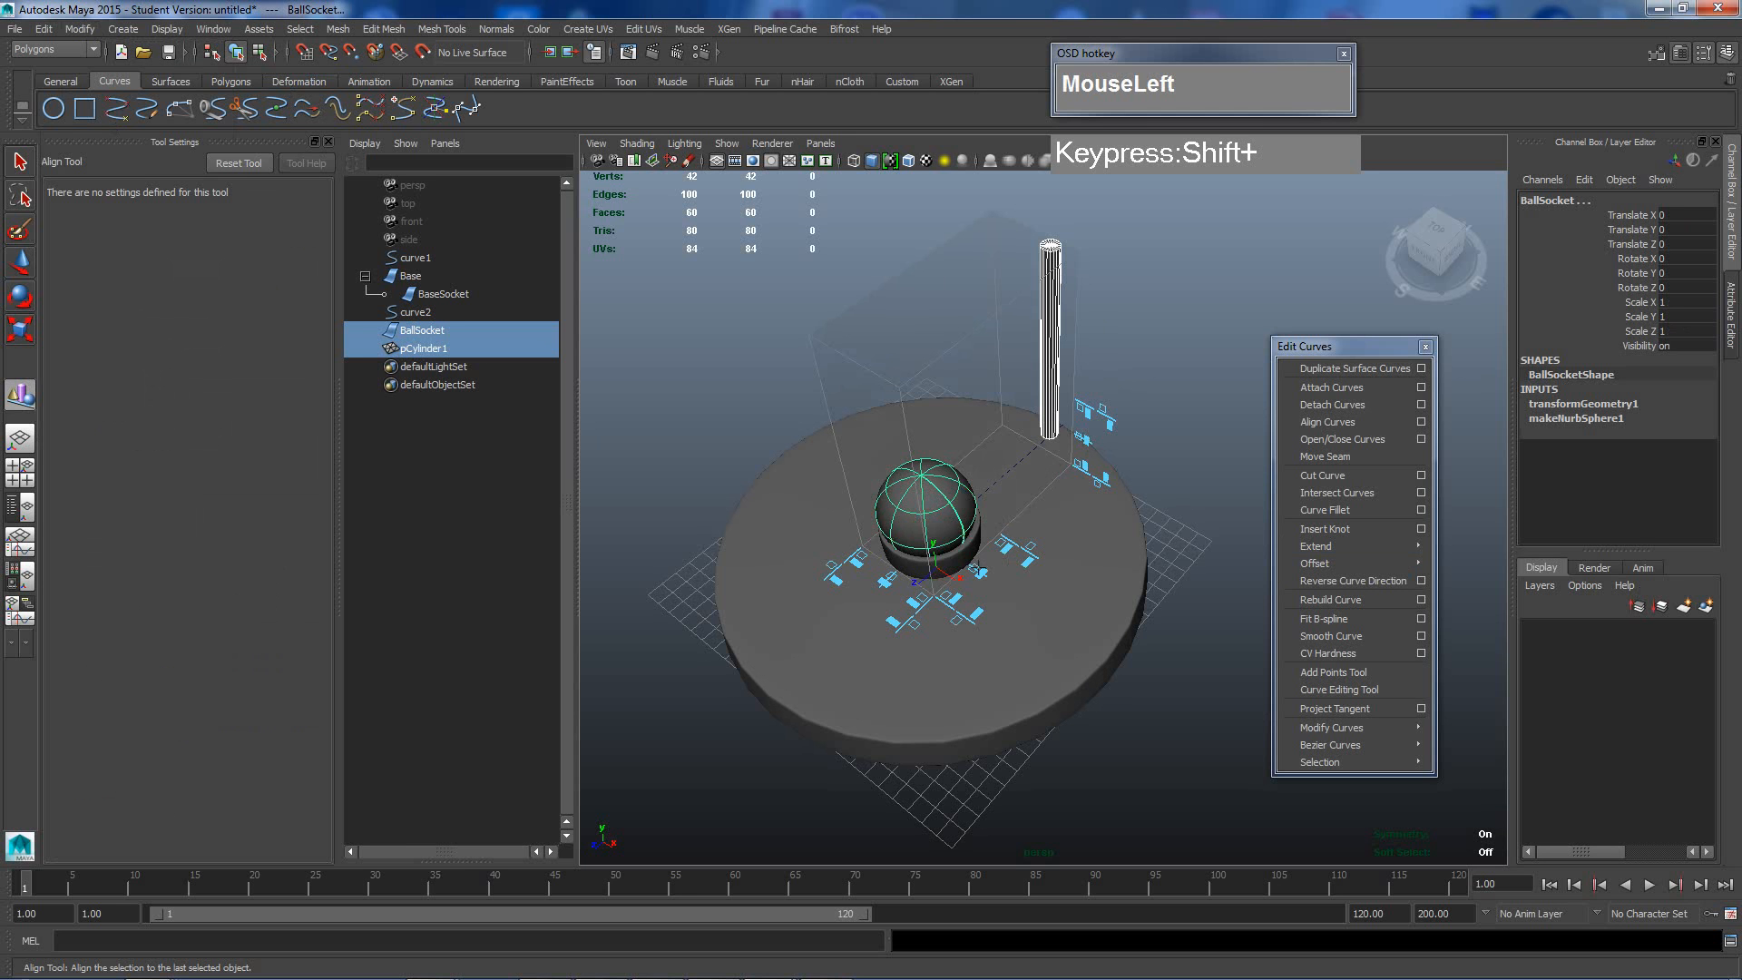
{"action": "left_click", "coordinate": [978, 571]}
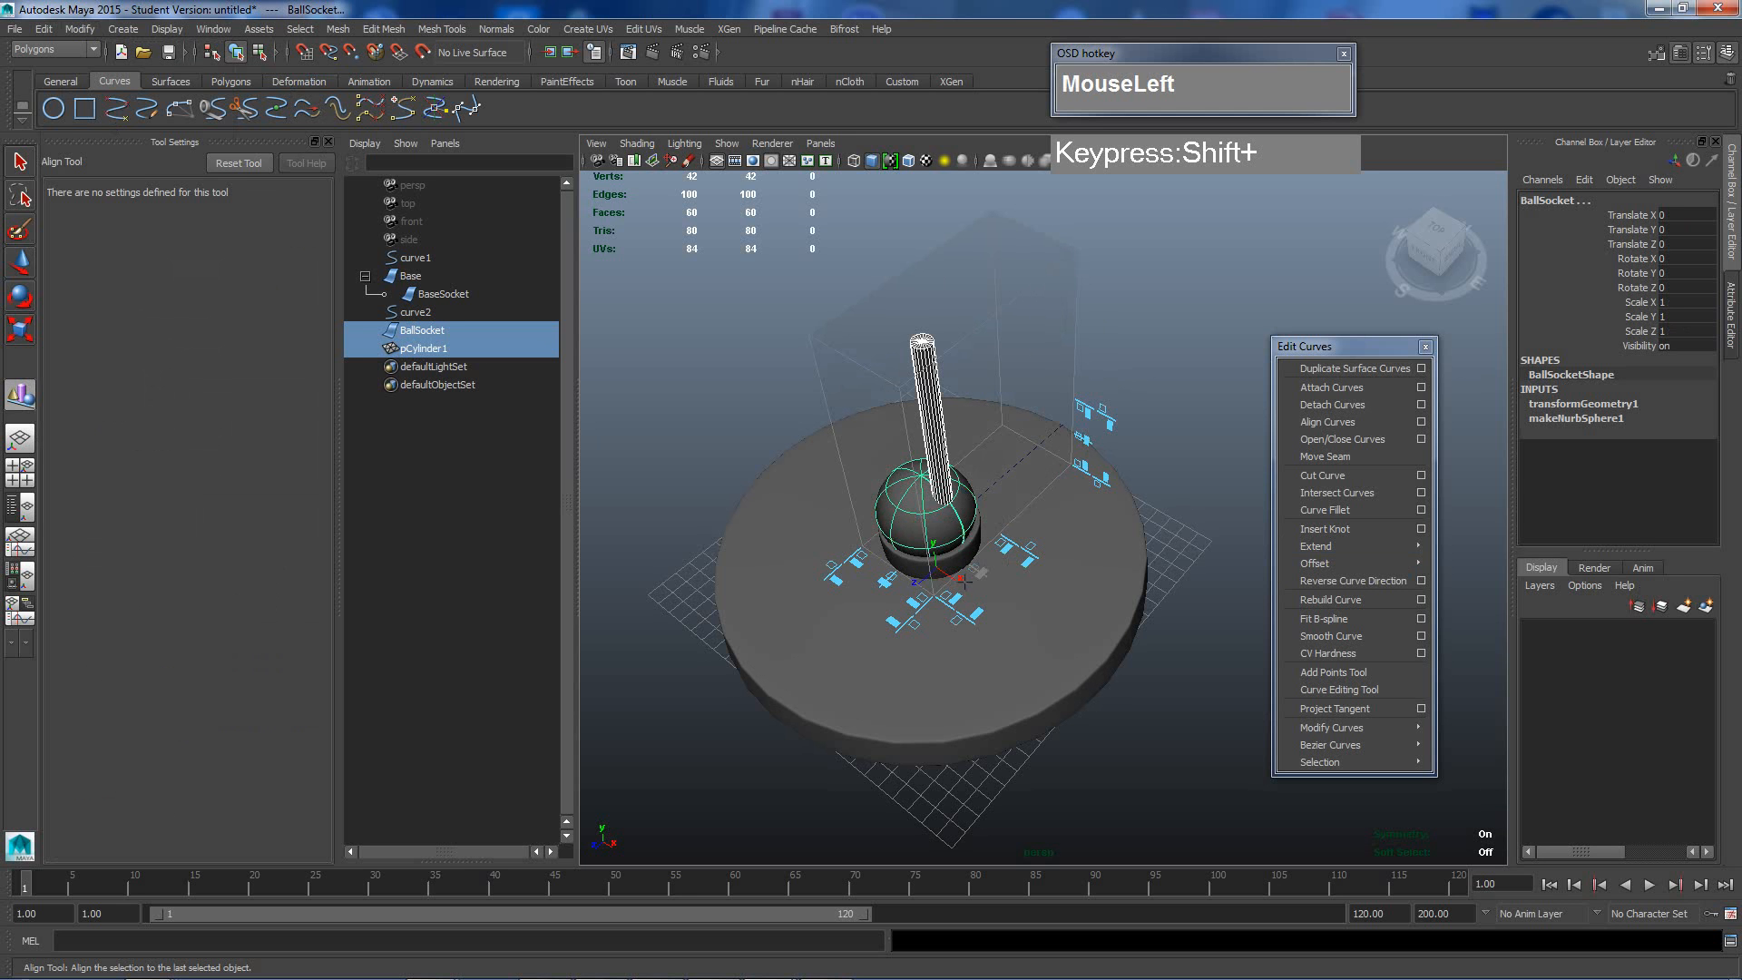
{"action": "left_click_drag", "start_coordinate": [963, 581], "coordinate": [1041, 421], "text": "alt"}
{"action": "scroll", "coordinate": [1055, 414], "scroll_direction": "up", "scroll_amount": 2}
{"action": "middle_click_drag", "start_coordinate": [1055, 414], "coordinate": [1048, 532], "text": "alt"}
{"action": "key", "text": "q"}
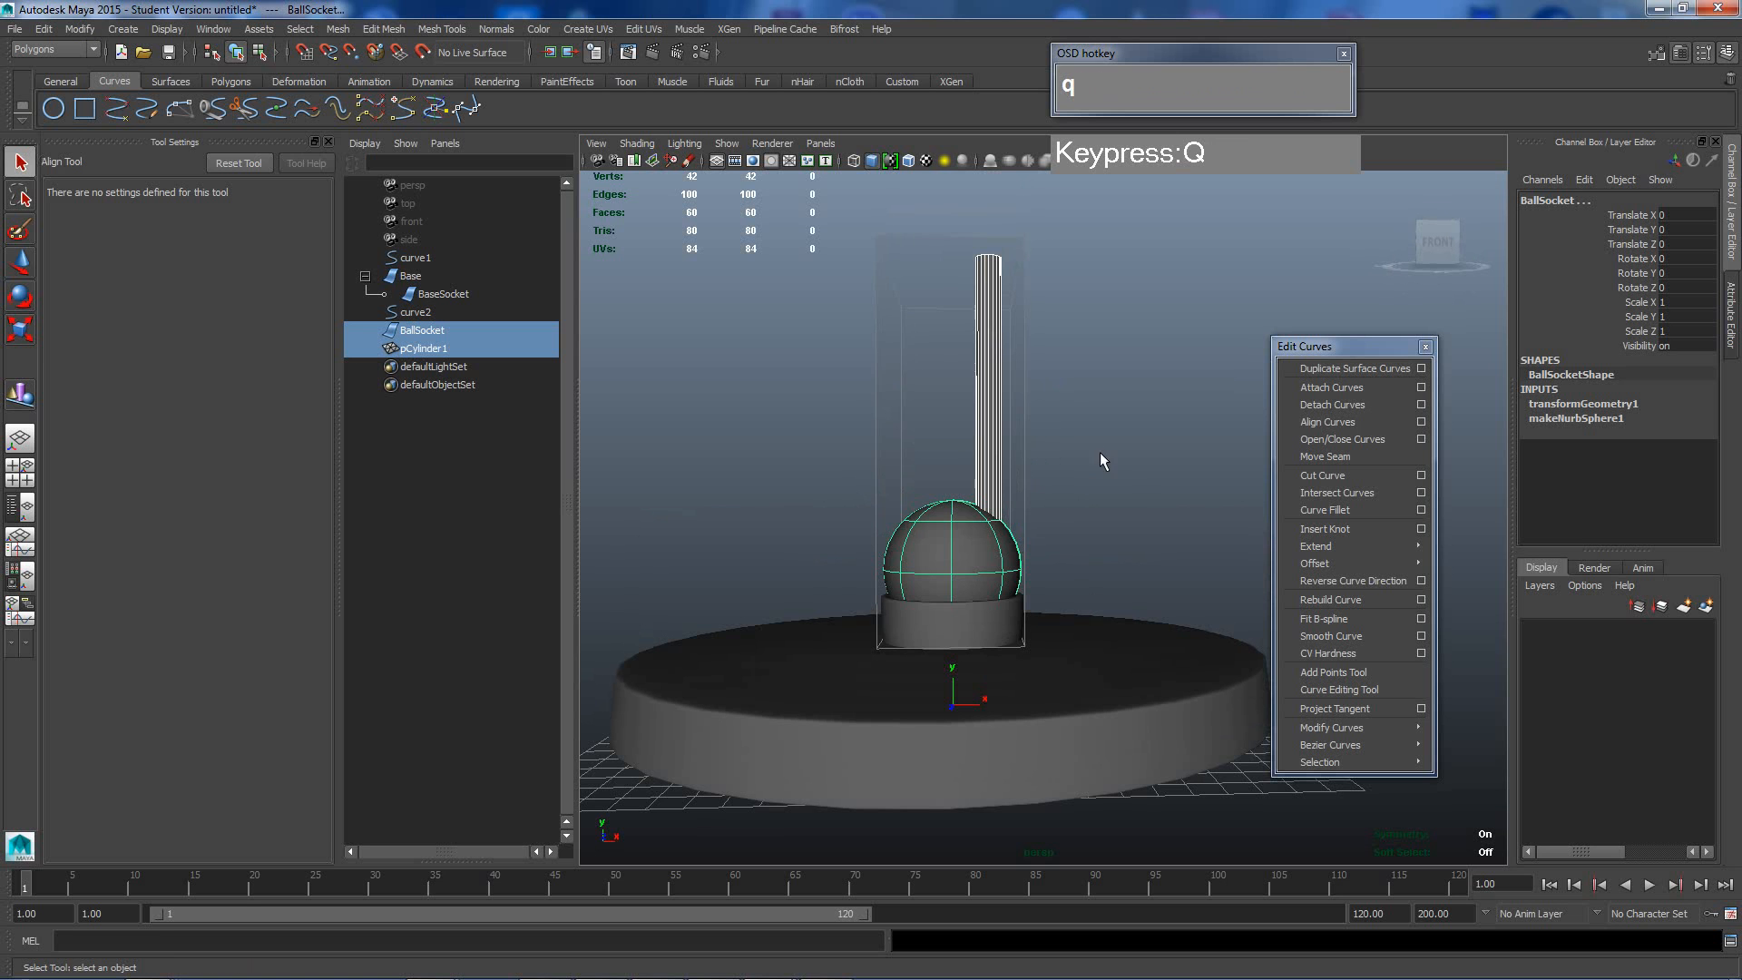
Show the front view and shift the floating Edit Curves window away from the lamp model.
{"action": "key", "text": "space"}
{"action": "left_click_drag", "start_coordinate": [1072, 478], "coordinate": [1076, 522]}
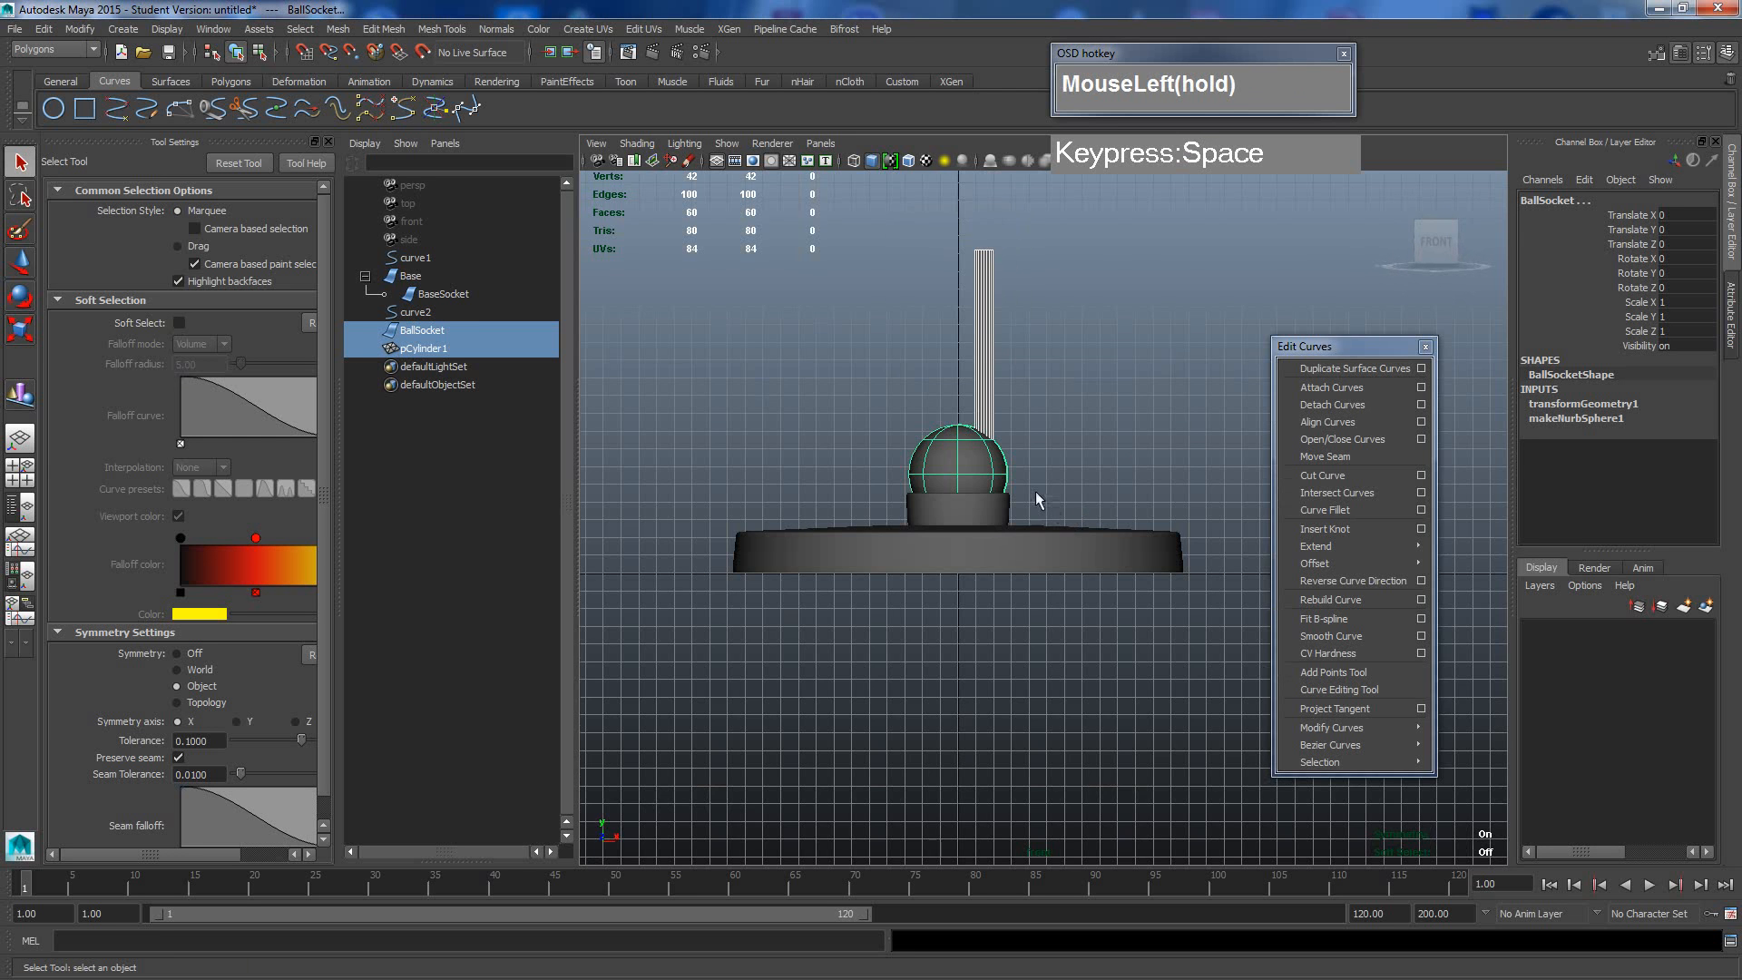
{"action": "scroll", "coordinate": [1036, 492], "scroll_direction": "up", "scroll_amount": 3}
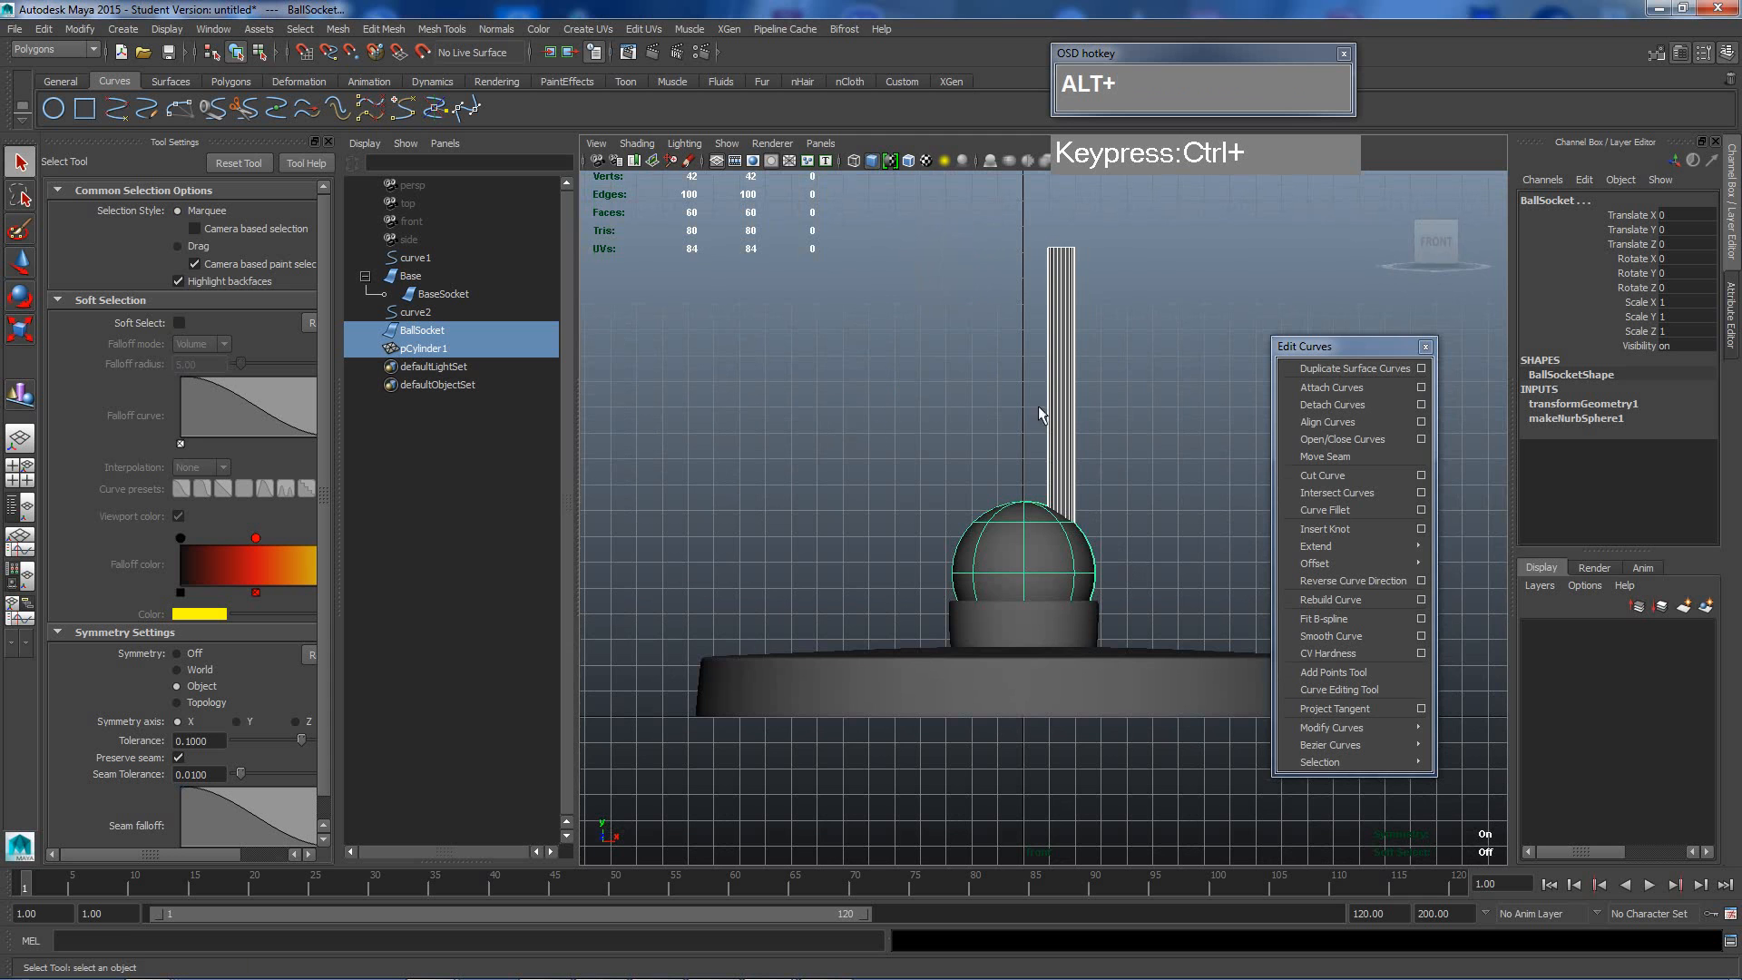
{"action": "left_click_drag", "start_coordinate": [1325, 344], "coordinate": [1351, 314]}
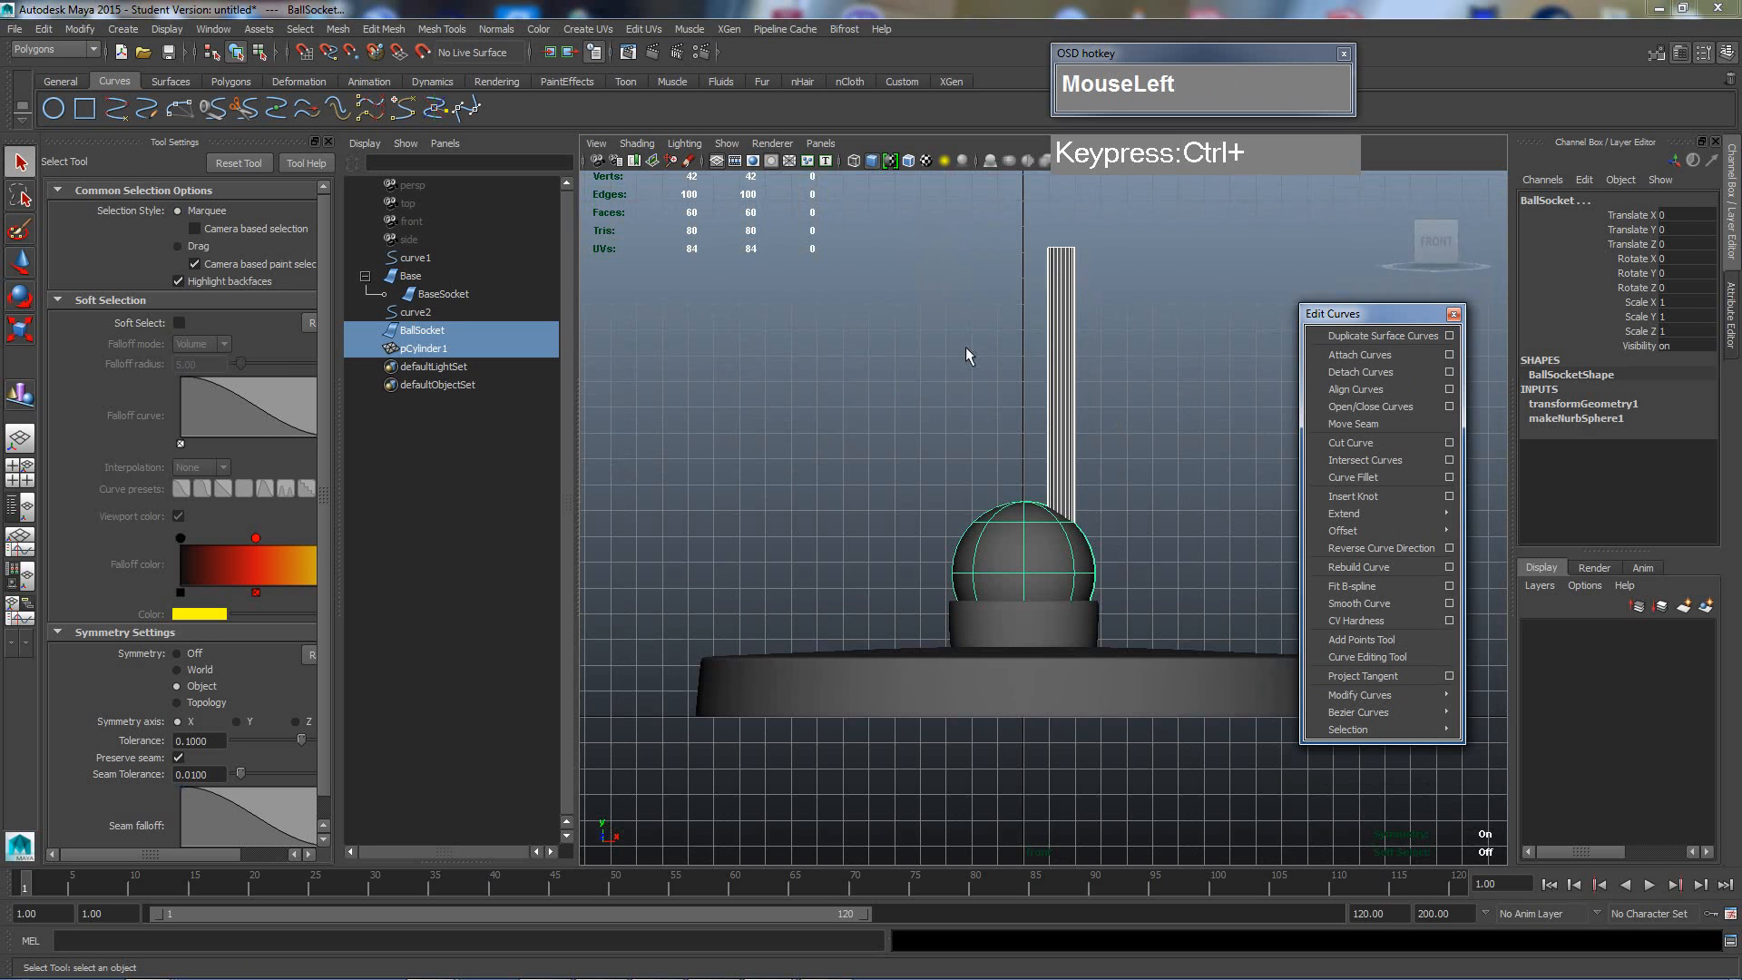
Rename the cylinder as LampArm_01 in the scene hierarchy list.
{"action": "double_click", "coordinate": [426, 349]}
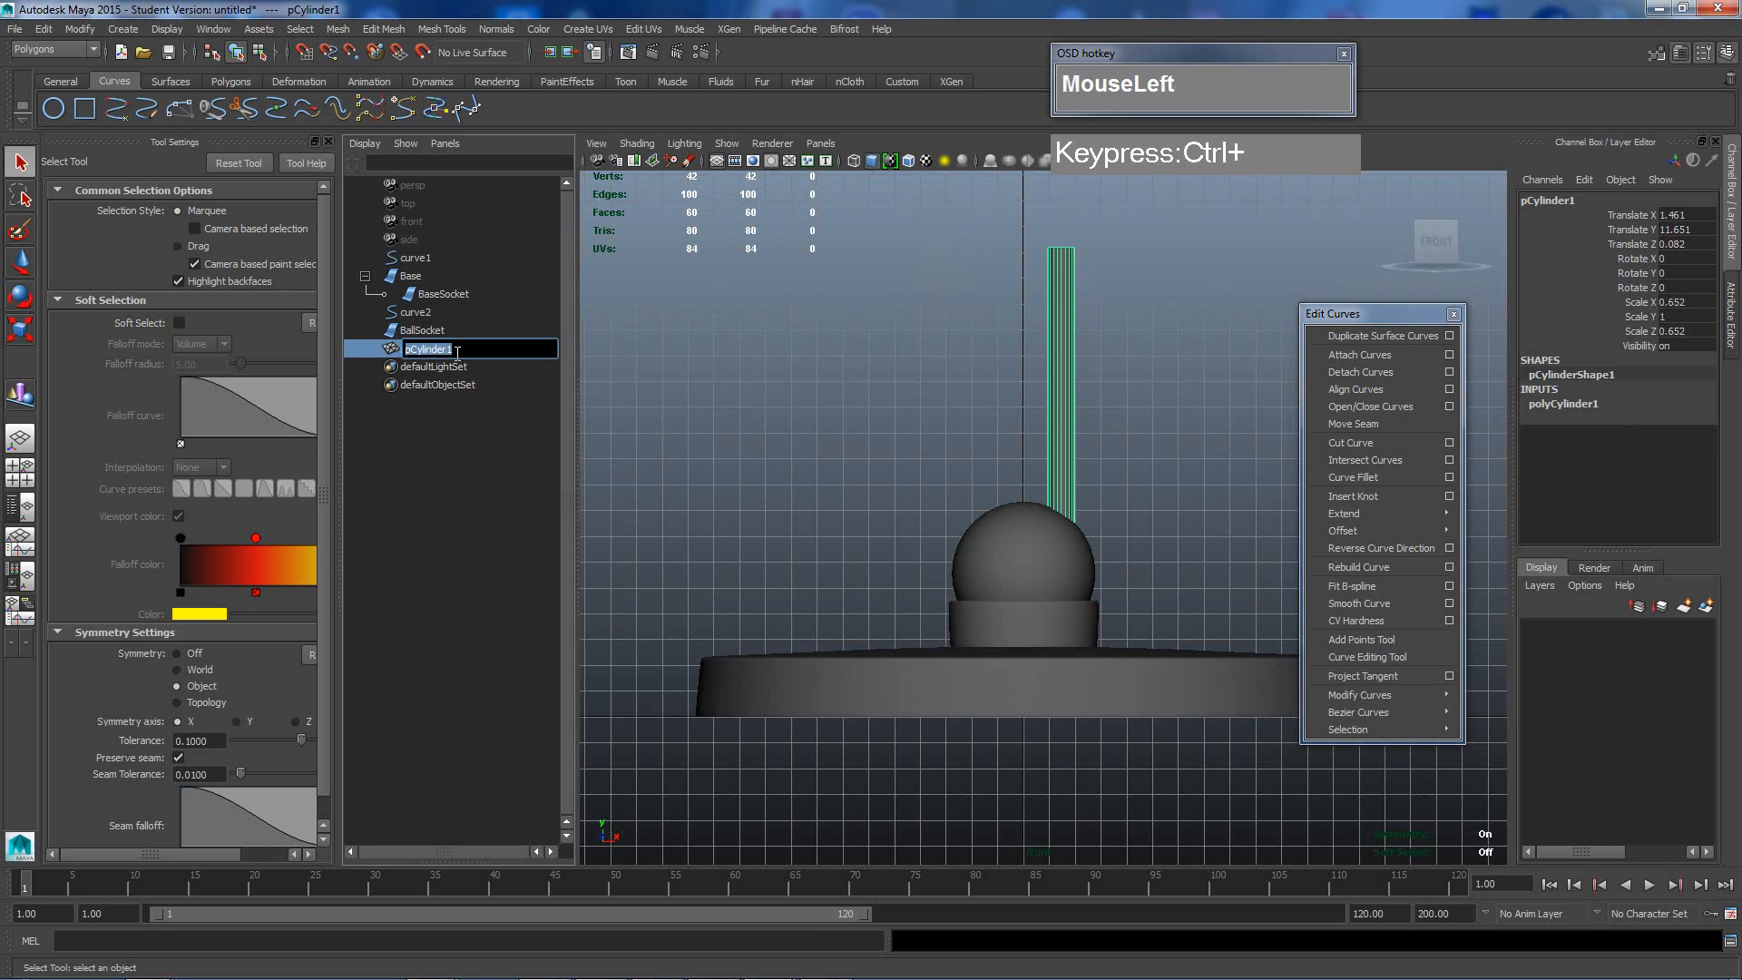
{"action": "type", "text": "Lamp"}
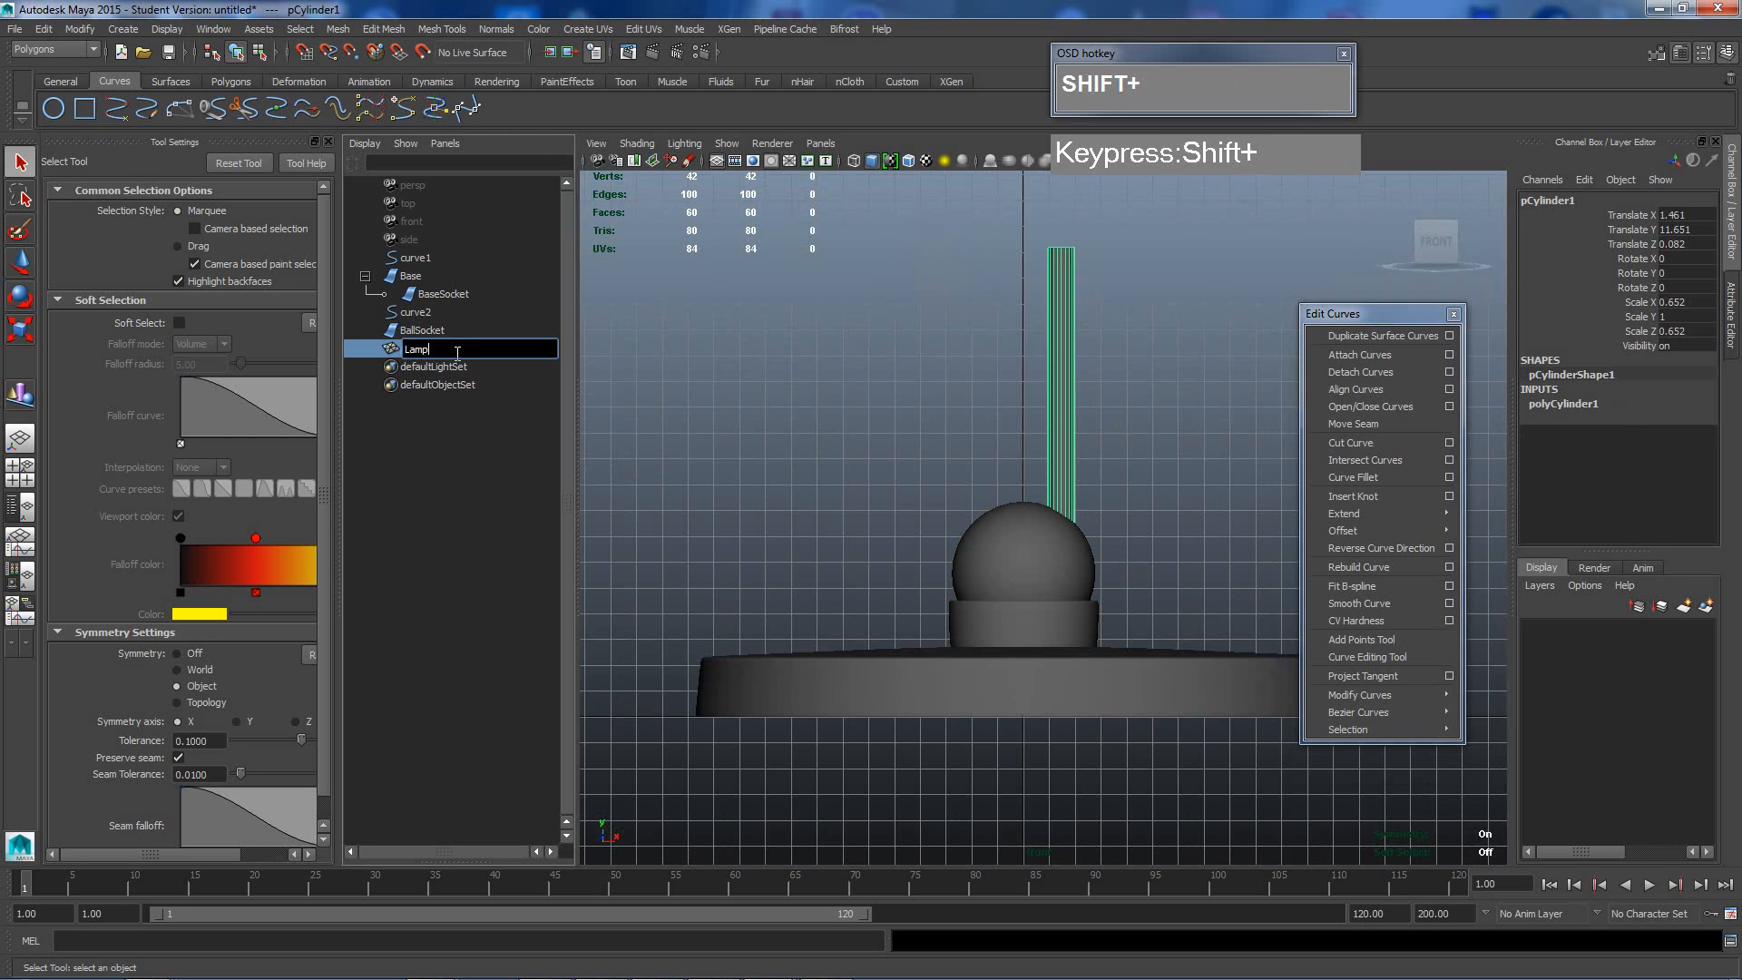
{"action": "type", "text": "Arm_01"}
{"action": "key", "text": "Return"}
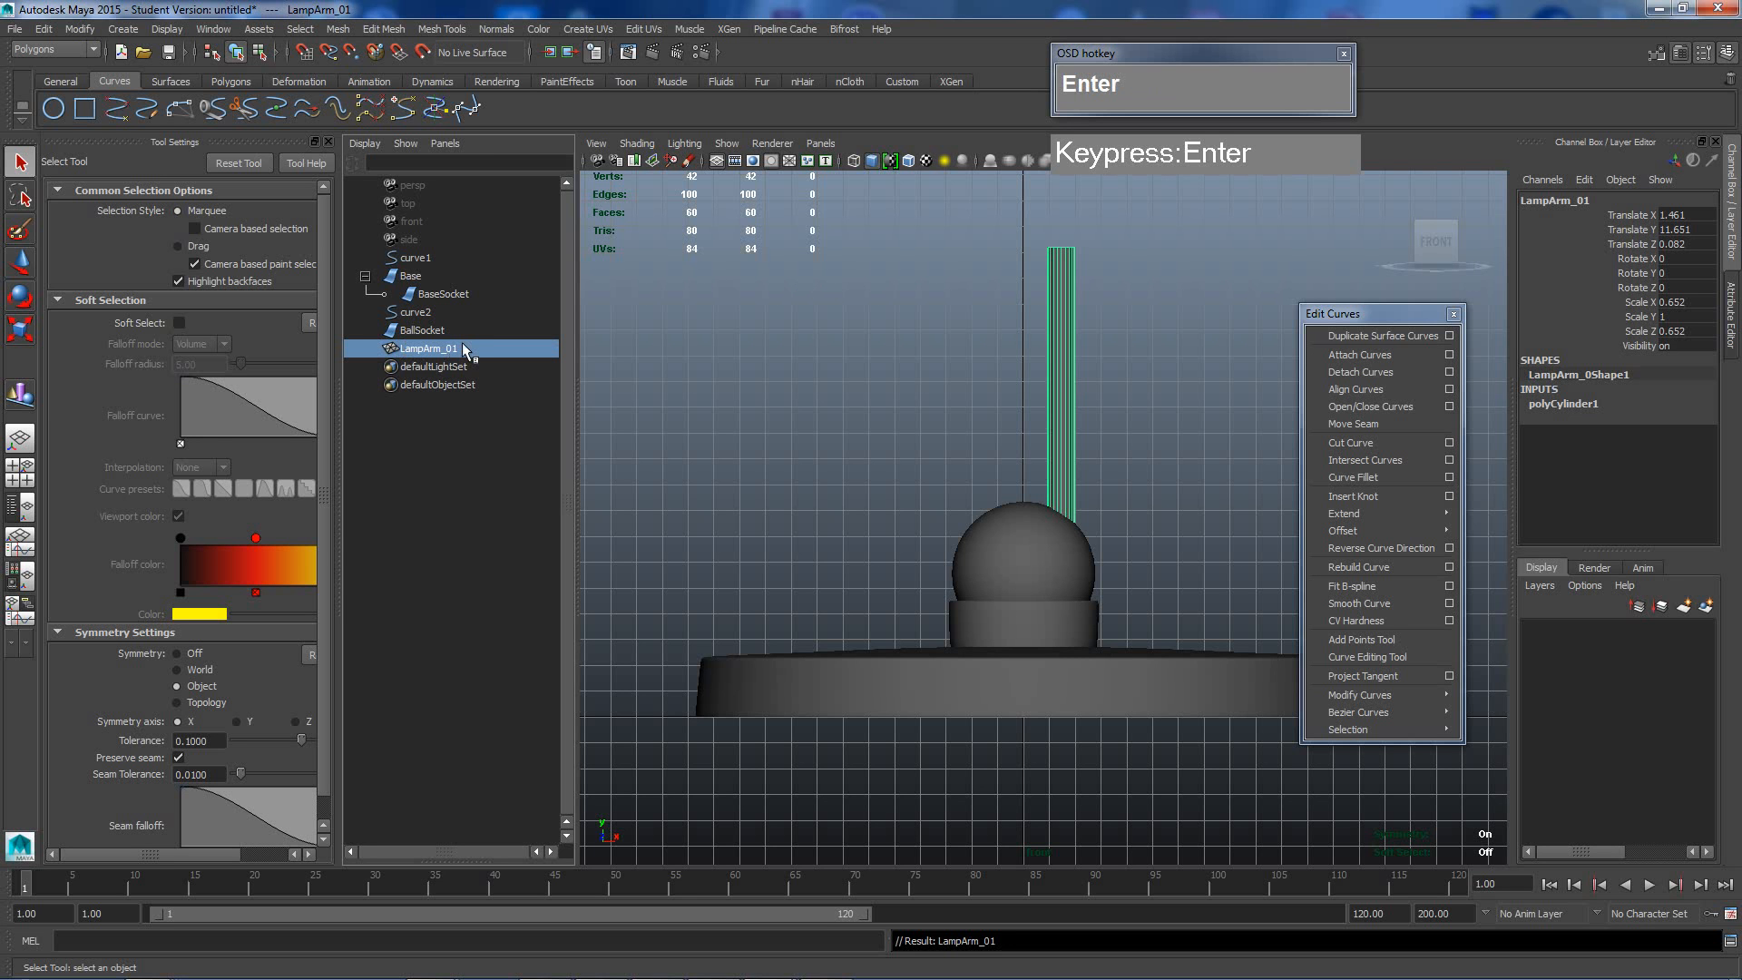
Duplicate LampArm_01 in place to start a second lamp arm.
{"action": "right_click", "coordinate": [1063, 351]}
{"action": "left_click", "coordinate": [1062, 358]}
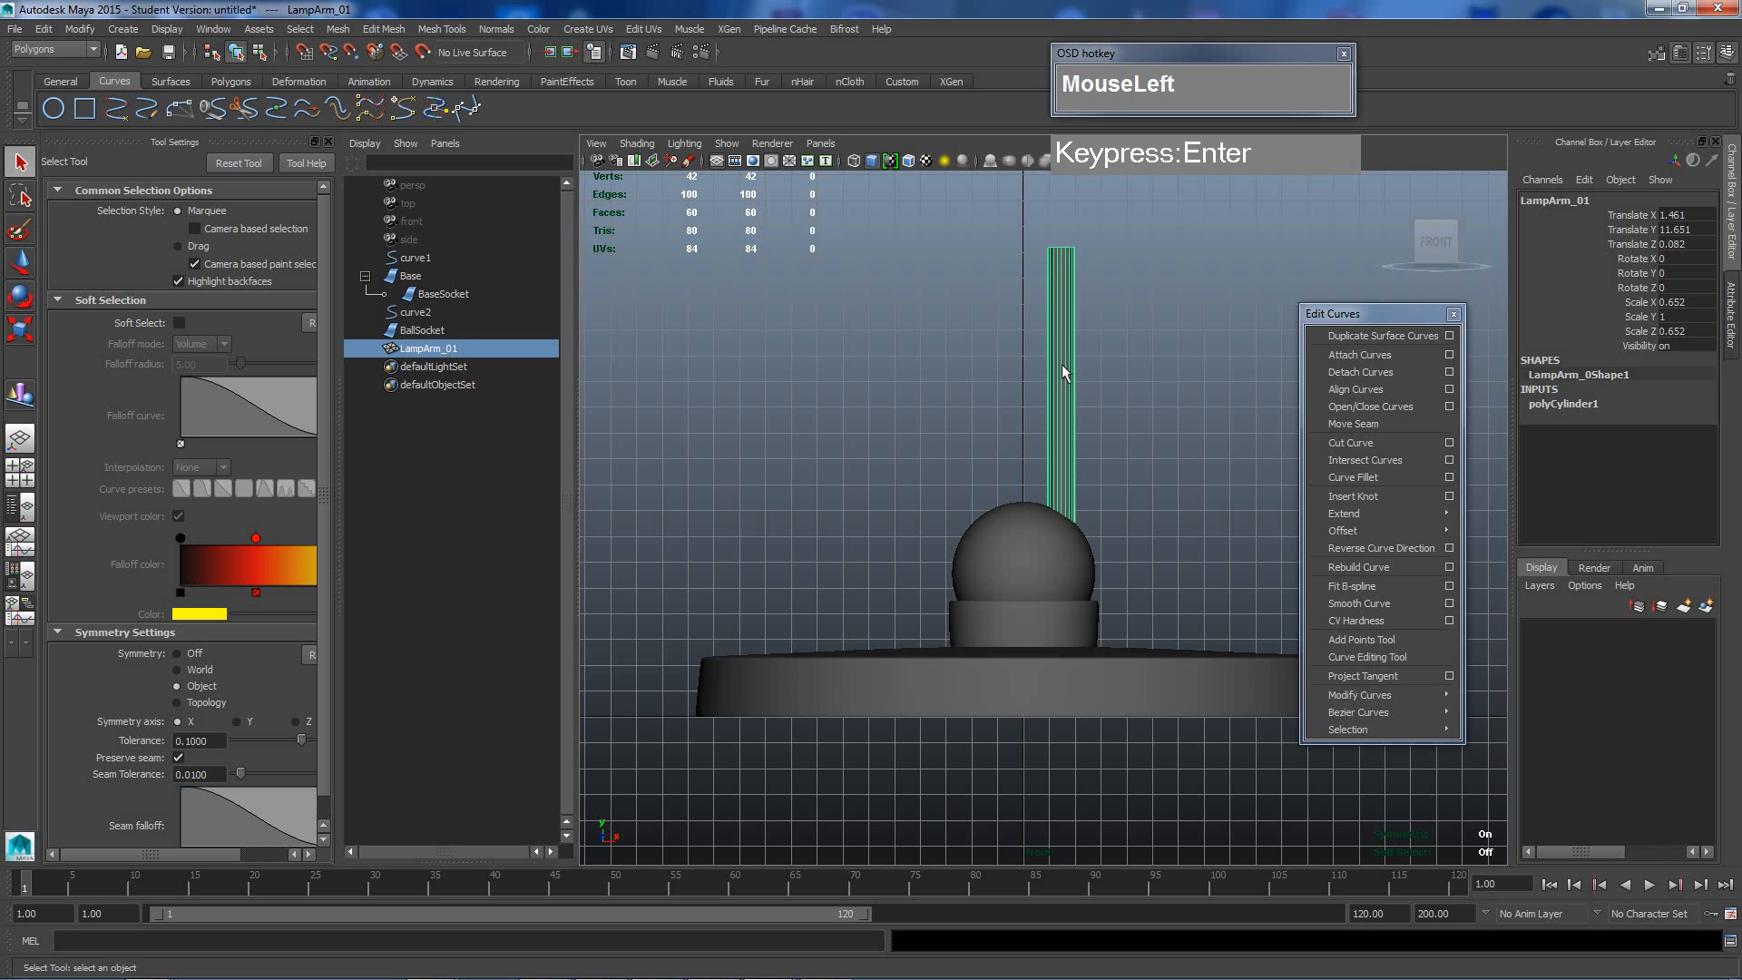
{"action": "left_click", "coordinate": [49, 31]}
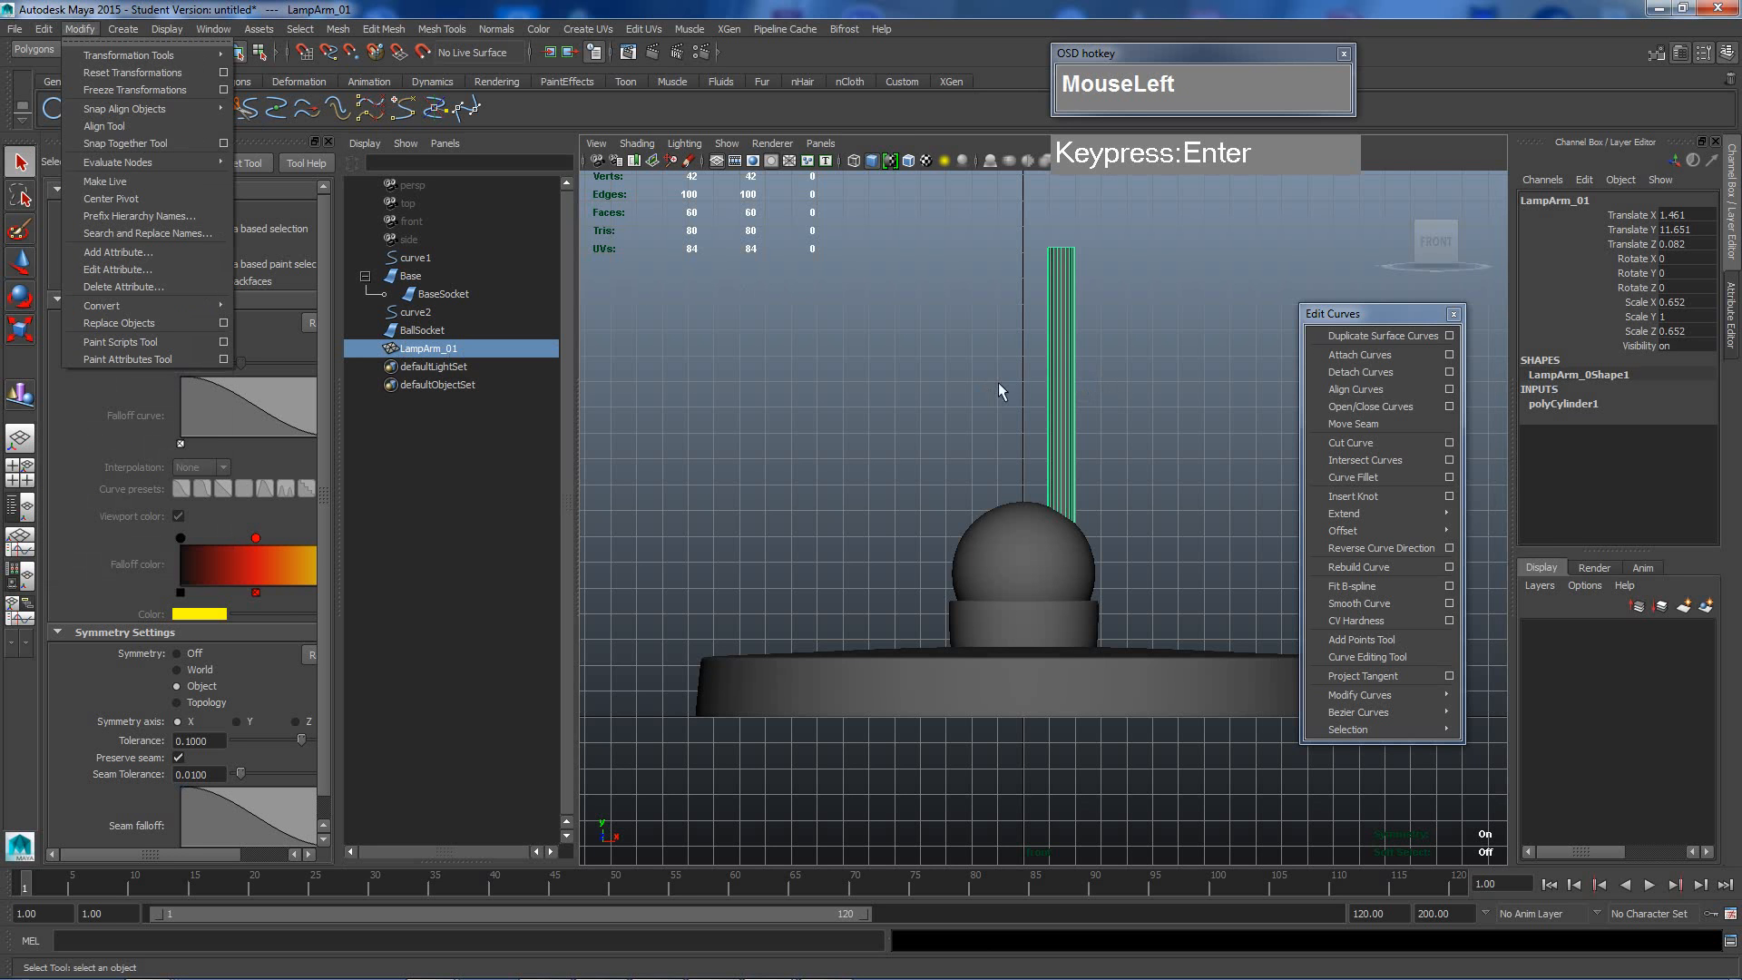
{"action": "right_click", "coordinate": [1056, 379]}
{"action": "key", "text": "ctrl+d"}
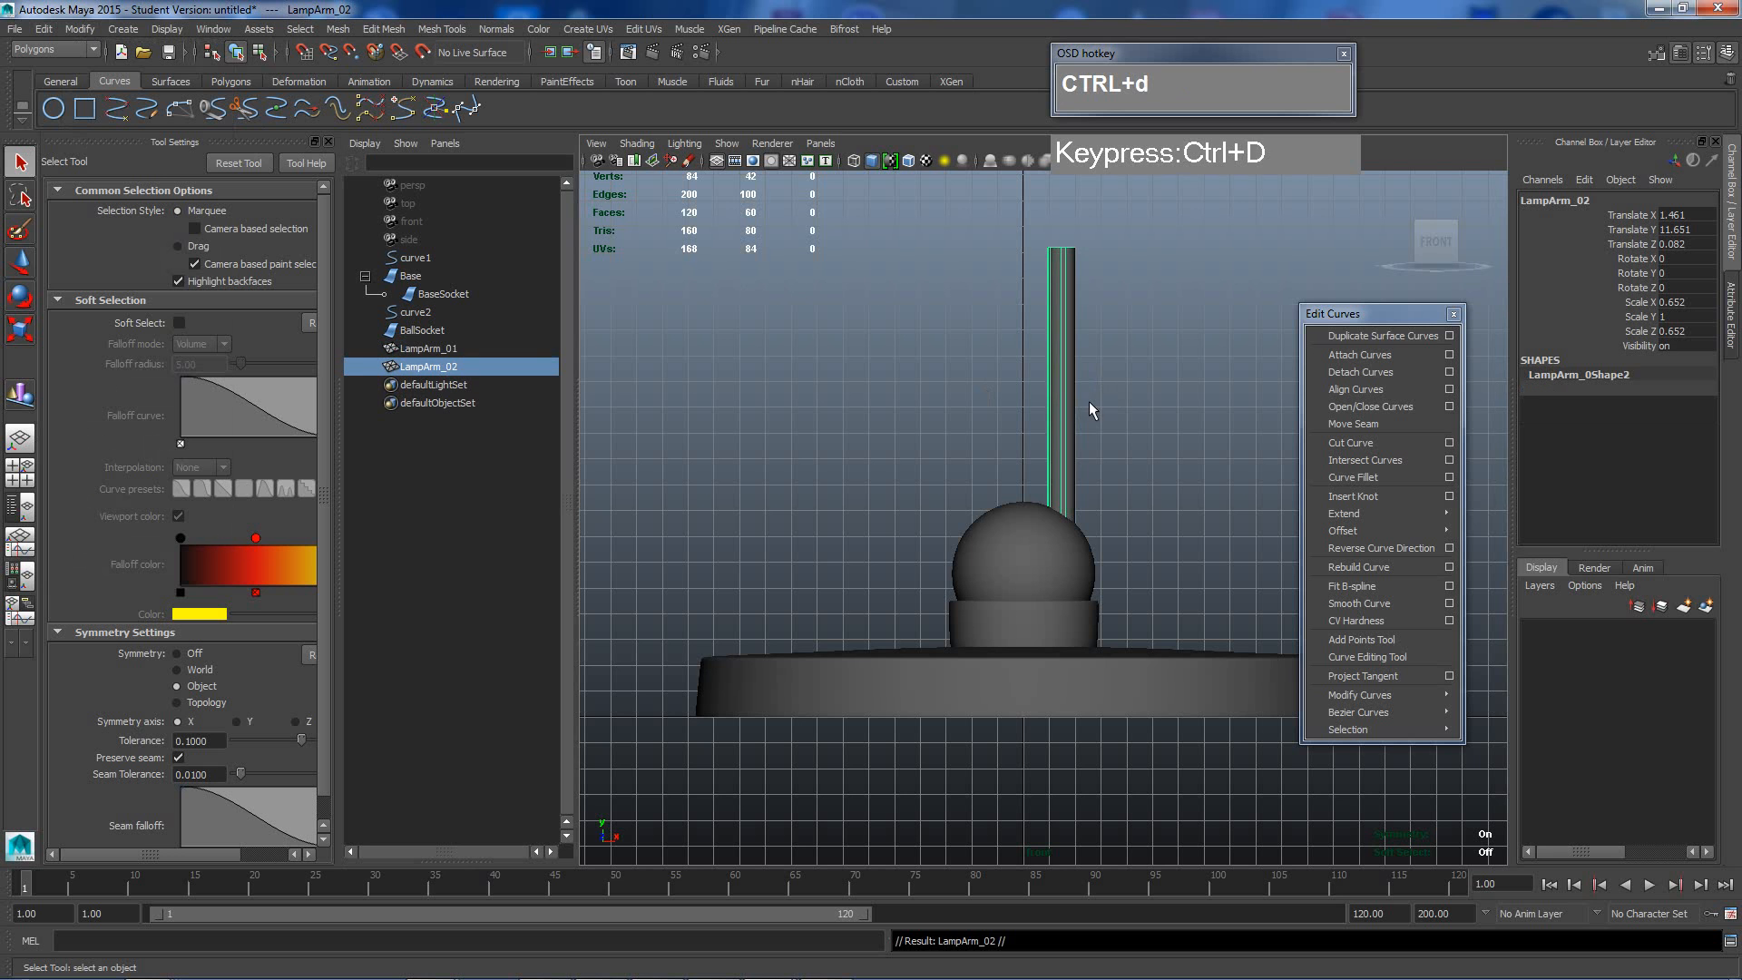
Move LampArm_02 along X to about -1.527, on the opposite side of the ball from LampArm_01, and show the right view.
{"action": "key", "text": "w"}
{"action": "left_click_drag", "start_coordinate": [1147, 416], "coordinate": [1045, 417]}
{"action": "key", "text": "space"}
{"action": "left_click_drag", "start_coordinate": [1103, 481], "coordinate": [1175, 479]}
{"action": "scroll", "coordinate": [1006, 448], "scroll_direction": "up", "scroll_amount": 3}
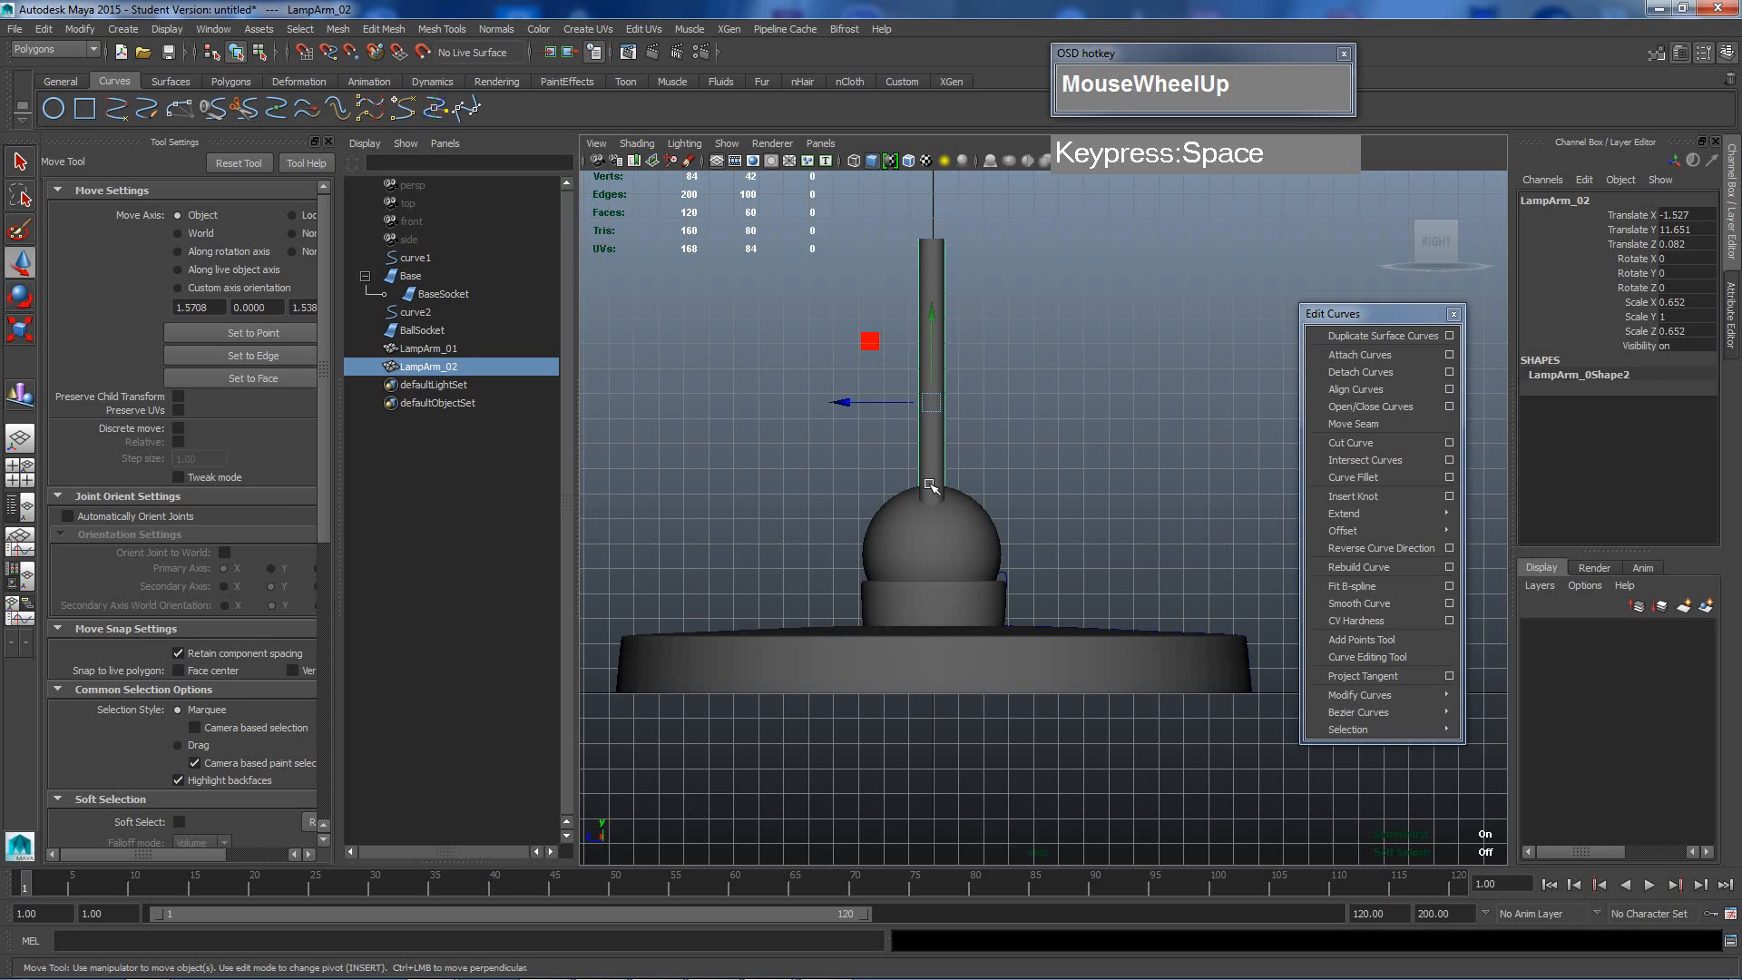
{"action": "scroll", "coordinate": [930, 485], "scroll_direction": "down", "scroll_amount": 2}
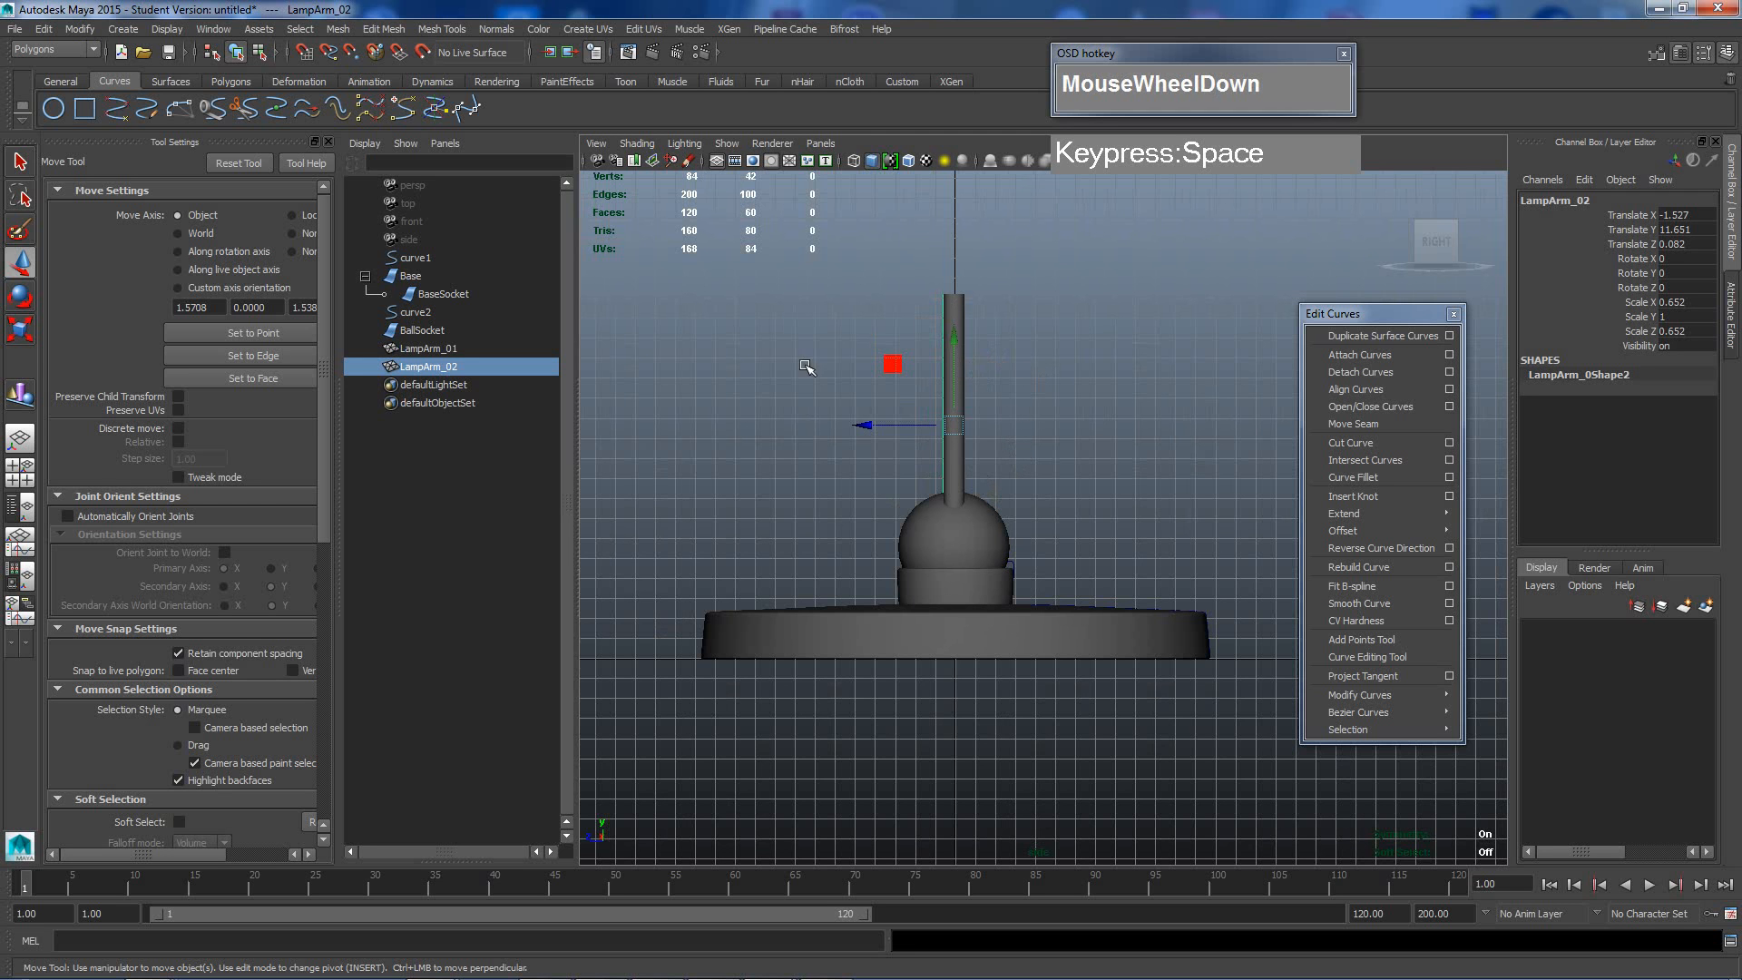
Parent LampArm_01 and LampArm_02 under BallSocket in the scene hierarchy and select BallSocket.
{"action": "left_click", "coordinate": [433, 351]}
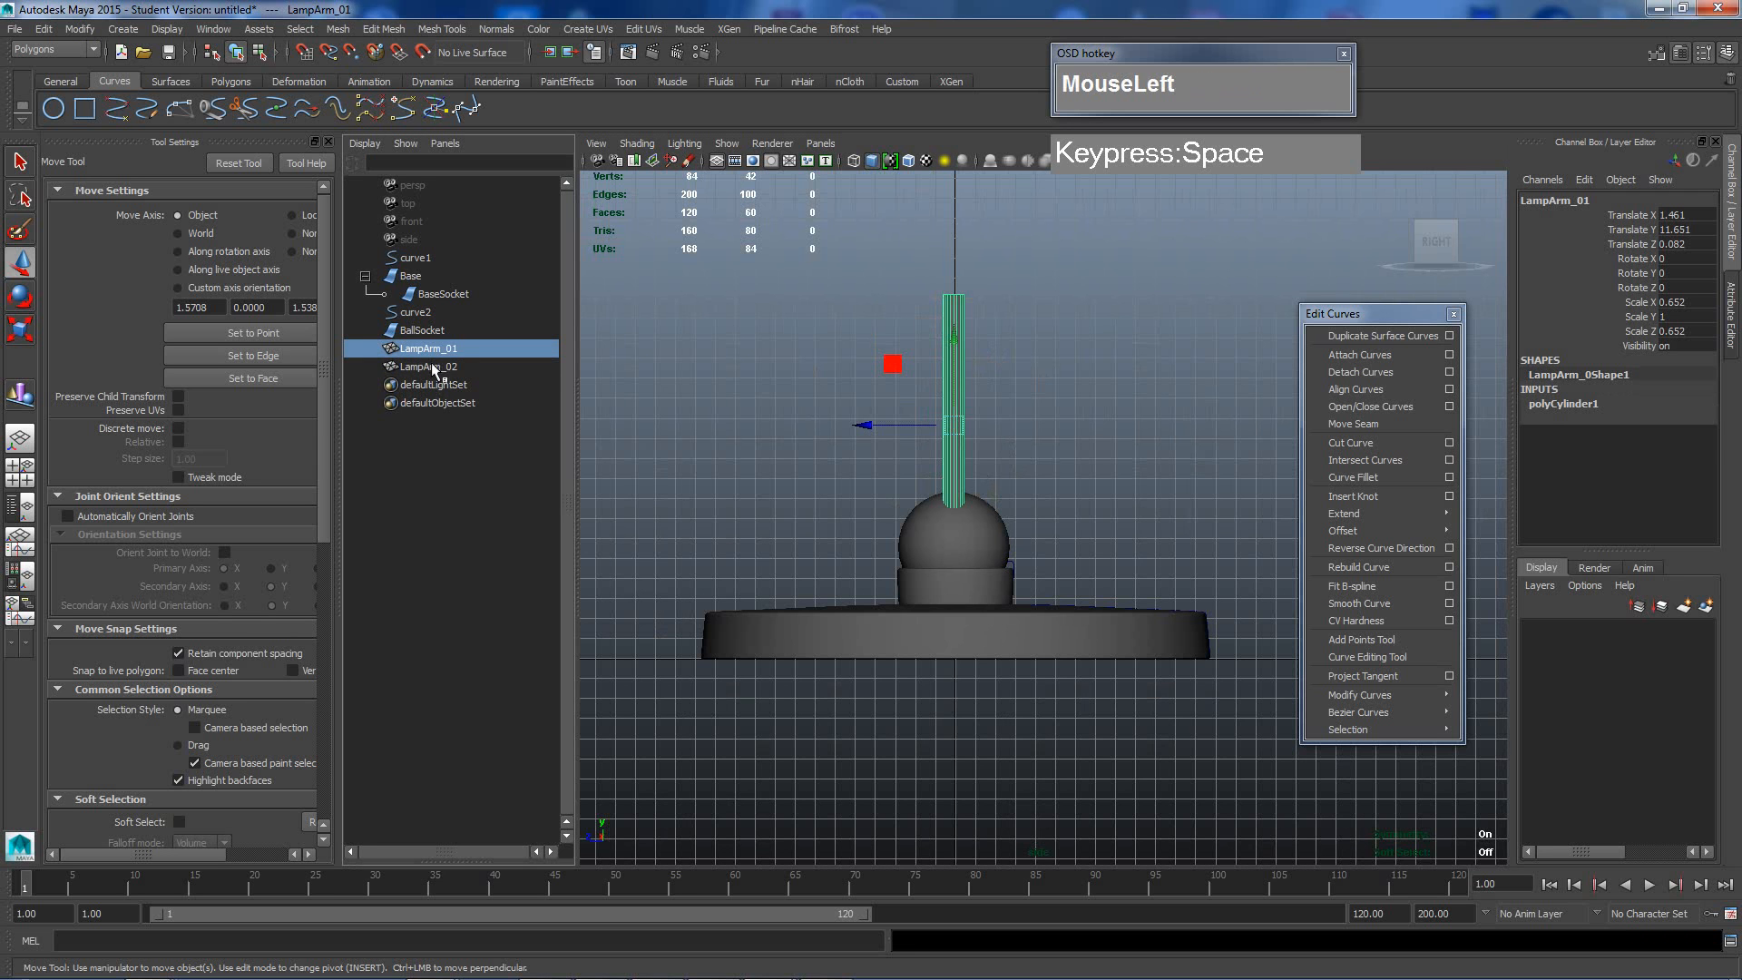
{"action": "left_click", "coordinate": [431, 363]}
{"action": "left_click", "coordinate": [430, 348]}
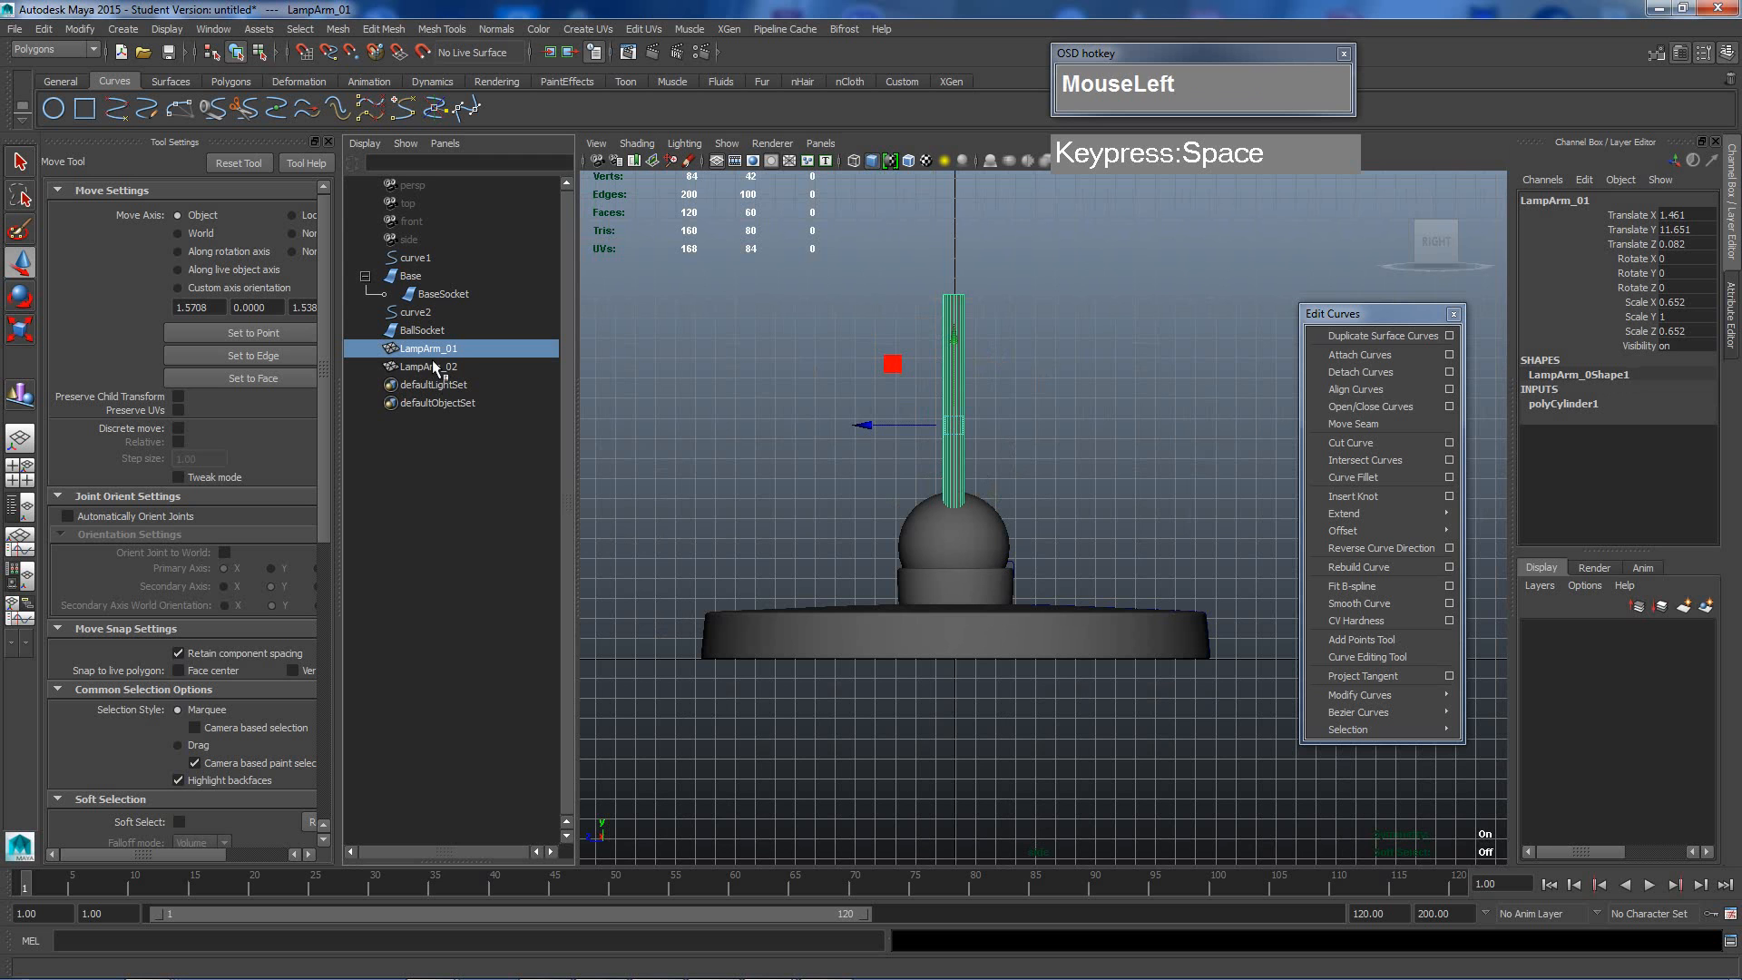
{"action": "left_click", "coordinate": [436, 365], "text": "shift"}
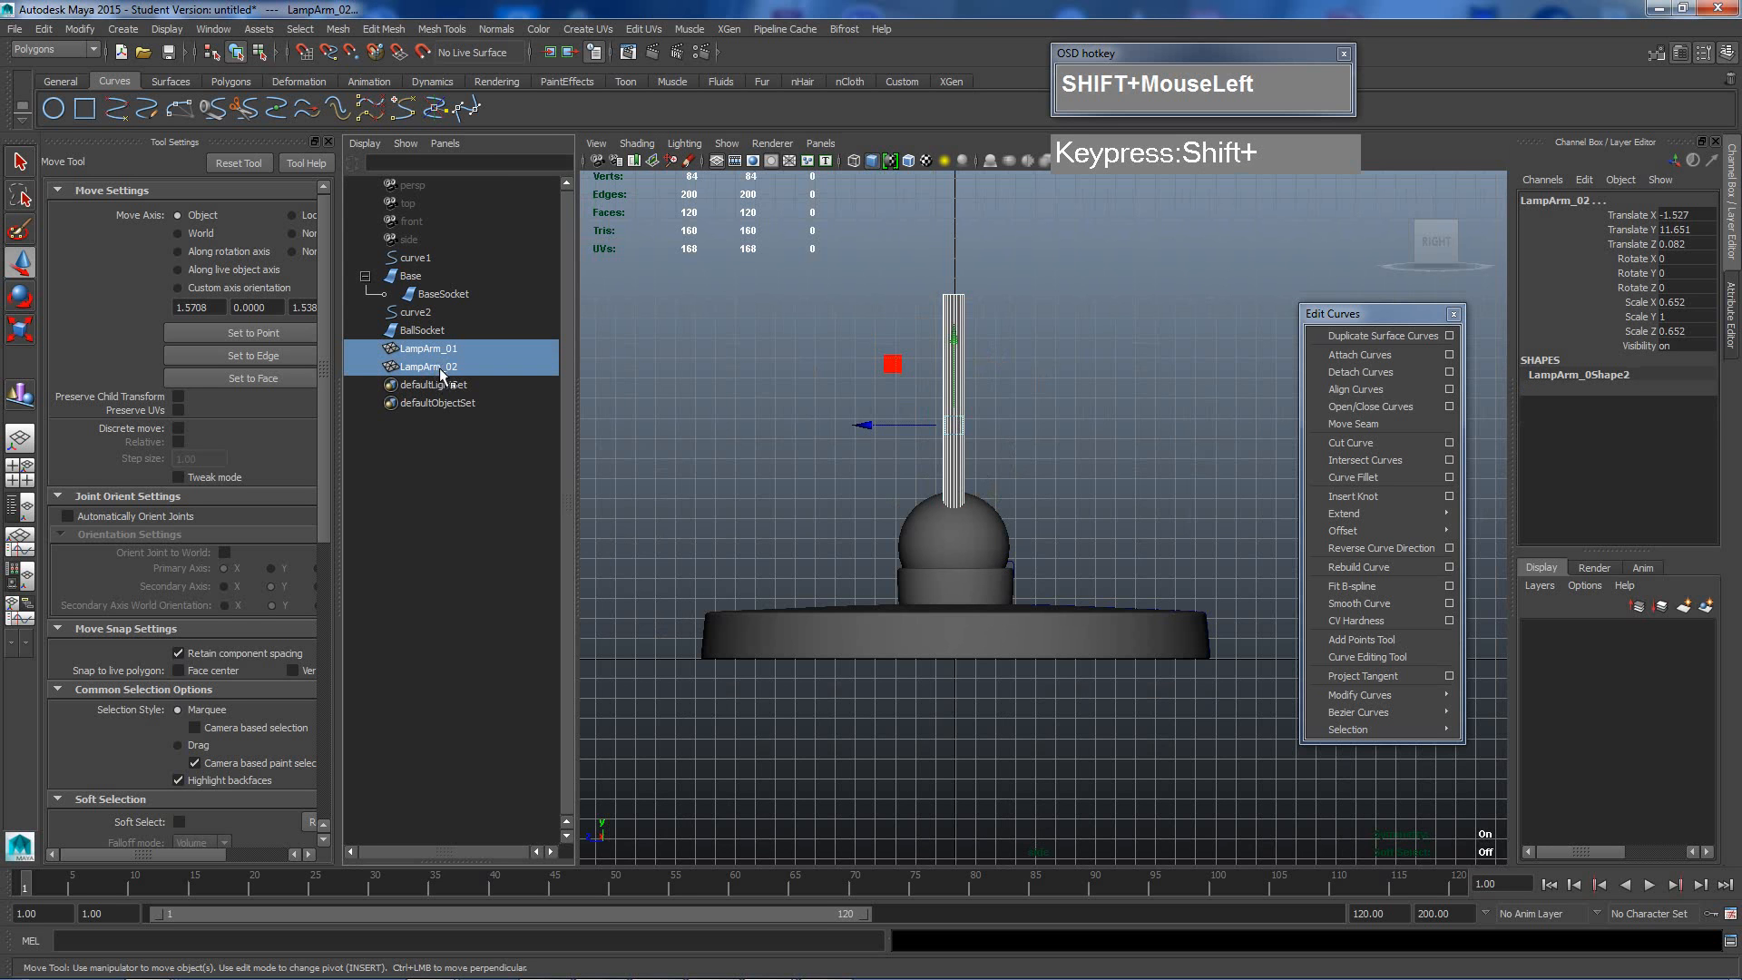
{"action": "left_click", "coordinate": [431, 352]}
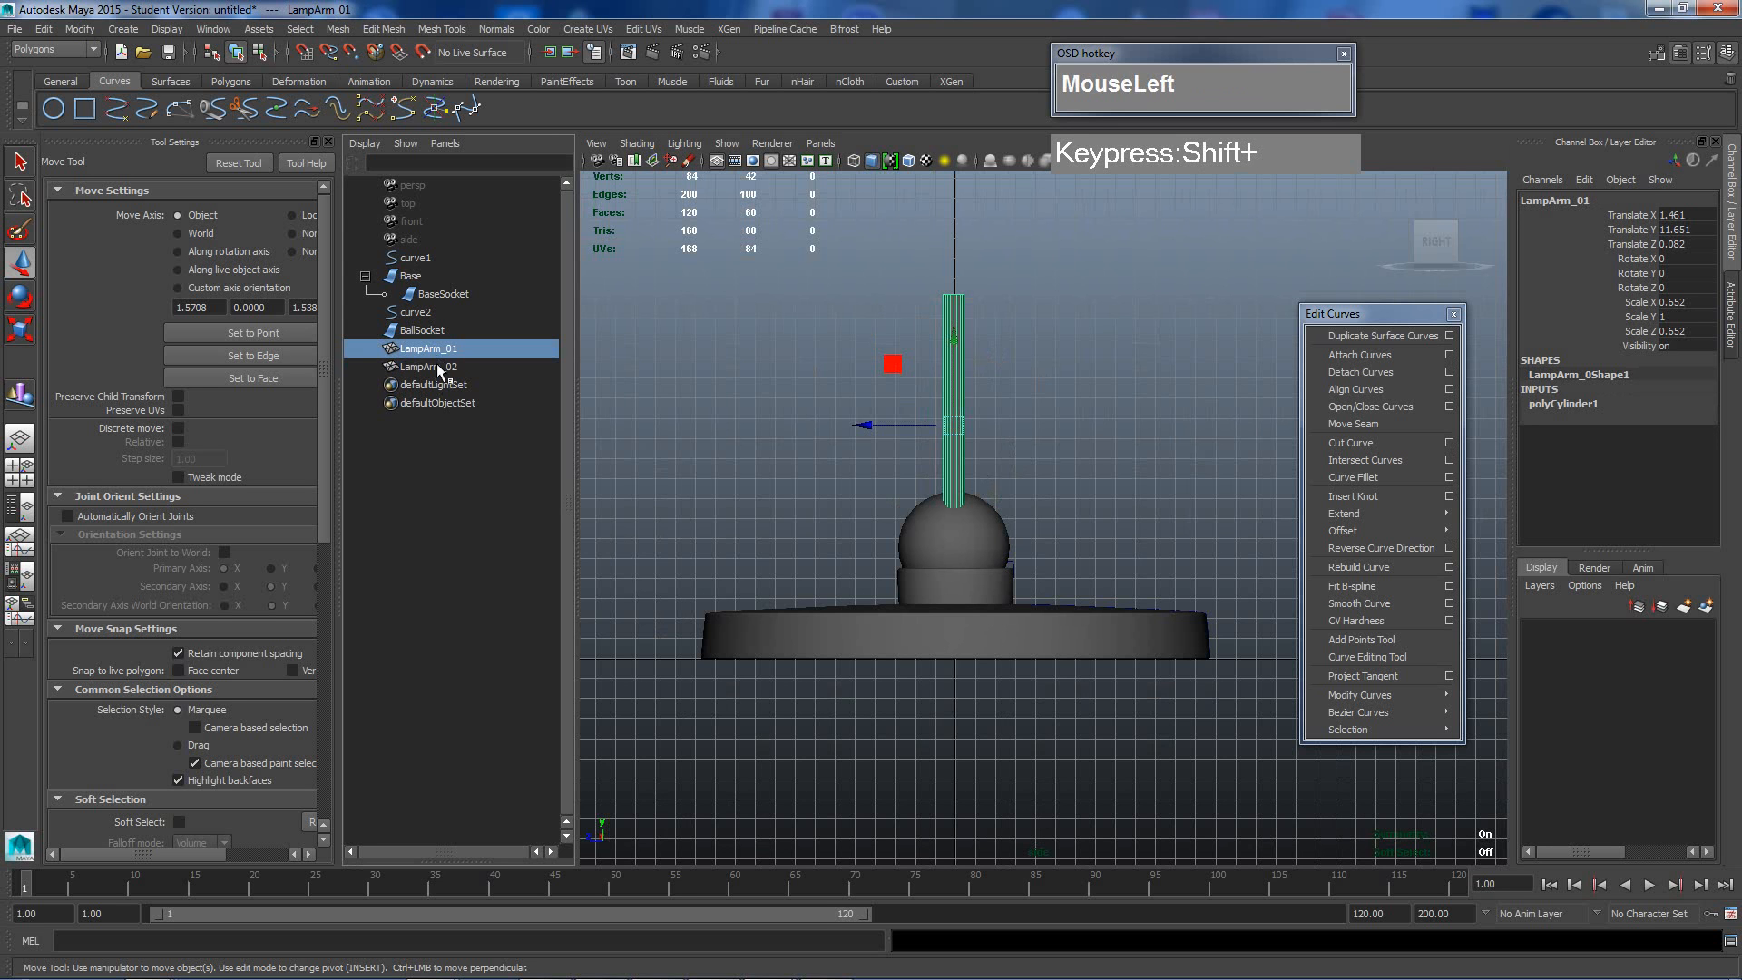
{"action": "left_click", "coordinate": [438, 368], "text": "shift"}
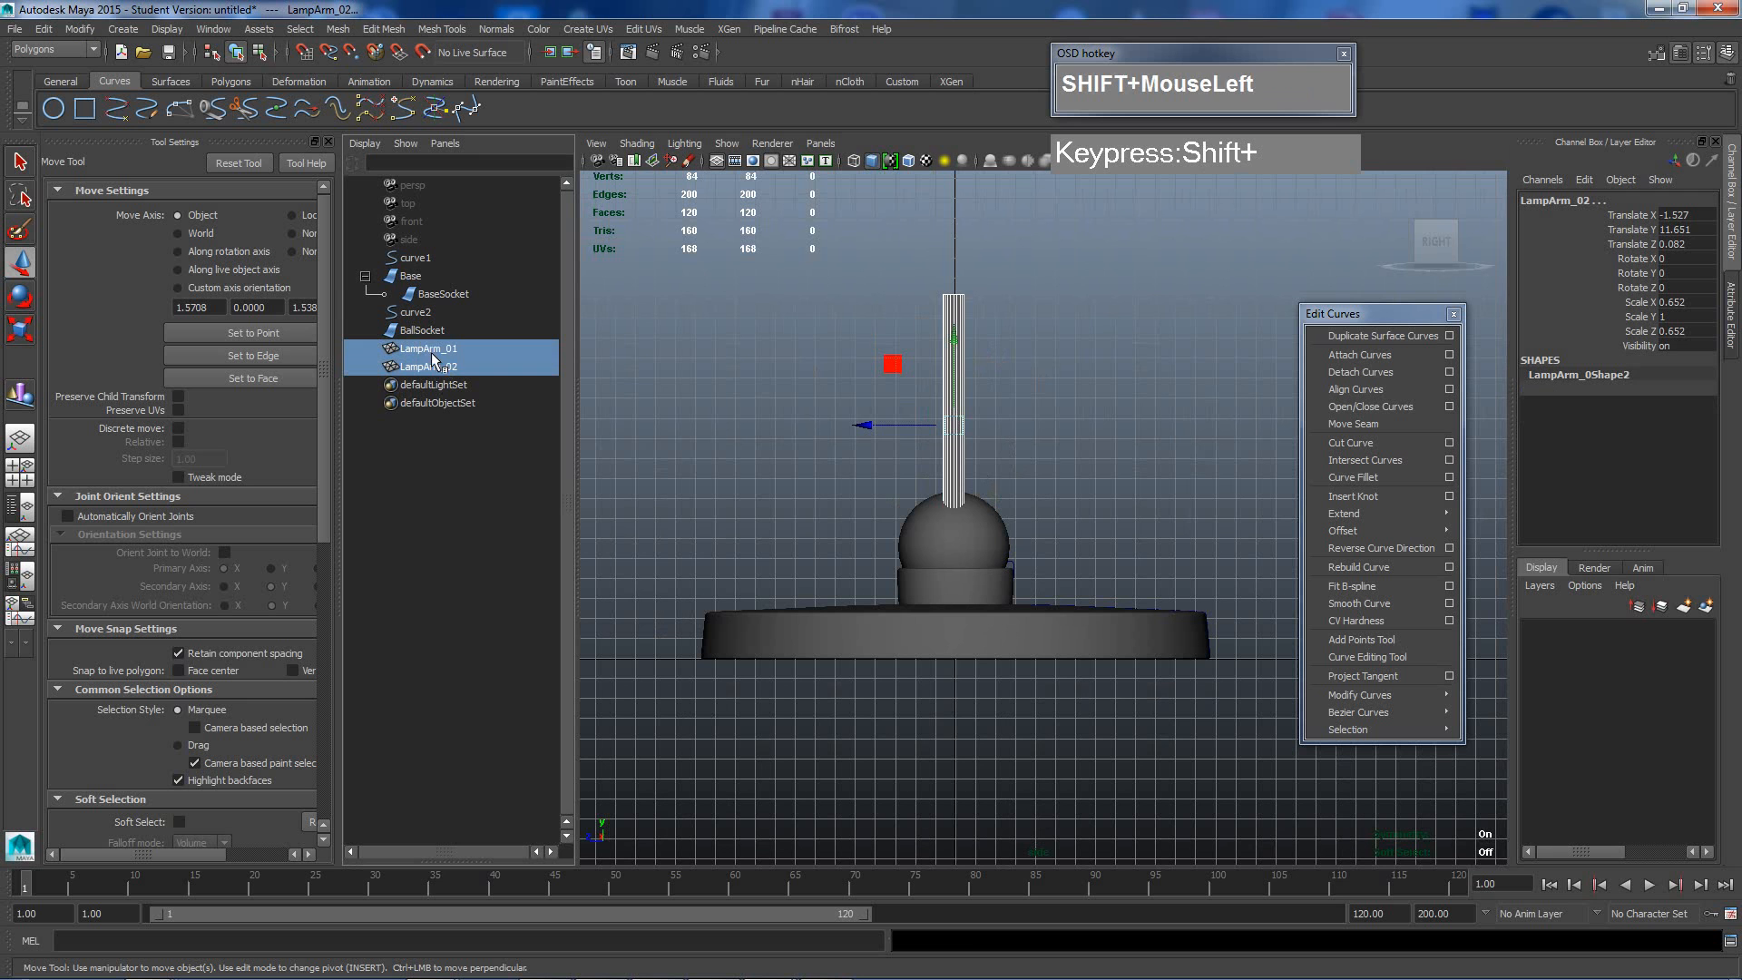
{"action": "middle_click_drag", "start_coordinate": [432, 360], "coordinate": [428, 333]}
{"action": "left_click", "coordinate": [914, 539]}
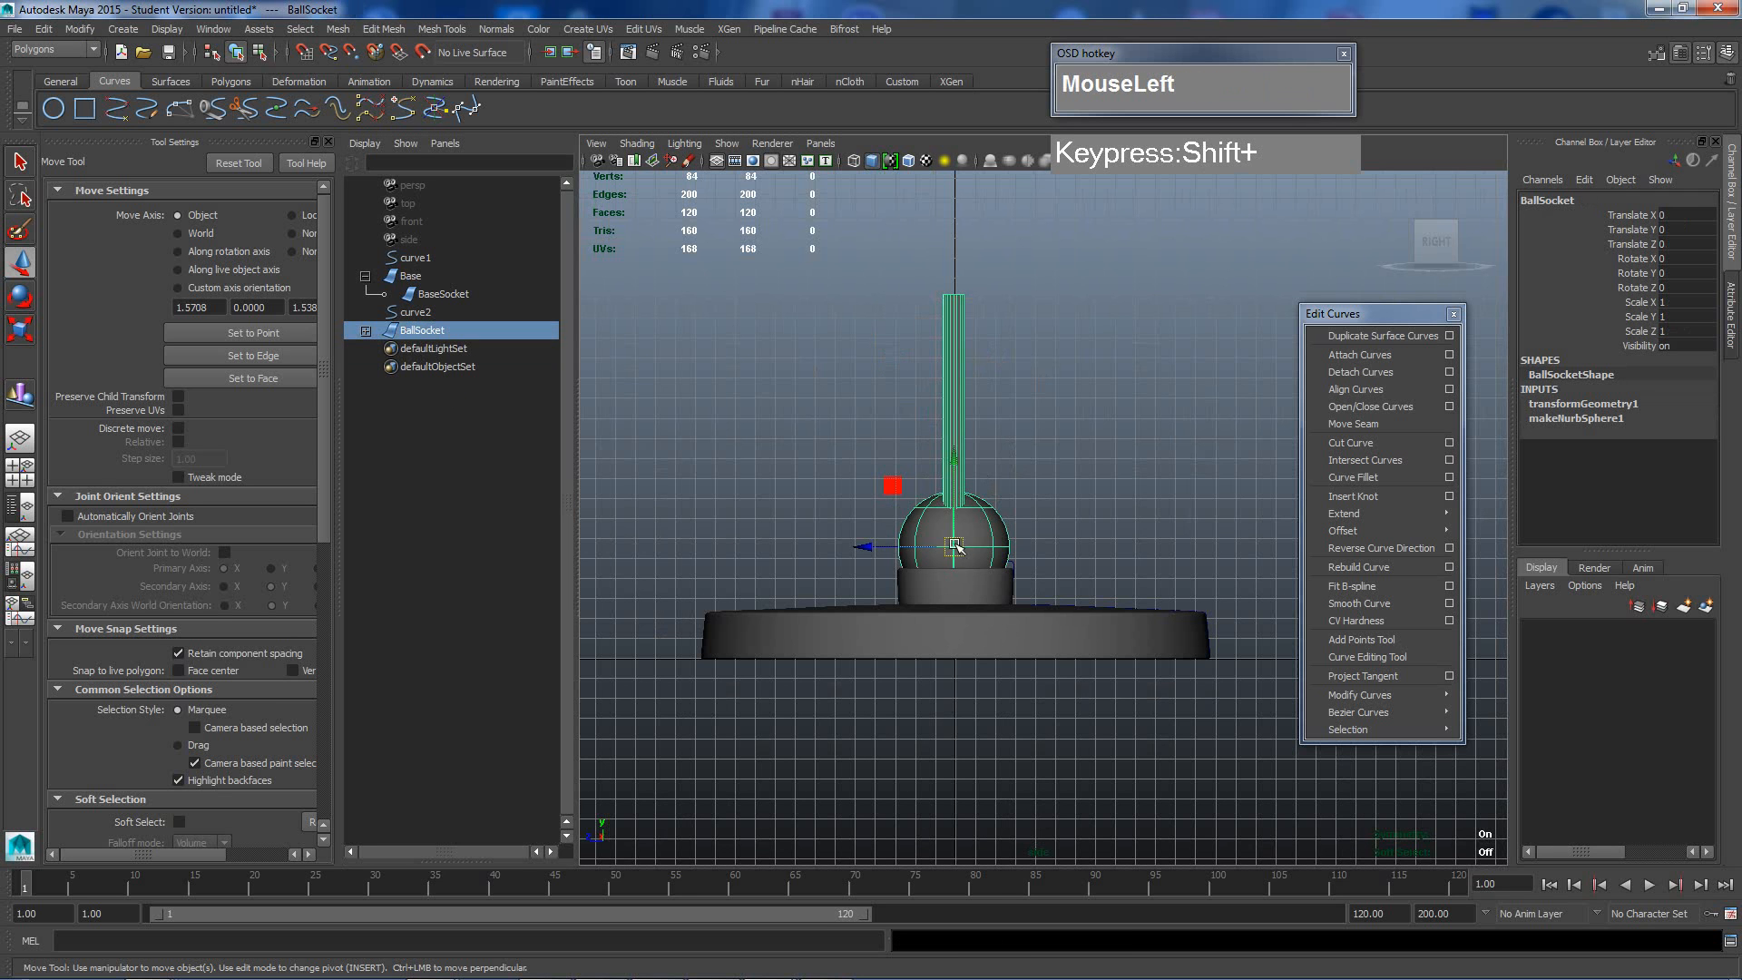
Try tilting BallSocket and its attached arms freehand with the Rotate tool, and undo both test rotations.
{"action": "key", "text": "e"}
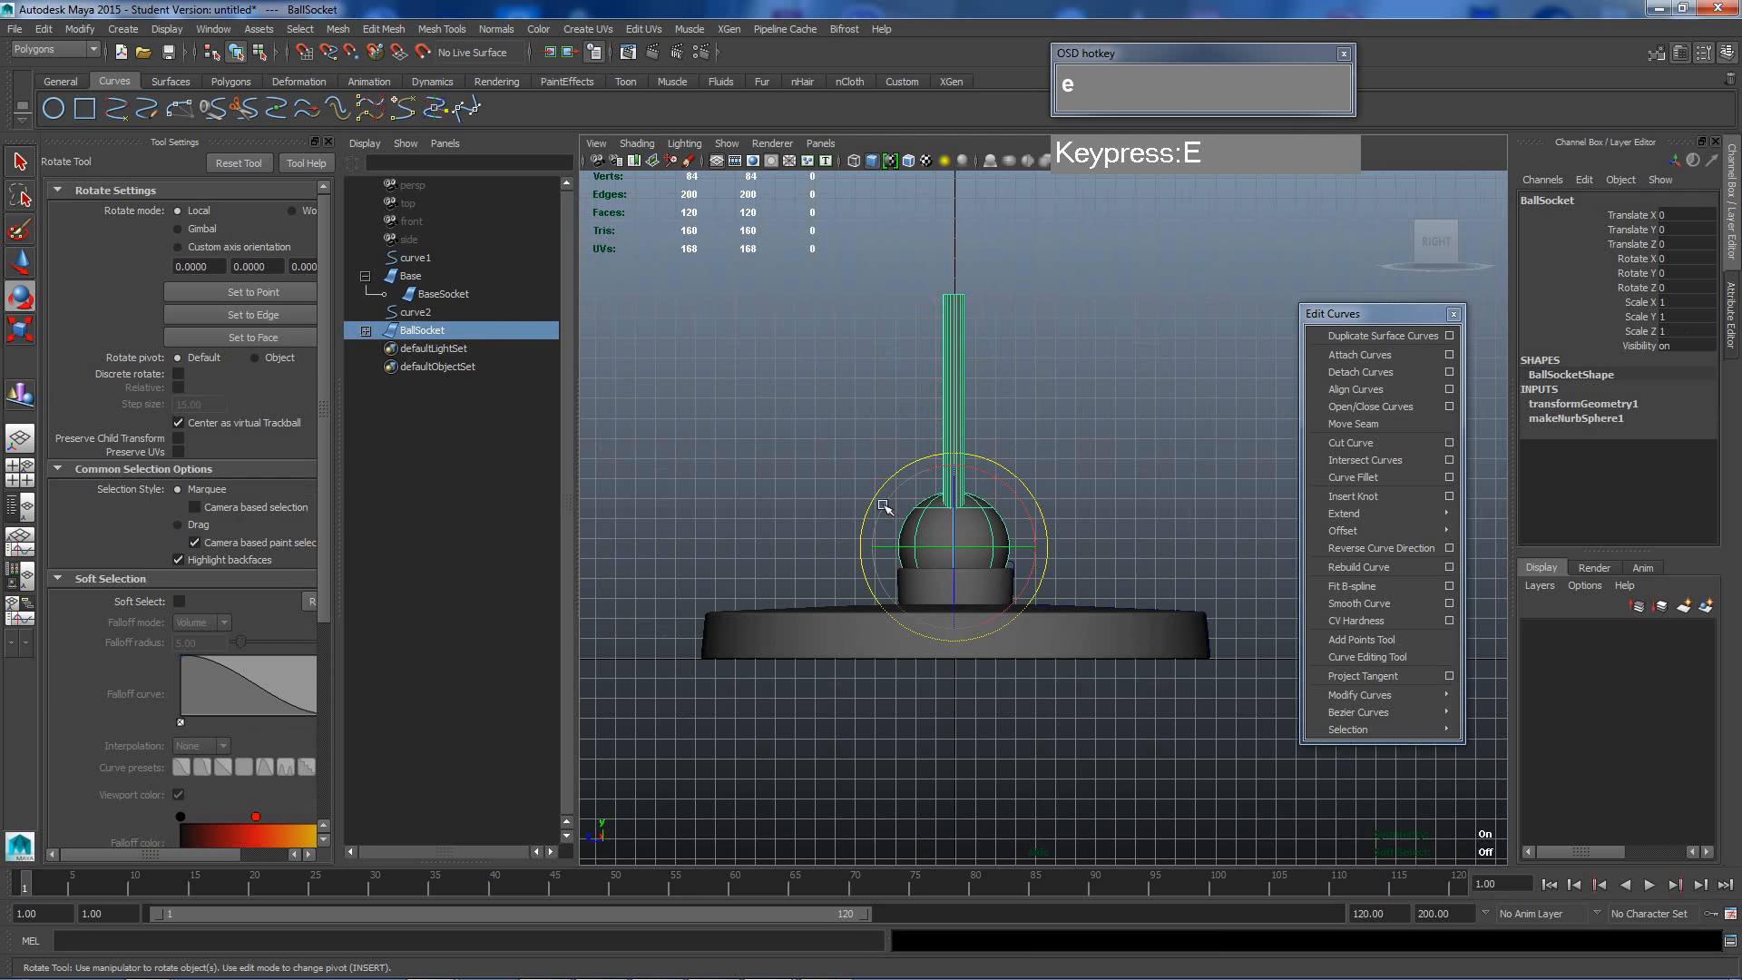
{"action": "left_click_drag", "start_coordinate": [893, 506], "coordinate": [881, 468]}
{"action": "key", "text": "z"}
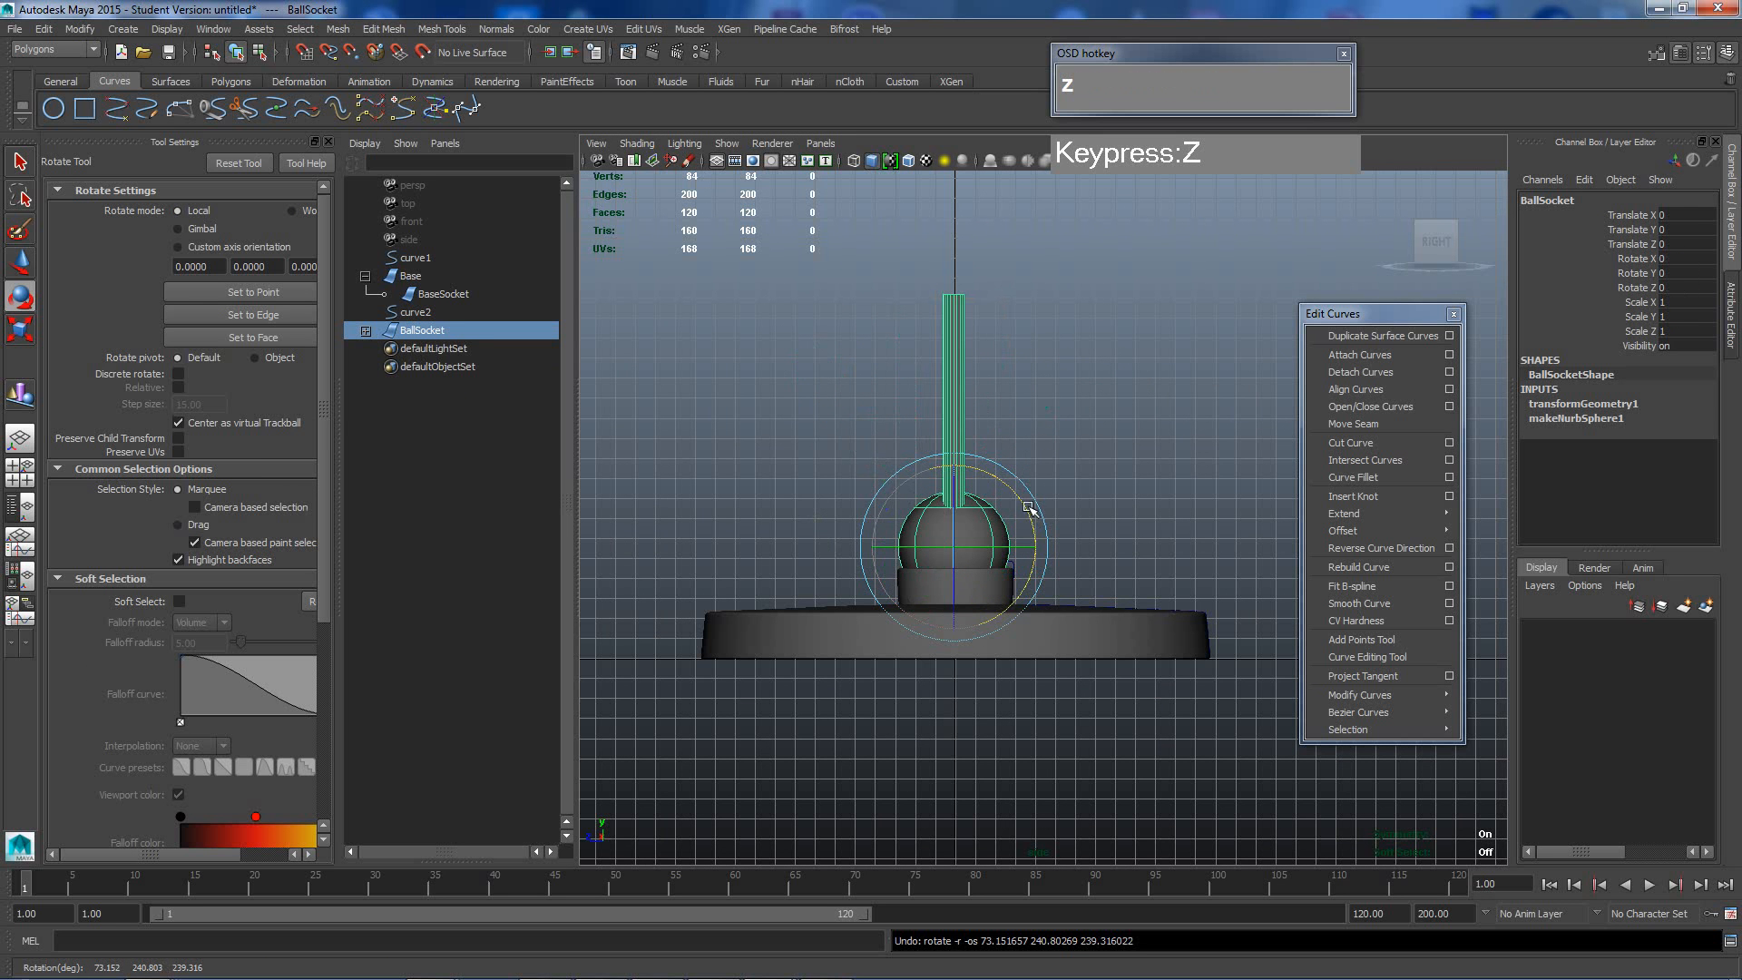
{"action": "key", "text": "x"}
{"action": "left_click_drag", "start_coordinate": [1016, 496], "coordinate": [1044, 531]}
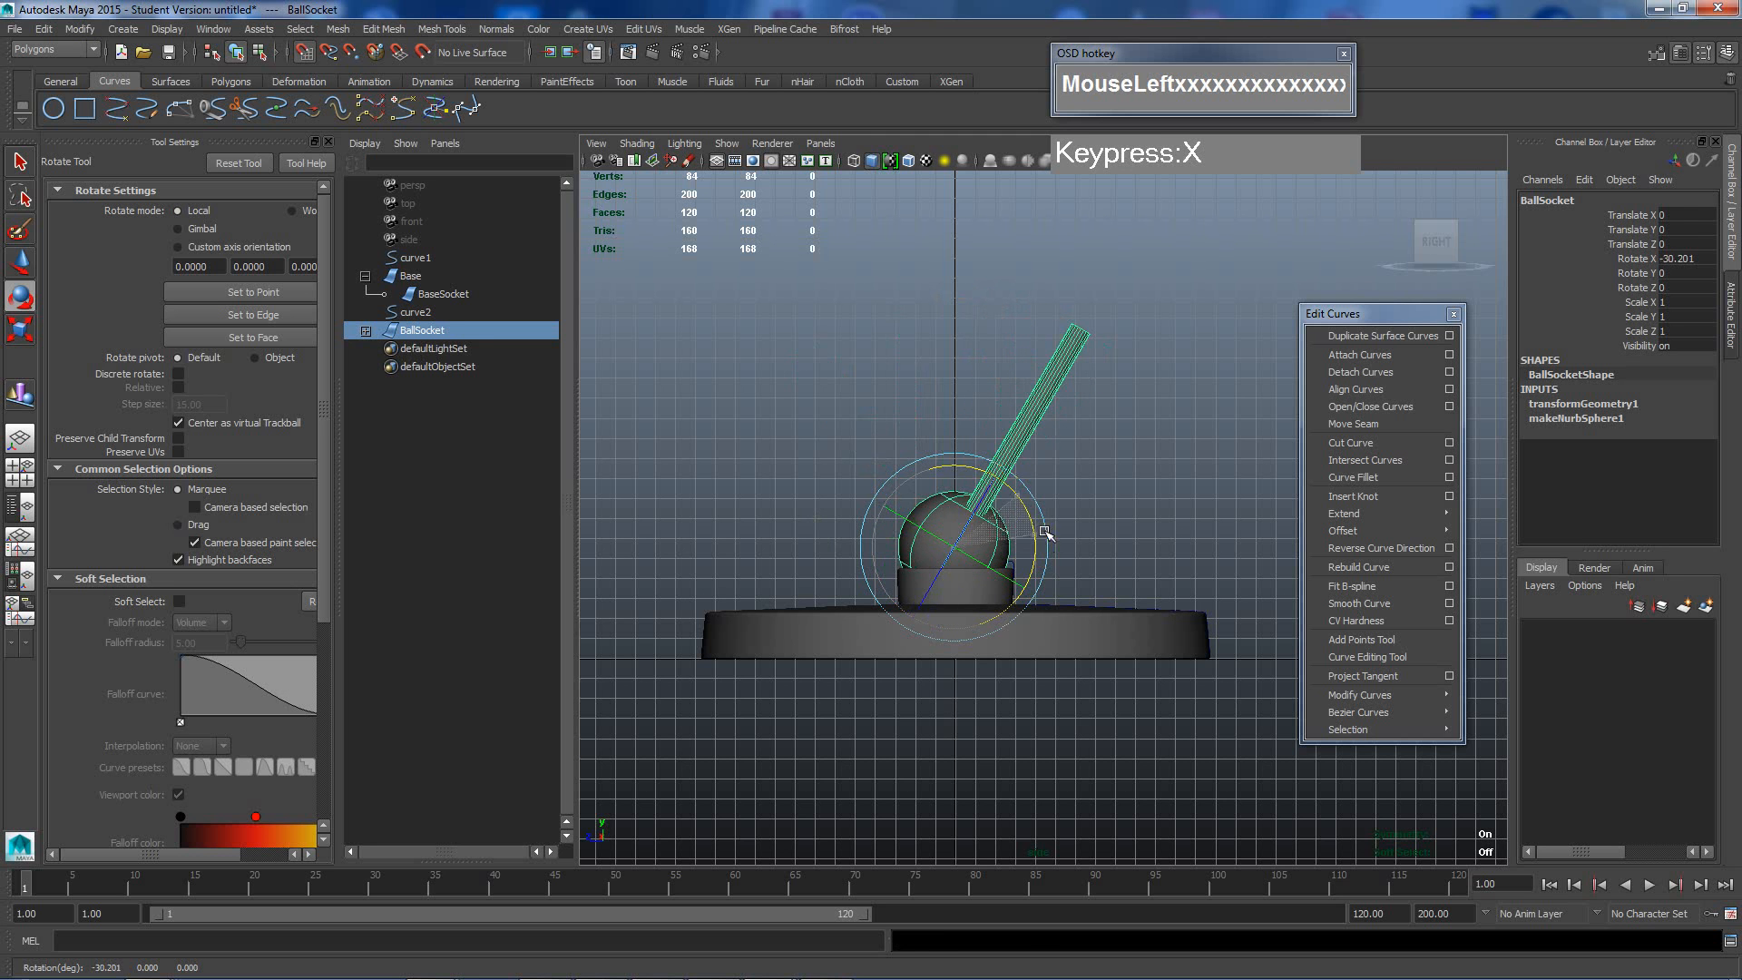
{"action": "key", "text": "z"}
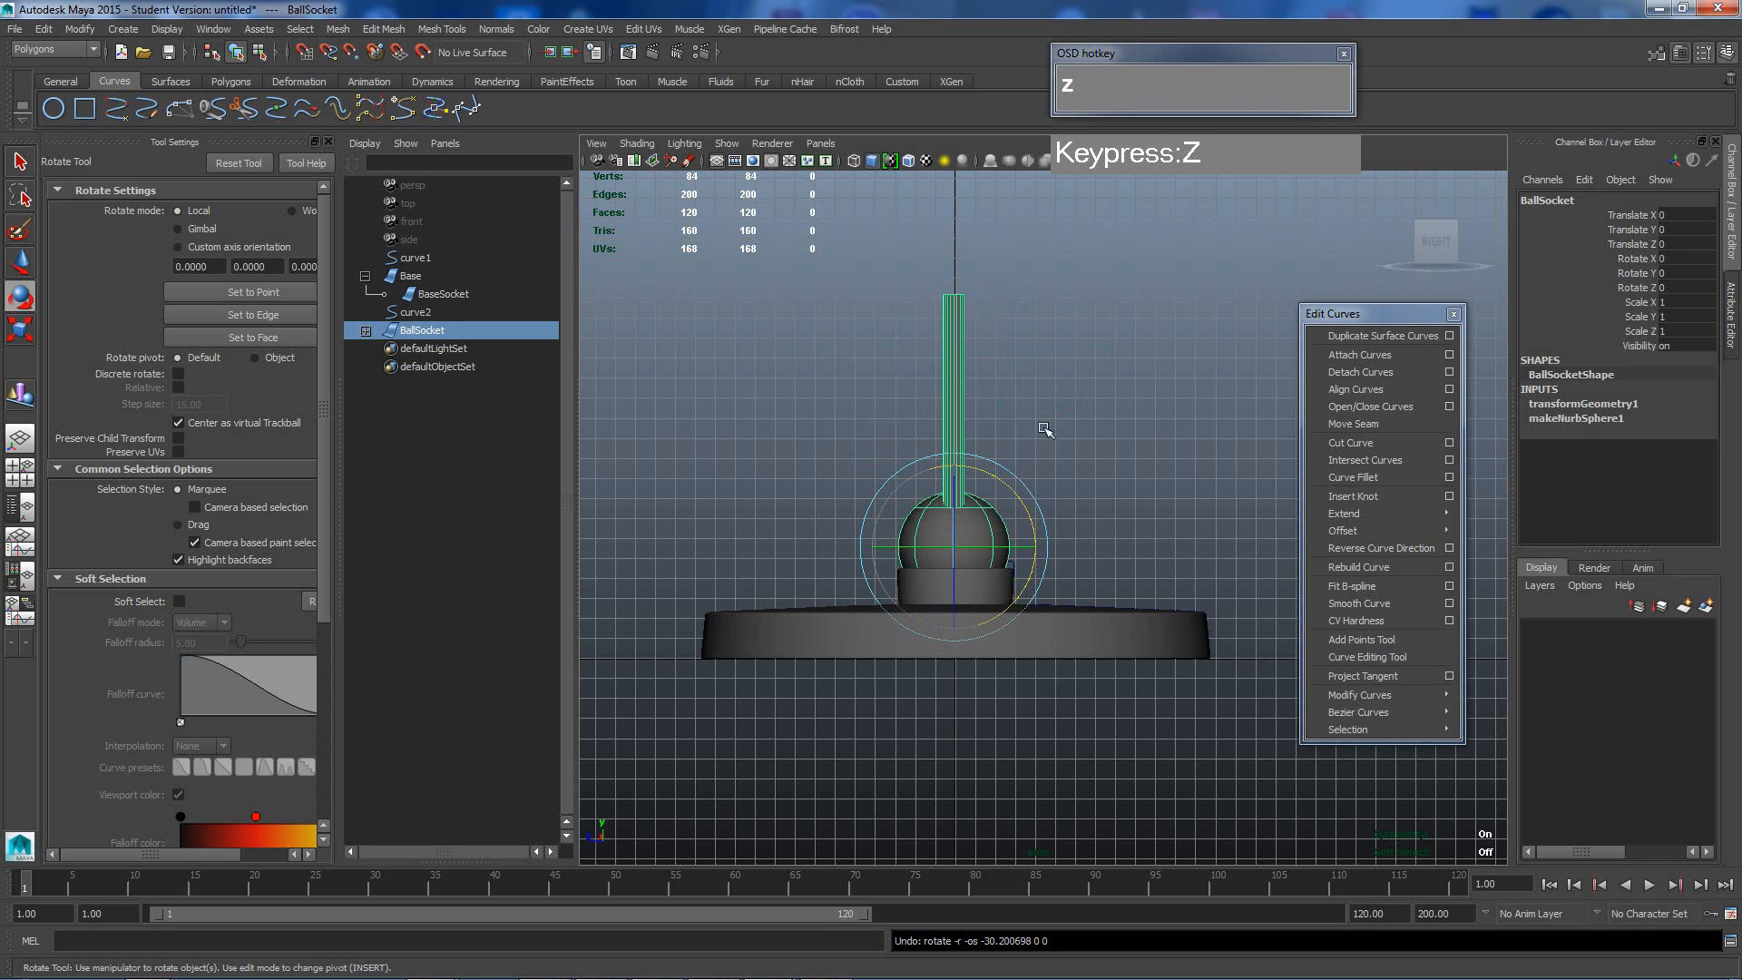
Try BallSocket's Rotate X at 45 and at -45 to tilt the attached lamp arms in either direction.
{"action": "left_click", "coordinate": [1684, 259]}
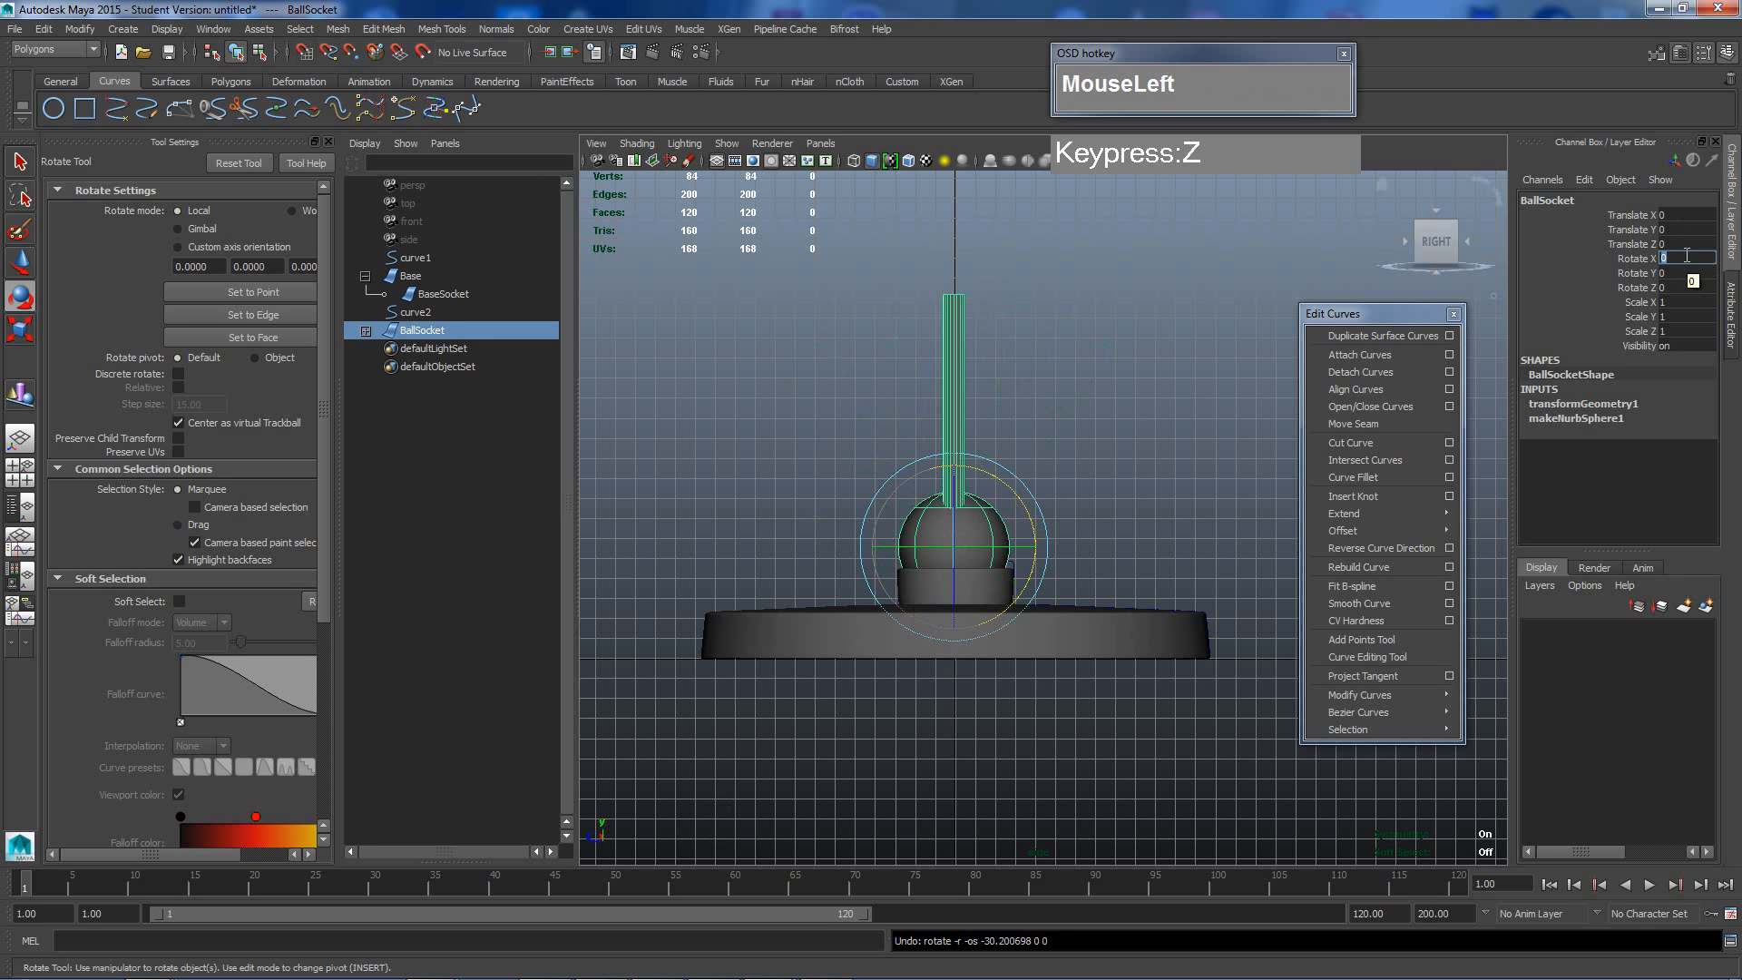
{"action": "type", "text": "45"}
{"action": "key", "text": "KP_Enter"}
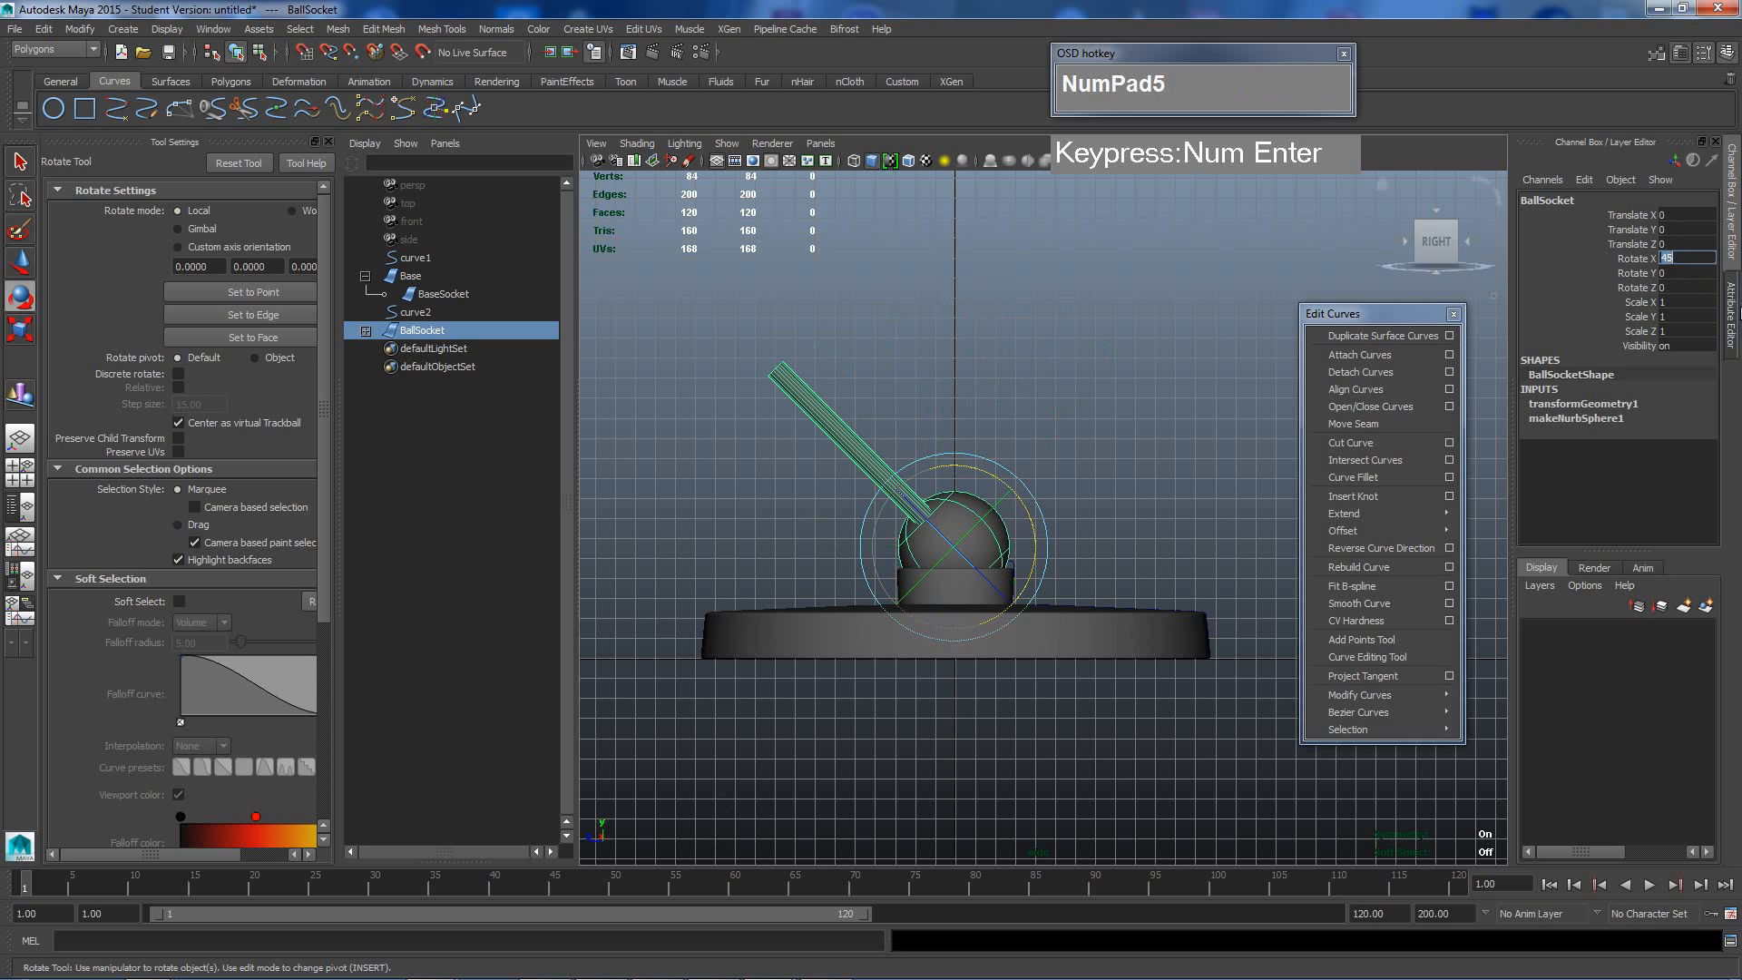
{"action": "type", "text": "-45"}
{"action": "key", "text": "KP_Enter"}
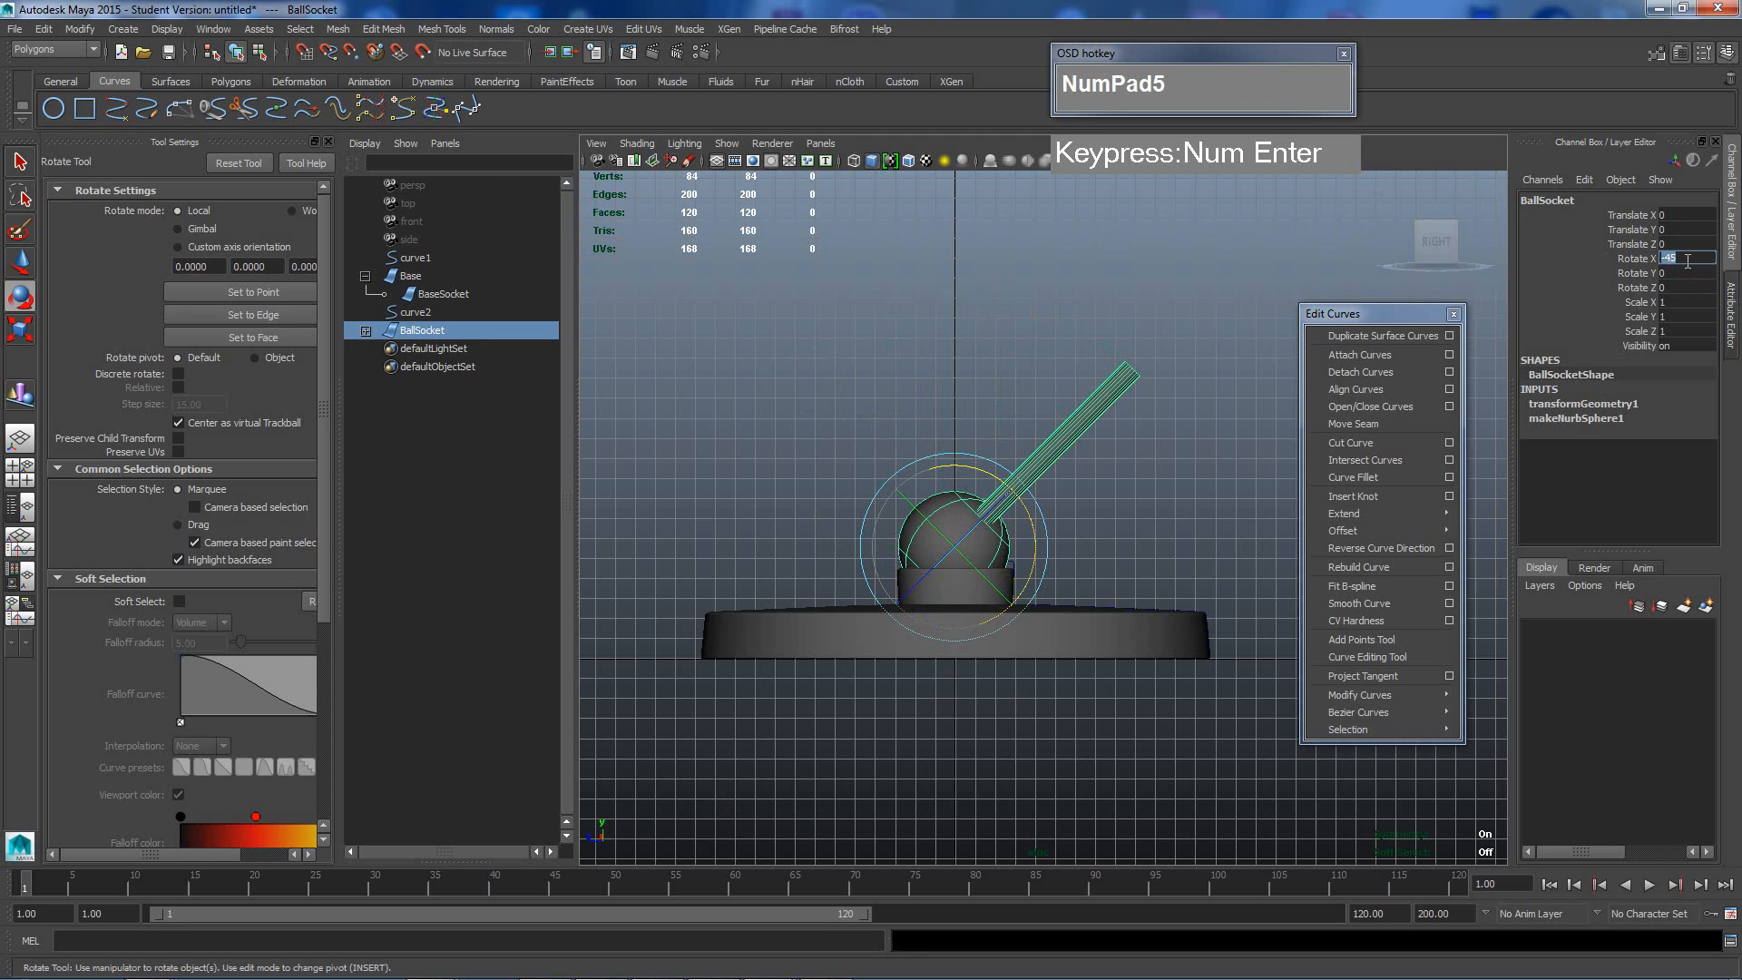
Adjust BallSocket's Rotate X interactively to about -40.32 and round it to exactly -40.
{"action": "left_click", "coordinate": [1645, 262]}
{"action": "left_click", "coordinate": [1696, 256]}
{"action": "key", "text": "ctrl"}
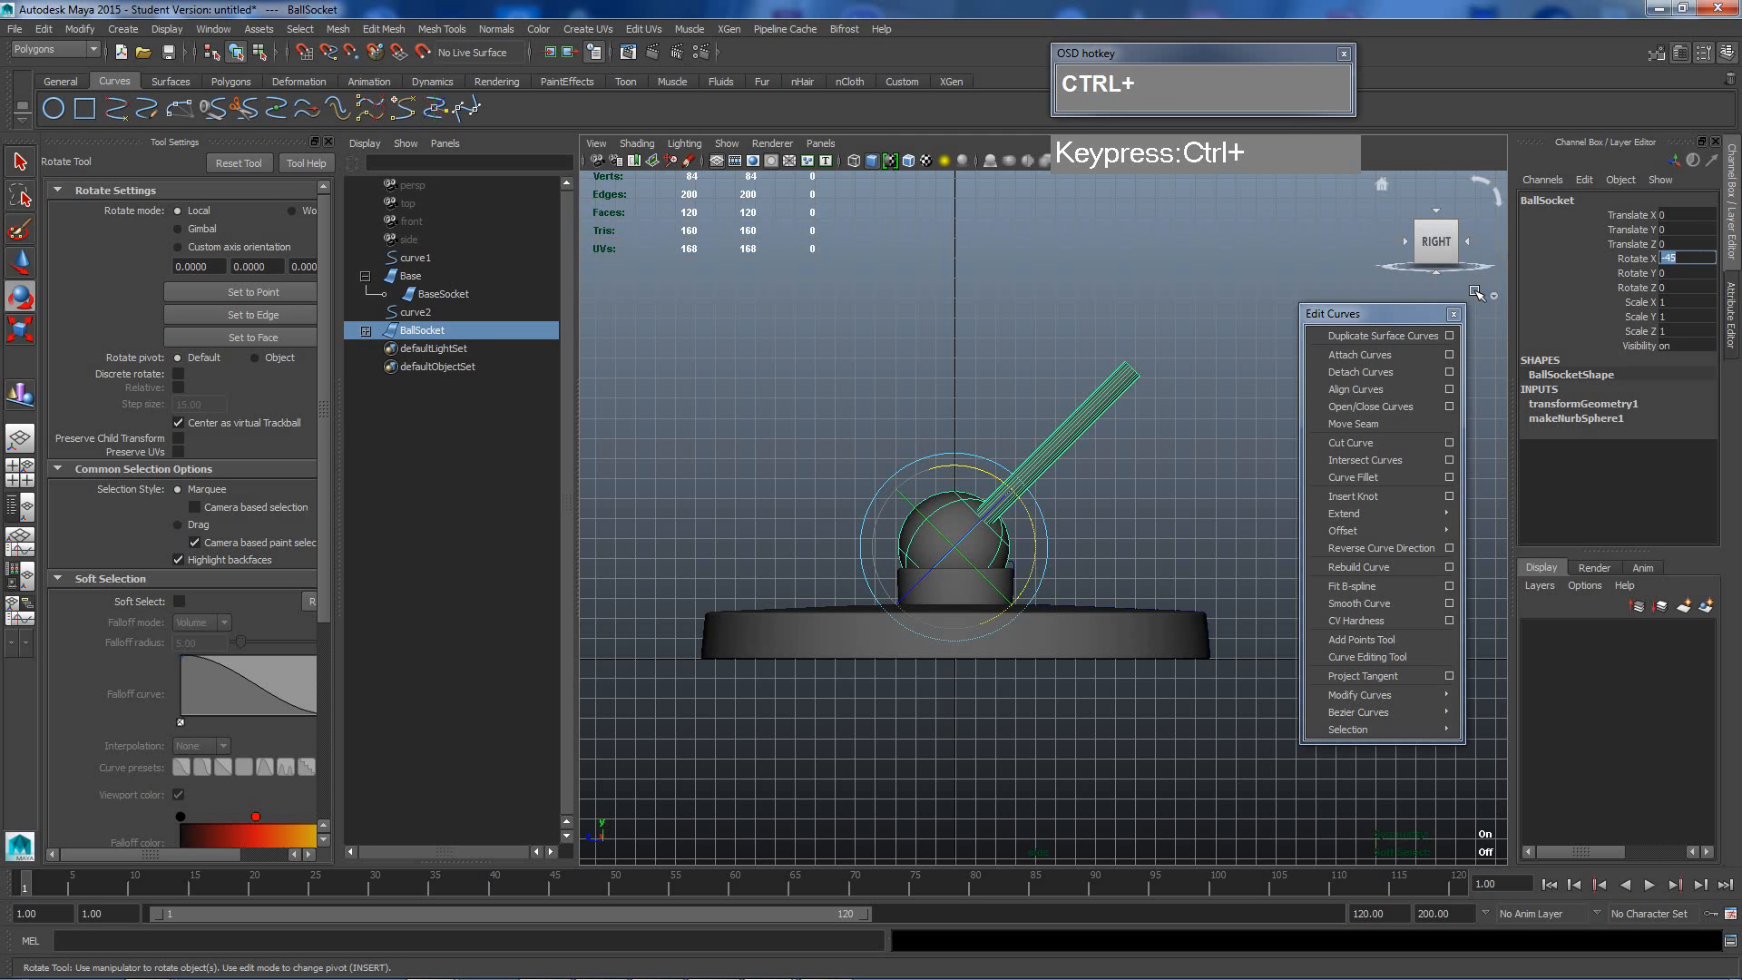
{"action": "mouse_move", "coordinate": [1476, 293]}
{"action": "middle_mouse_down", "text": "ctrl"}
{"action": "mouse_move", "coordinate": [1416, 294]}
{"action": "mouse_move", "coordinate": [1464, 304]}
{"action": "middle_mouse_up", "text": "ctrl"}
{"action": "key", "text": "x"}
{"action": "key", "text": "v"}
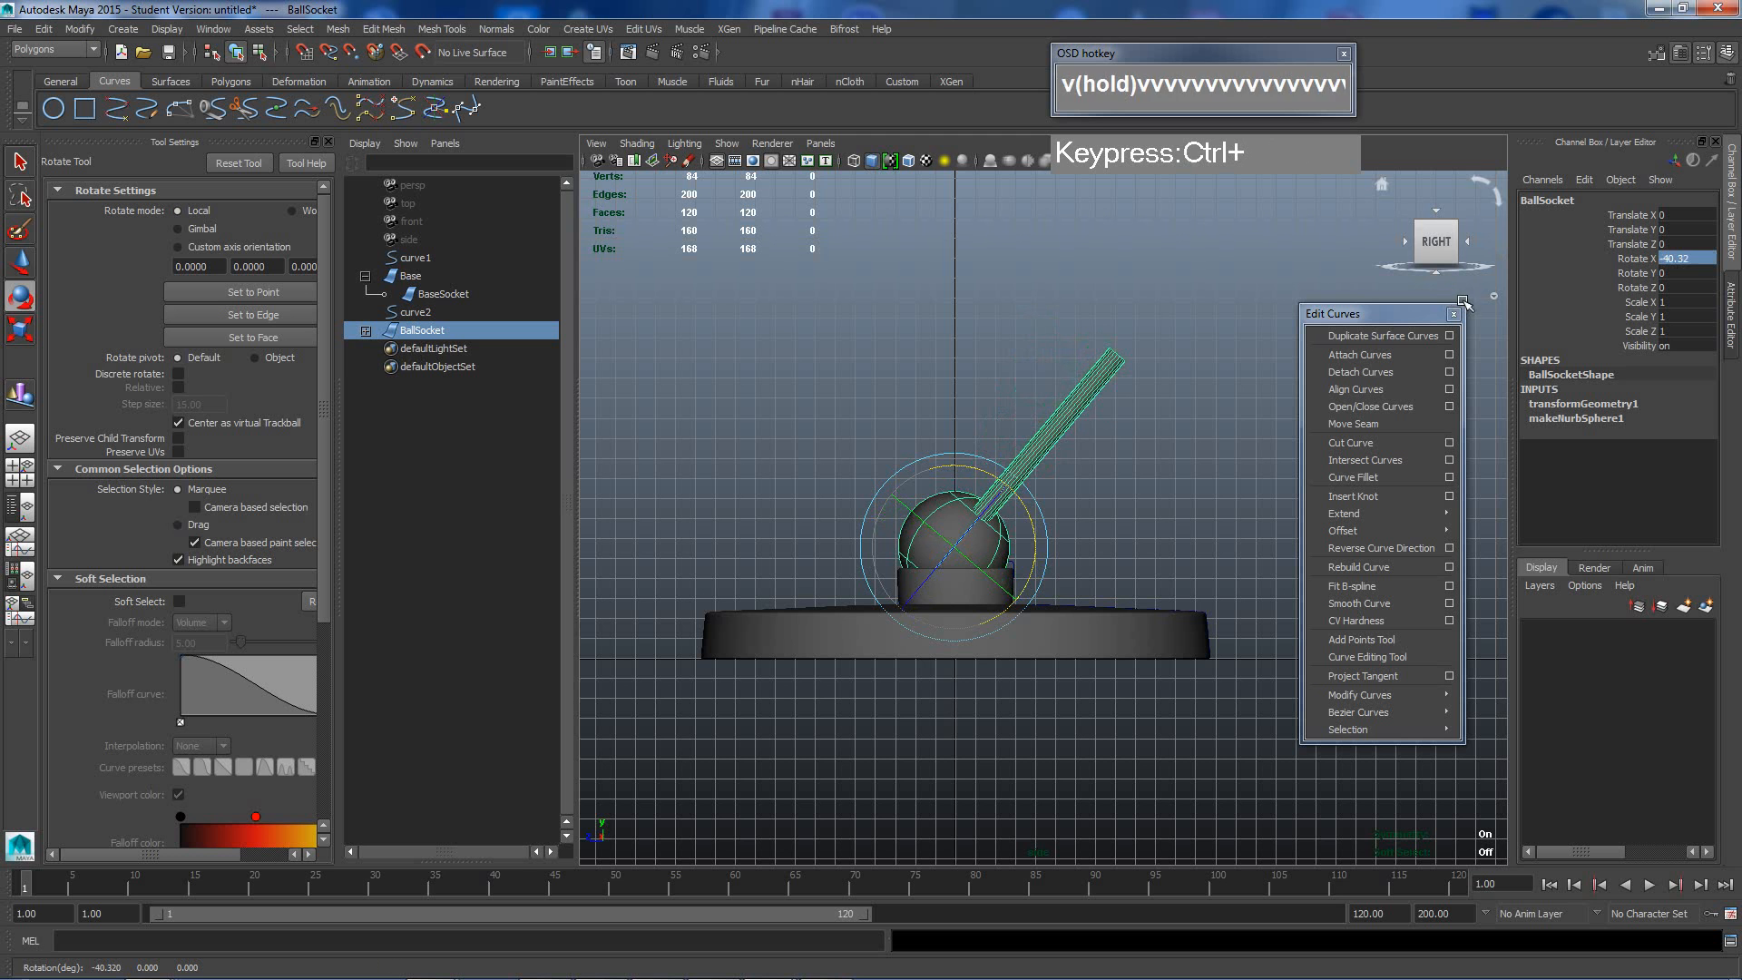
{"action": "left_click", "coordinate": [1697, 258]}
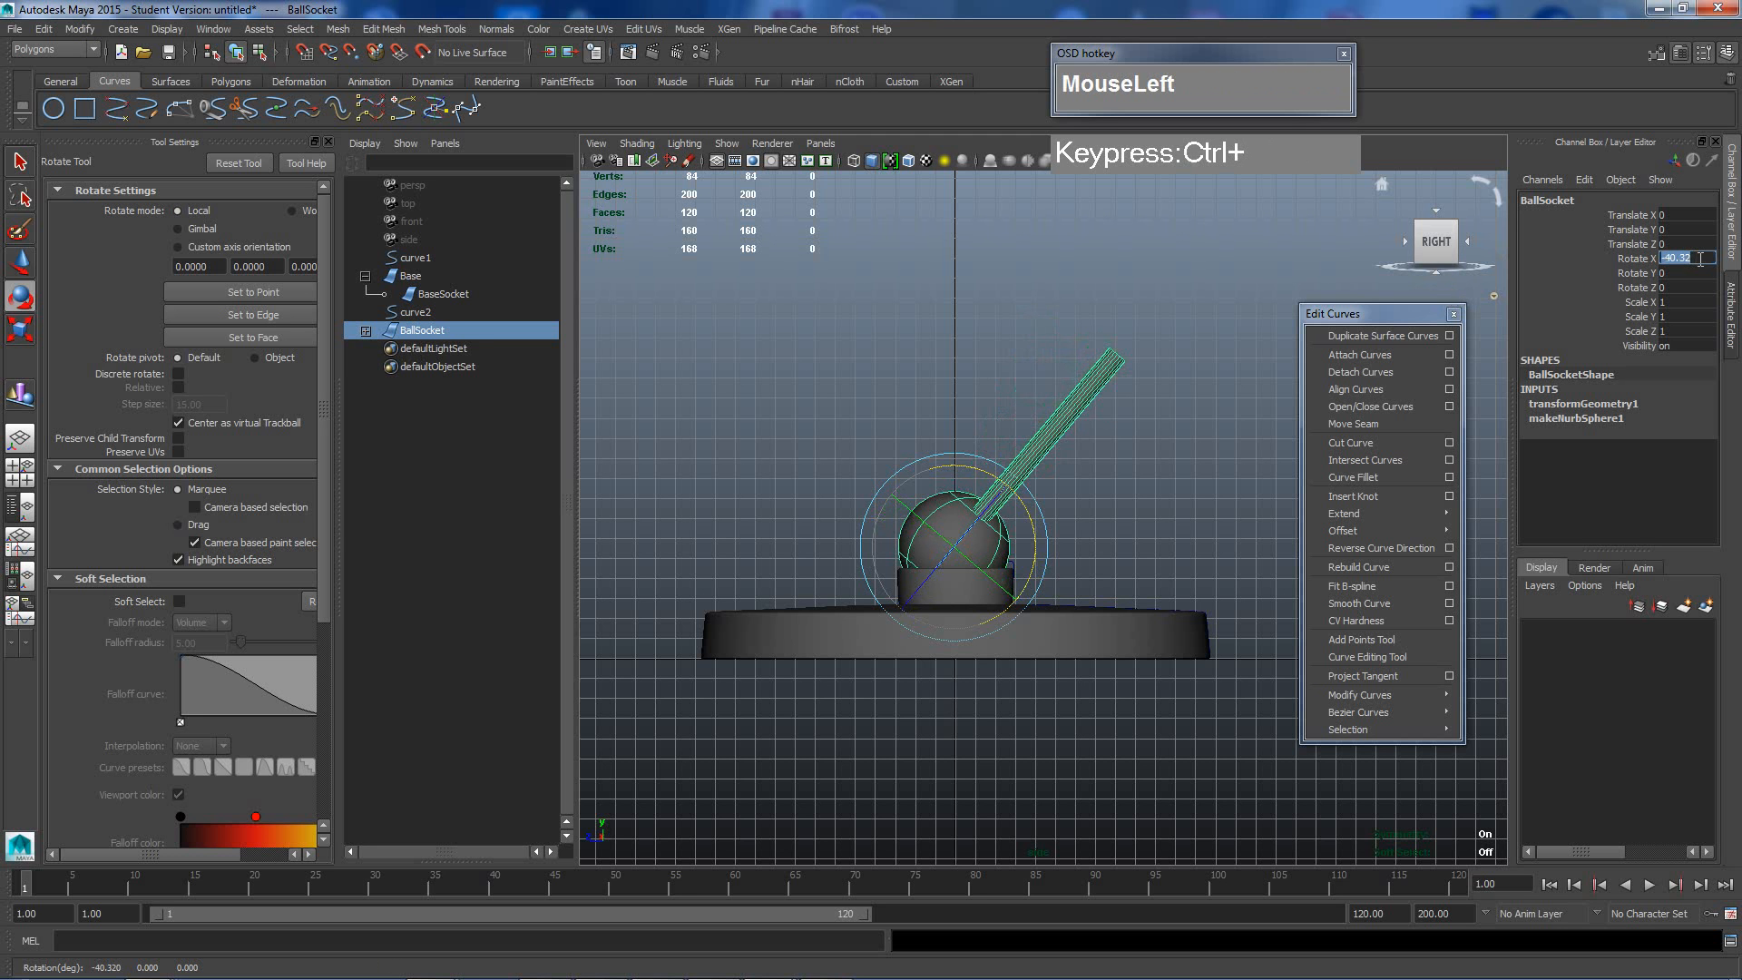
{"action": "type", "text": "-40"}
{"action": "key", "text": "Return"}
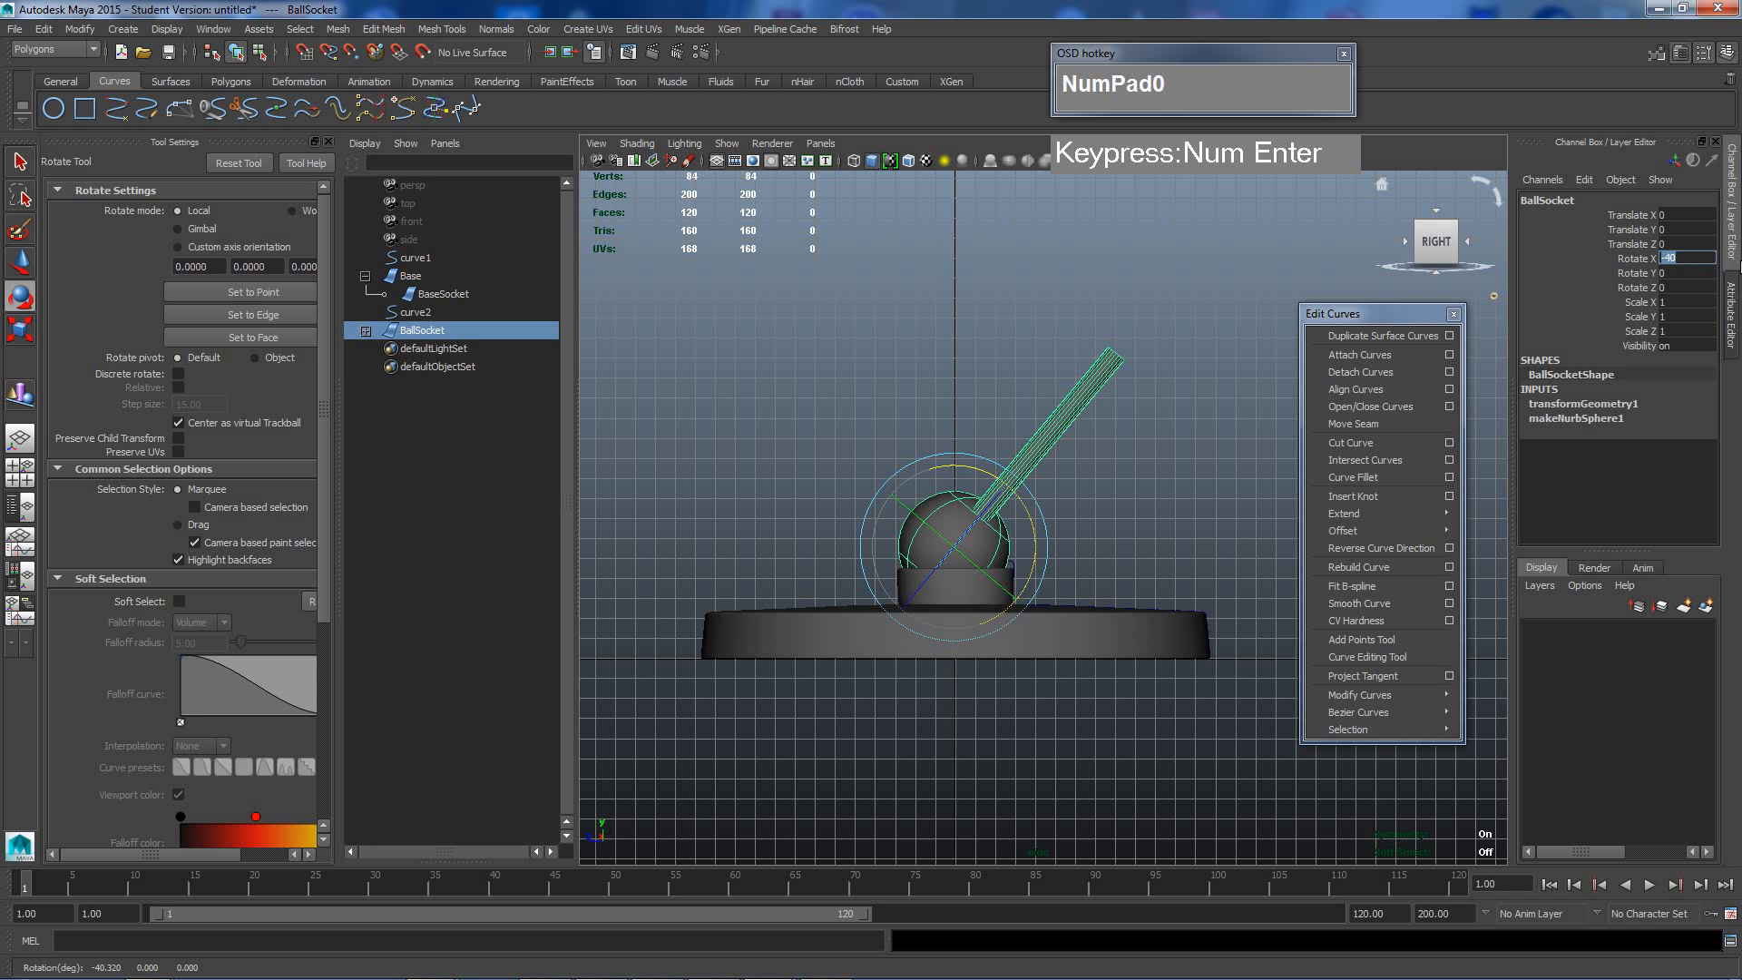